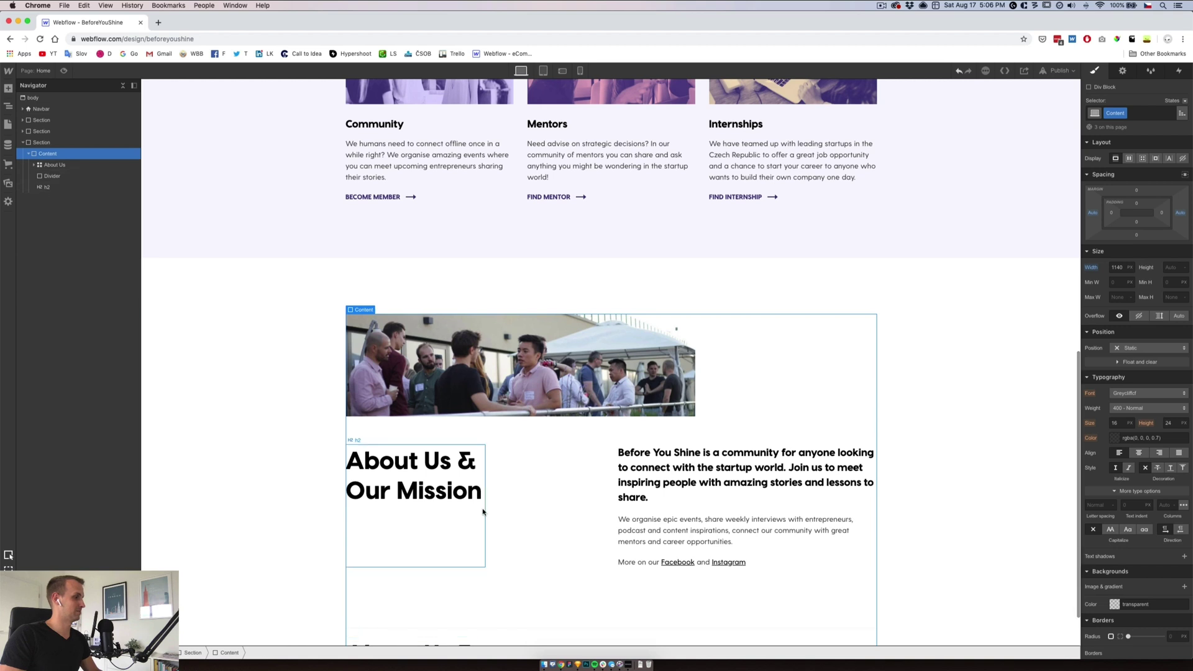
# - Replace the text of the lower heading below the About Us block with "Our Stories"
pyautogui.scroll(-2, 478, 497)
pyautogui.click(438, 615)
pyautogui.hotkey('ctrl', 'a')
pyautogui.write('O')
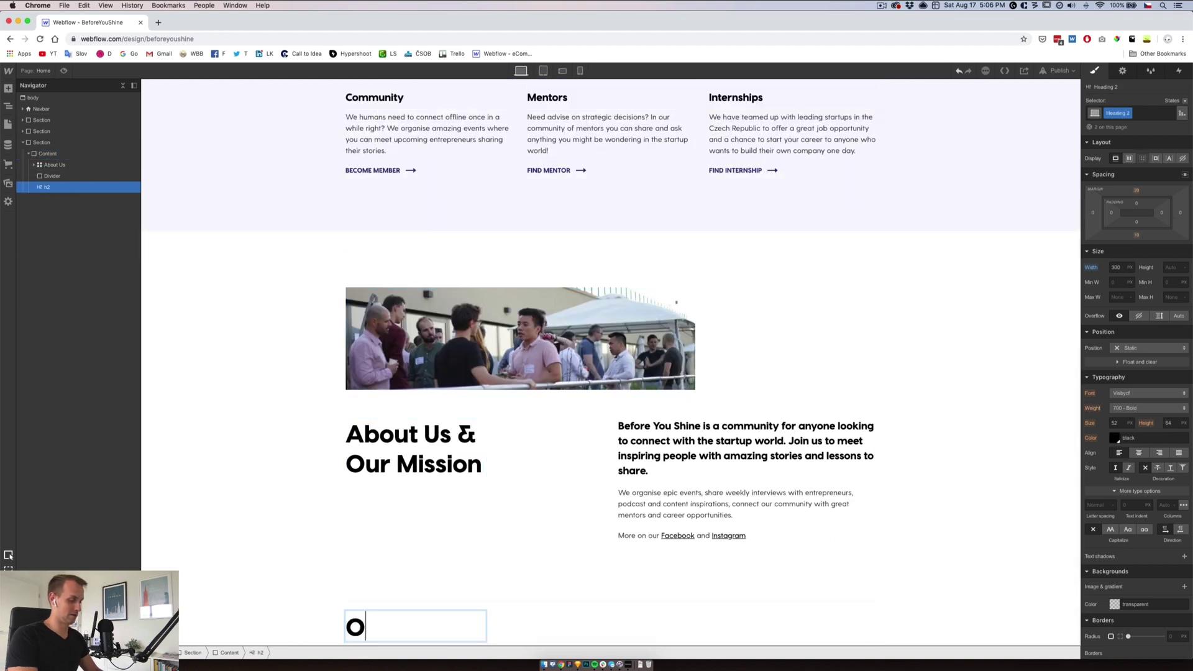
pyautogui.write('ur Stories')
pyautogui.press('Escape')
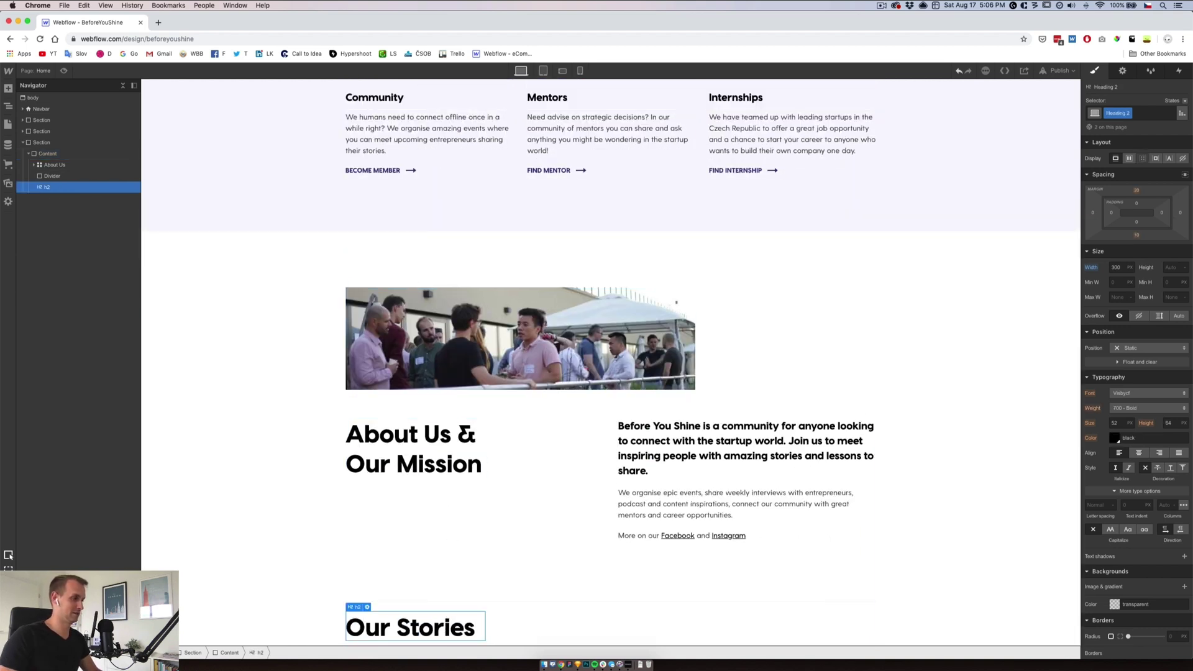
# - Add a div block below the divider and nest the Our Stories heading inside it
pyautogui.click(33, 166)
pyautogui.click(33, 167)
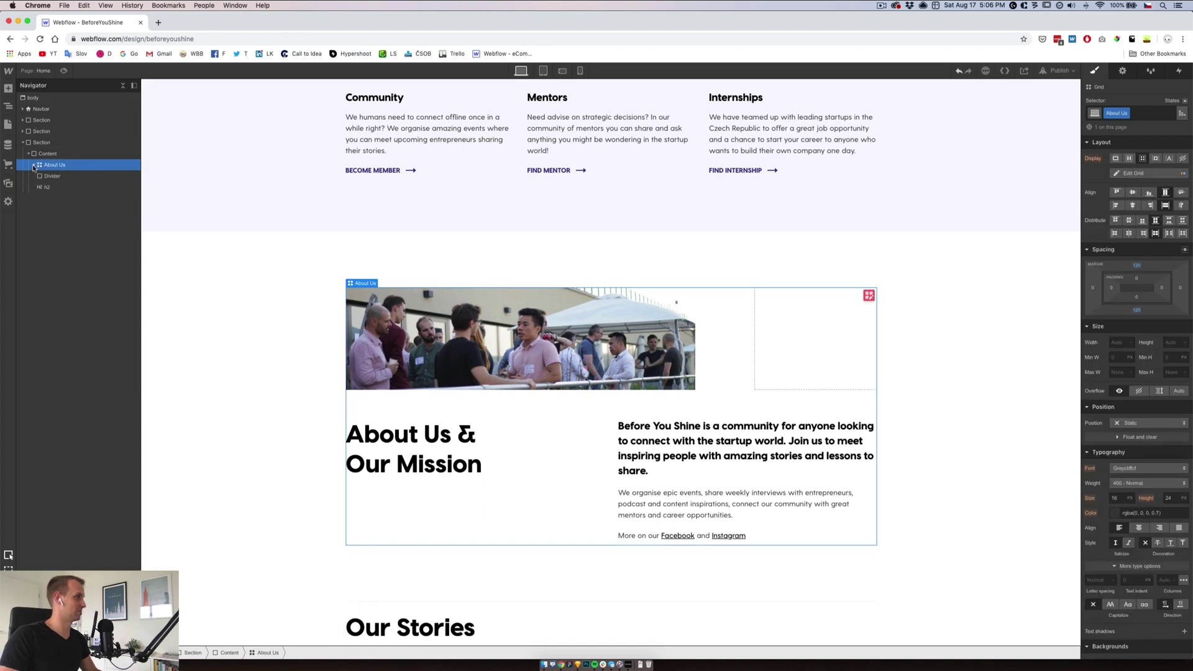
pyautogui.click(49, 189)
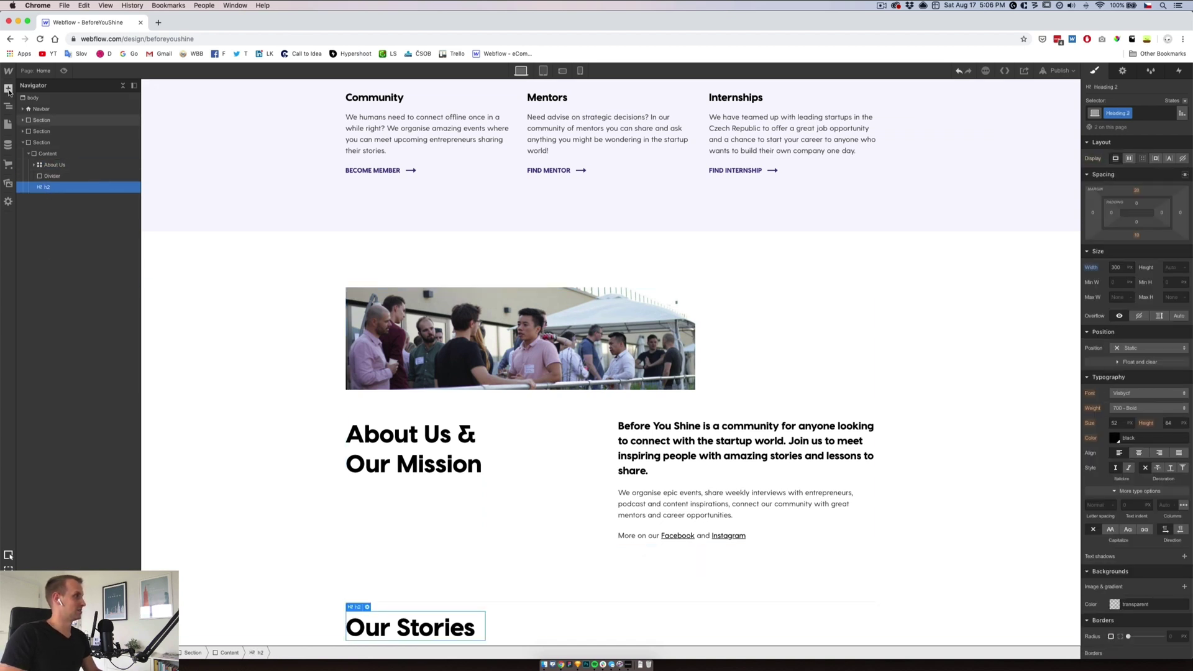
pyautogui.click(8, 90)
pyautogui.click(36, 252)
pyautogui.moveTo(49, 187)
pyautogui.mouseDown()
pyautogui.moveTo(50, 199)
pyautogui.moveTo(55, 188)
pyautogui.mouseUp()
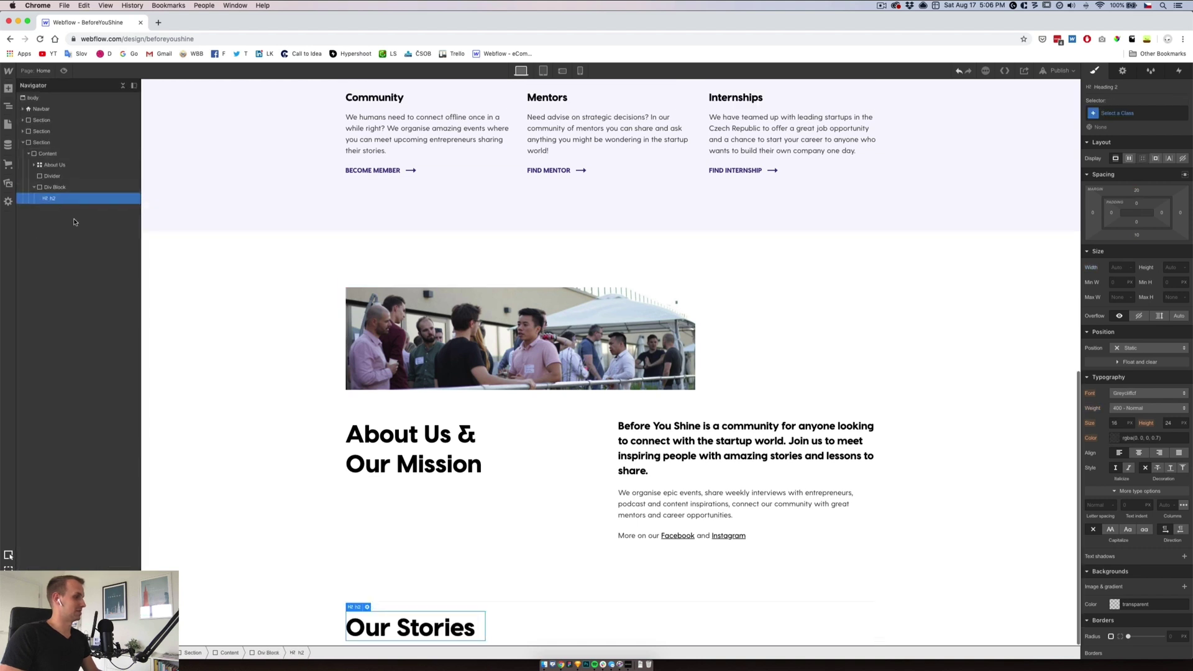
pyautogui.click(55, 187)
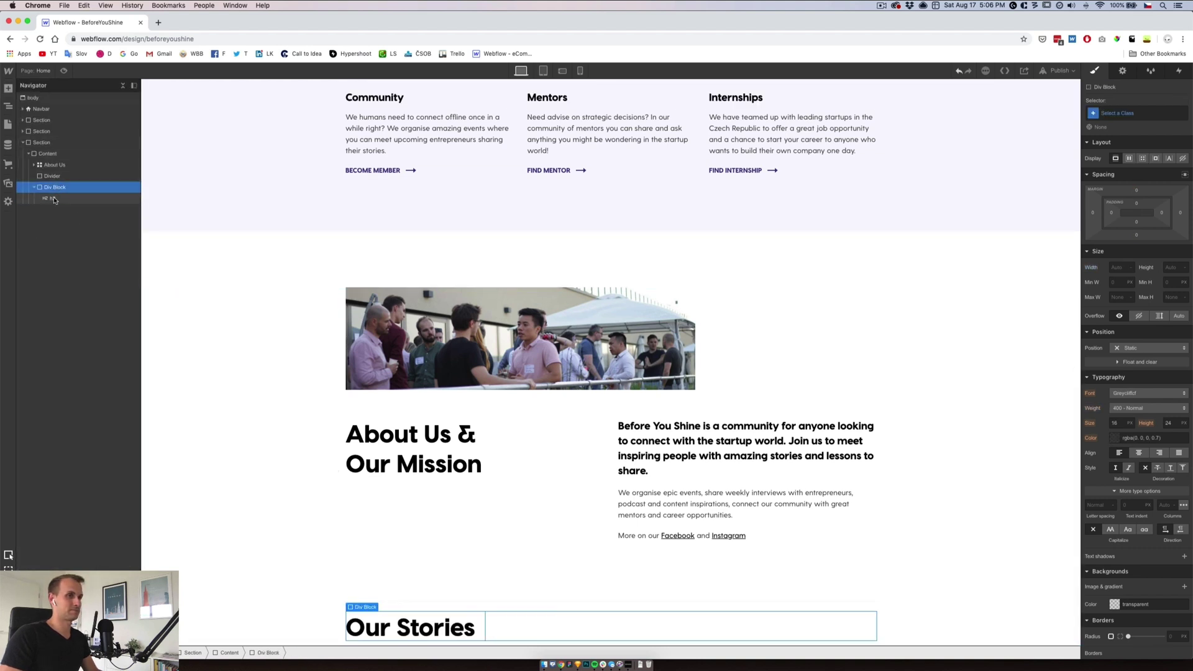
pyautogui.click(1137, 191)
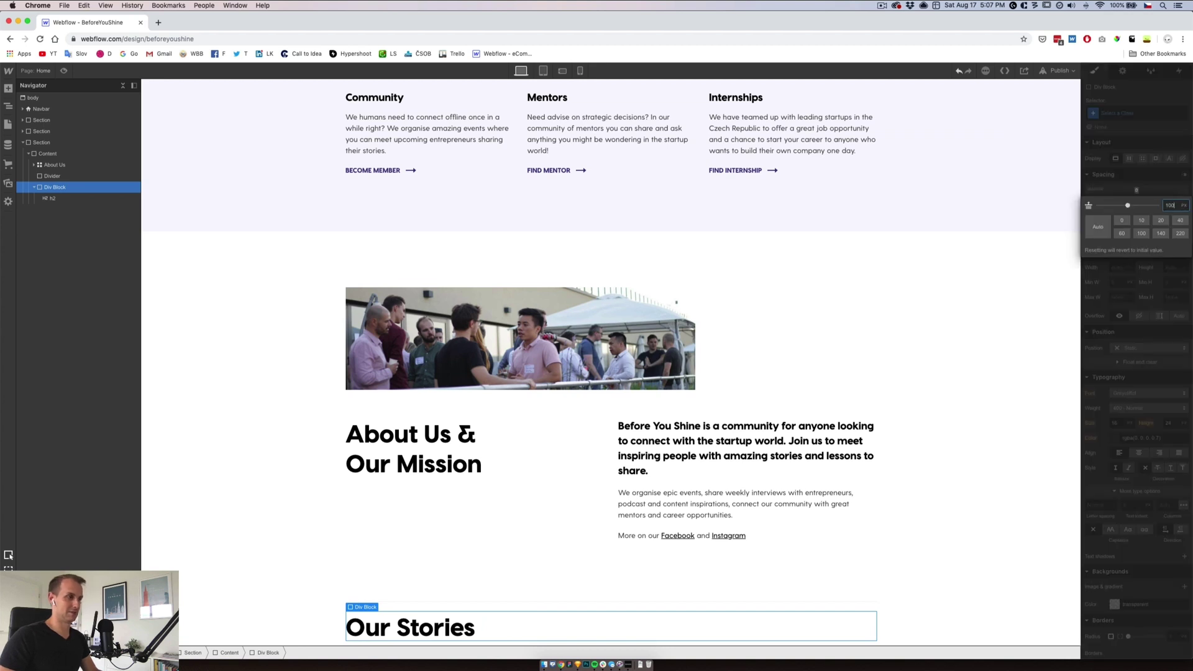
pyautogui.write('100')
pyautogui.press('Return')
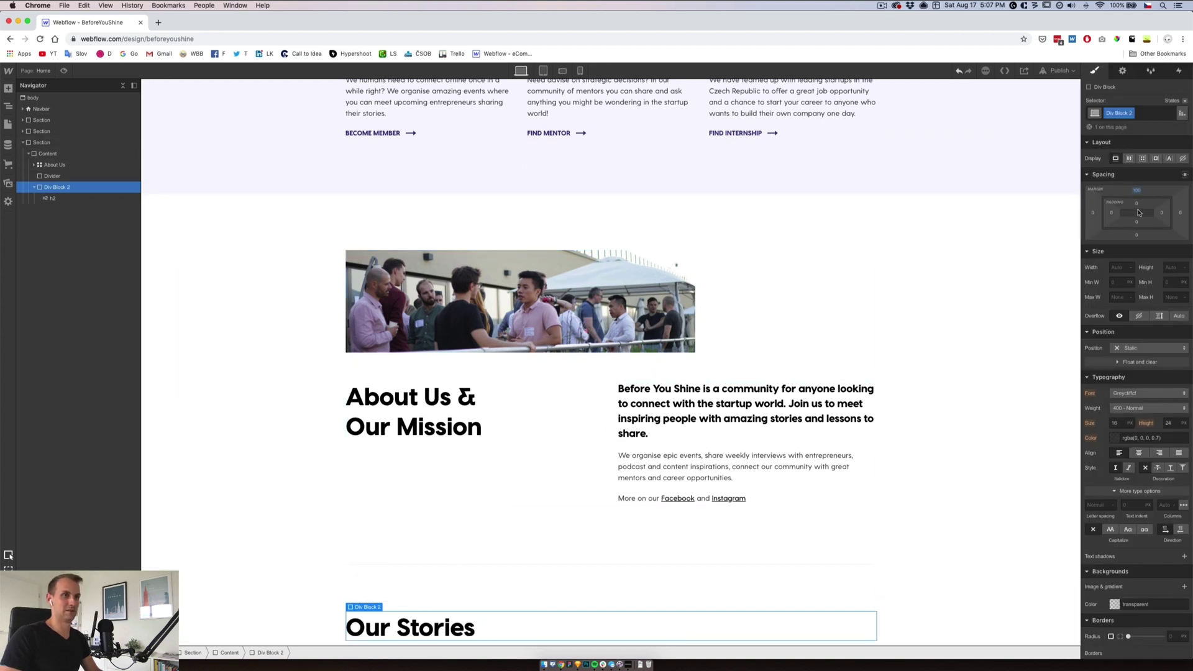
# - Set the top padding of the div block around the Our Stories heading to 100 px, with no top margin
pyautogui.click(1136, 204)
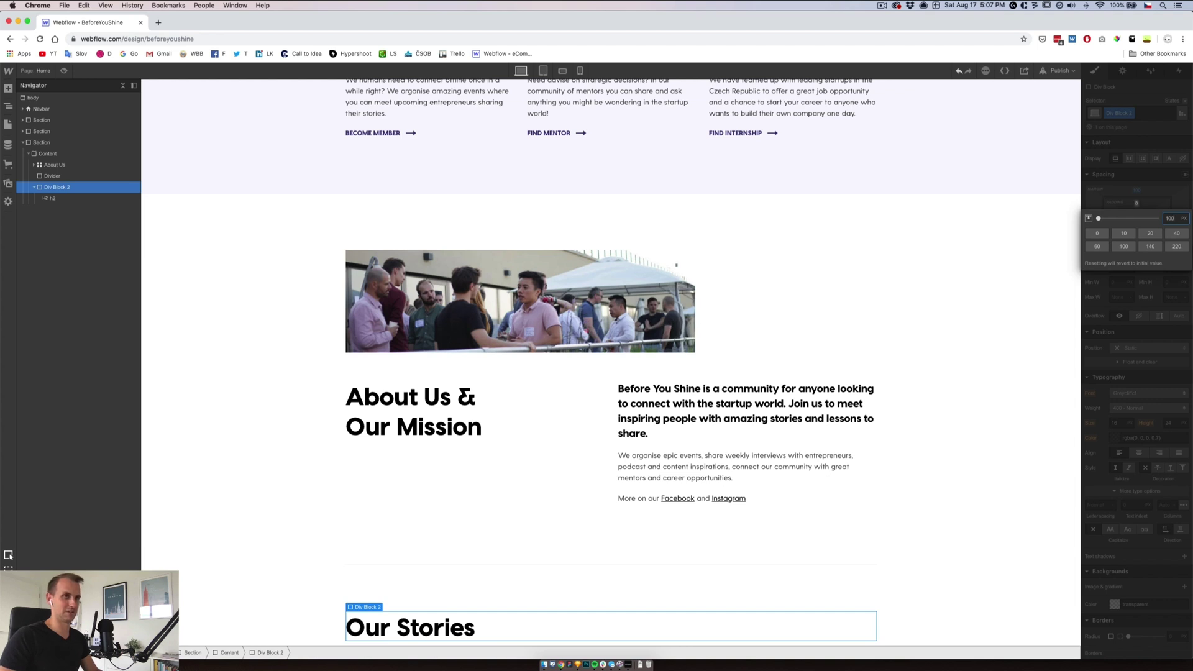
pyautogui.write('100')
pyautogui.press('Return')
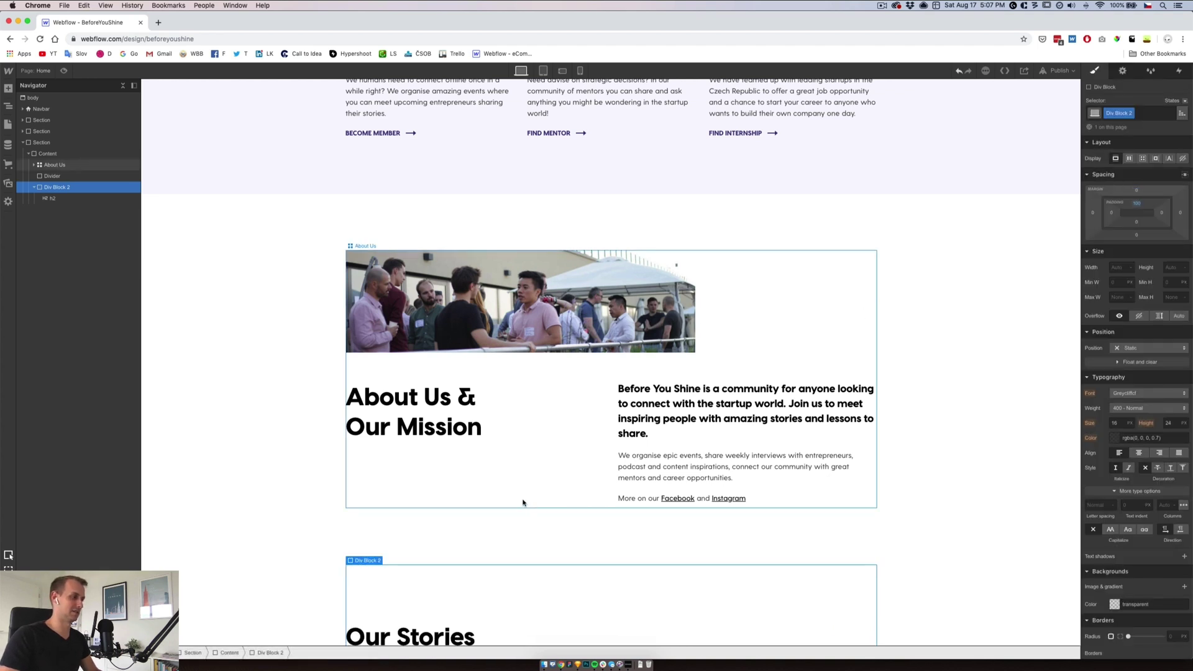
# - Replace the About Us grid's vertical margins with 120 px of top and bottom padding
pyautogui.click(732, 311)
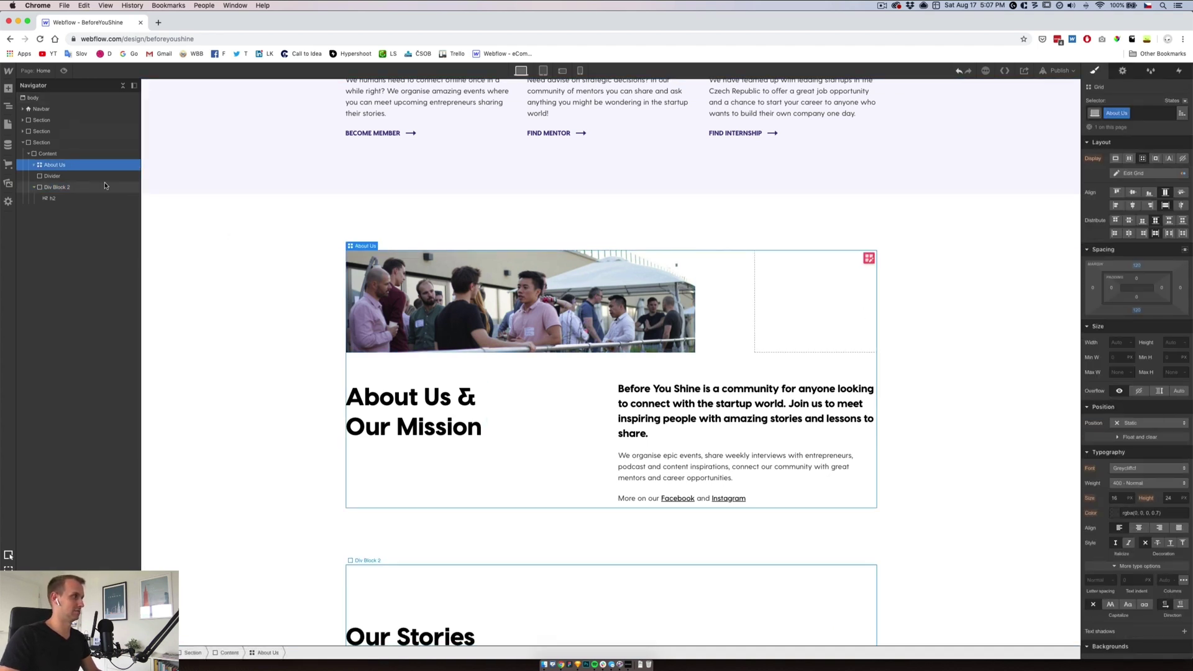
pyautogui.click(1137, 280)
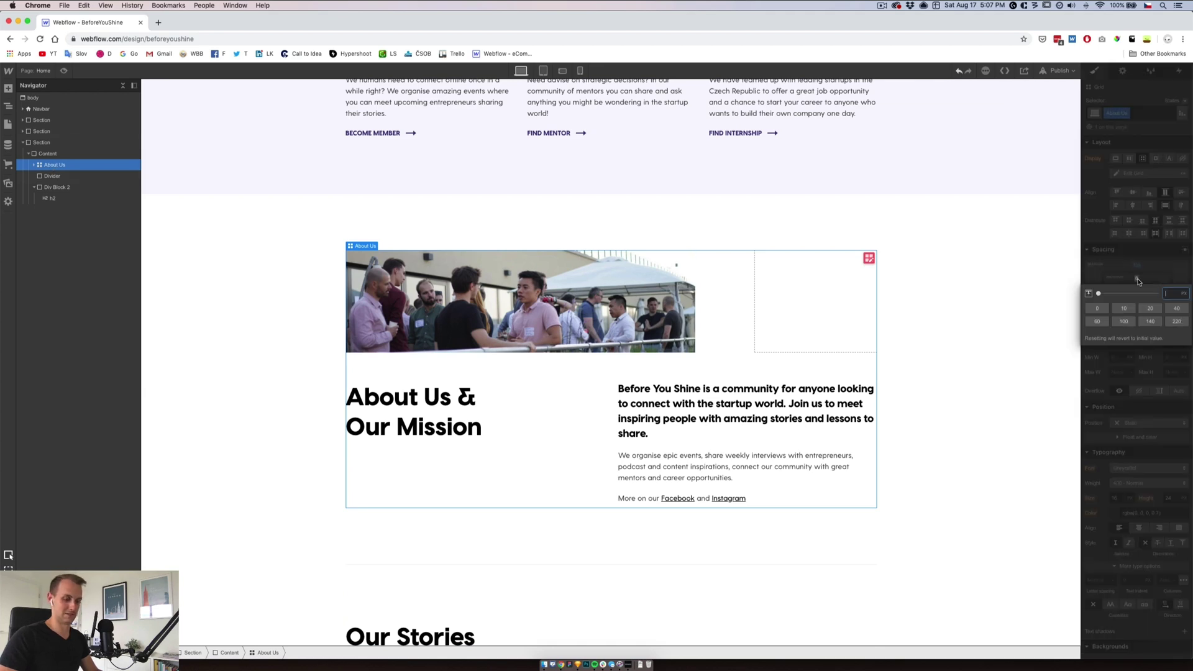
pyautogui.press('Return')
pyautogui.click(1136, 299)
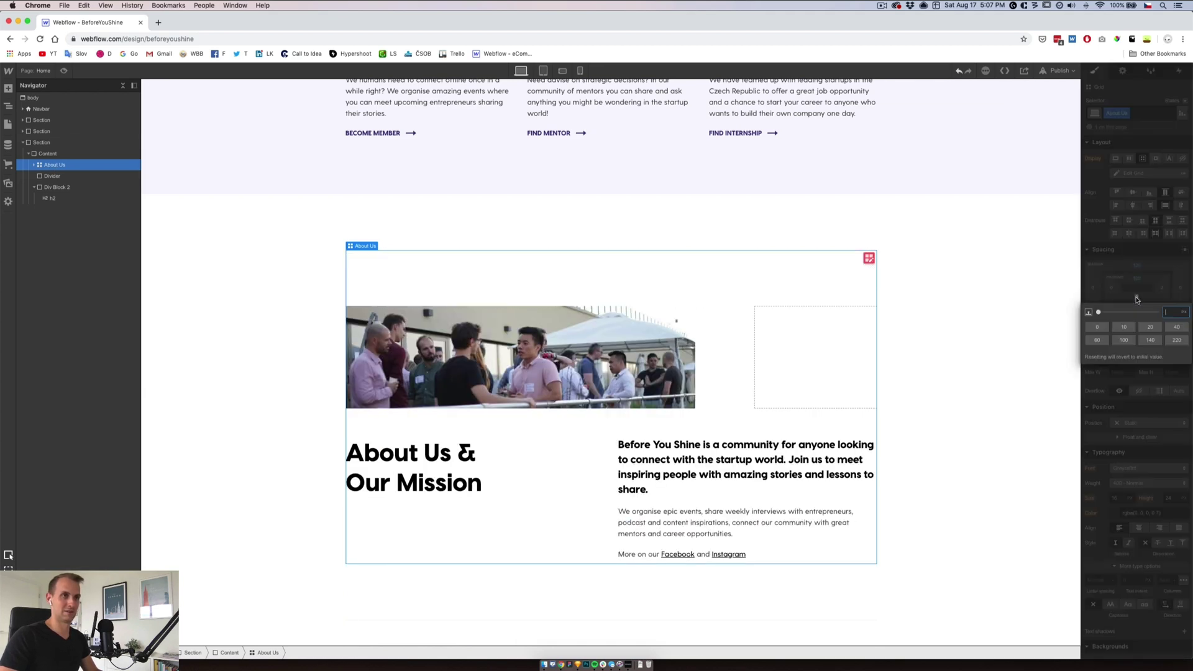
pyautogui.write('120')
pyautogui.press('Return')
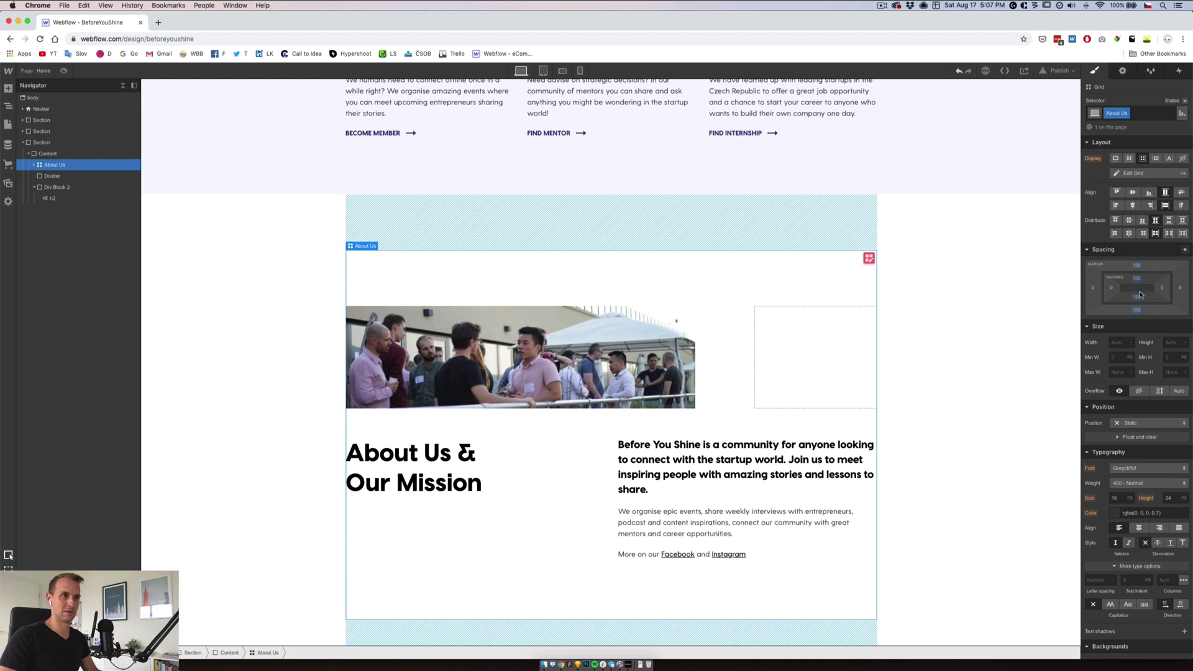
# - Replace the Hero block's vertical margins with 80 px of top padding and 200 px of bottom padding
pyautogui.scroll(8, 635, 334)
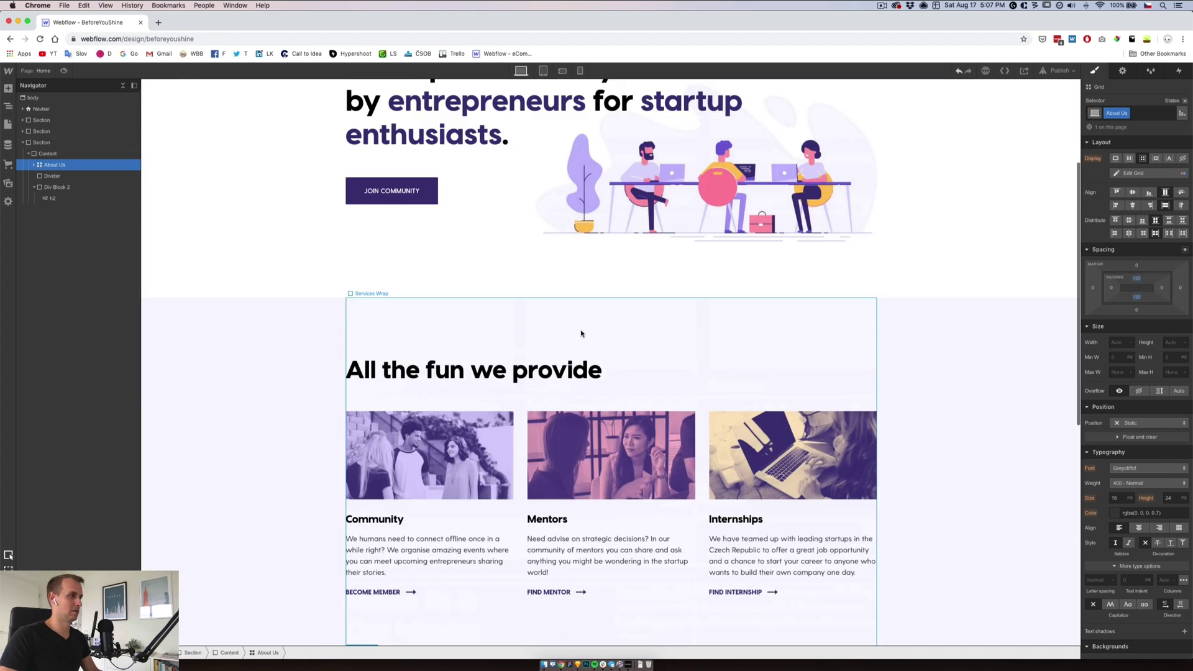
pyautogui.click(468, 317)
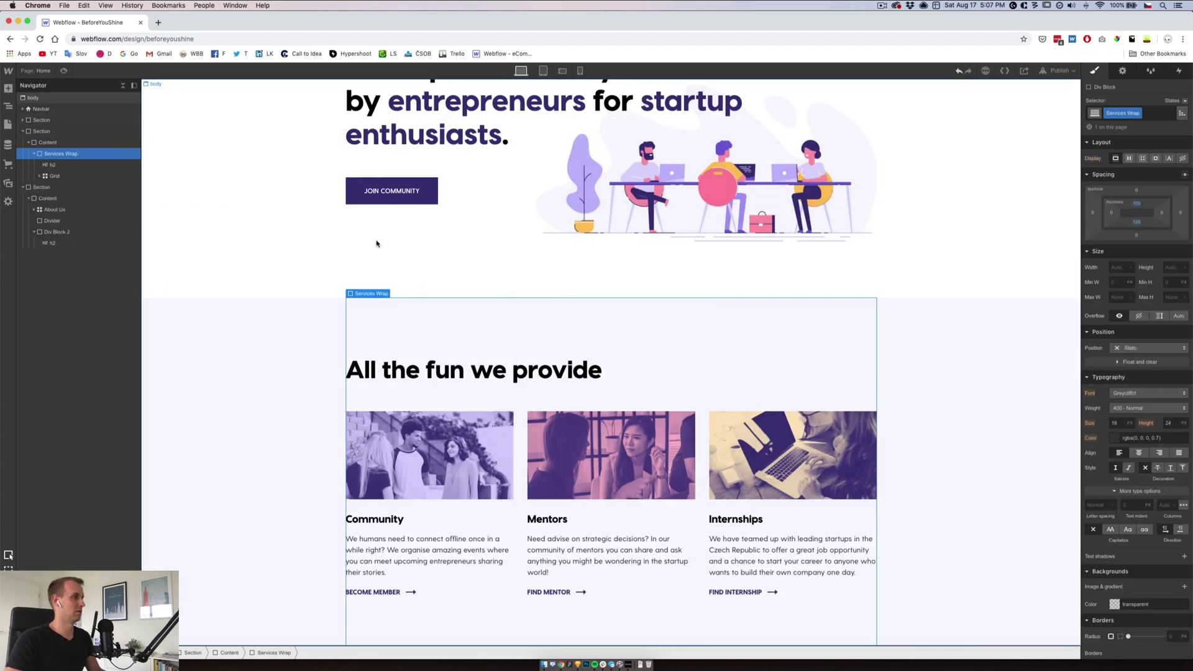
pyautogui.scroll(3, 482, 354)
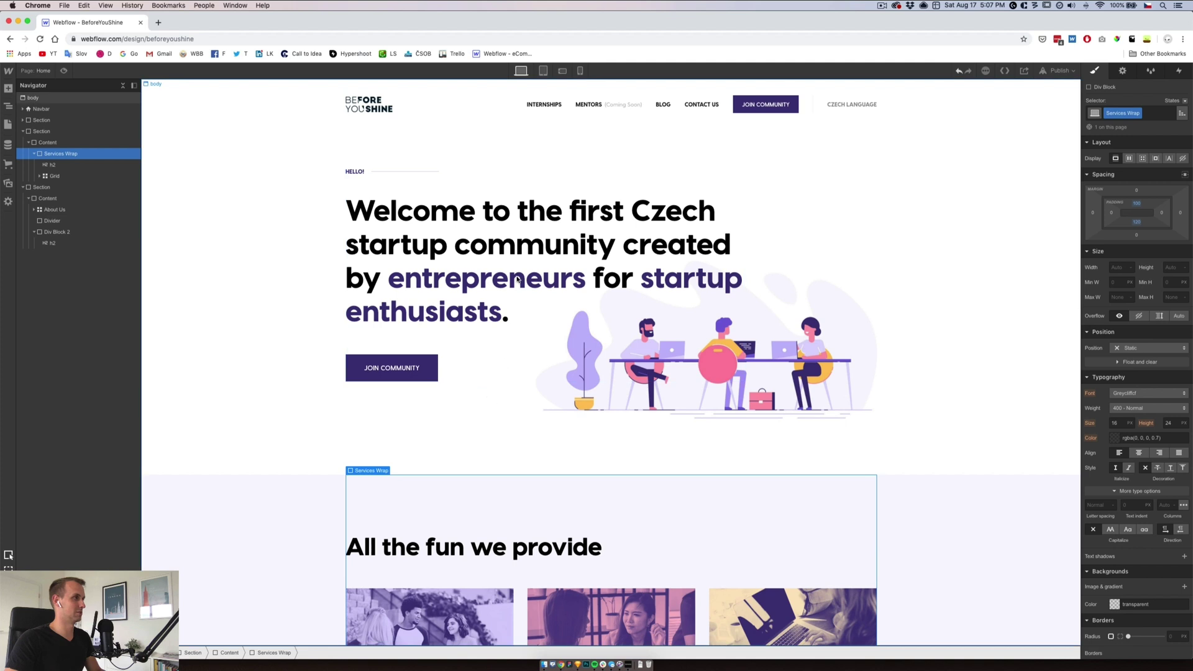
pyautogui.click(506, 188)
pyautogui.click(51, 143)
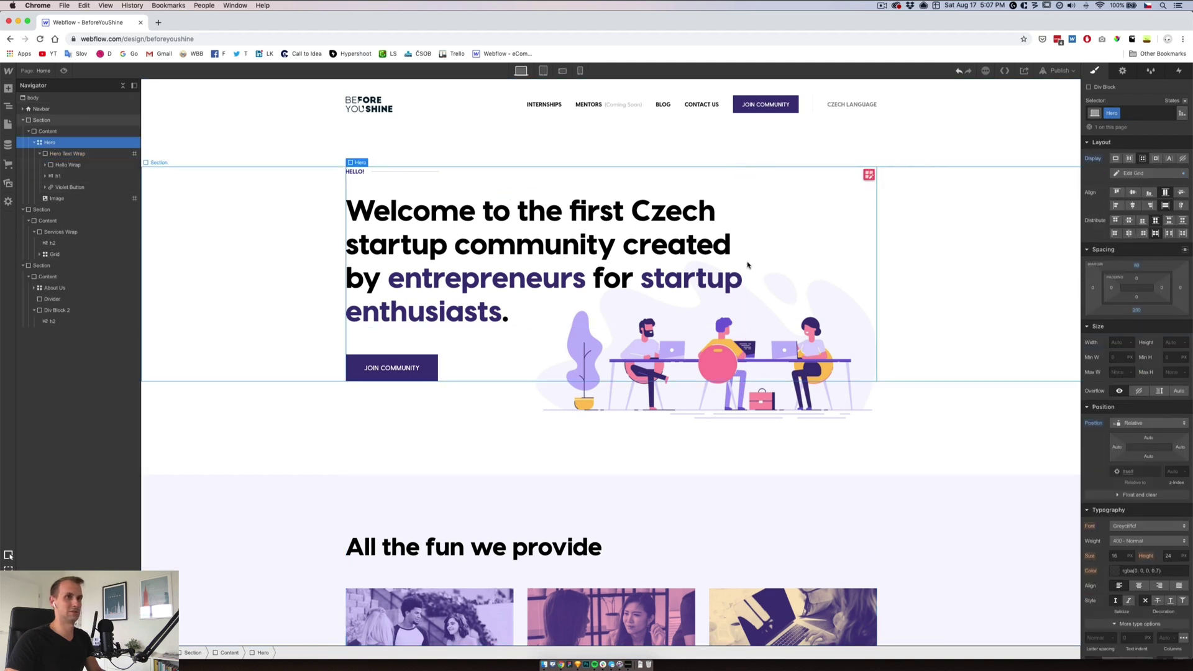
pyautogui.click(1137, 279)
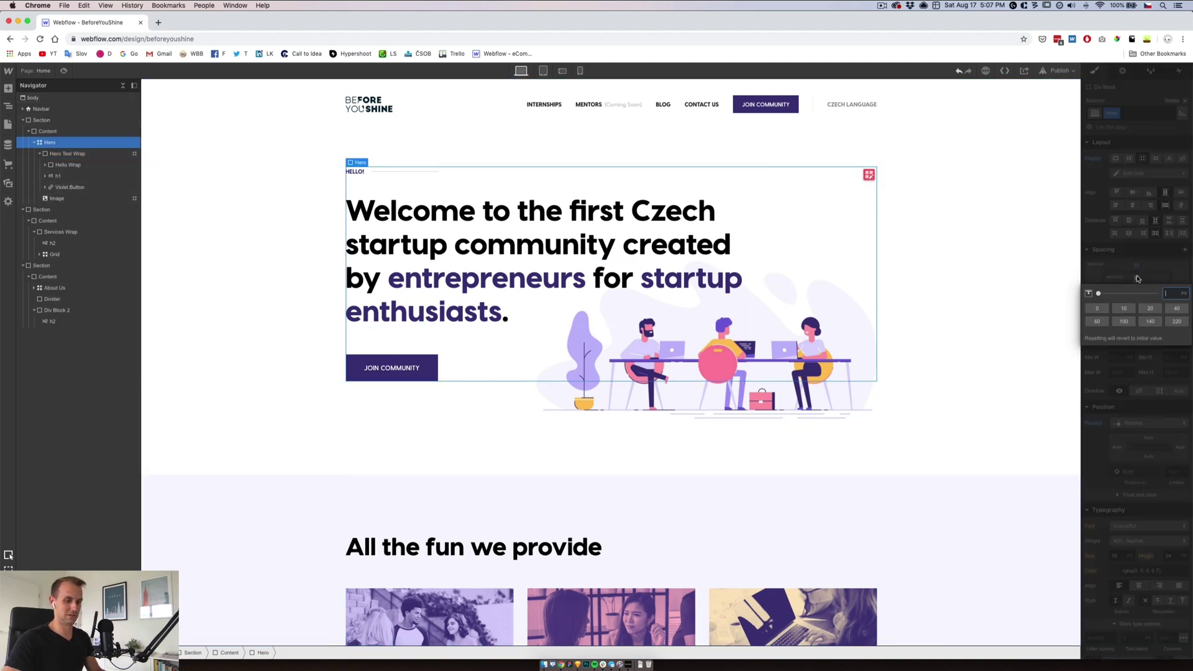
pyautogui.press('Return')
pyautogui.click(1139, 297)
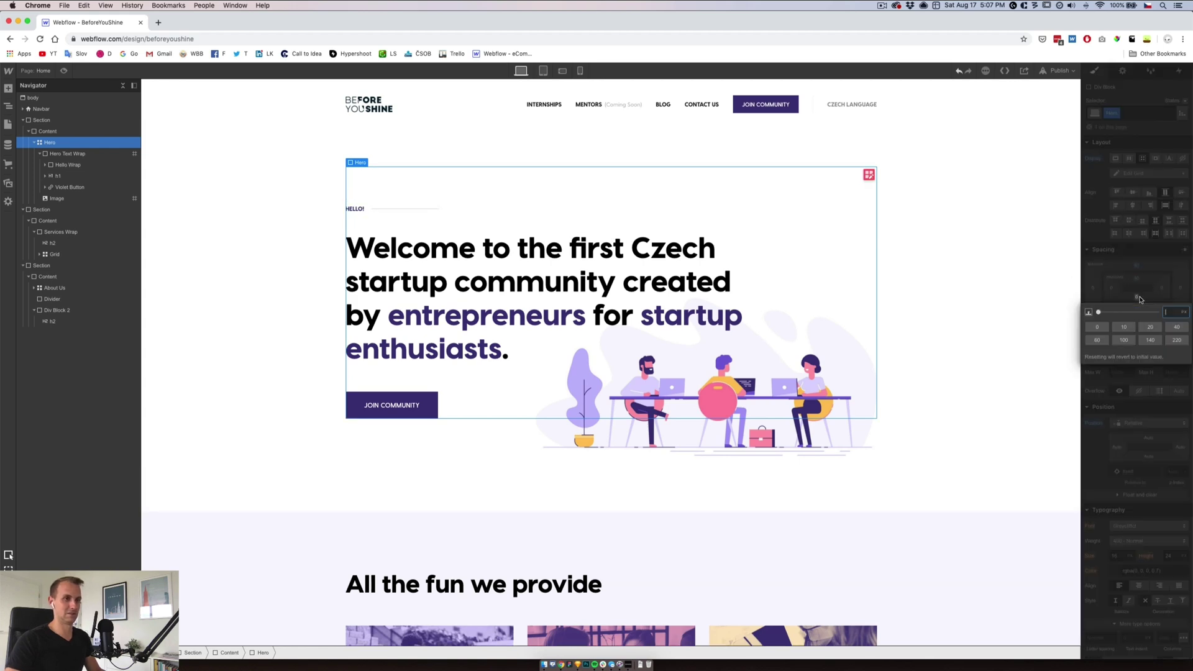
pyautogui.write('200')
pyautogui.press('Return')
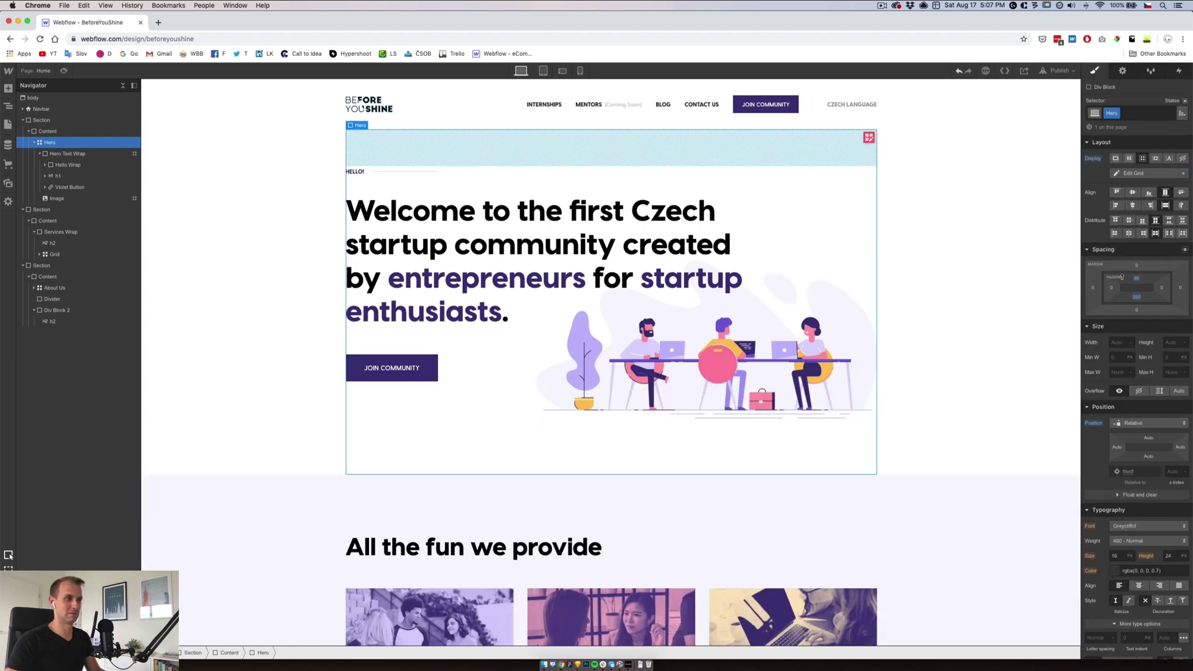
pyautogui.click(325, 389)
# - Check the About Us paragraph that holds the social links, and add a text block below the Our Stories heading
pyautogui.scroll(-10, 424, 440)
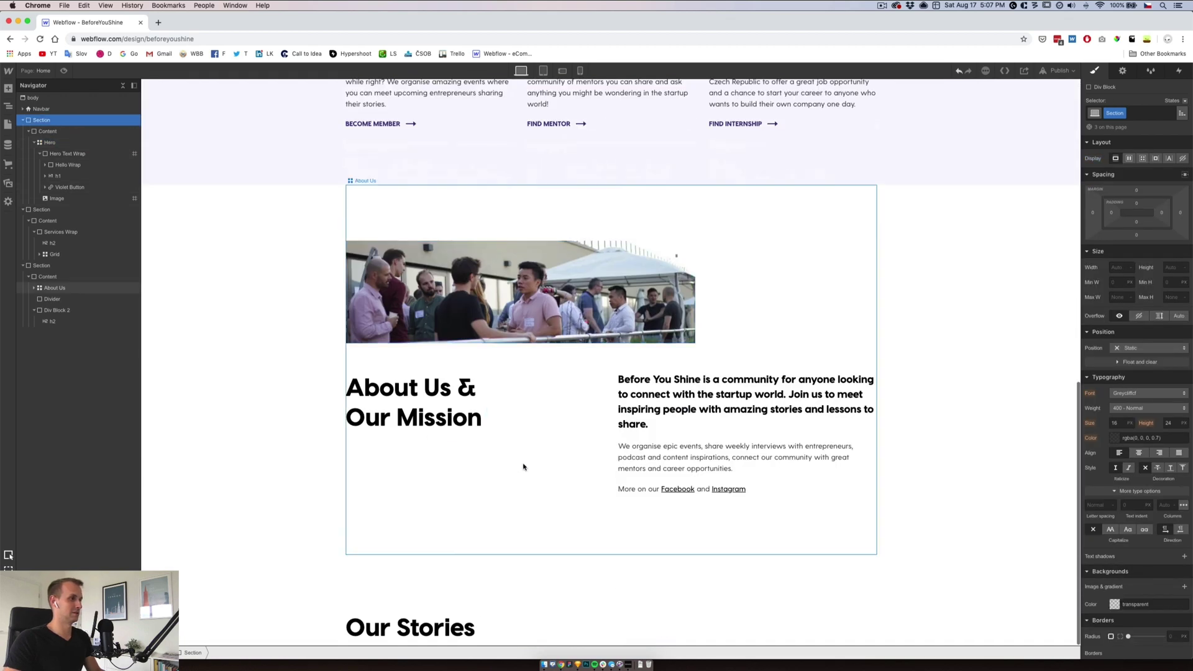
pyautogui.click(678, 489)
pyautogui.click(72, 354)
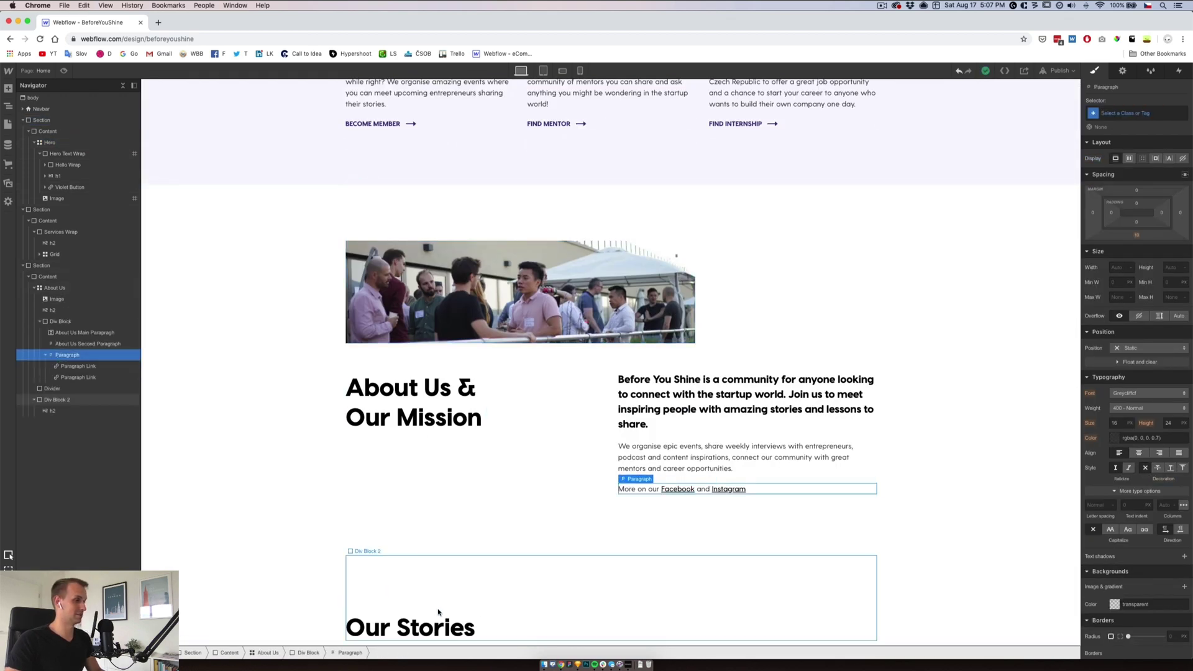
pyautogui.click(440, 621)
pyautogui.click(8, 88)
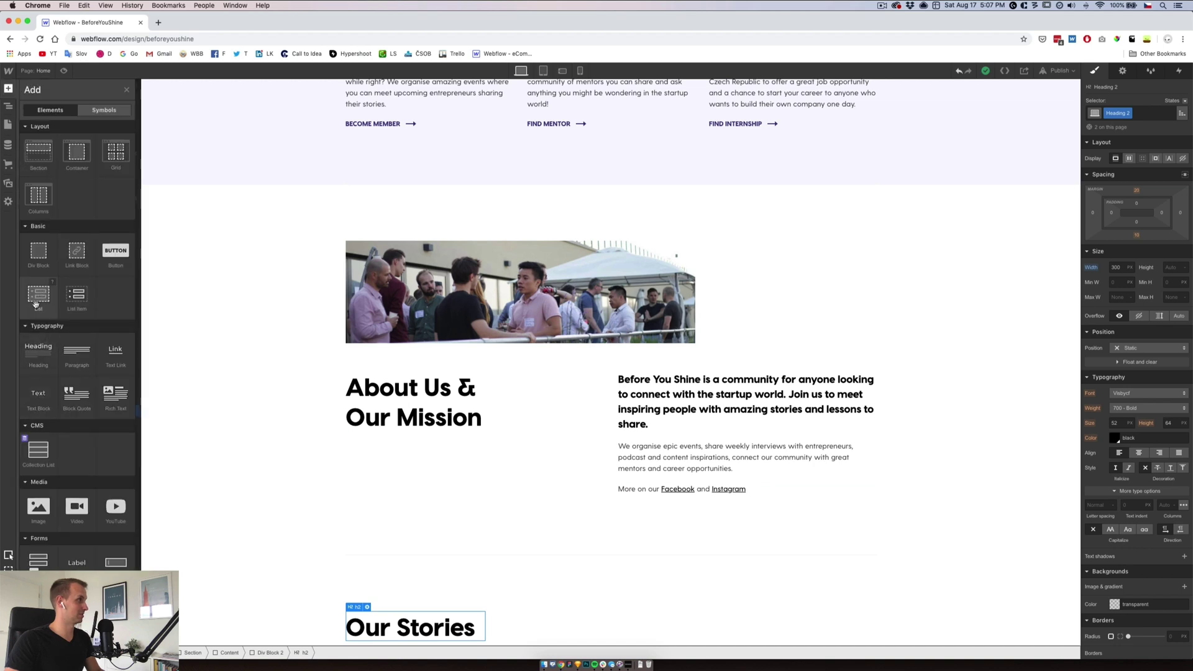
pyautogui.click(37, 398)
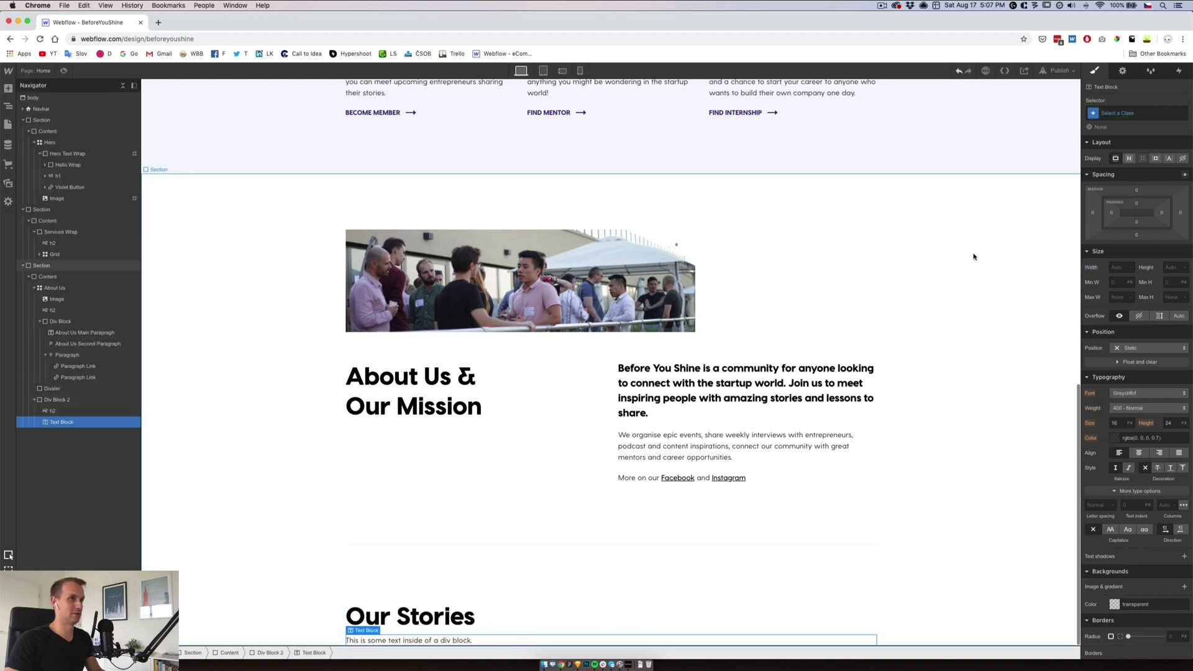
# - Apply the existing Paragraph Link class to the new text block
pyautogui.click(1123, 114)
pyautogui.write('Para')
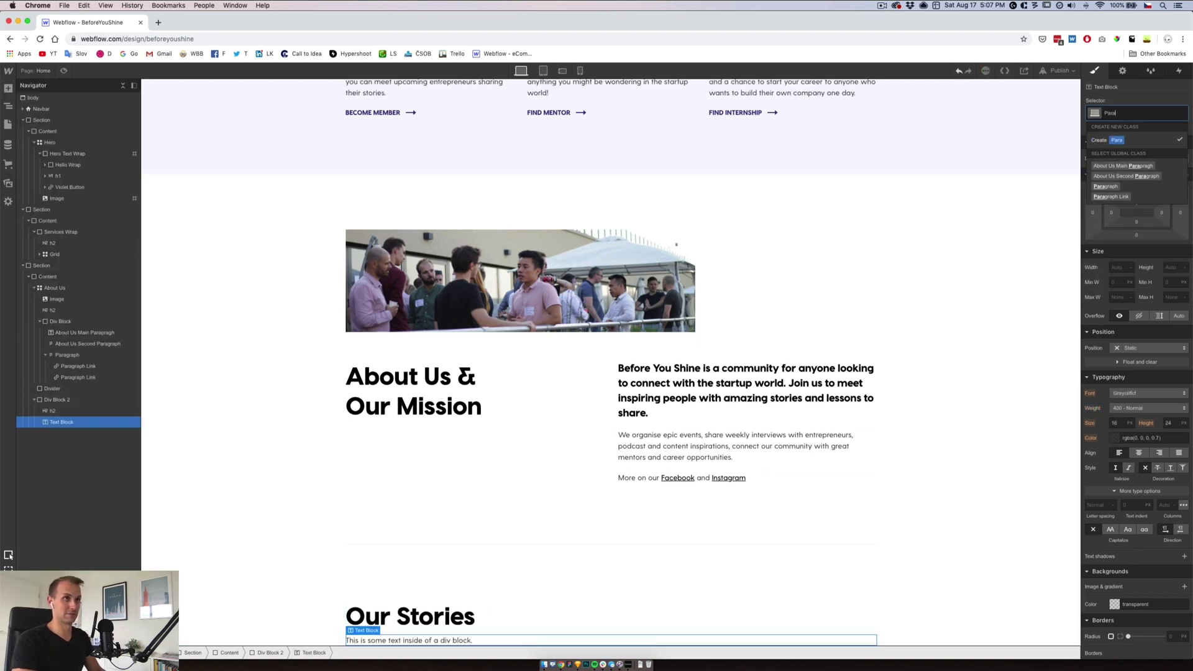
pyautogui.press('Down')
pyautogui.press('Return')
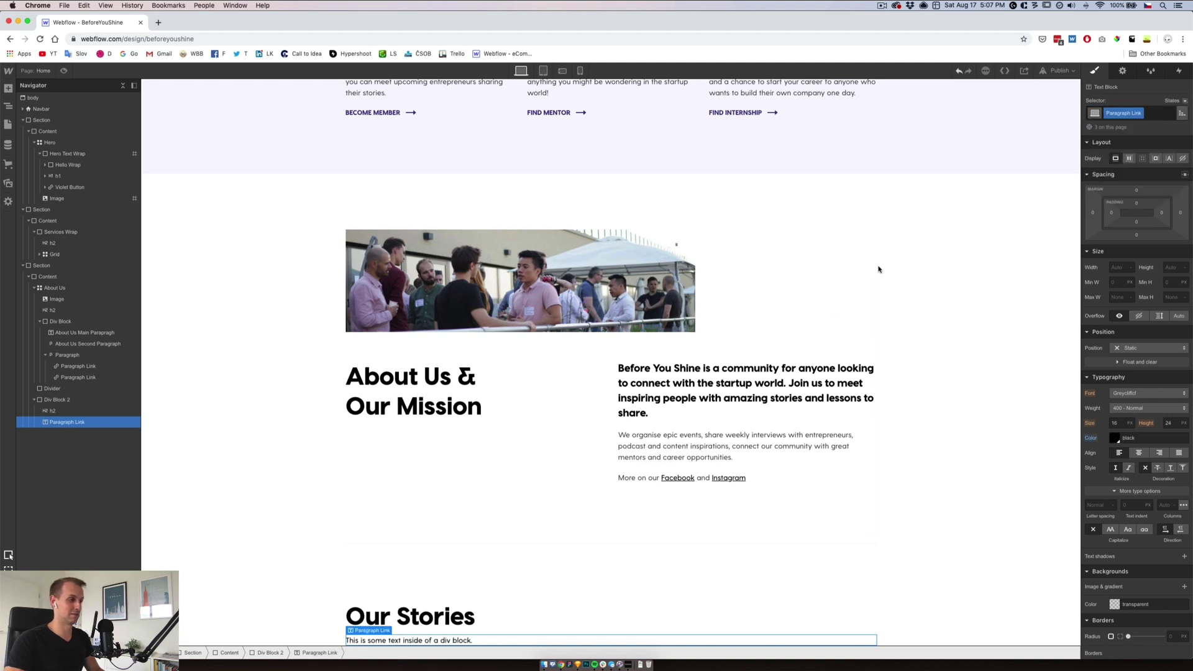
# - Switch to the BYS.sketch design in Sketch and copy the "Read All Stories" text beside the Our Stories heading
pyautogui.click(577, 664)
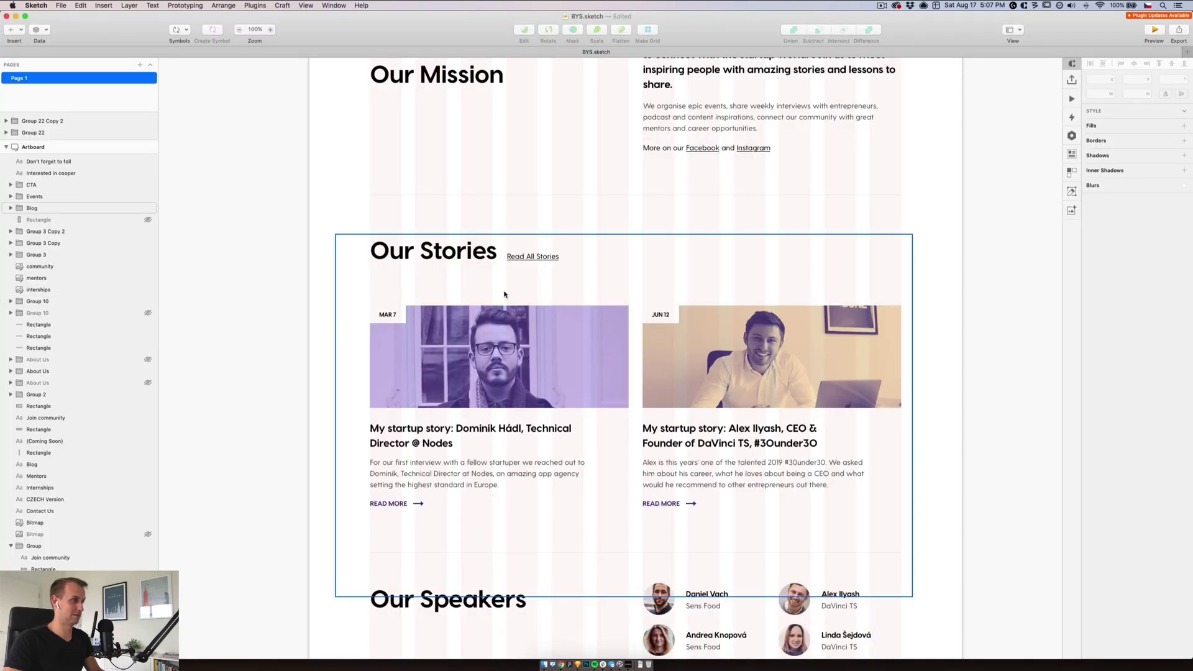
pyautogui.doubleClick(538, 256)
pyautogui.doubleClick(537, 257)
pyautogui.press('super+c')
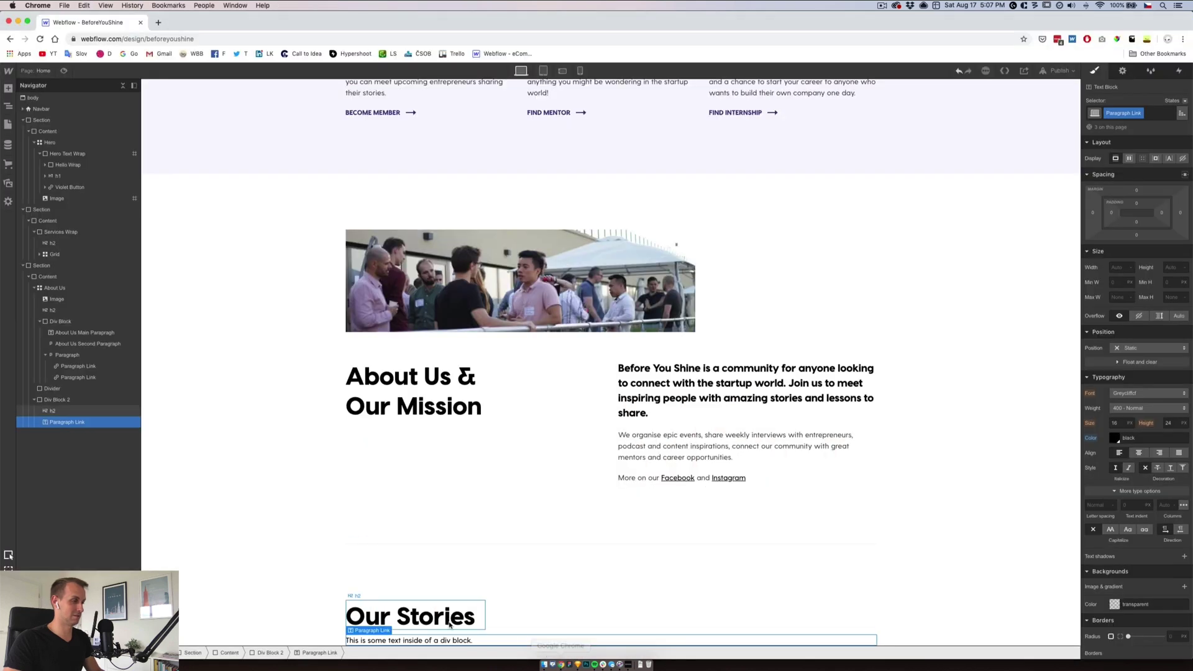
# - Switch back to Webflow and replace the text block's placeholder with the copied "Read All Stories" text
pyautogui.click(562, 664)
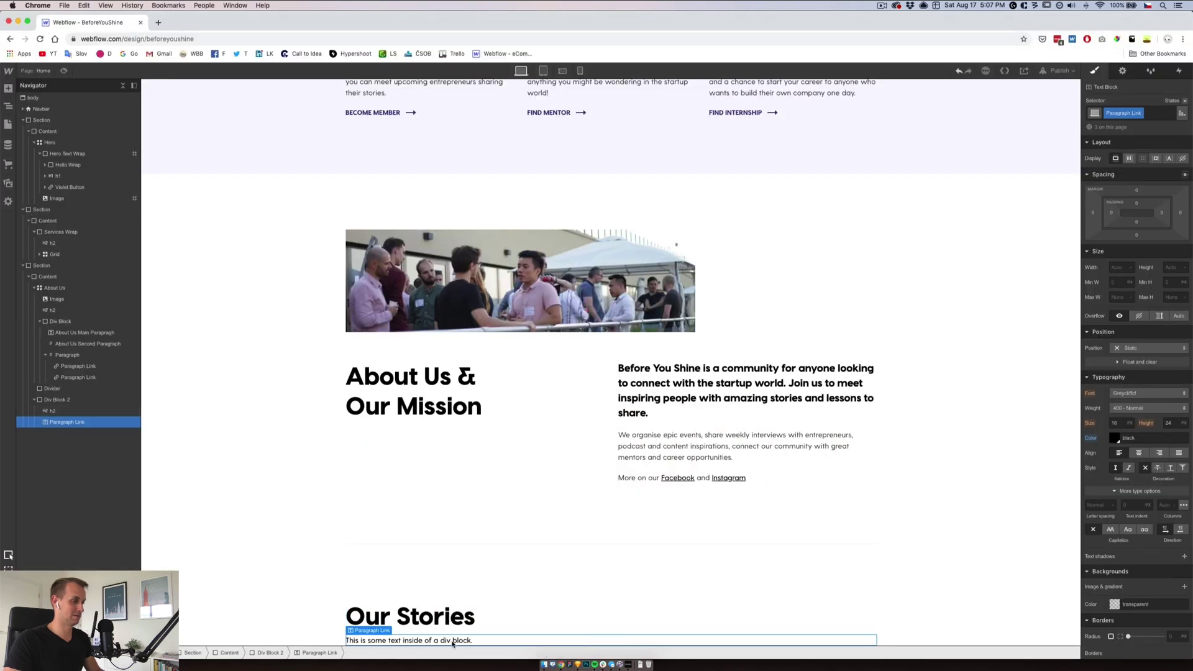
pyautogui.press('super+a')
pyautogui.press('super+v')
# - Wrap the Our Stories heading and the Read All Stories text in a new div block and set its display to flex
pyautogui.click(410, 615)
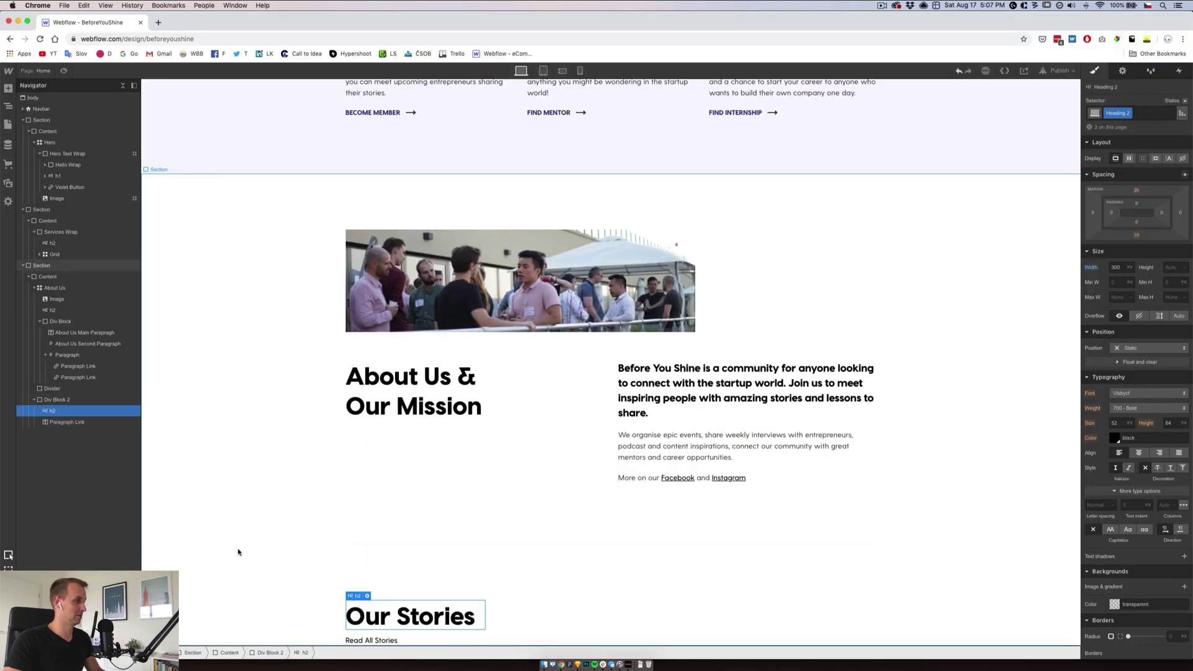
pyautogui.click(64, 399)
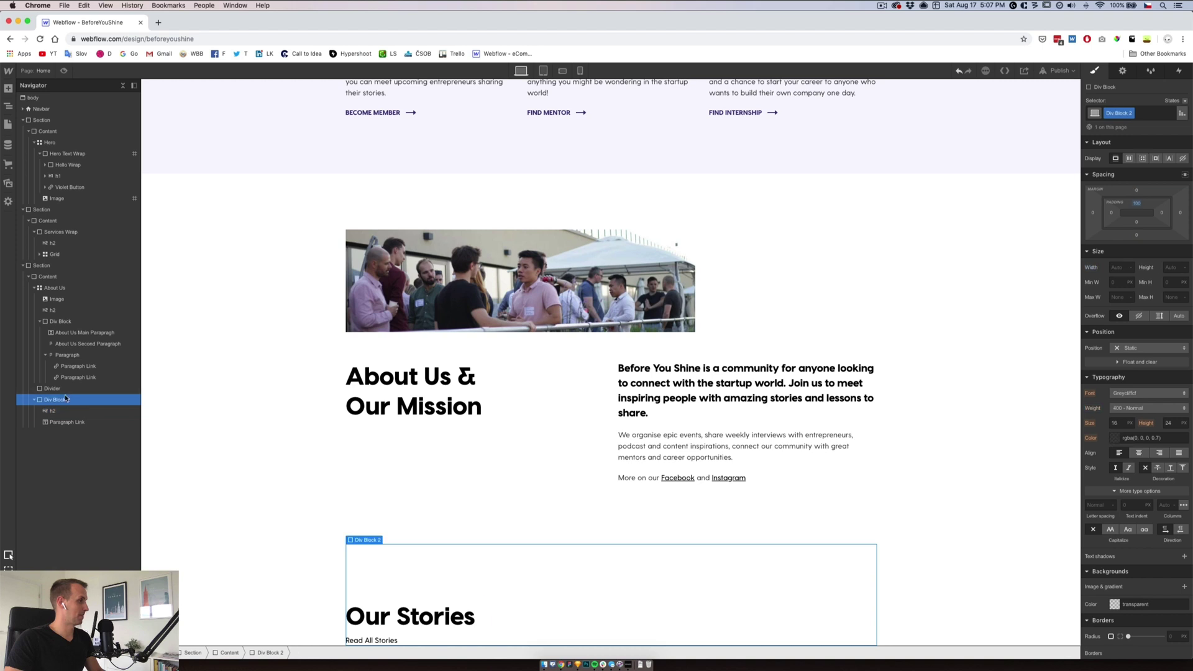
pyautogui.click(8, 88)
pyautogui.click(38, 251)
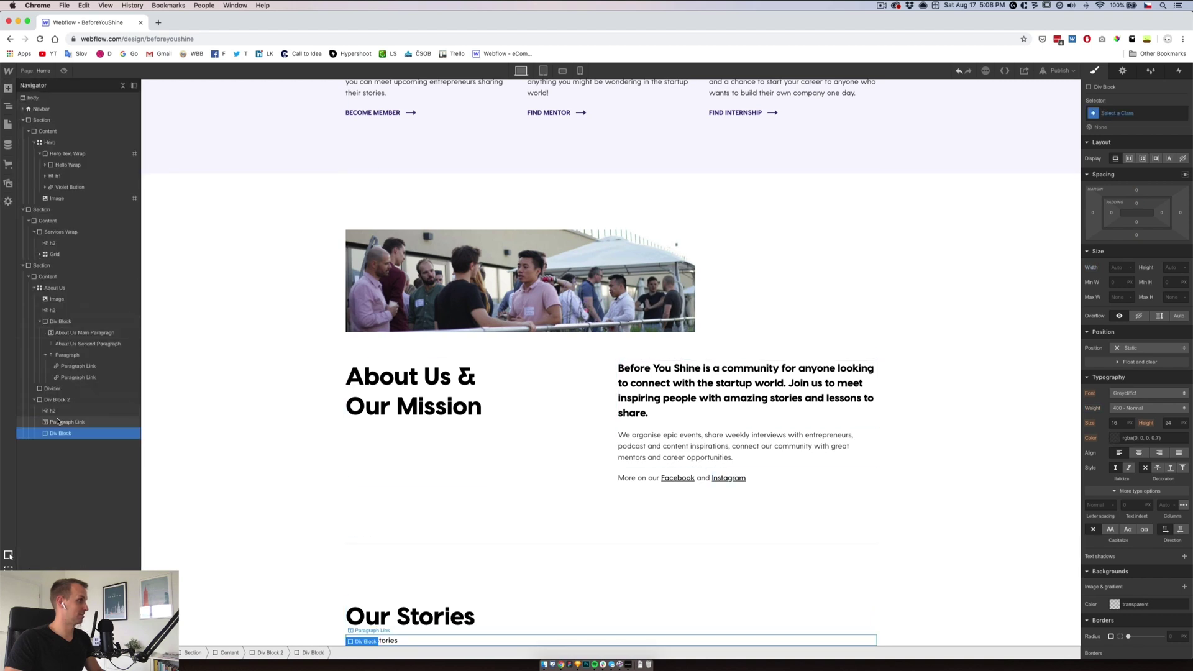
pyautogui.moveTo(58, 428); pyautogui.dragTo(62, 422)
pyautogui.click(53, 411)
pyautogui.click(60, 411)
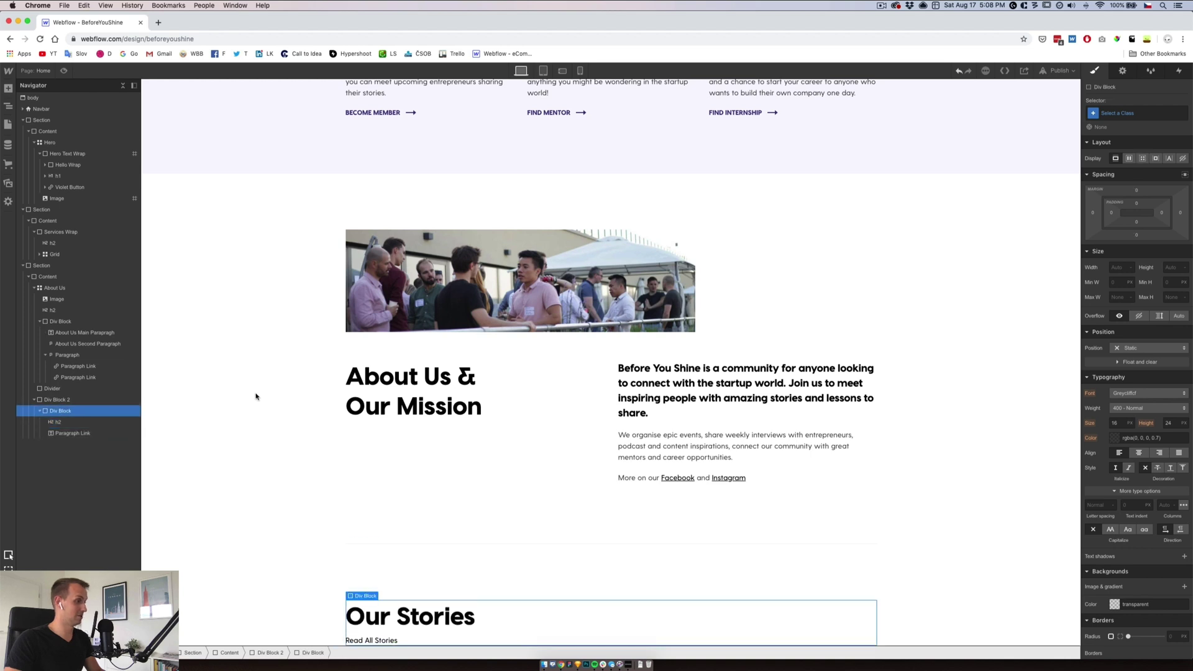
pyautogui.click(1129, 159)
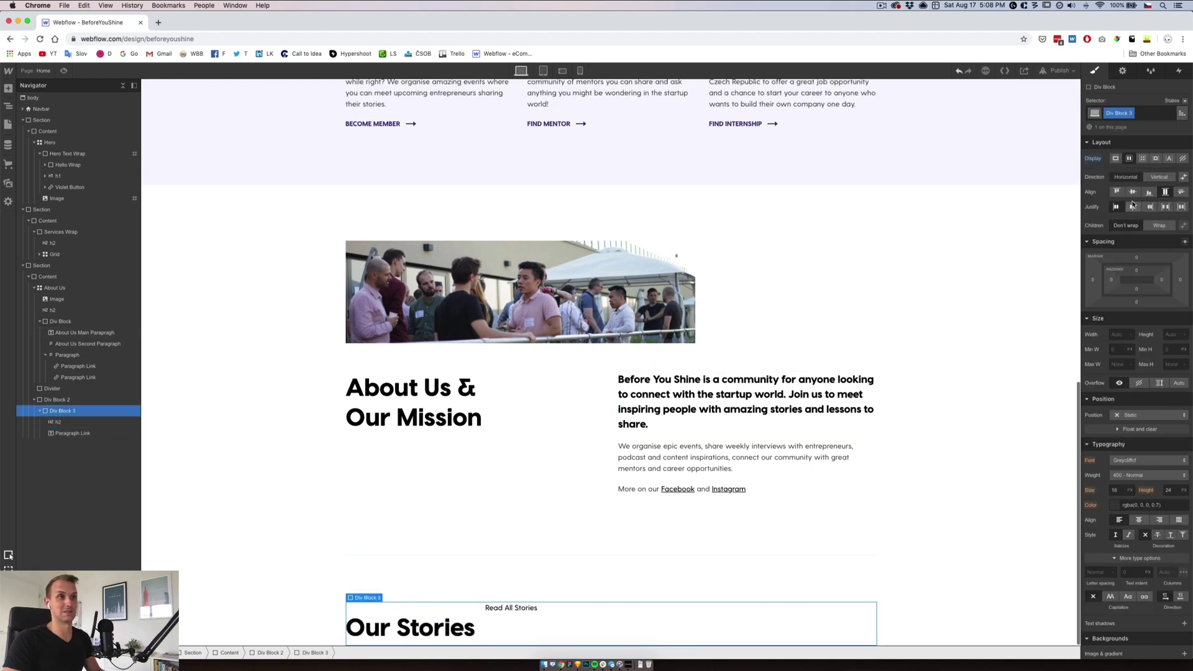
# - Align the flex items of the div block around Our Stories and Read All Stories to the end
pyautogui.click(1149, 193)
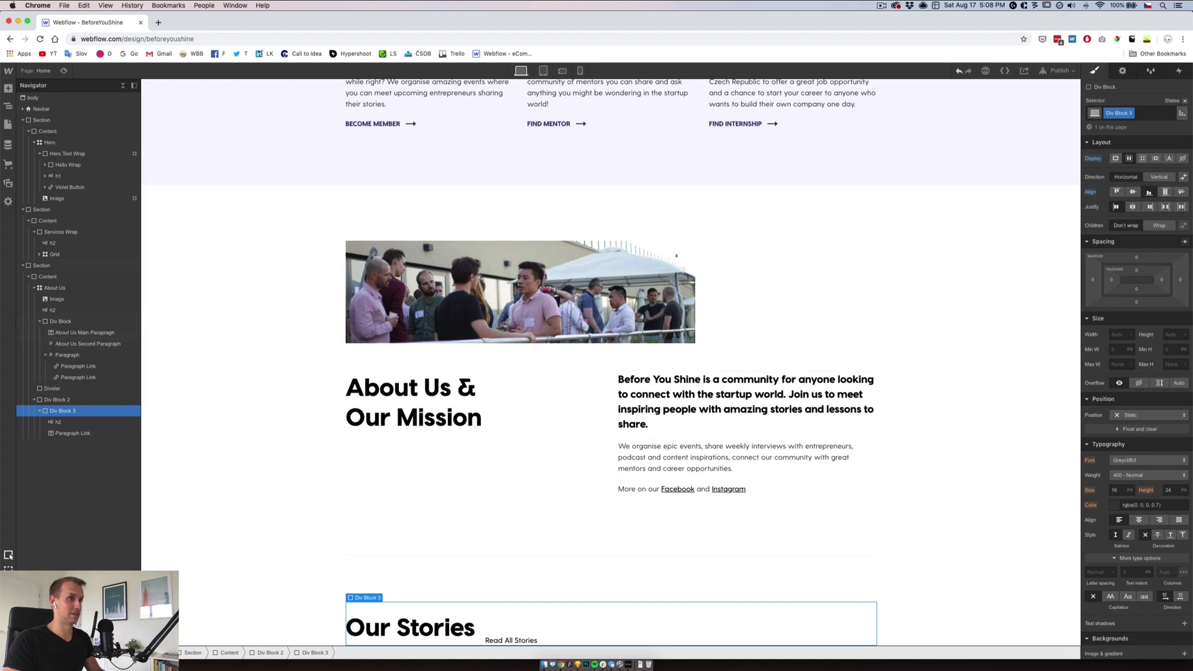
pyautogui.click(415, 635)
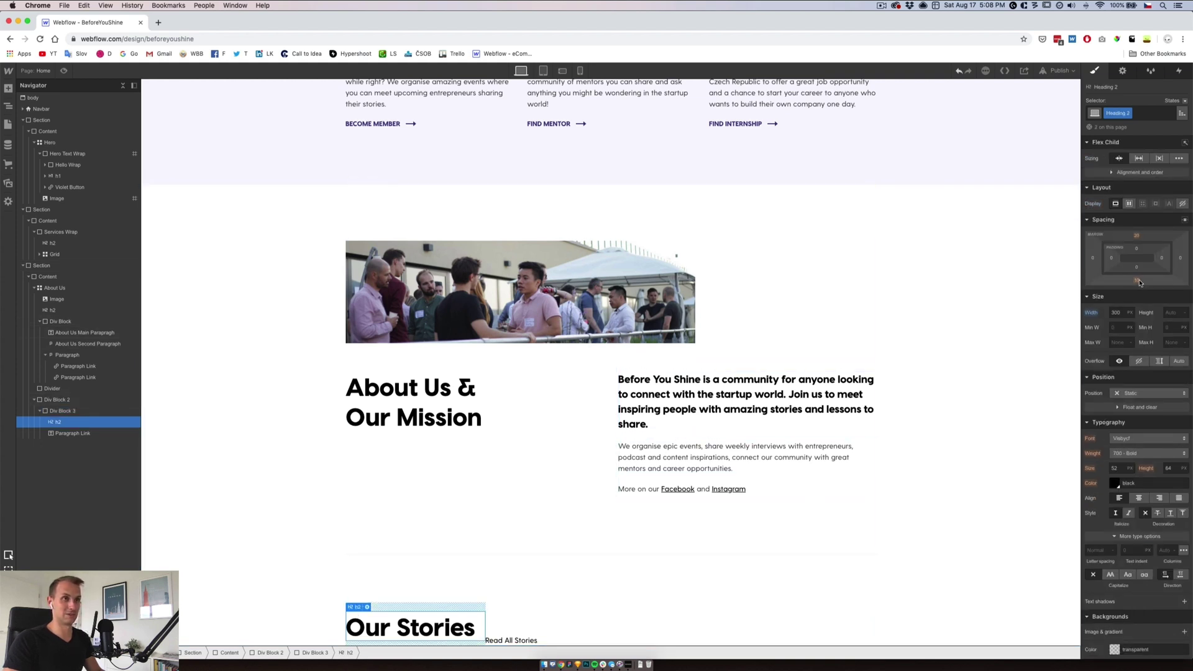
# - Add a combo class named All Blog Posts Link to the Read All Stories text block
pyautogui.click(525, 640)
pyautogui.click(1152, 113)
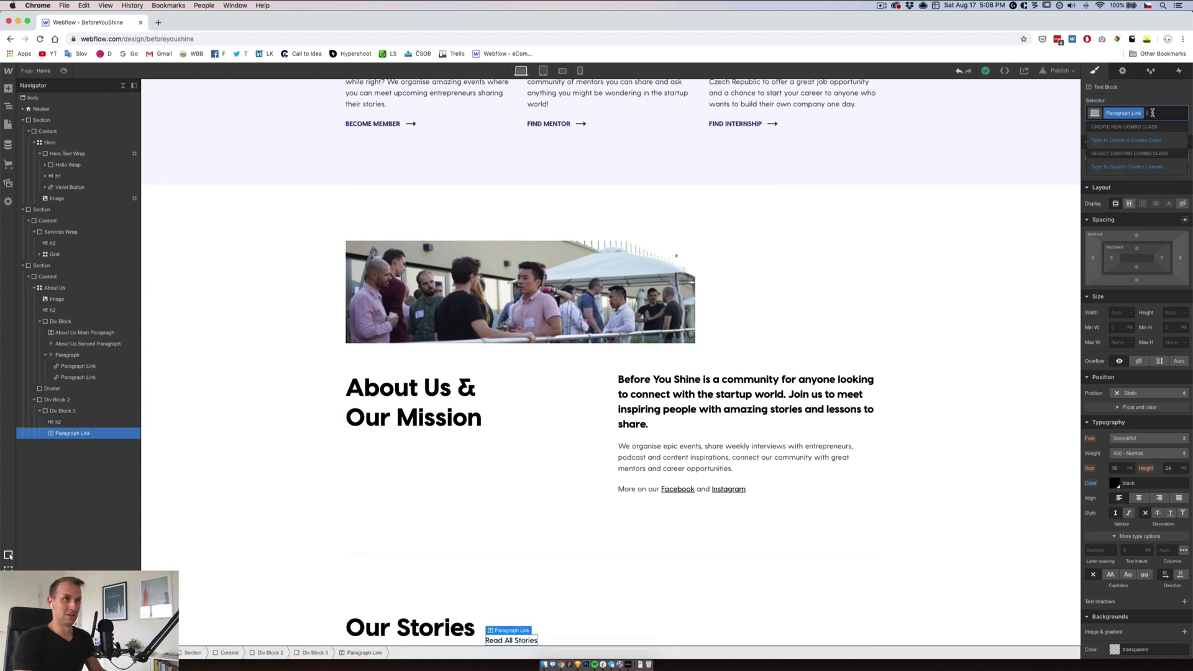
pyautogui.write('All Blog')
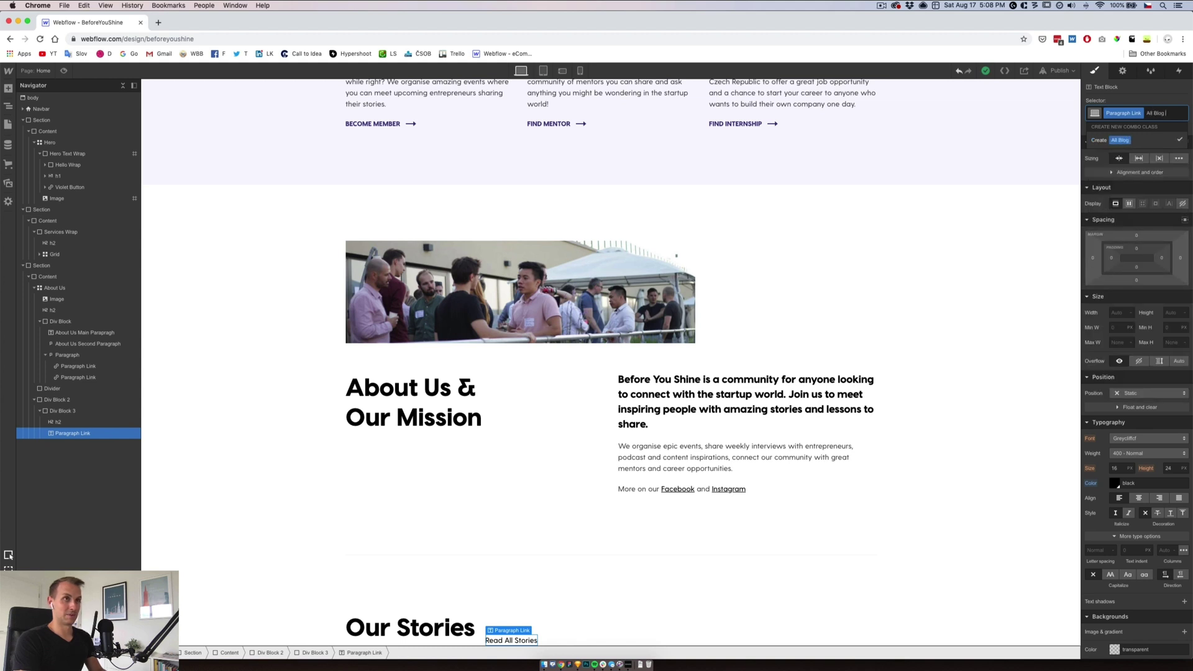
pyautogui.write(' Posts Link')
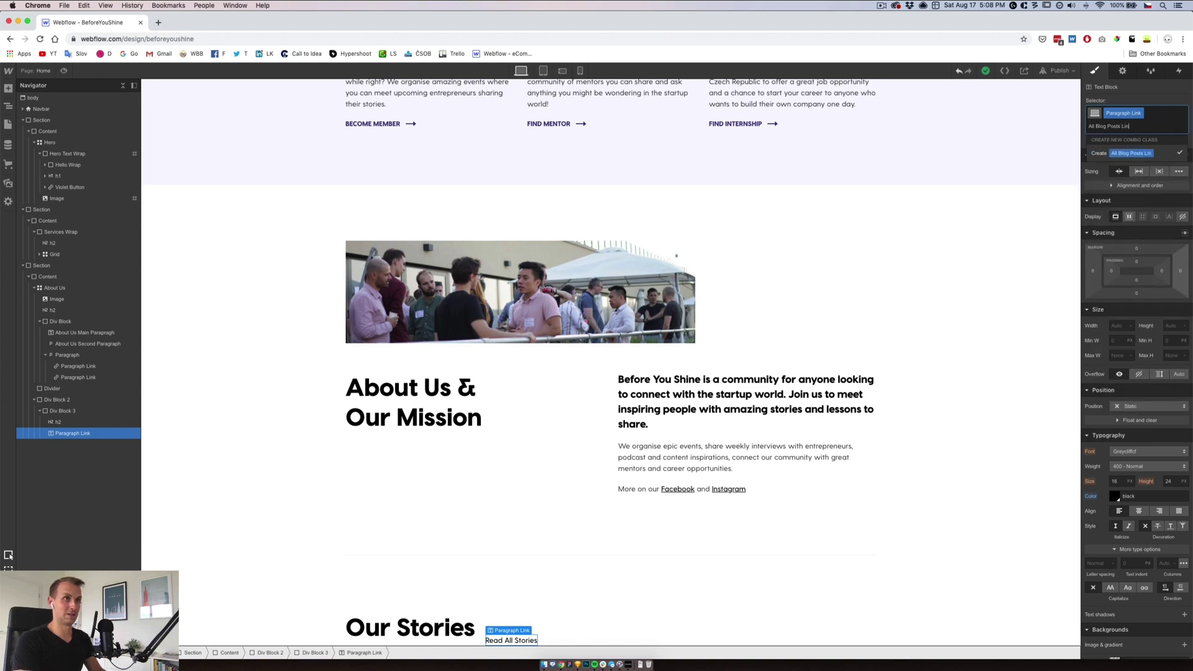
pyautogui.press('Return')
# - Set the bottom margin of the Read All Stories text to 15 px on its All Blog Posts Link combo class
pyautogui.click(1137, 293)
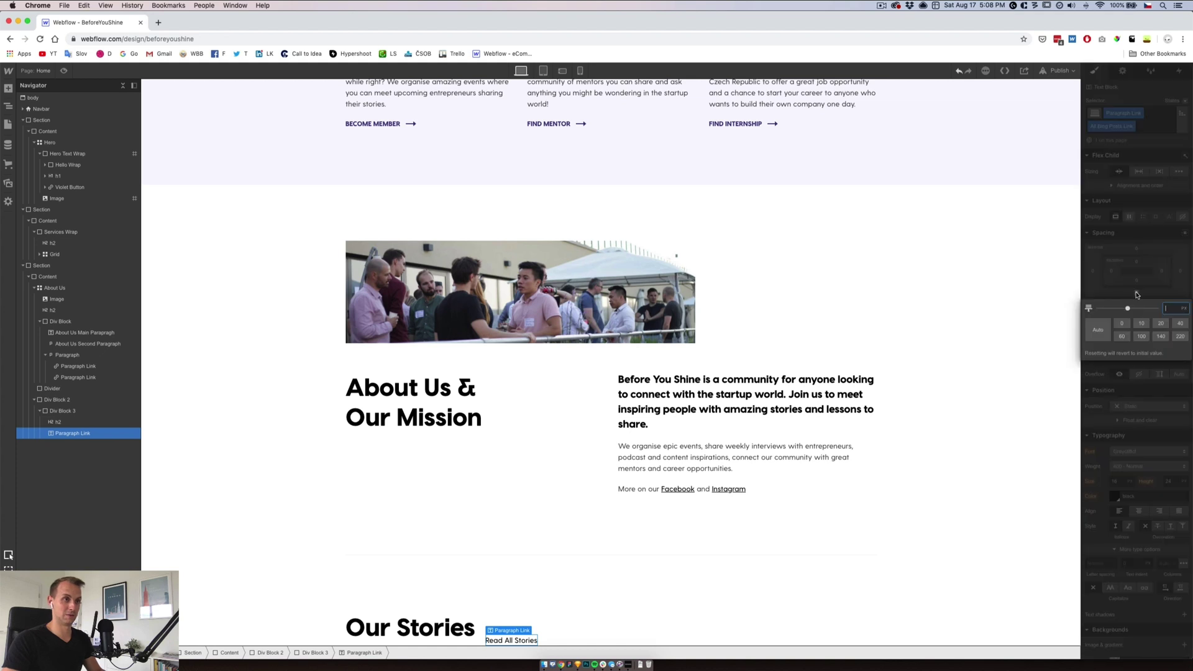
pyautogui.press('Escape')
pyautogui.click(533, 589)
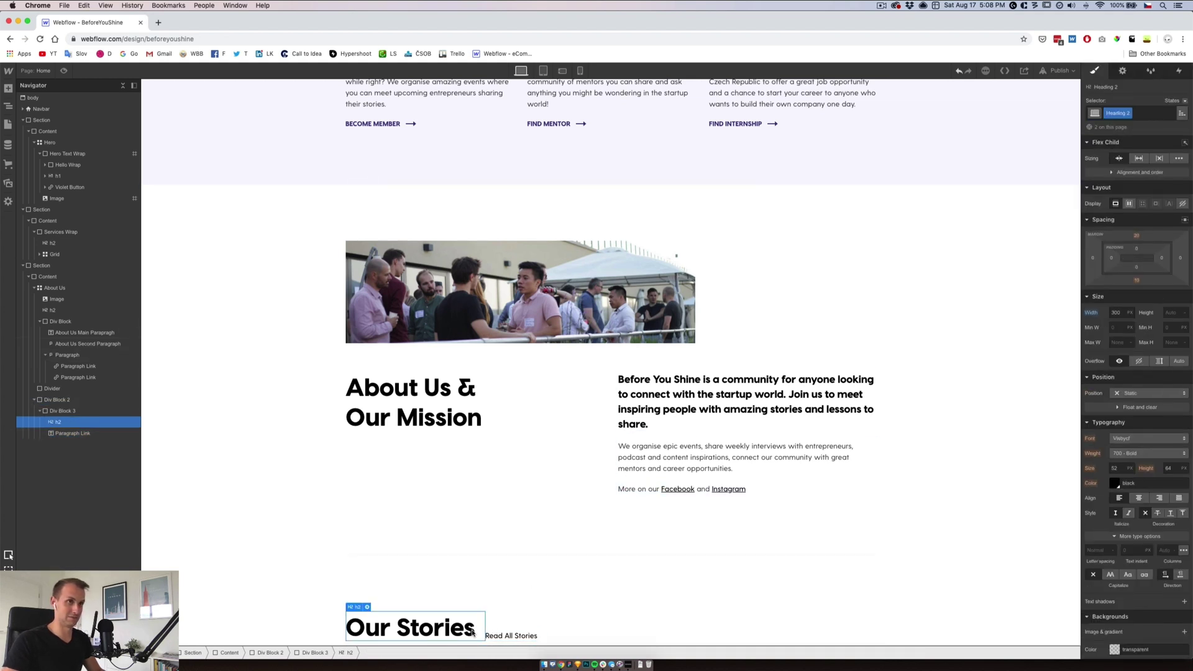
pyautogui.click(510, 636)
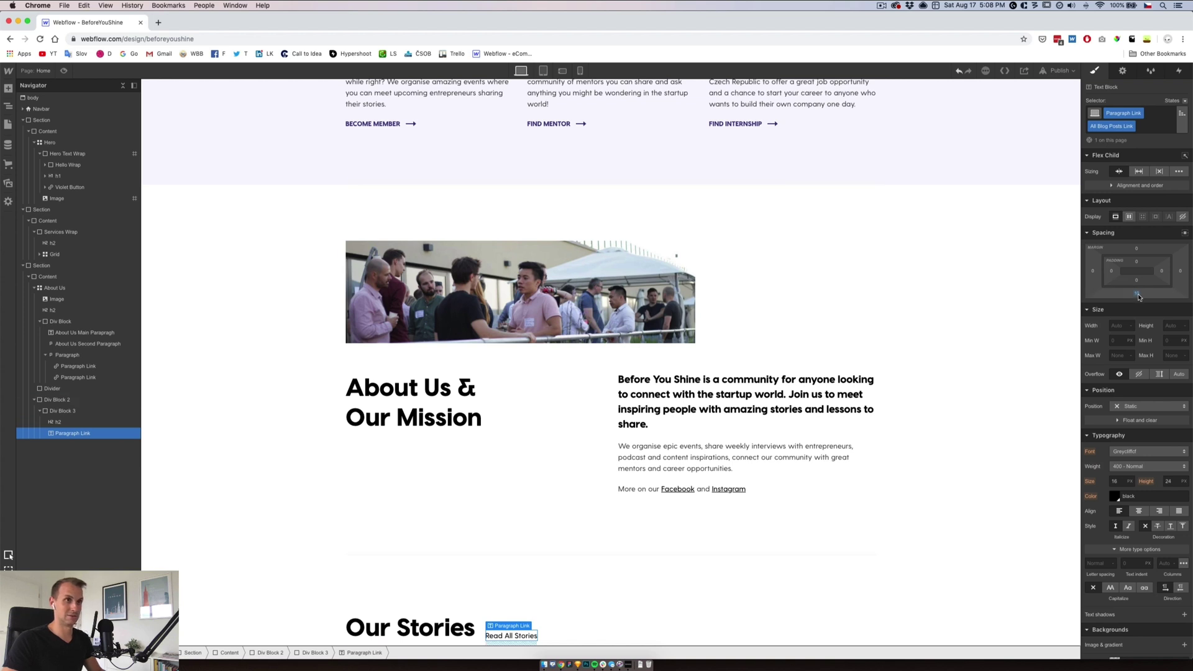
pyautogui.click(1138, 294)
pyautogui.write('15')
pyautogui.press('Return')
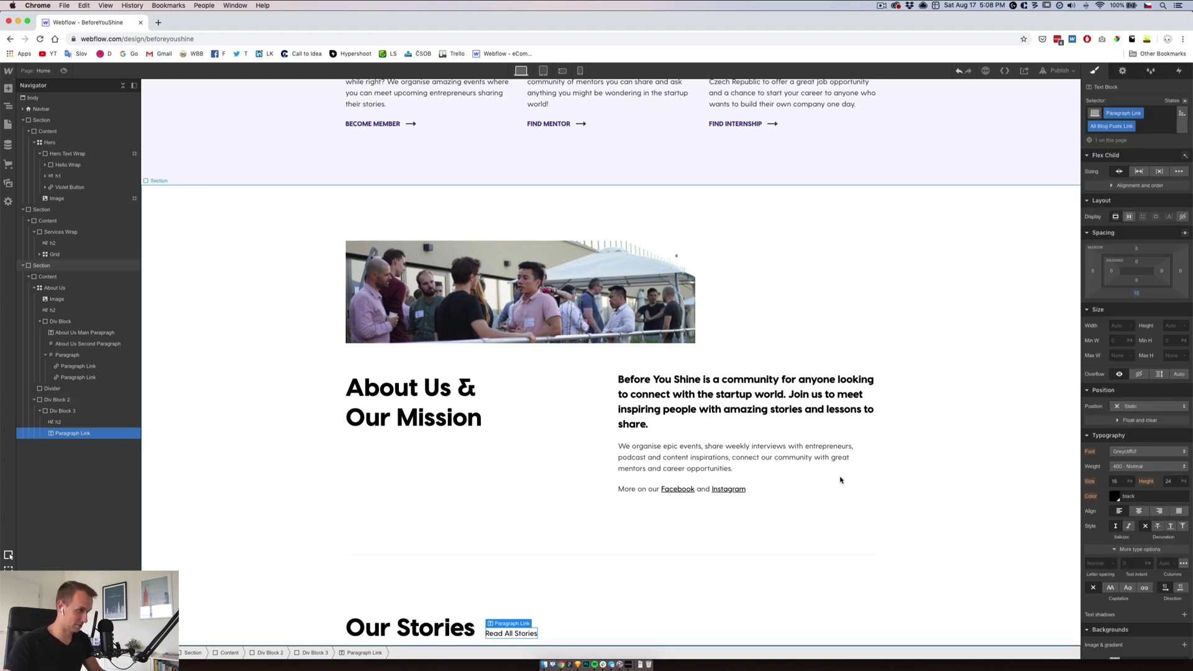
# - Check the styling of the Facebook link and convert the words Read All Stories inside the text block into an inline link
pyautogui.click(550, 623)
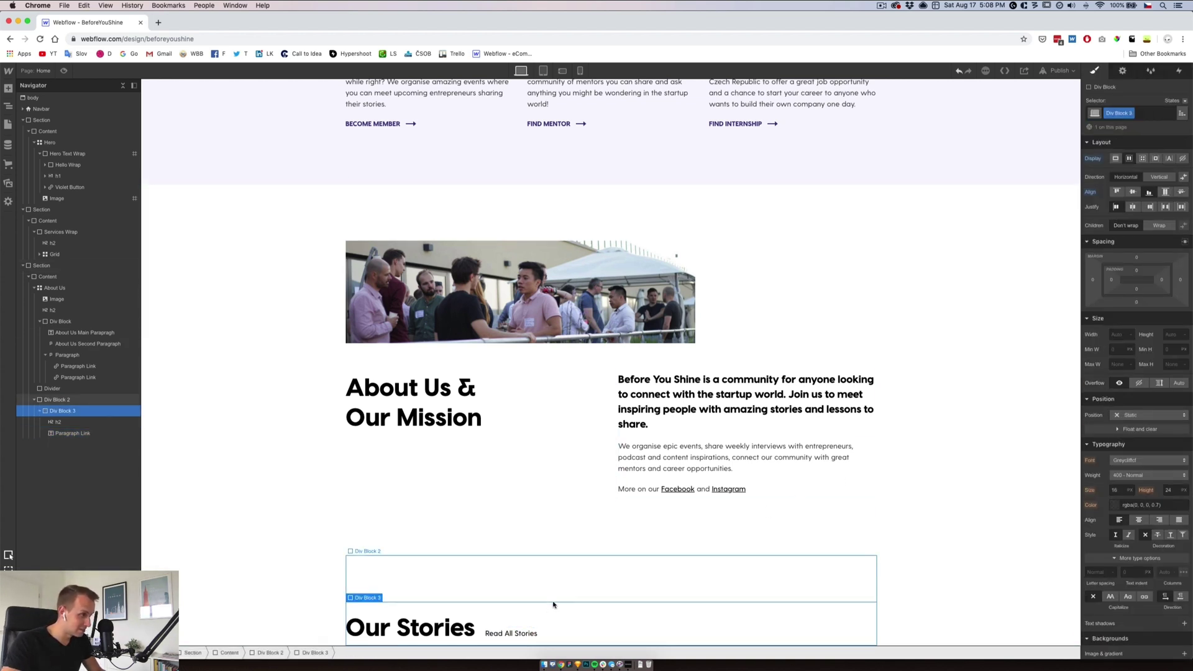
pyautogui.click(511, 633)
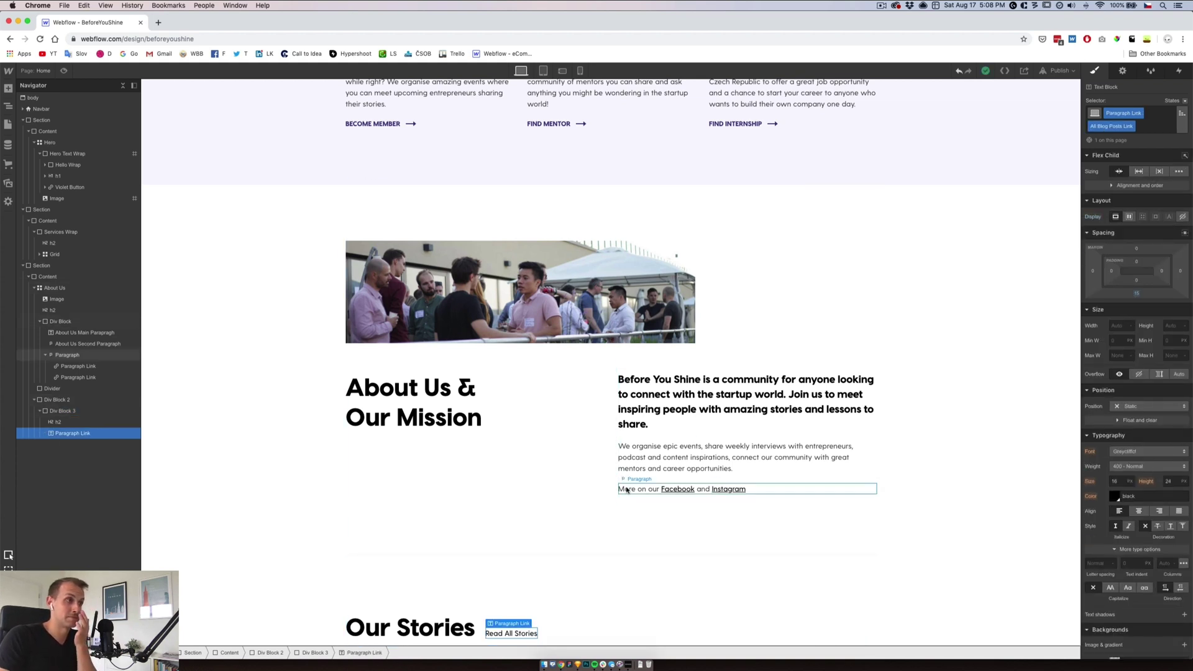
pyautogui.click(687, 490)
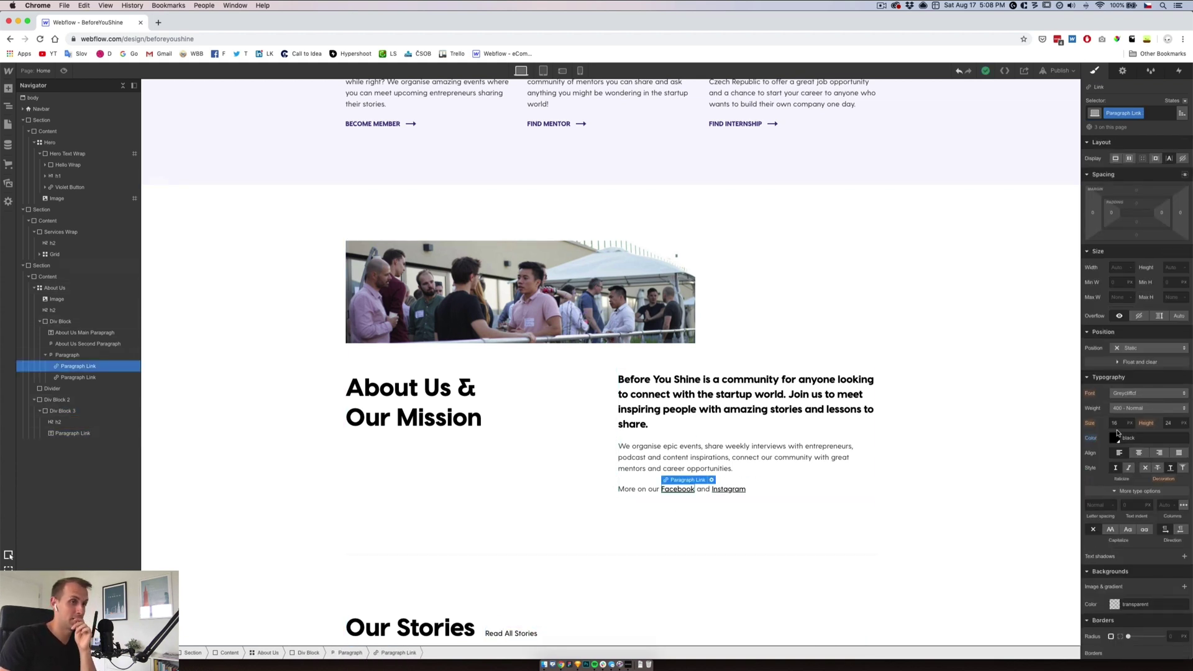
pyautogui.click(518, 633)
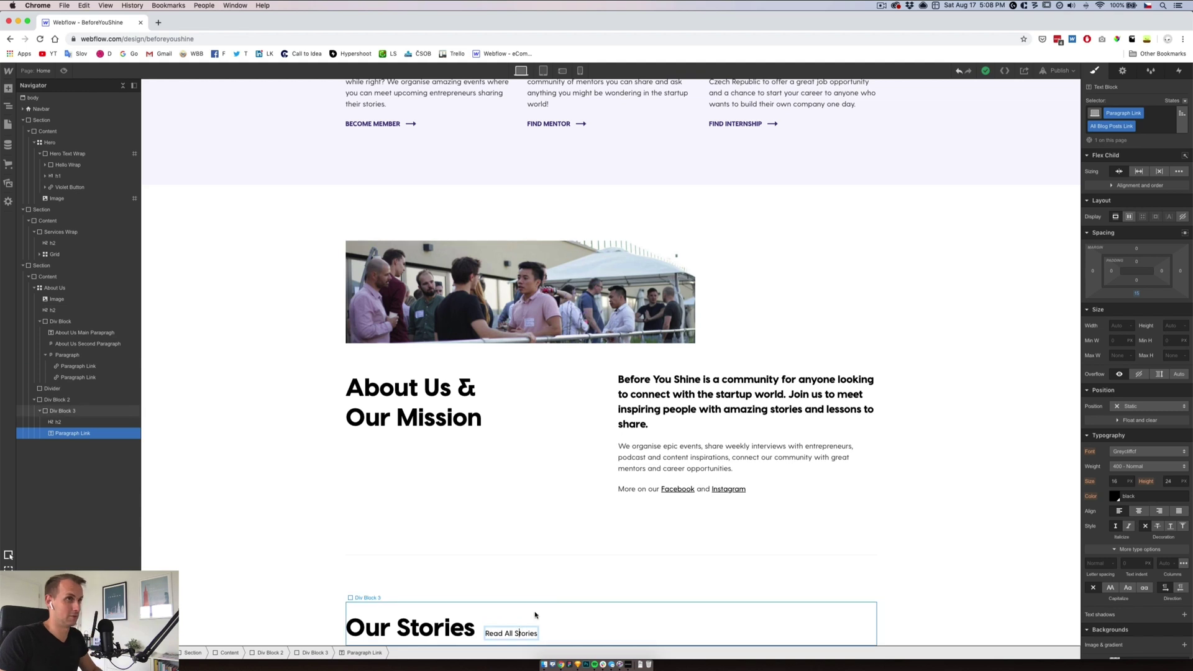
pyautogui.doubleClick(515, 633)
pyautogui.click(512, 617)
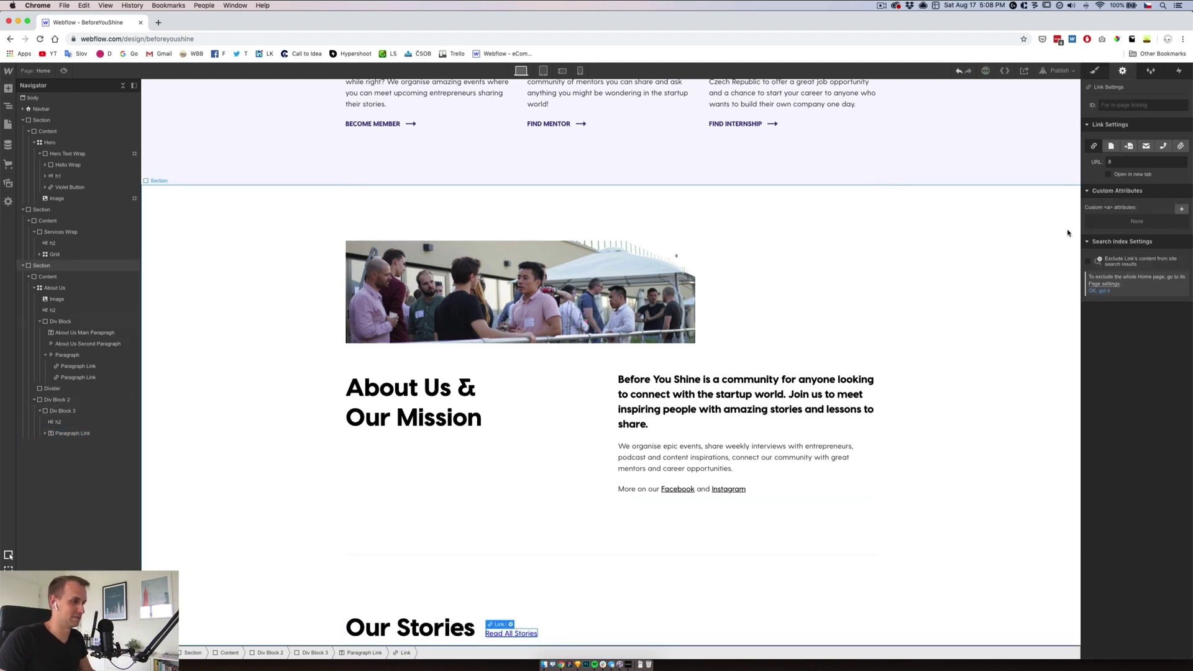
pyautogui.click(1096, 71)
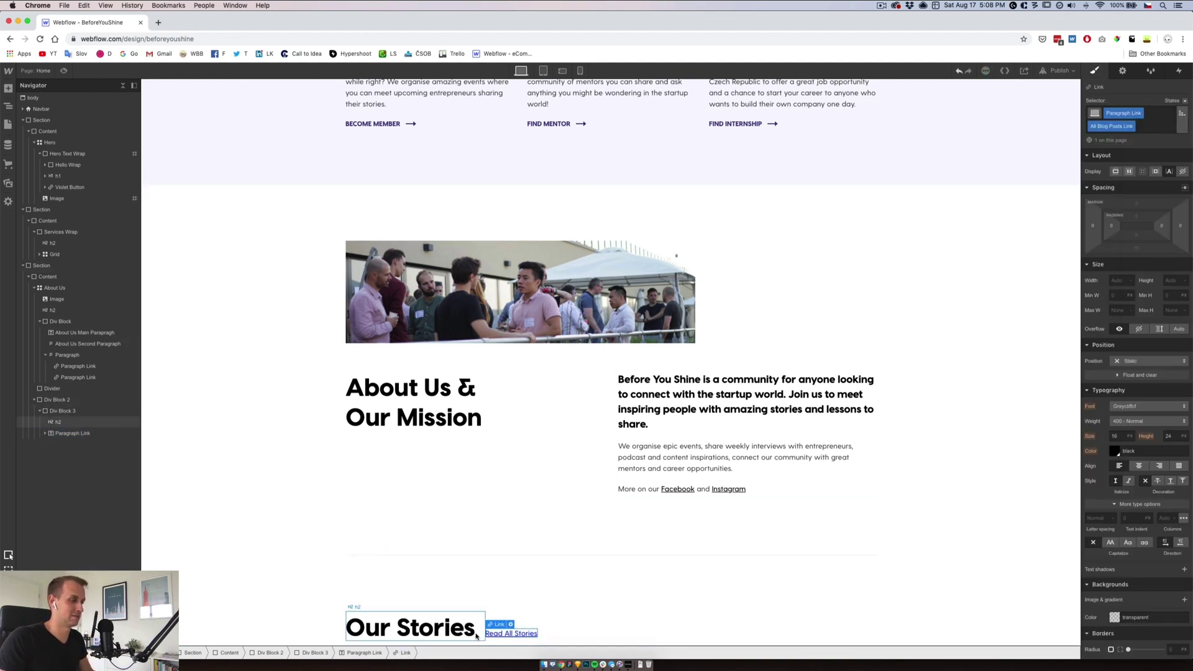
pyautogui.click(512, 634)
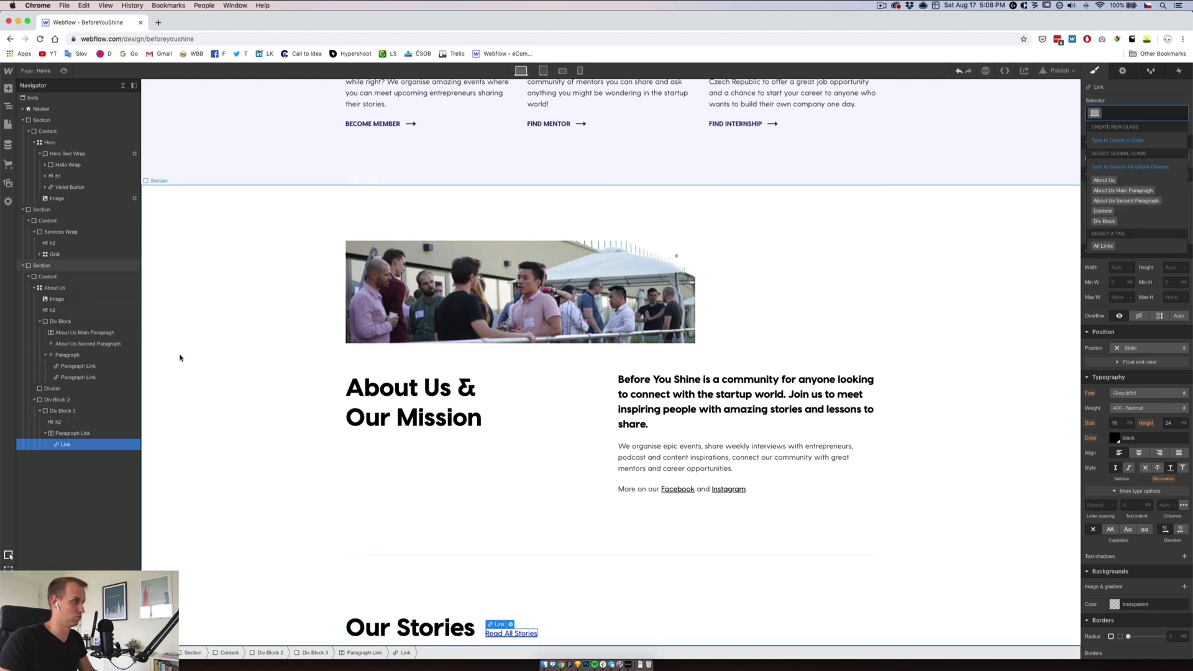
pyautogui.click(79, 435)
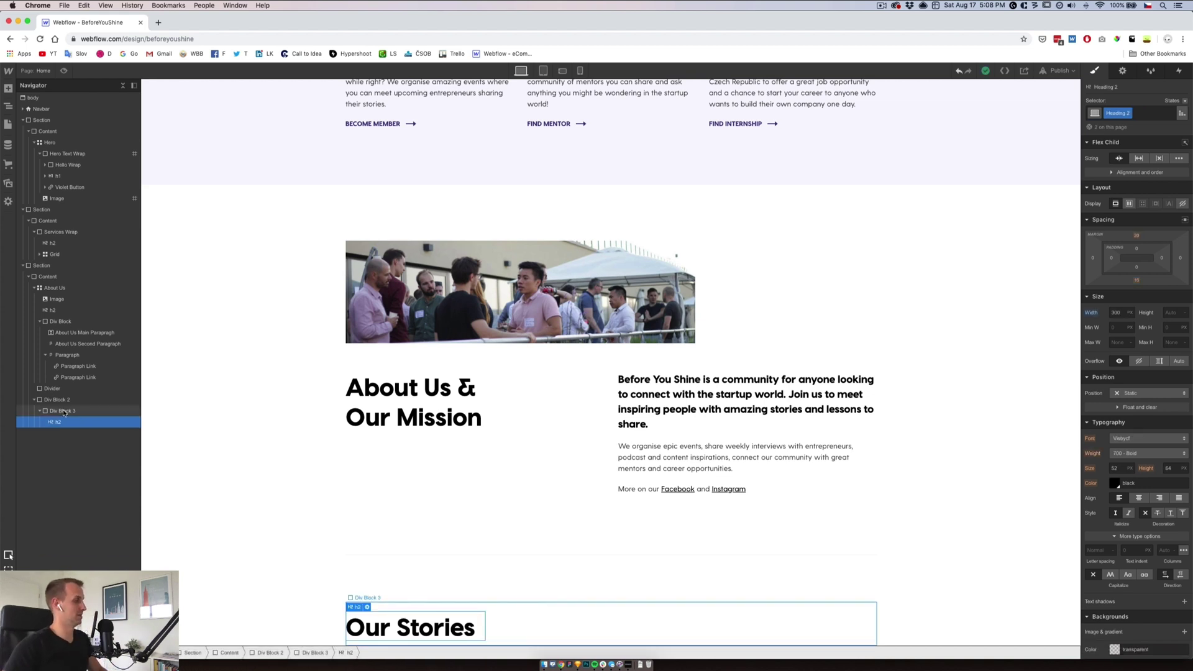
pyautogui.click(70, 412)
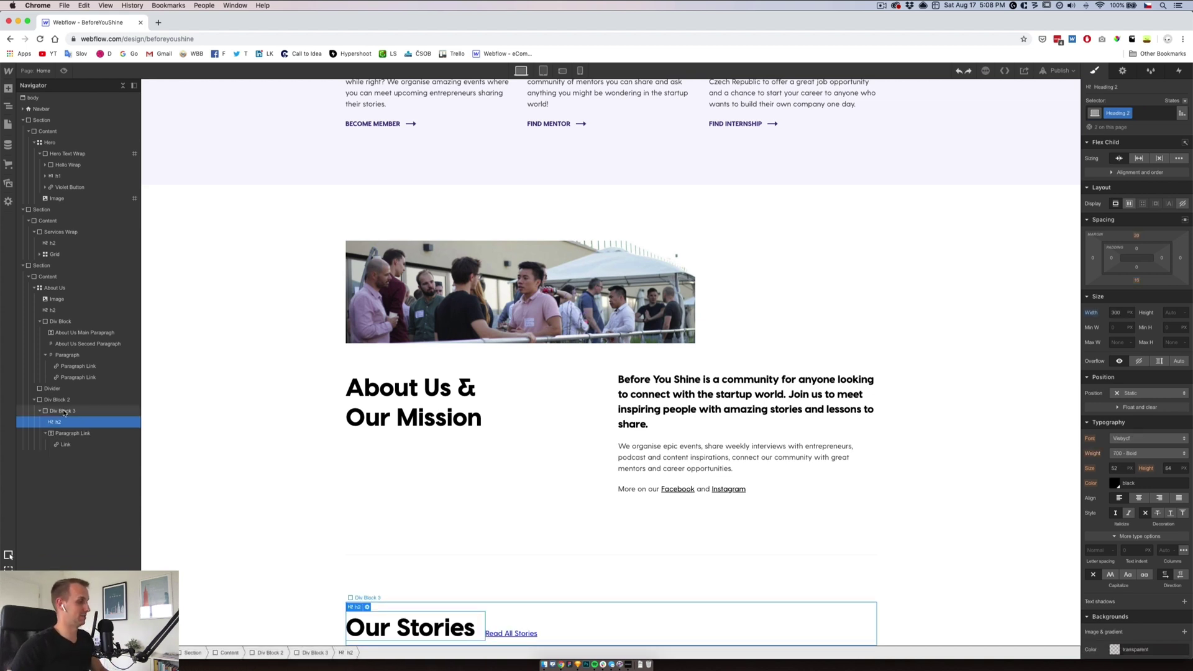
# - Add a text link element to the heading's flex div block and apply the Paragraph Link and All Blog Posts Link classes
pyautogui.click(8, 88)
pyautogui.click(116, 351)
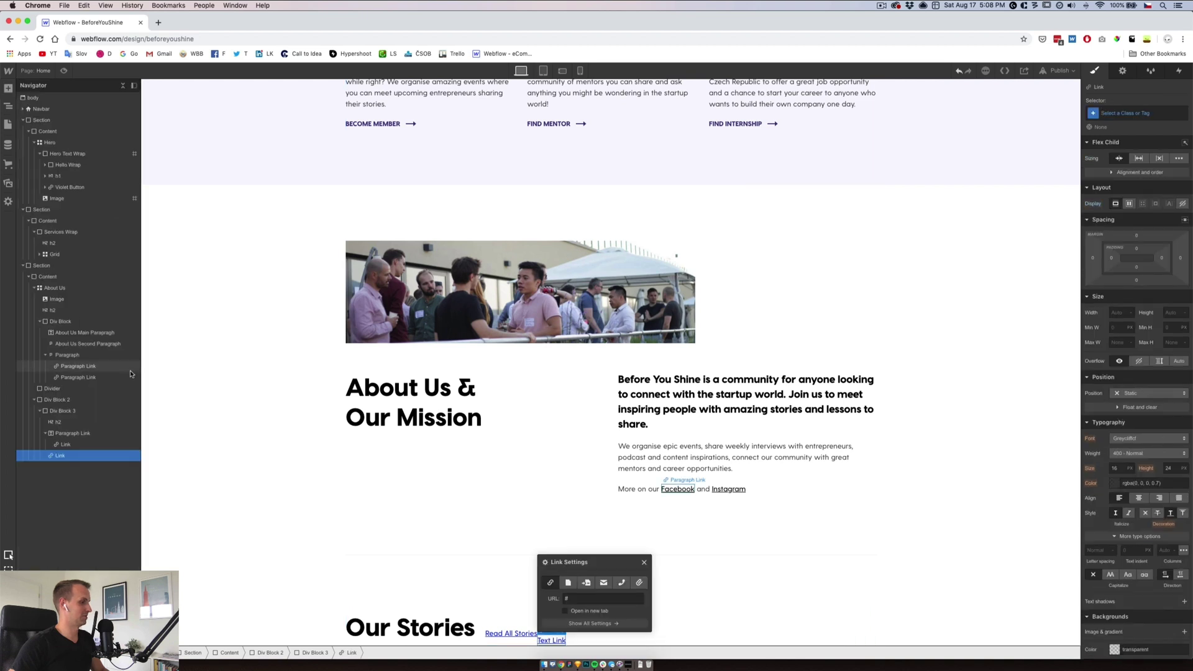
pyautogui.click(1116, 113)
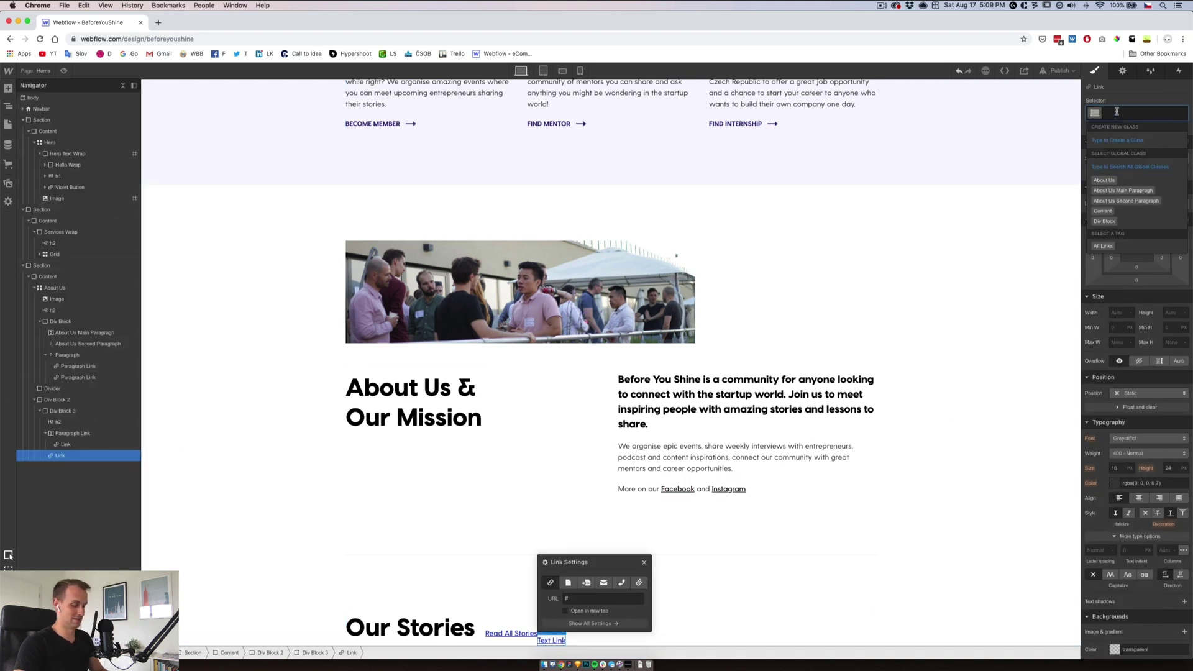
pyautogui.write('para')
pyautogui.click(1118, 196)
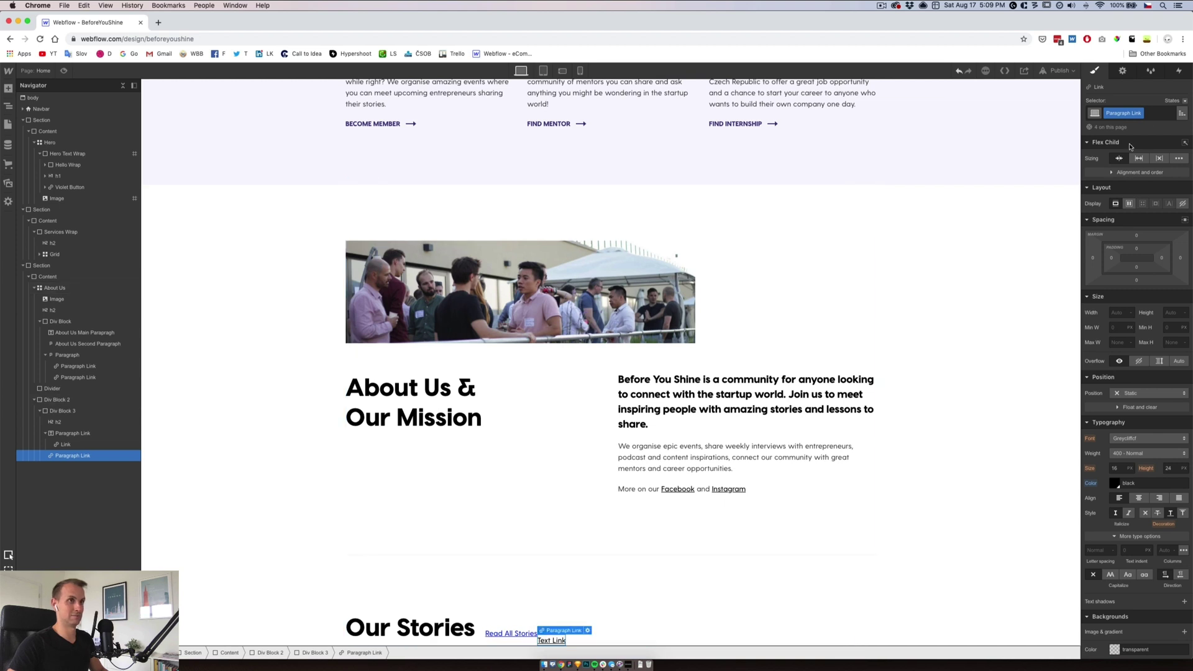
pyautogui.click(1149, 114)
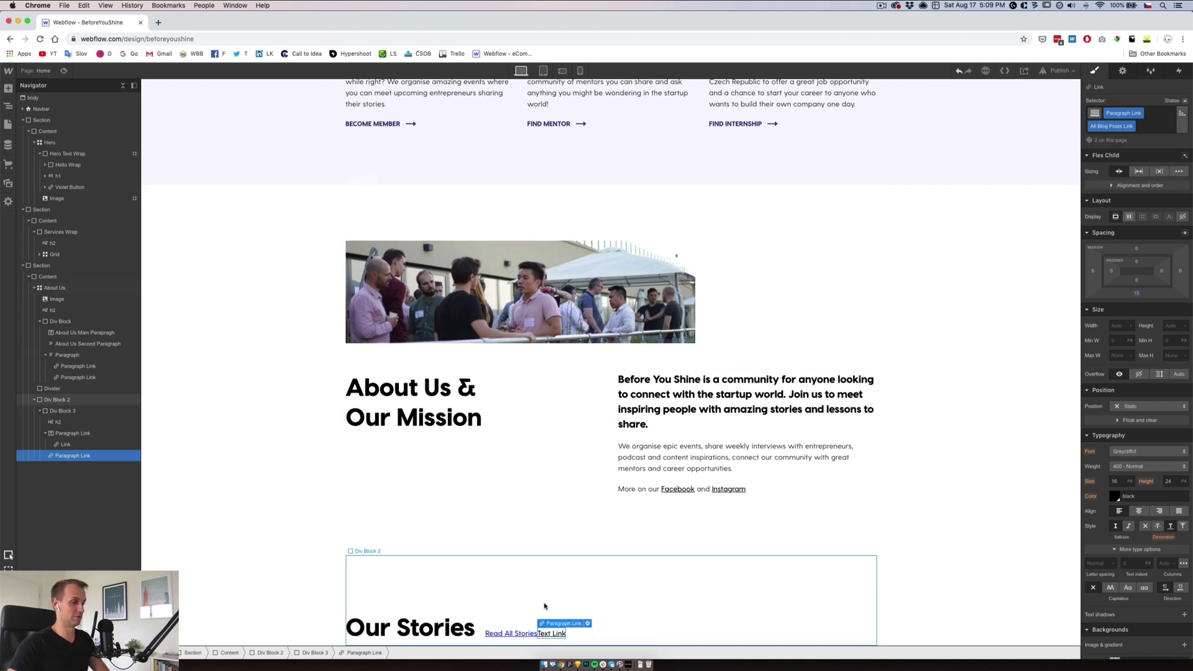
# - Delete the old Read All Stories text block and set the new text link's text to "Read All Our Stories"
pyautogui.click(531, 633)
pyautogui.doubleClick(531, 632)
pyautogui.press('BackSpace')
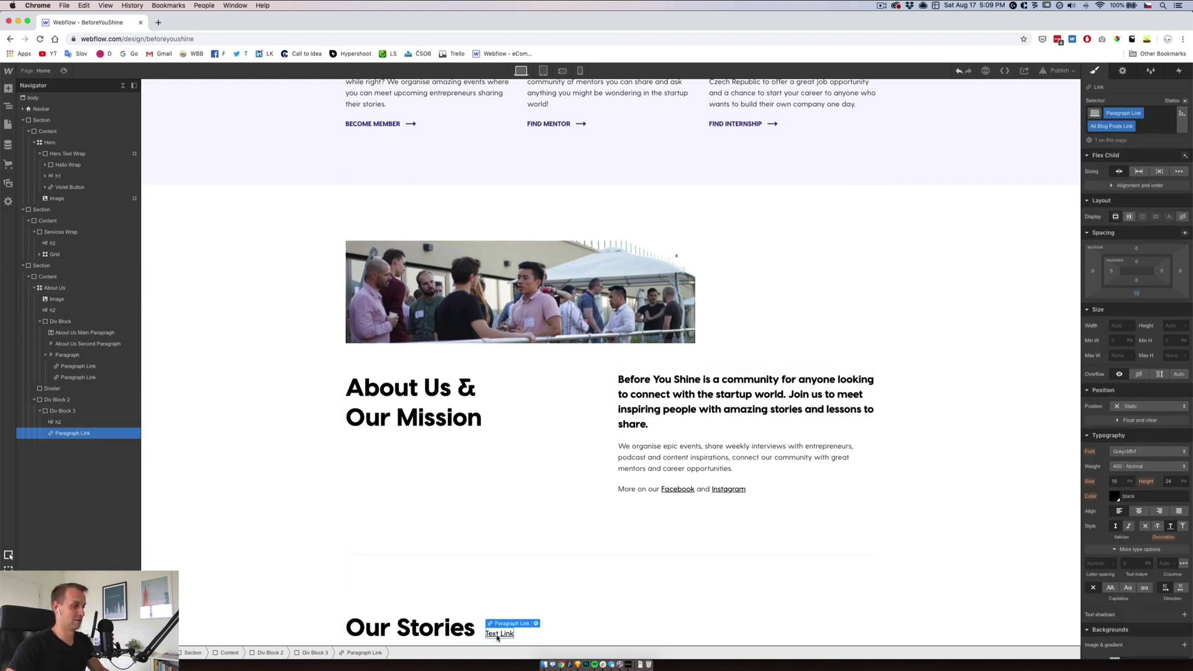
pyautogui.write('Read All Our Stories')
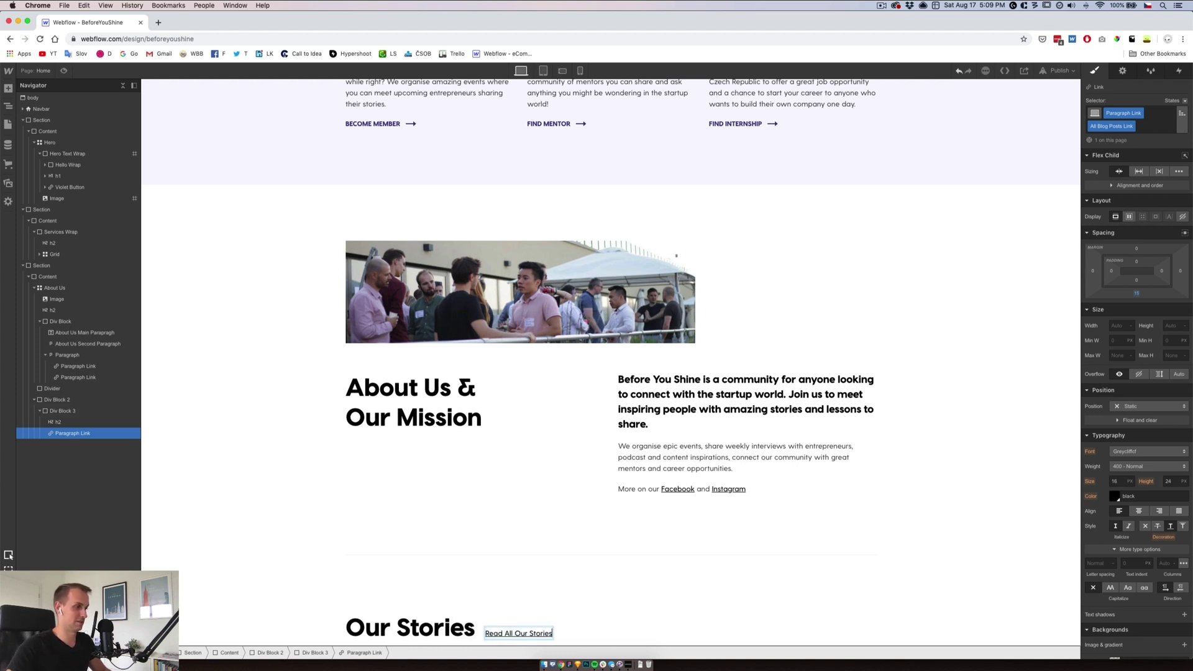
pyautogui.press('Escape')
# - Check the link wording in the Sketch design, then return to Webflow and shorten the link text to "Read All Stories"
pyautogui.click(579, 664)
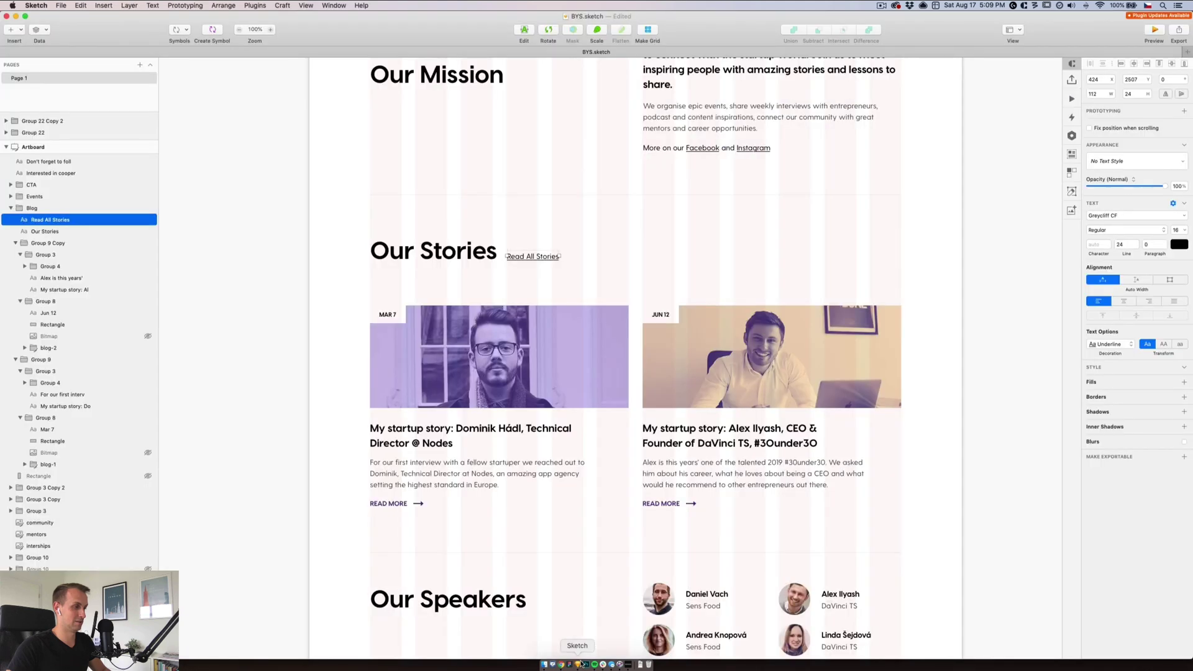
pyautogui.click(563, 664)
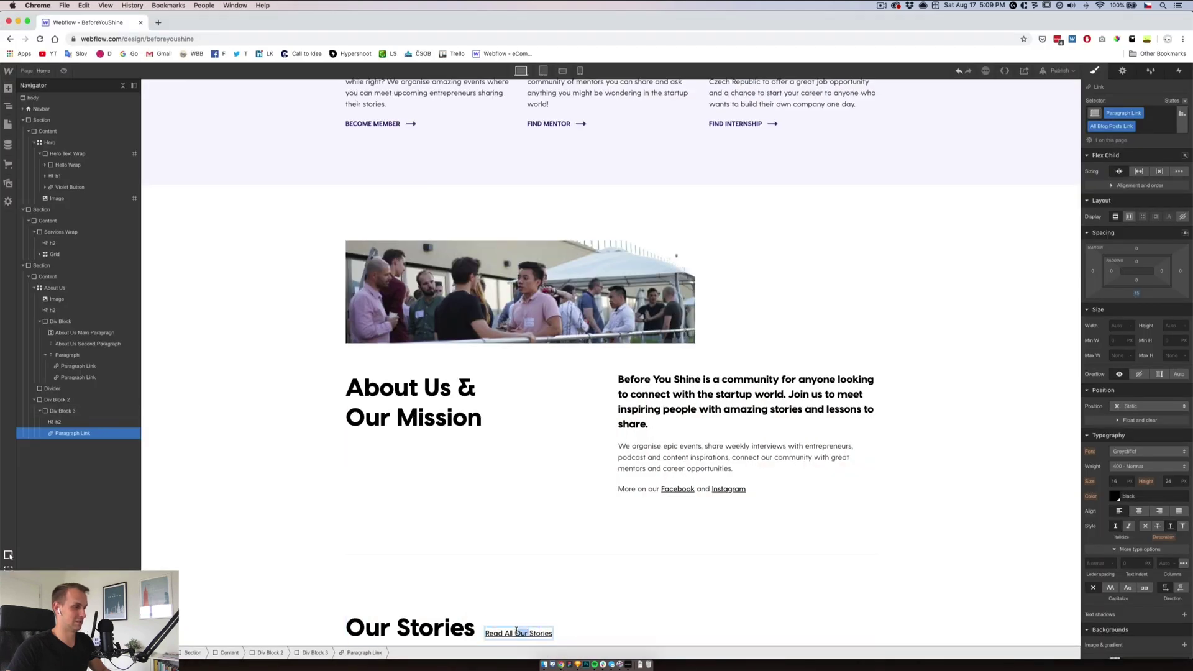
pyautogui.doubleClick(519, 633)
pyautogui.press('BackSpace')
pyautogui.press('Escape')
# - Check the Our Stories heading in the Sketch design, then return to Webflow and remove the heading's Heading 2 class
pyautogui.click(579, 665)
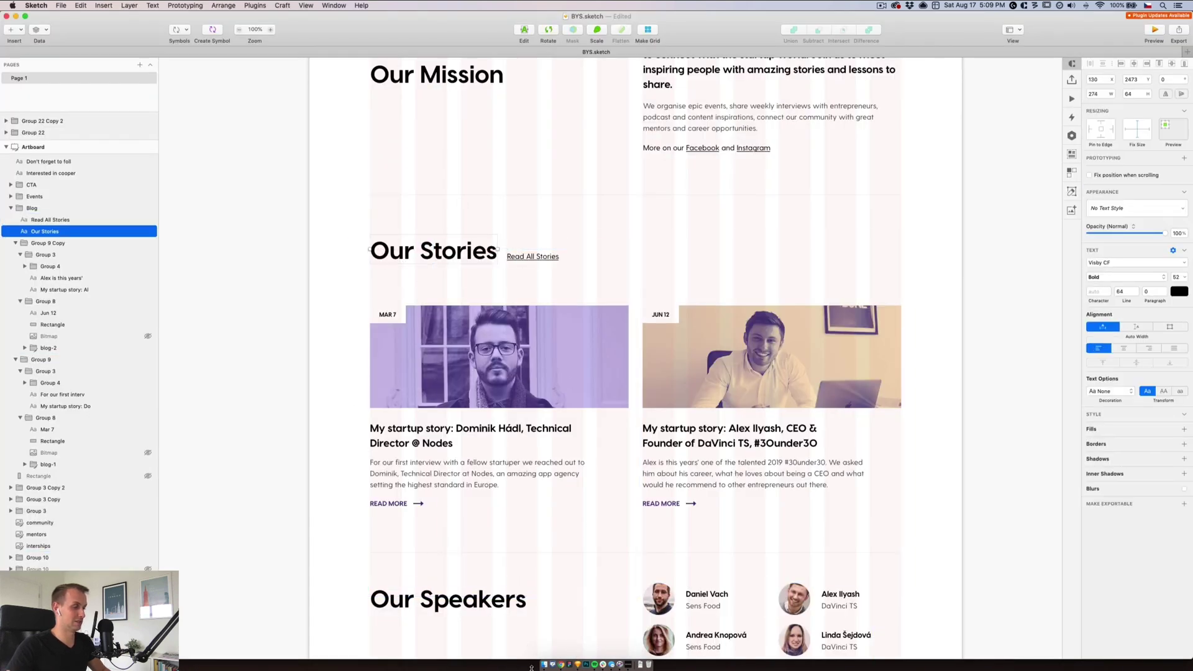
pyautogui.click(562, 664)
pyautogui.click(468, 632)
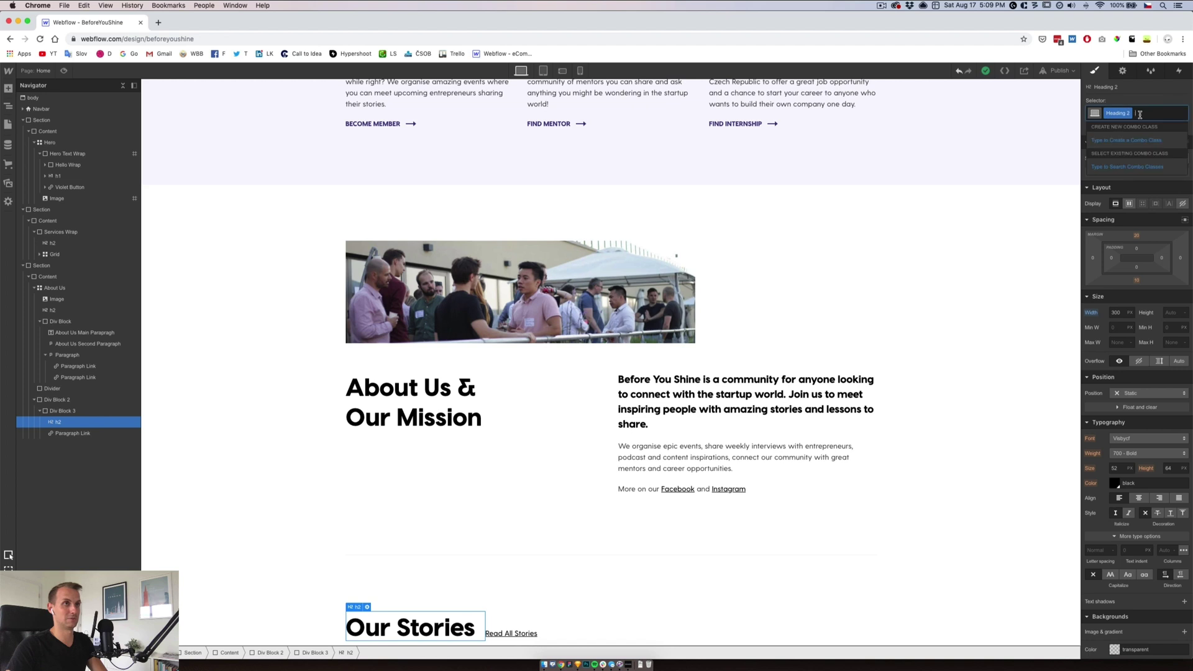
pyautogui.click(1124, 128)
# - Rename the class of the About Us & Our Mission heading to Heading About Us
pyautogui.doubleClick(1122, 114)
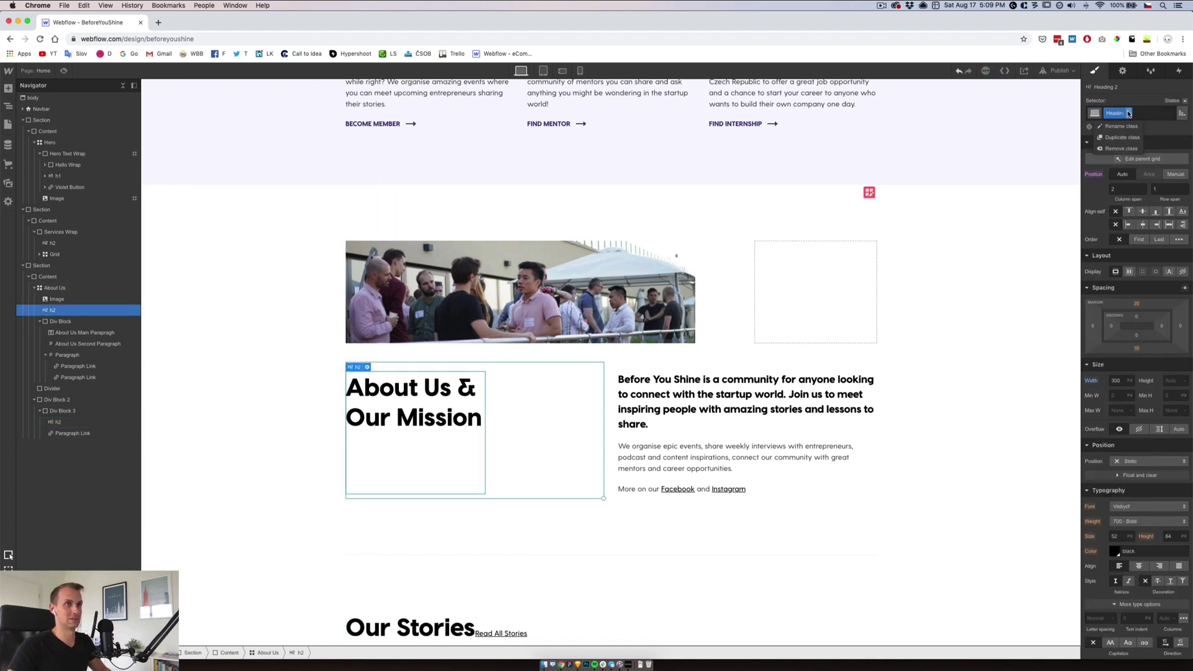
pyautogui.write('Heading About Us')
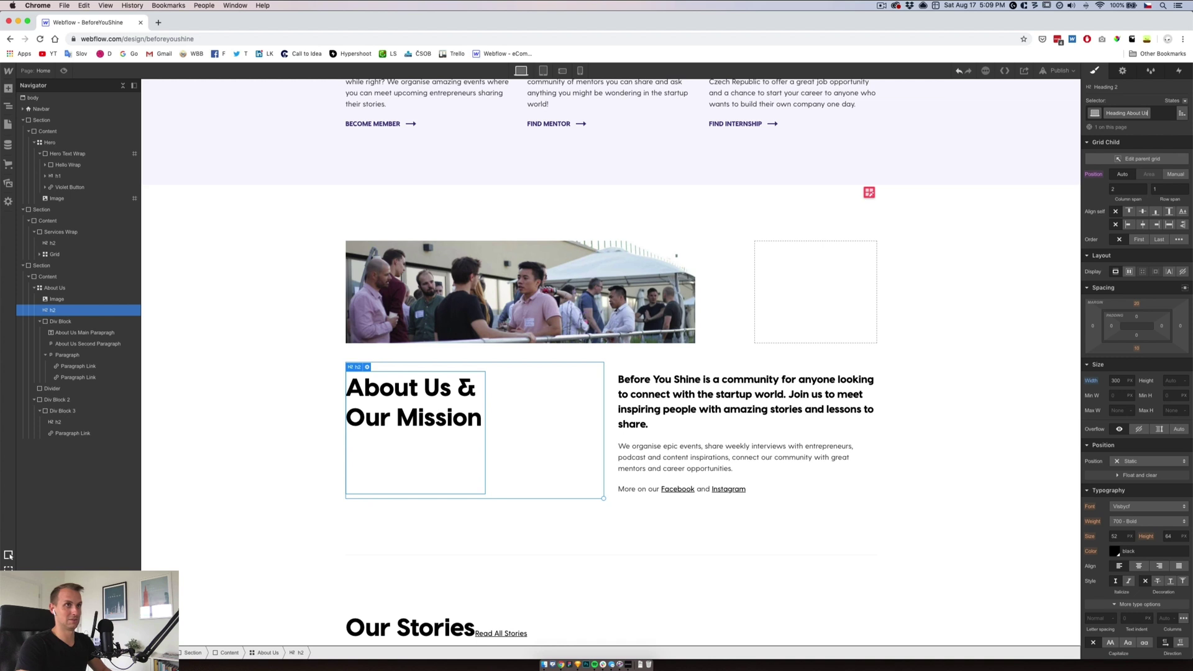
pyautogui.press('Return')
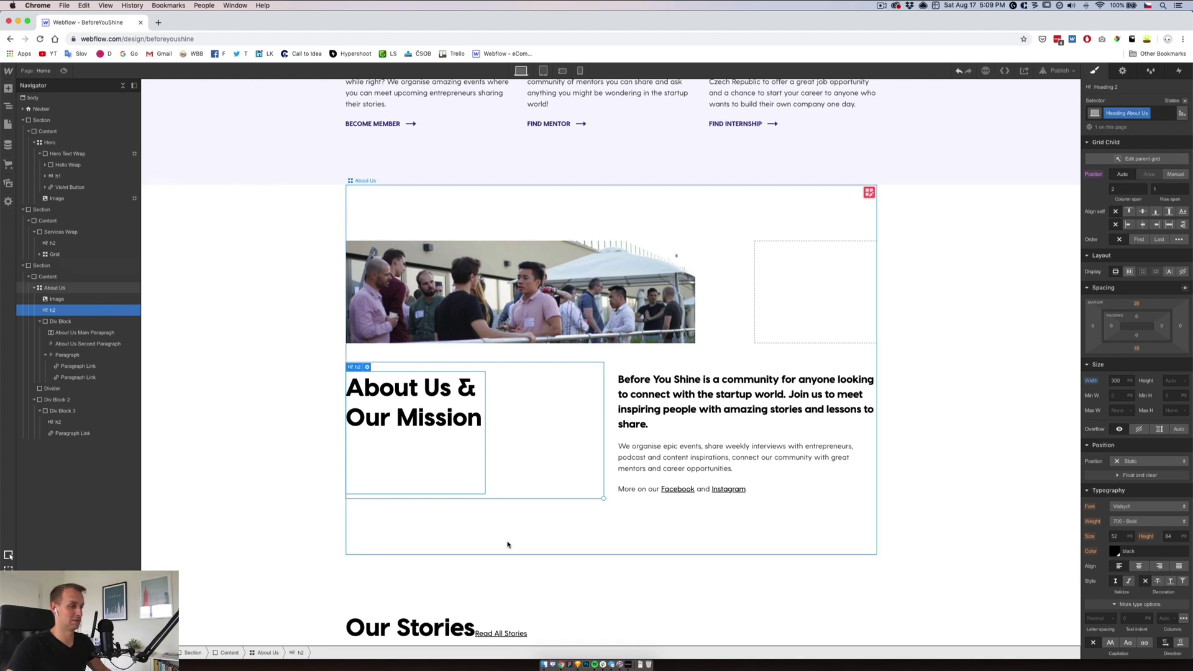
# - Set the left margin of the Read All Stories link to 20 px
pyautogui.click(501, 633)
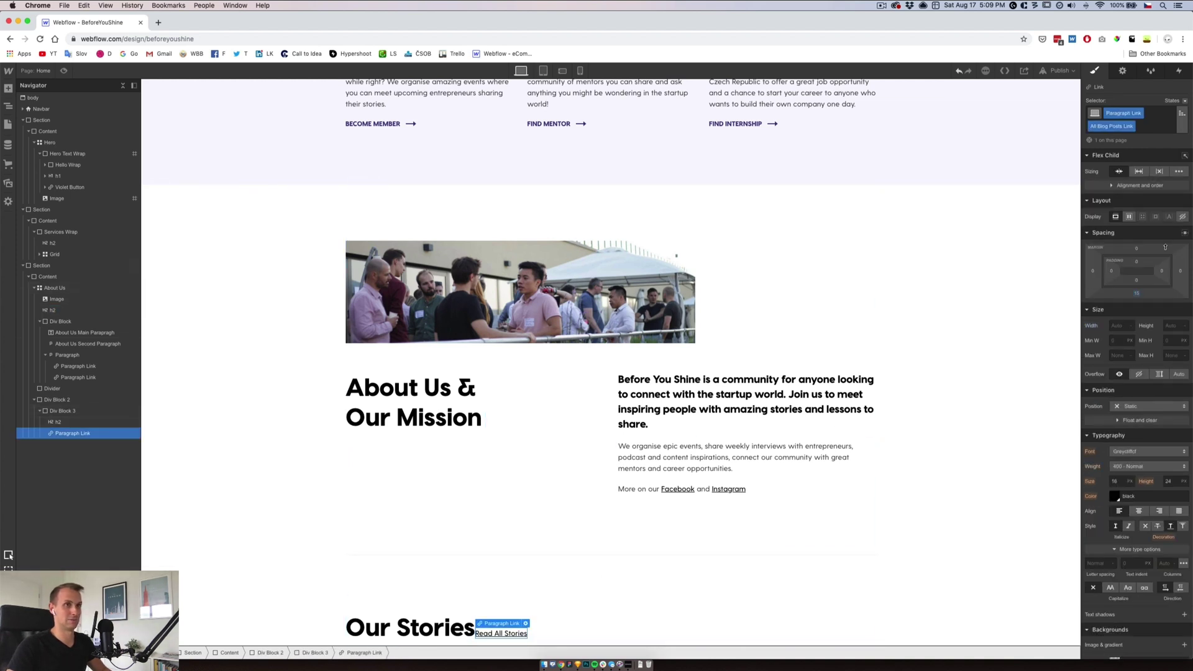
pyautogui.click(1093, 272)
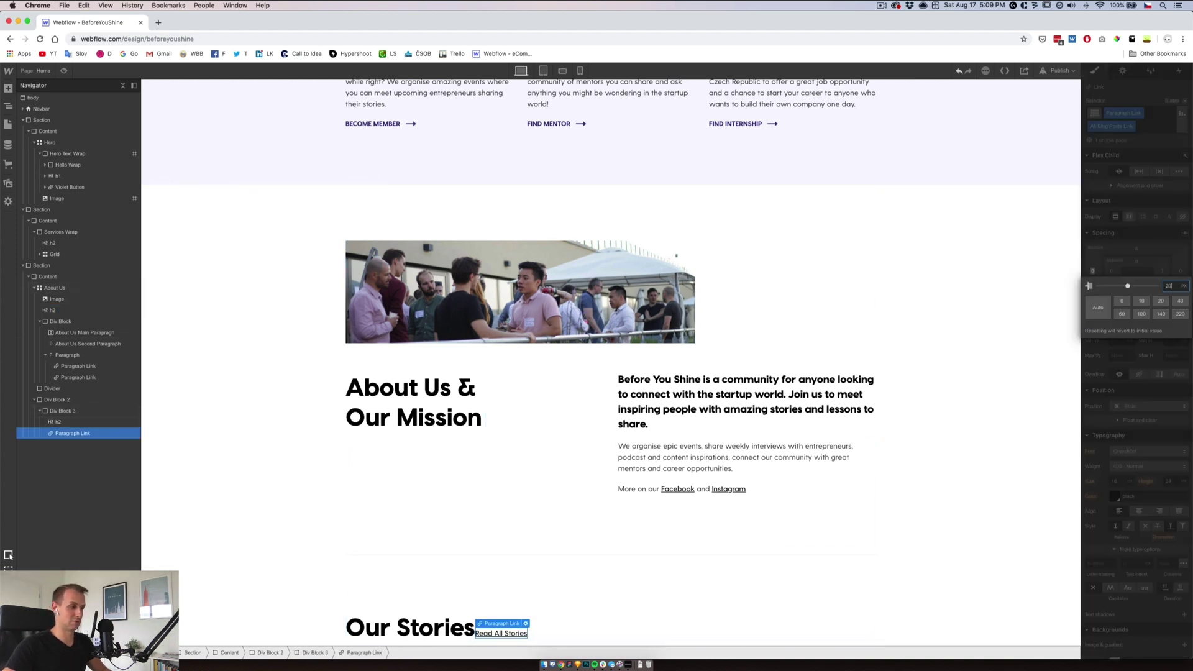
pyautogui.press('Return')
# - Rename the Our Stories section's outer div block class to Blog Wrap and its inner heading div block class to Blog Heading Wrap
pyautogui.click(550, 593)
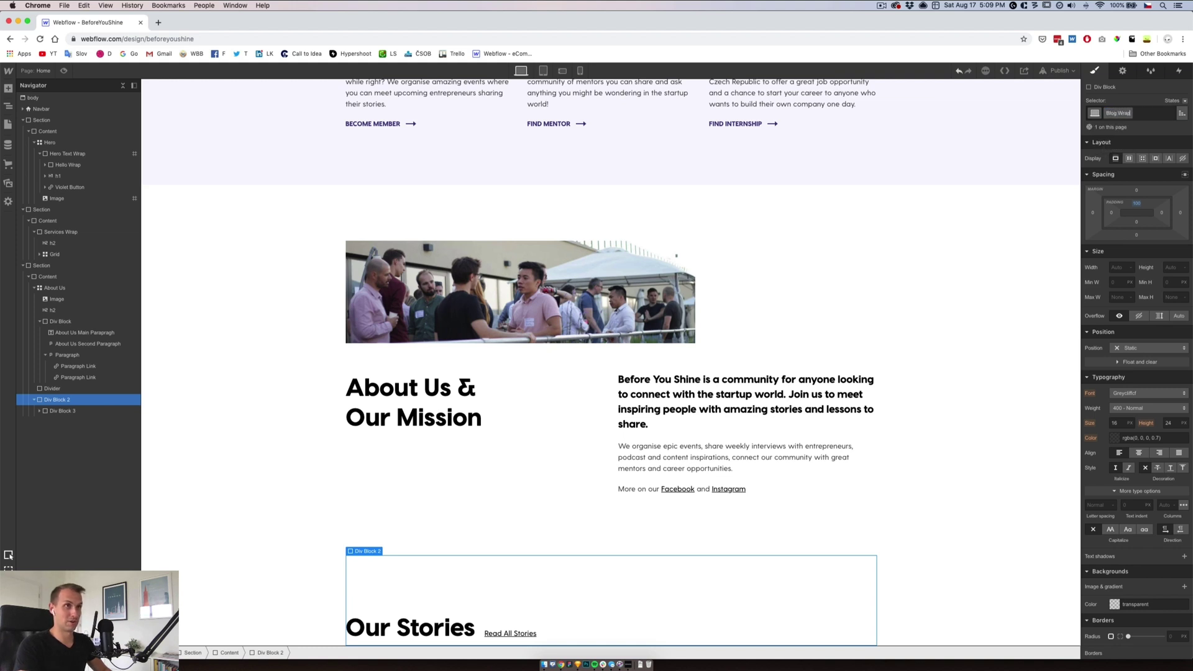
pyautogui.click(67, 411)
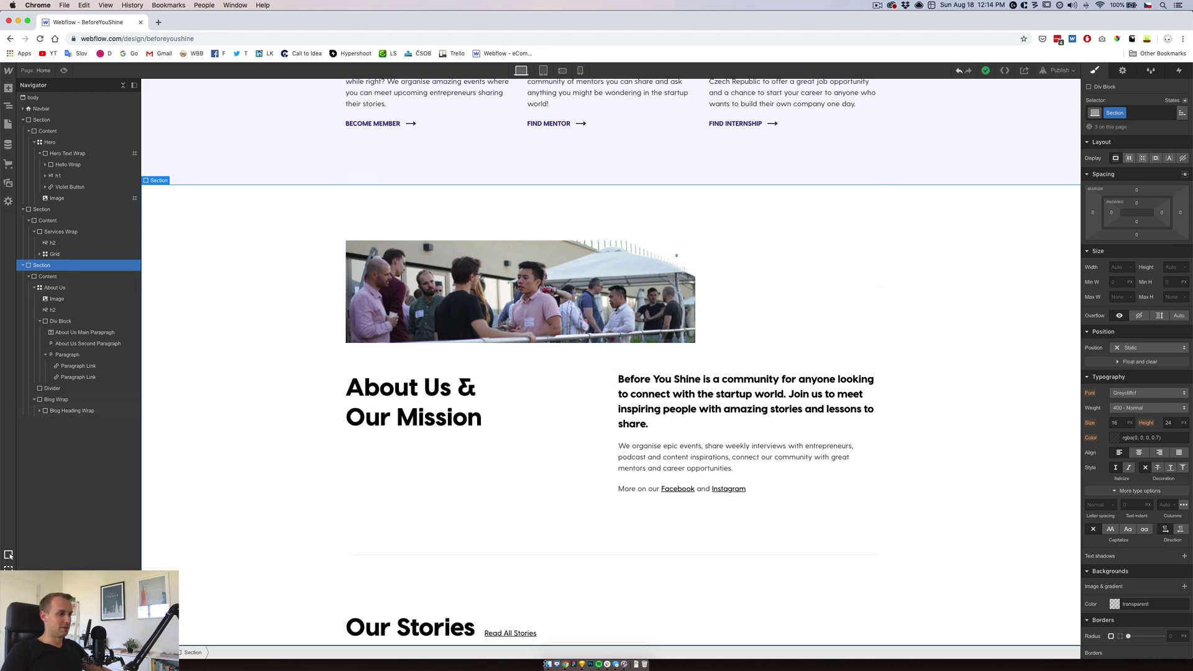
# - Switch to the Sketch design, display the column layout over the Our Stories section, and return to Webflow
pyautogui.click(583, 664)
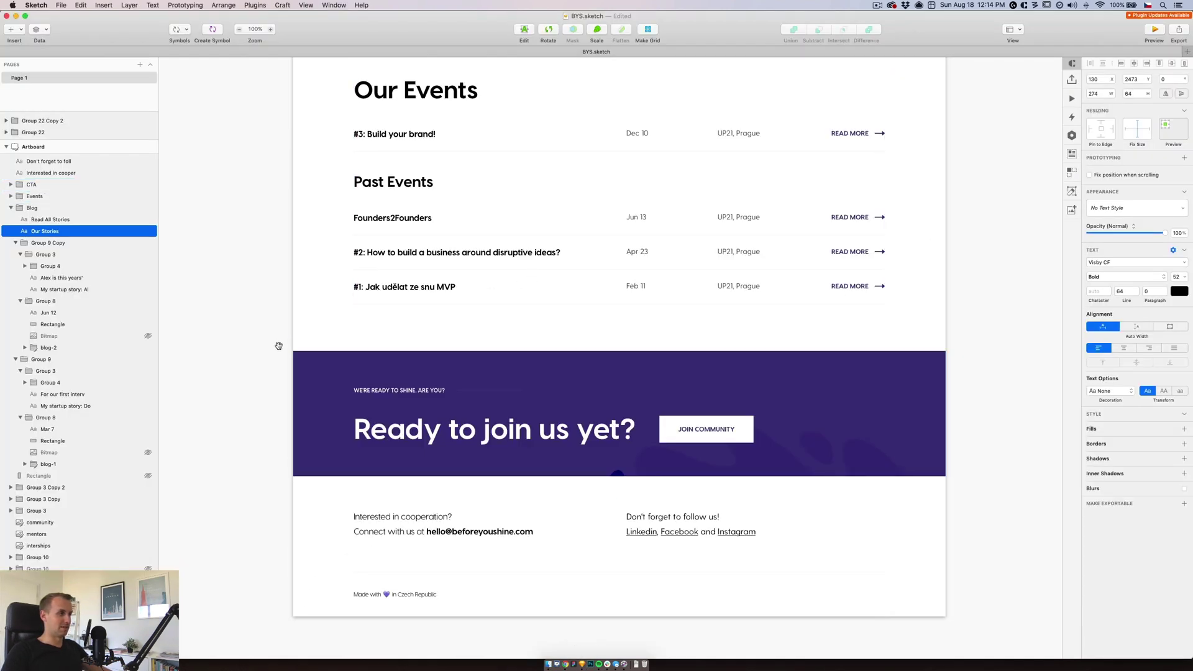
pyautogui.scroll(5, 301, 289)
pyautogui.scroll(10, 301, 289)
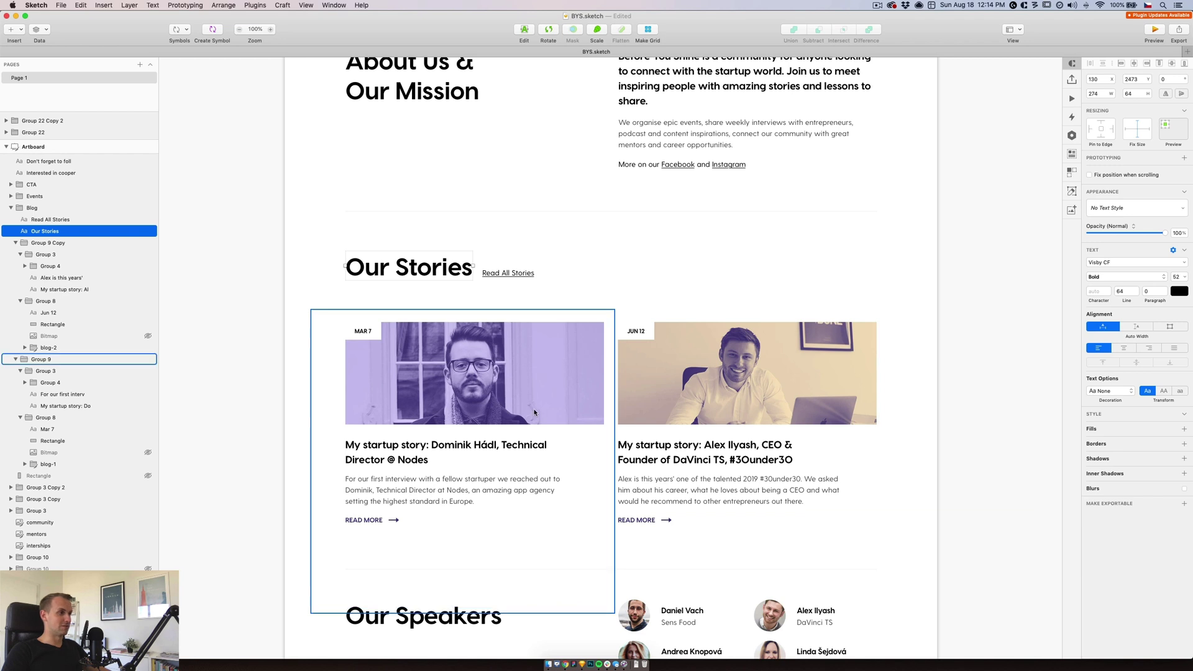
pyautogui.press('Escape')
pyautogui.hotkey('ctrl', 'l')
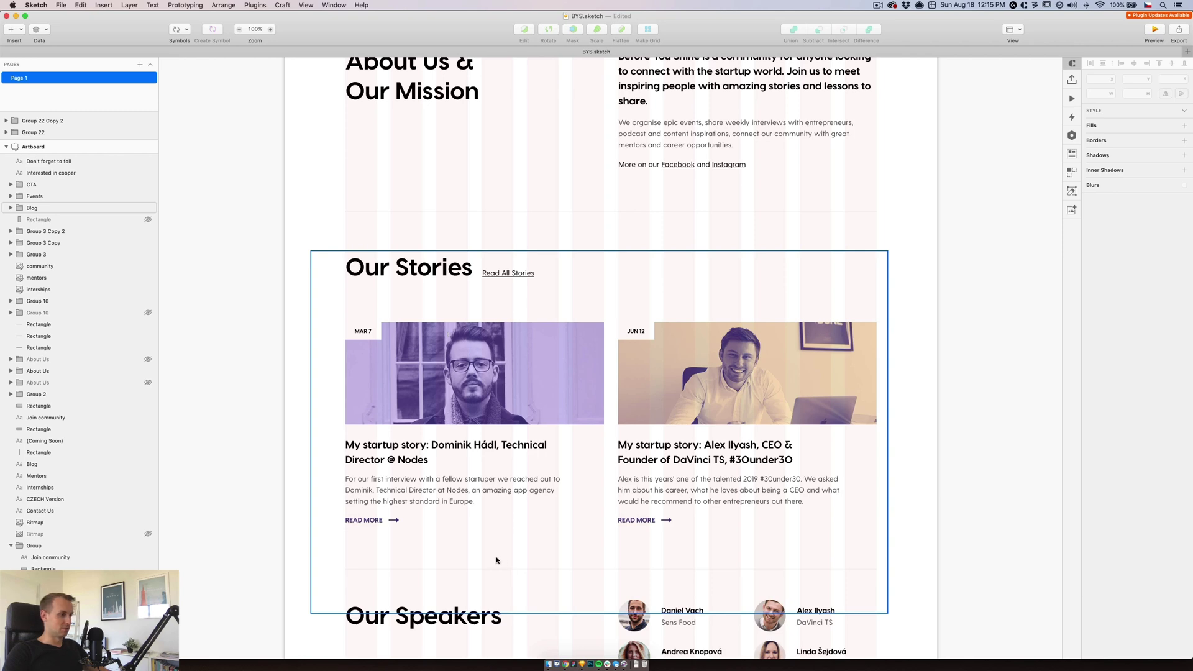
pyautogui.click(564, 664)
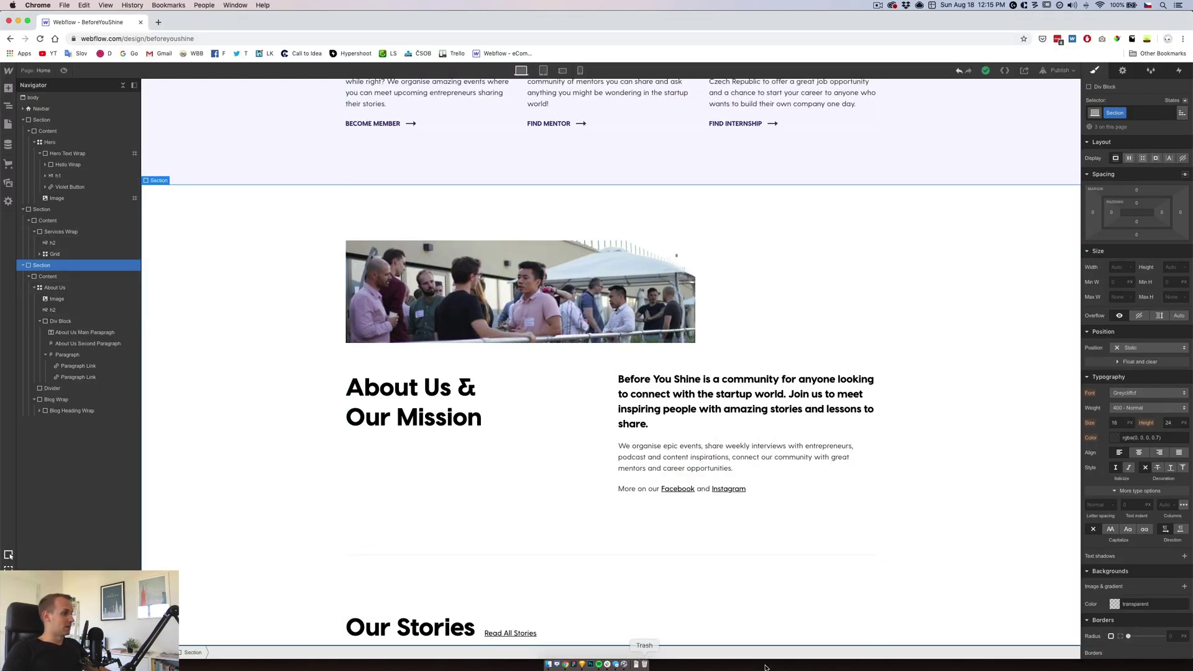
# - Switch to Sketch and measure the spacing between the Our Stories heading and the first story's image
pyautogui.click(582, 664)
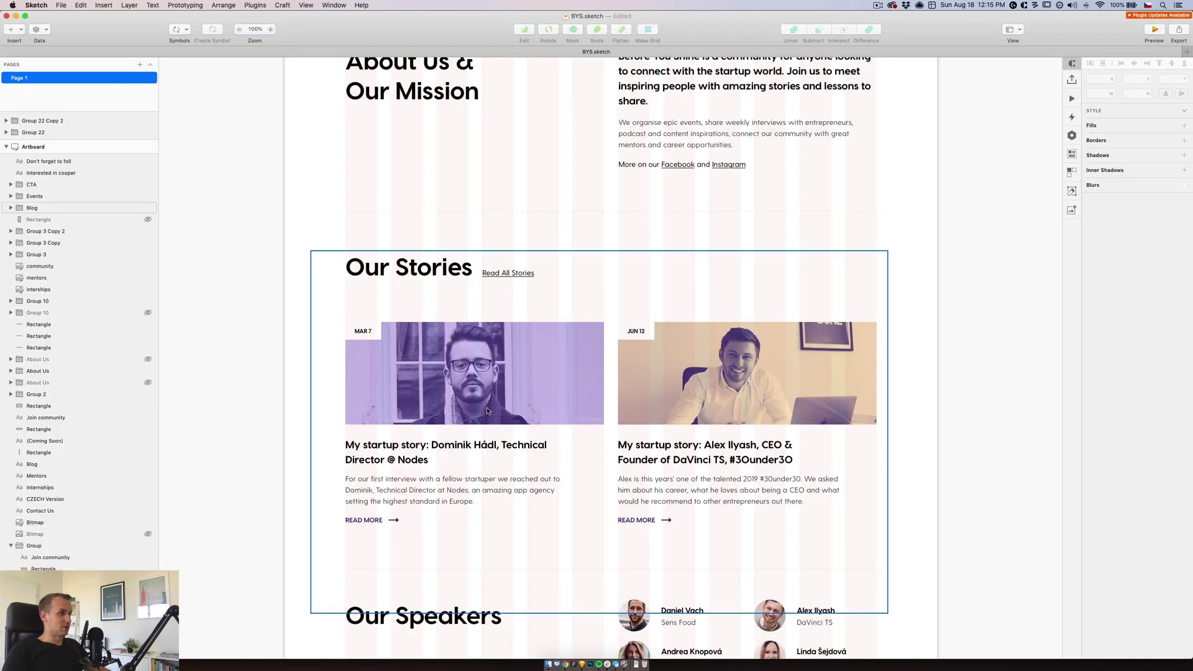
pyautogui.click(455, 339)
pyautogui.click(57, 487)
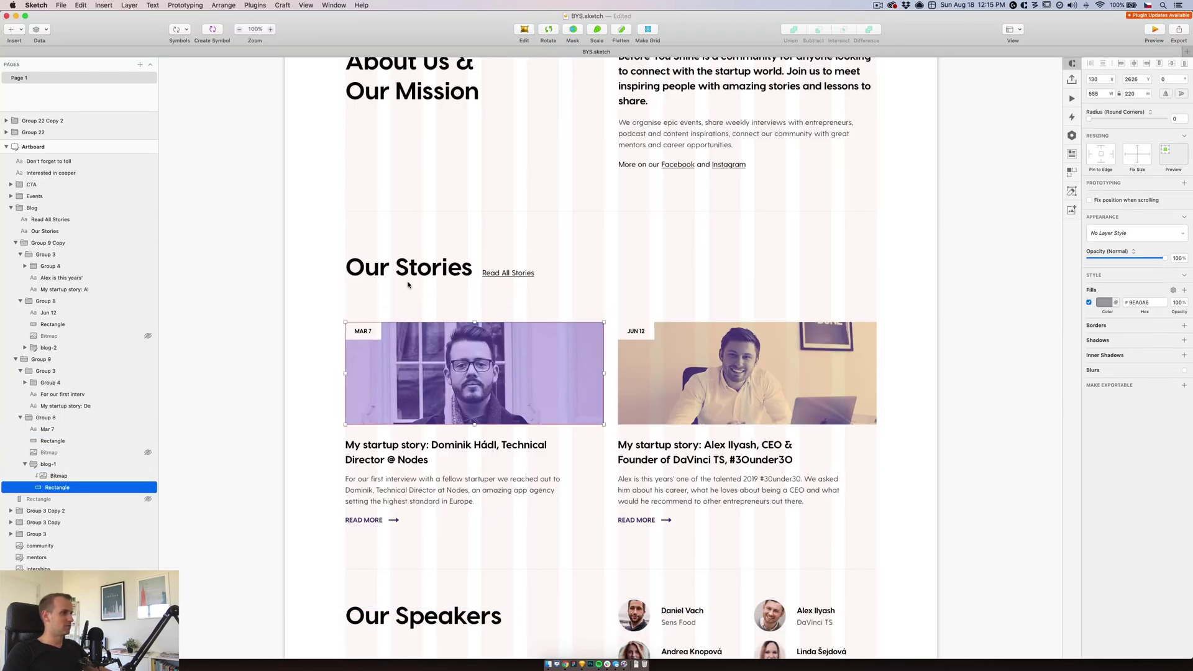
pyautogui.press('alt')
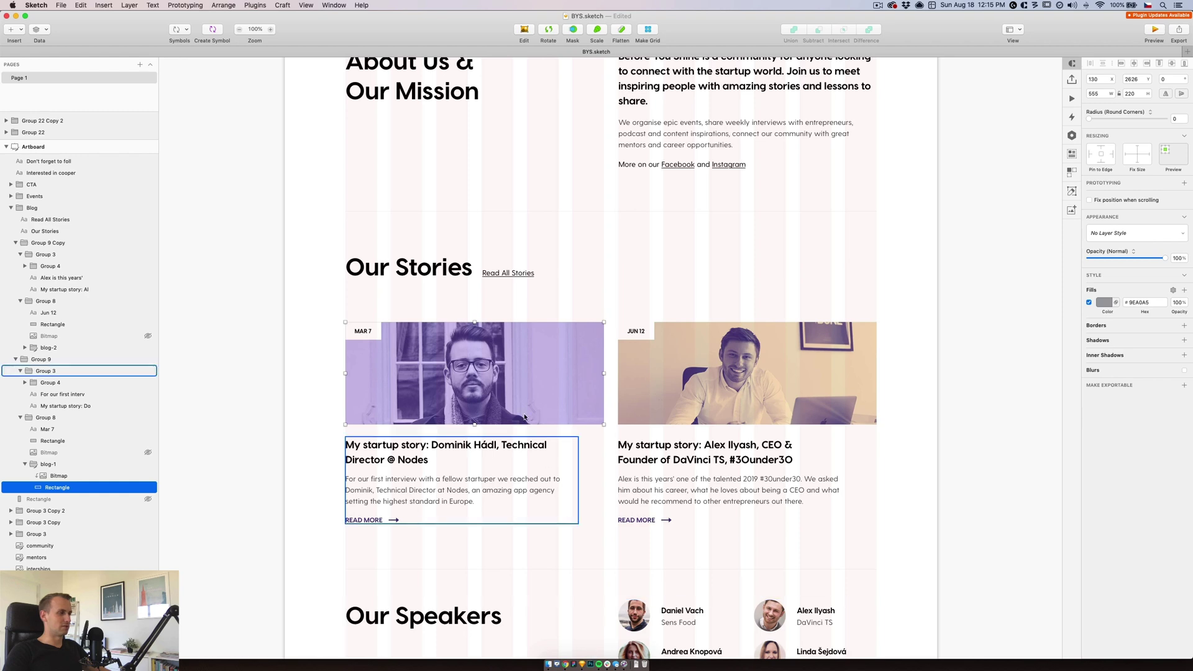
# - Switch to Webflow and set the bottom margin of the Blog Heading Wrap to 90 px
pyautogui.click(563, 664)
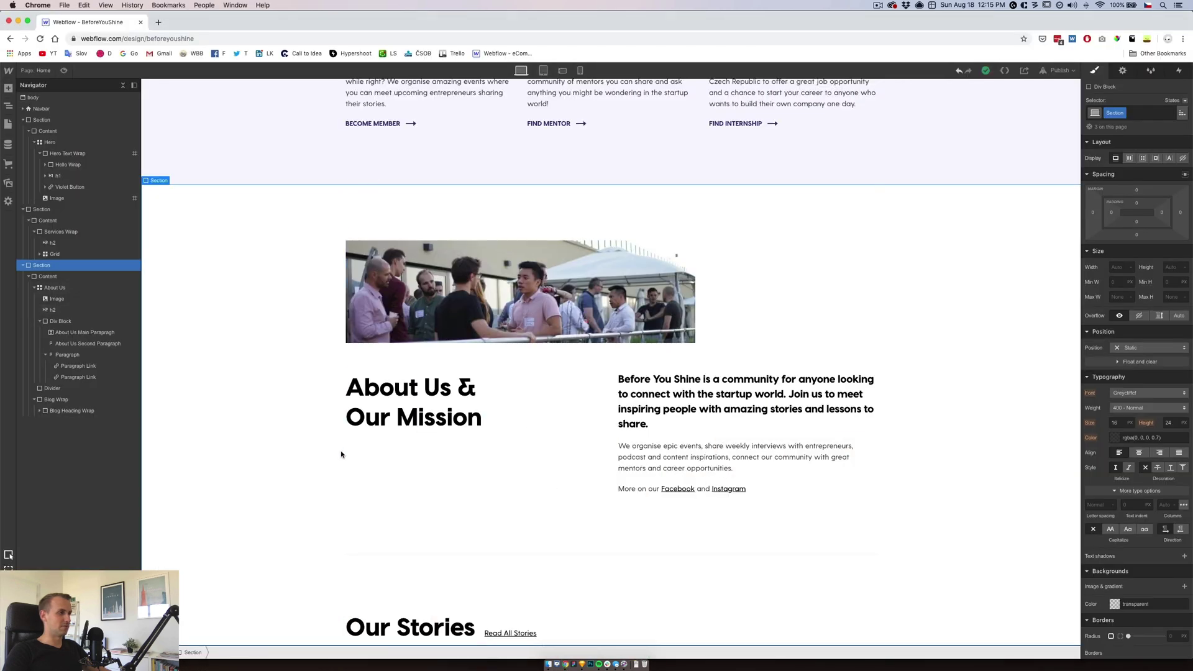
pyautogui.click(424, 629)
pyautogui.click(552, 630)
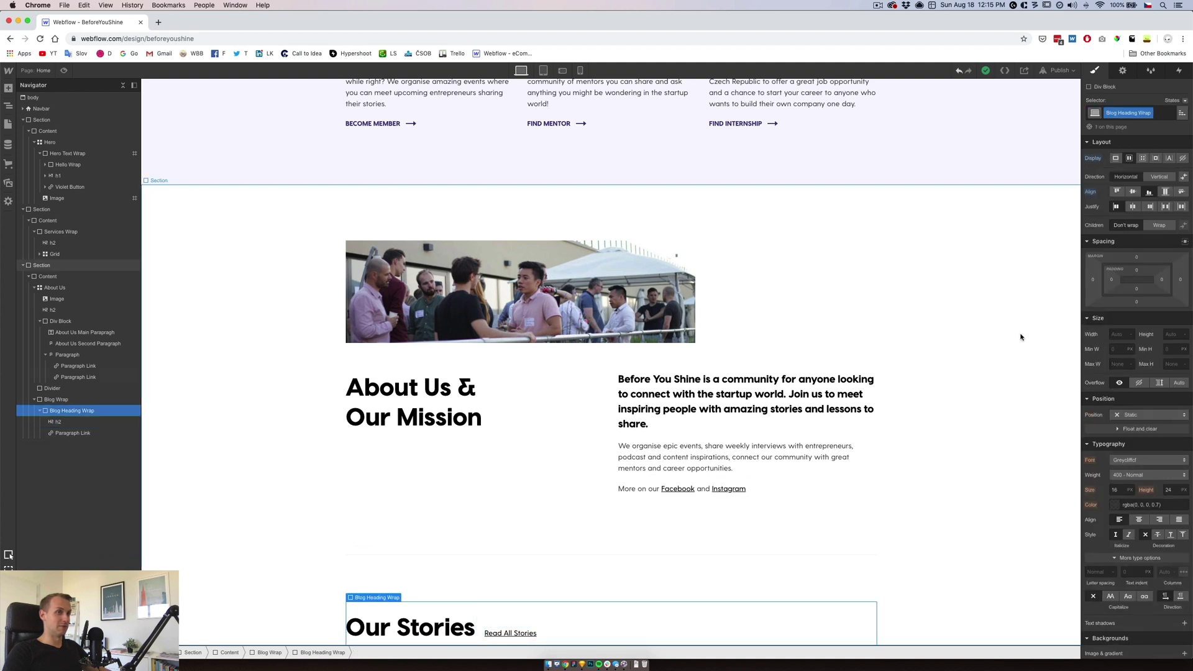
pyautogui.click(1137, 302)
pyautogui.write('90')
pyautogui.press('Return')
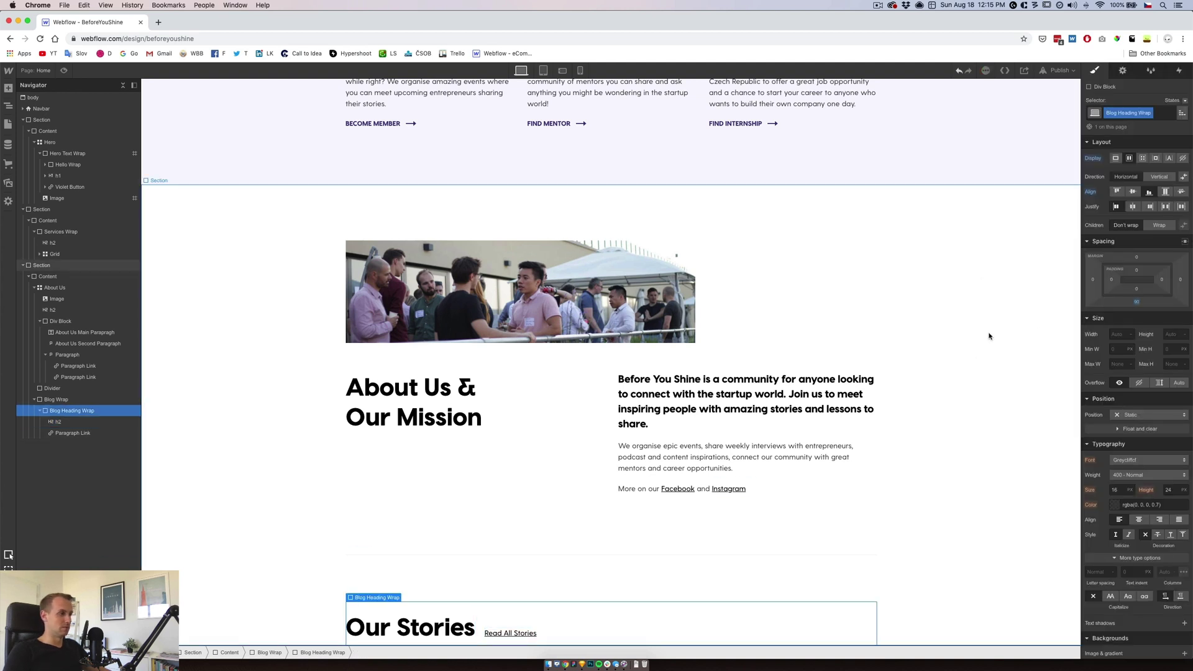
pyautogui.scroll(-1, 808, 373)
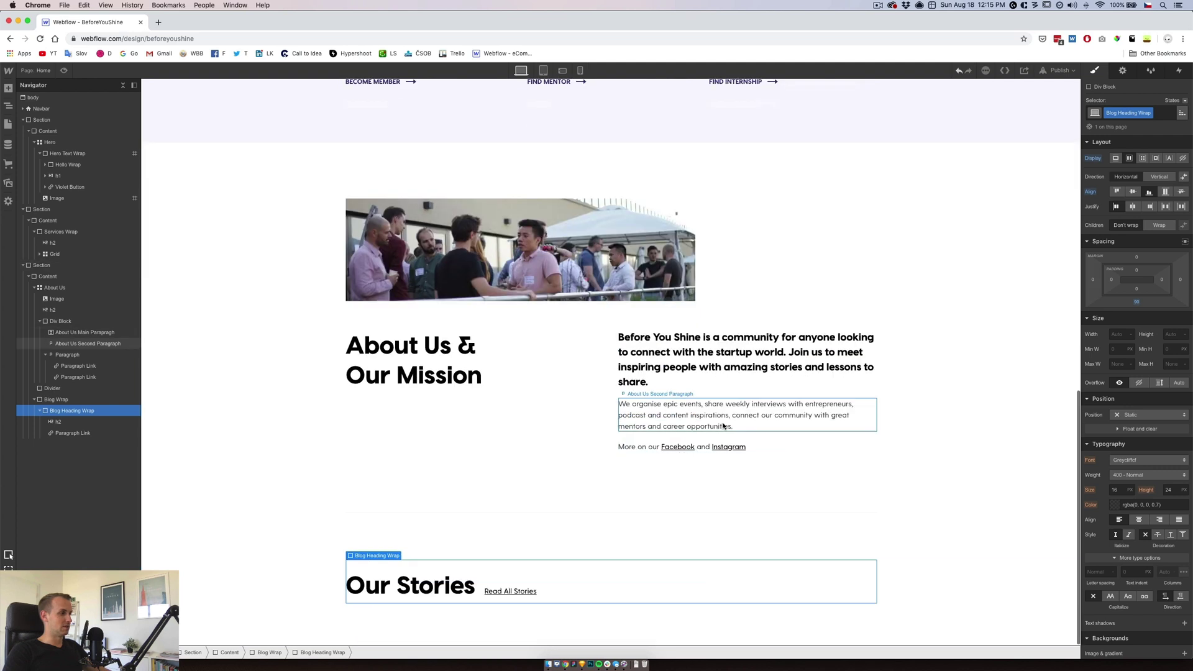
# - Add a grid inside the Blog Heading Wrap after the Read All Stories link
pyautogui.click(40, 411)
pyautogui.click(8, 89)
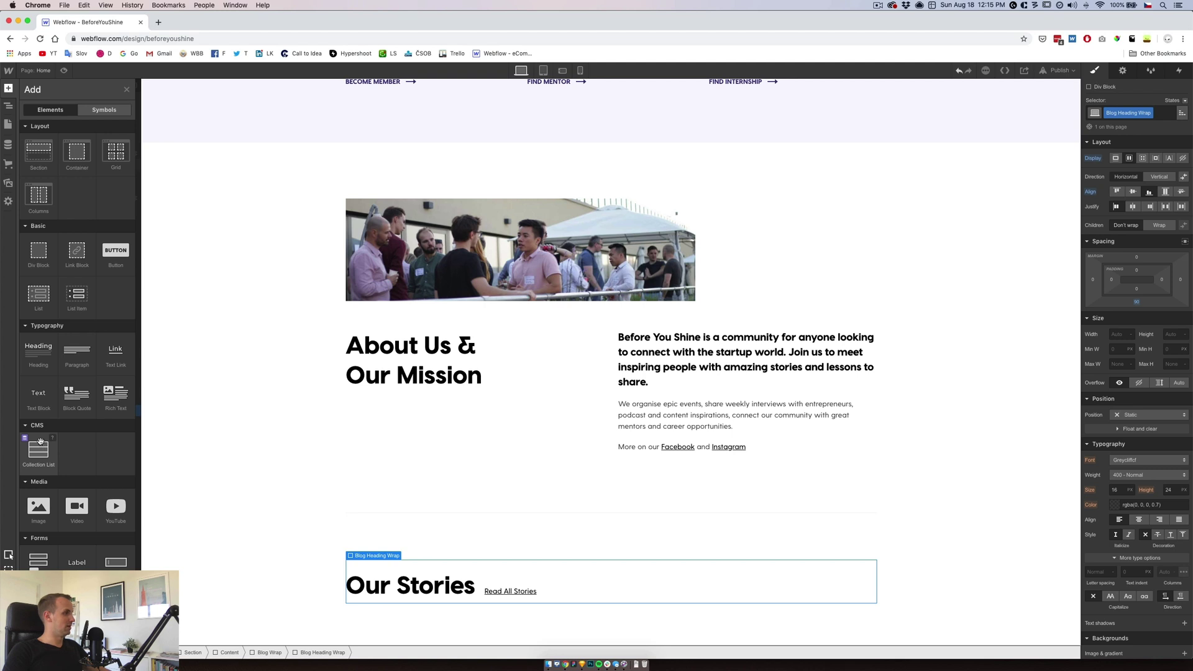
pyautogui.click(112, 152)
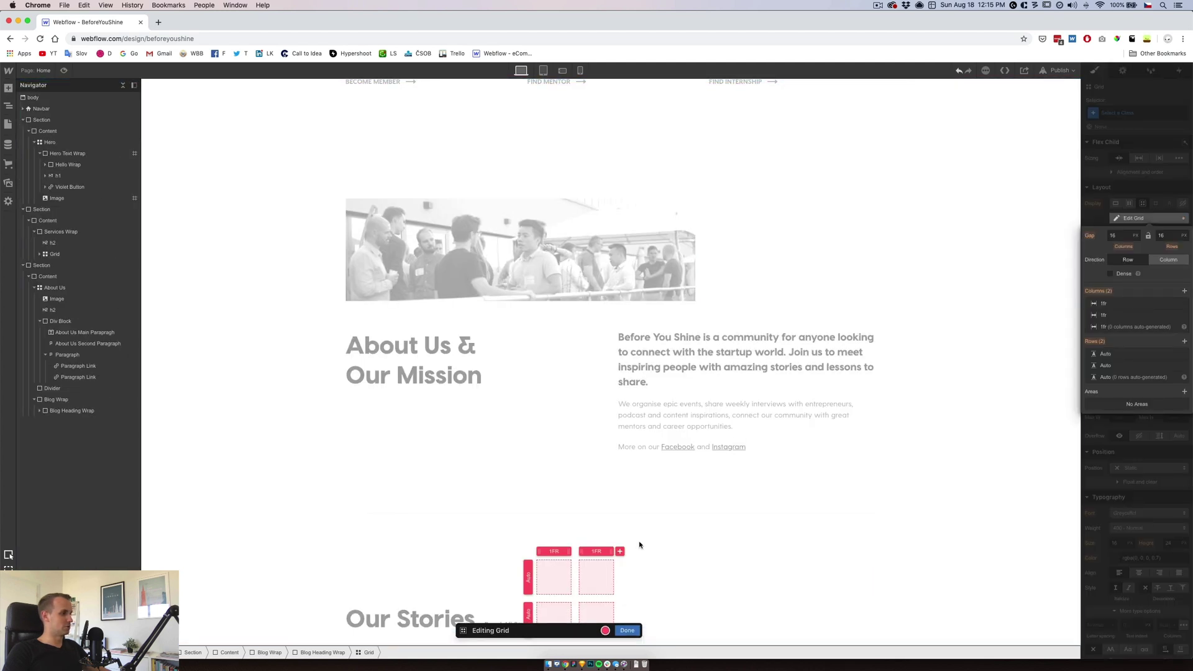
# - Set the new grid's column gap to 30 px and row gap to 0, and delete its second row
pyautogui.click(1128, 236)
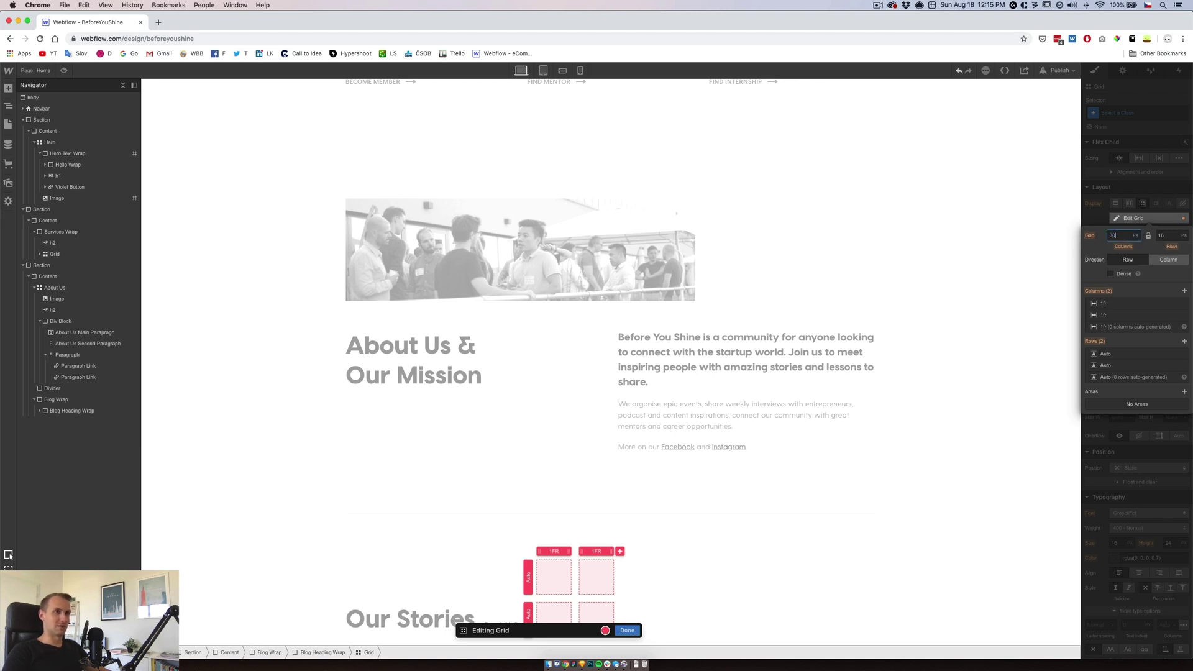
pyautogui.press('Return')
pyautogui.click(1173, 236)
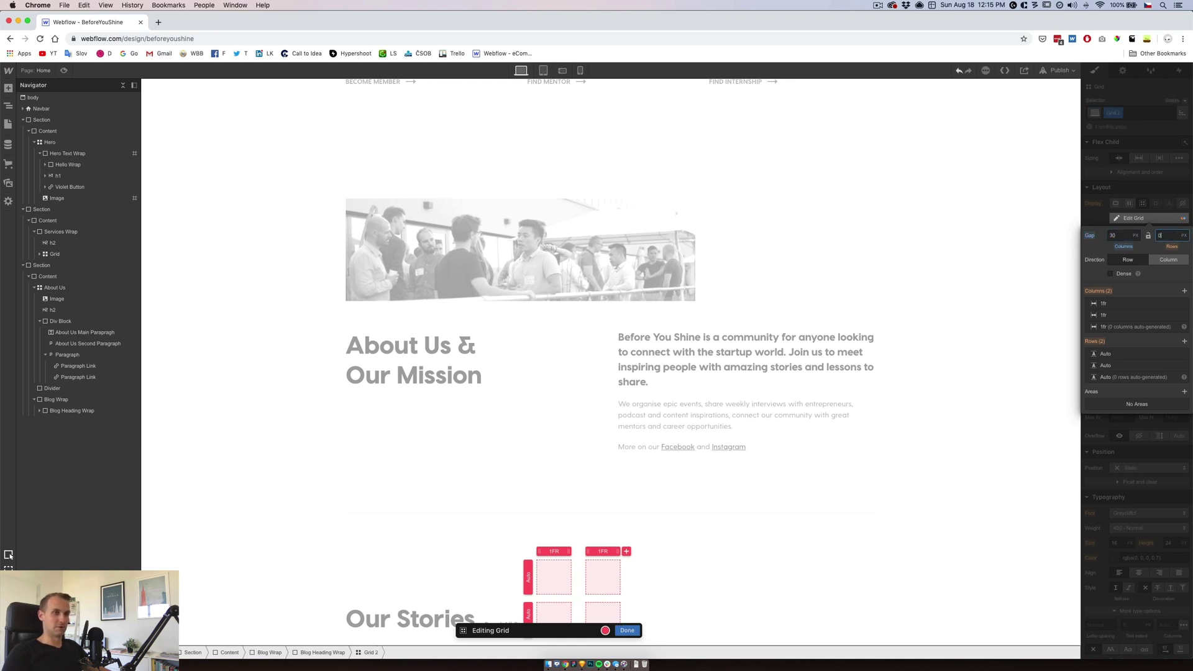
pyautogui.write('0')
pyautogui.click(1182, 366)
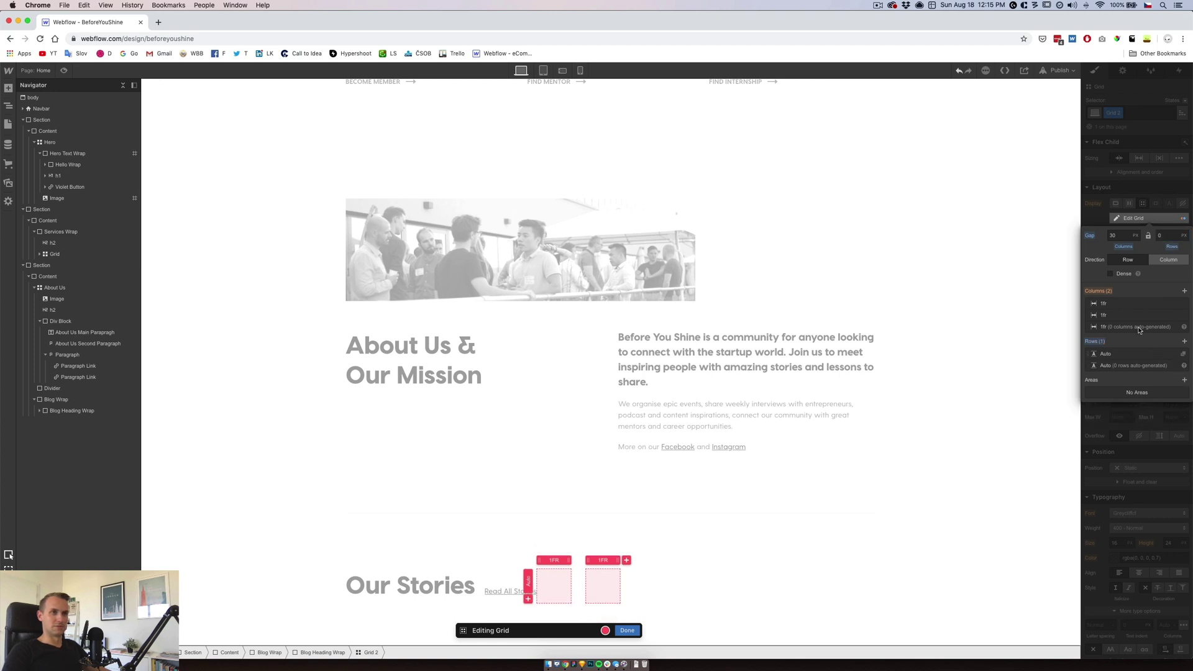
pyautogui.click(1149, 202)
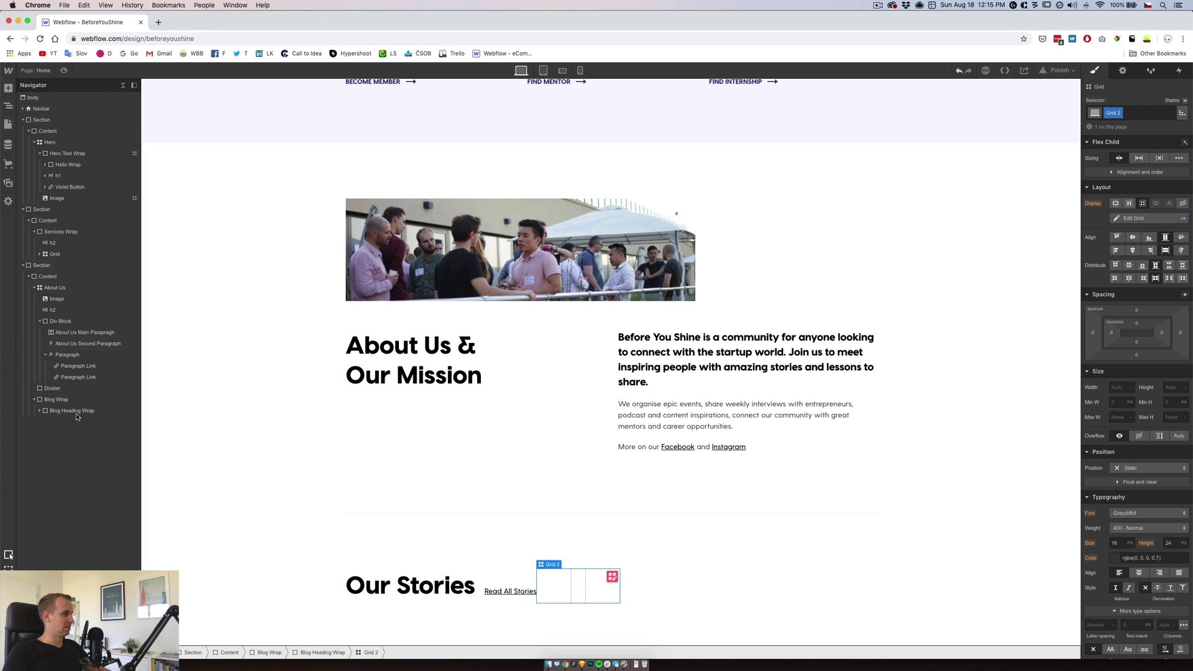
# - Move the grid out of the Blog Heading Wrap so it sits directly below it in the Blog Wrap
pyautogui.click(39, 413)
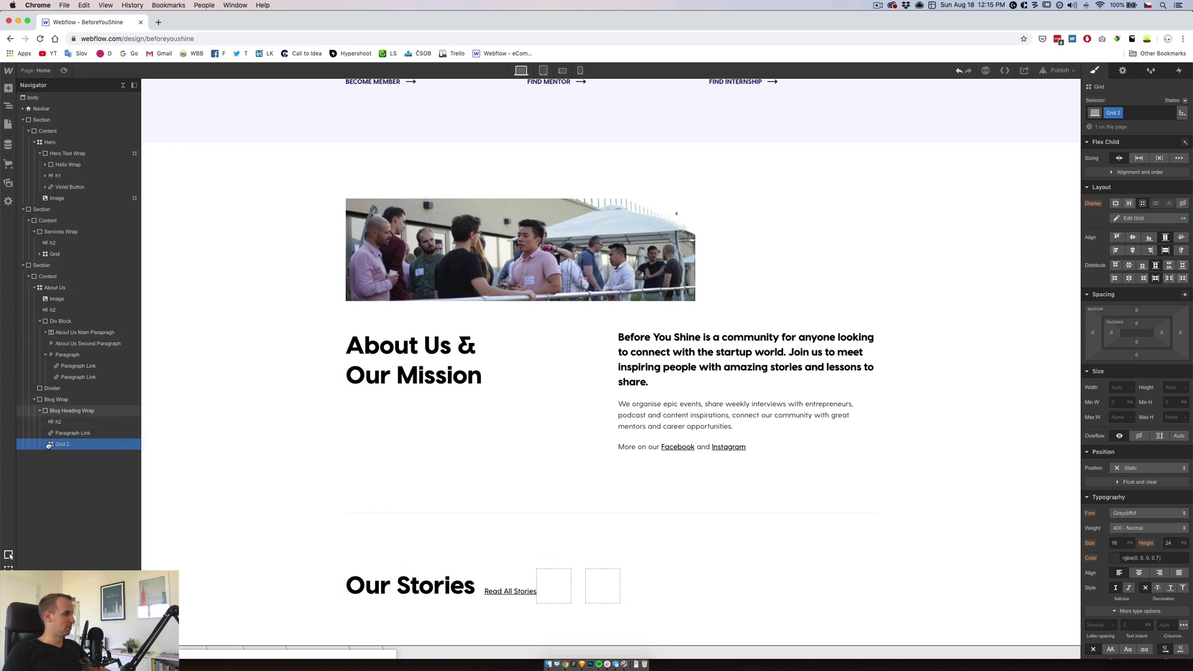
pyautogui.moveTo(56, 444); pyautogui.dragTo(40, 414)
pyautogui.click(41, 415)
# - Rename the grid's class to Blog Post Home Grid
pyautogui.scroll(-1, 370, 506)
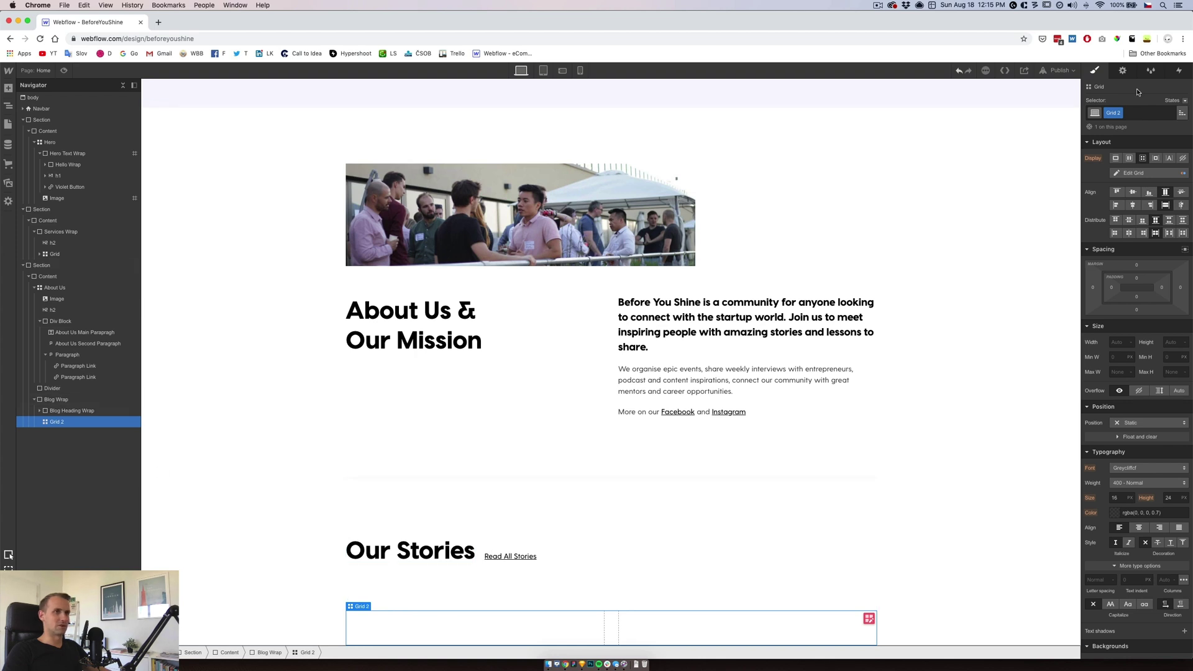
pyautogui.write('Blog Post')
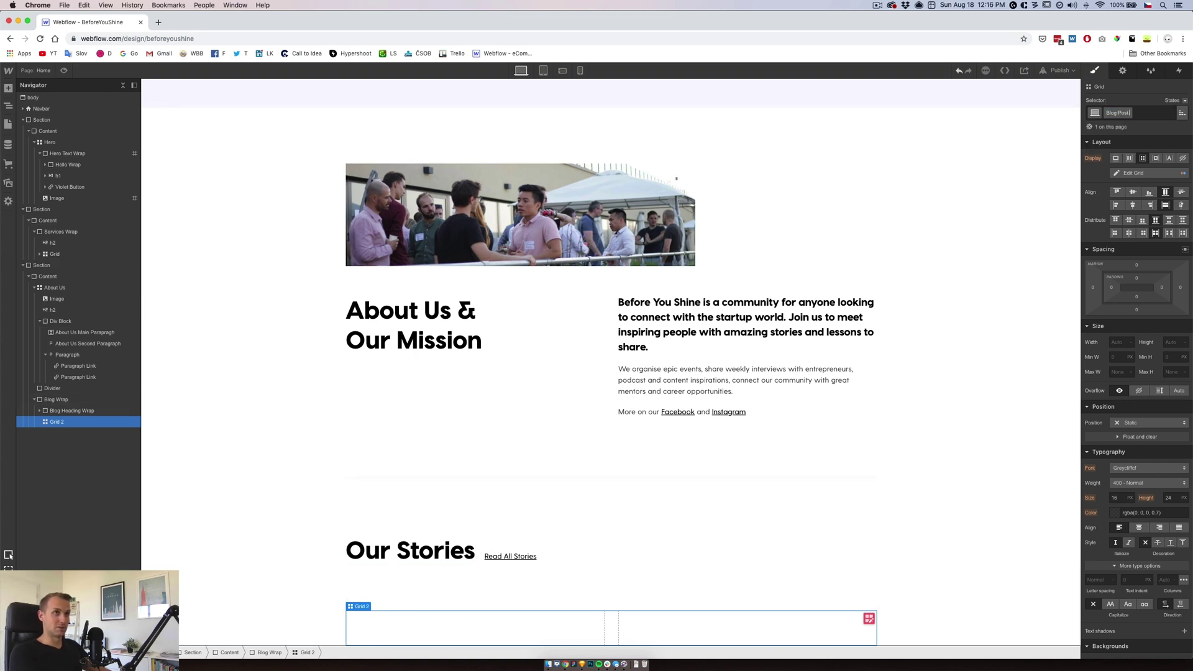
pyautogui.write(' Home Grid')
pyautogui.press('Return')
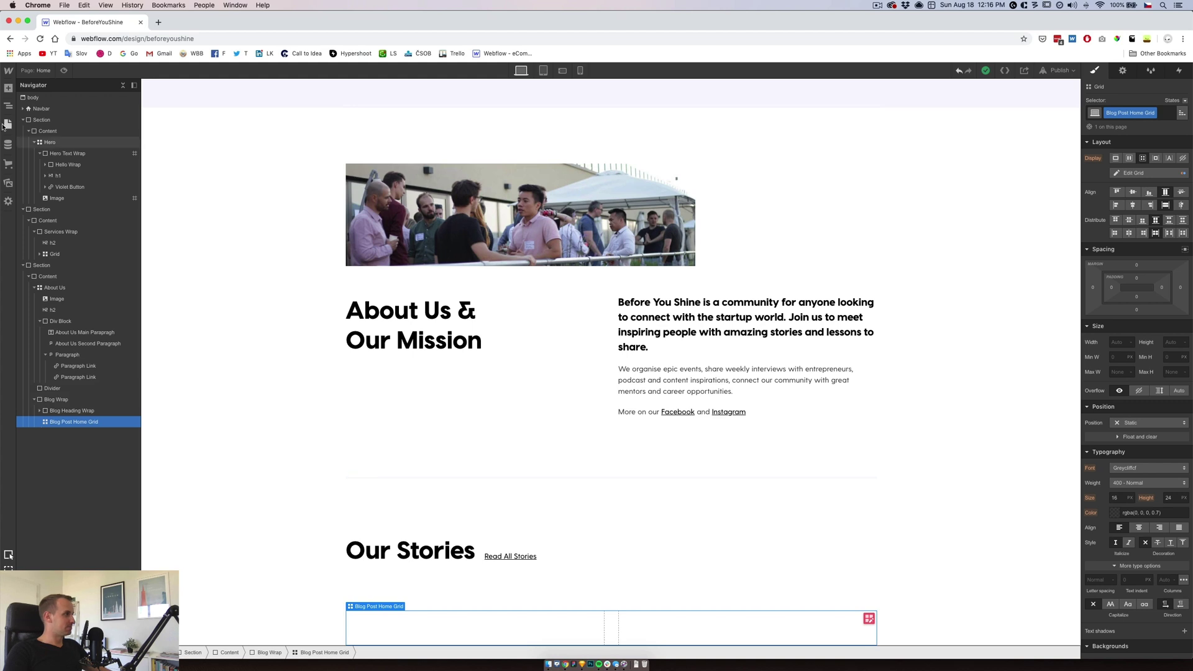
# - Add a div block to the first cell of the Blog Post Home Grid and place the purple blog photo inside it
pyautogui.click(6, 89)
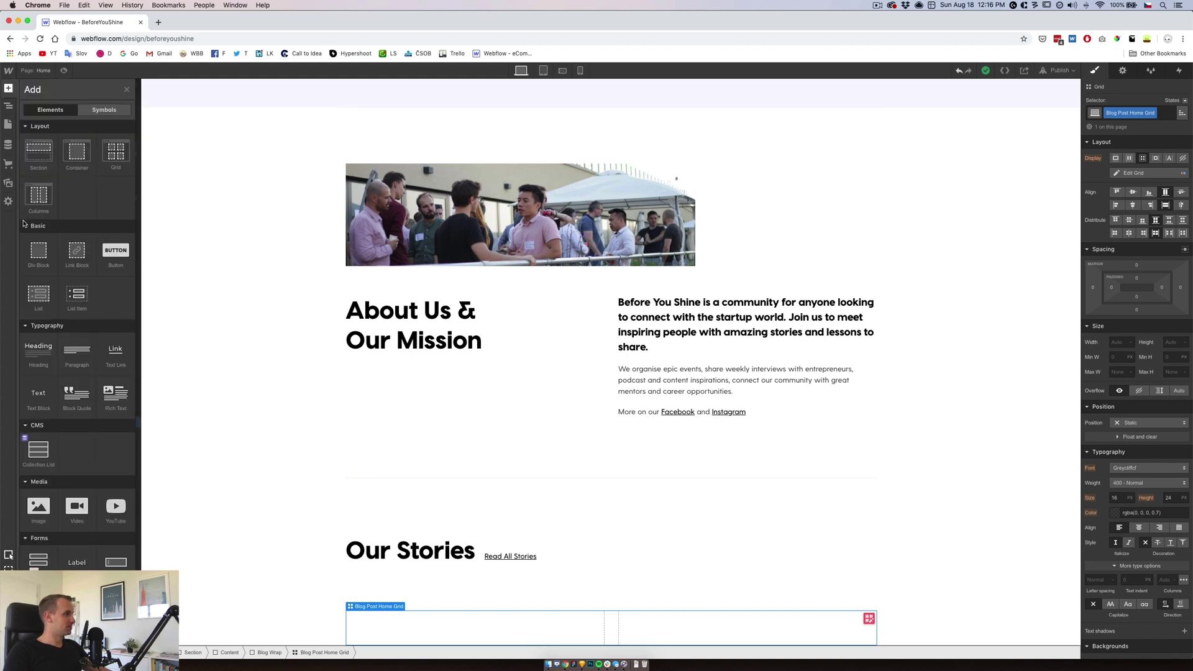
pyautogui.moveTo(34, 255); pyautogui.dragTo(443, 603)
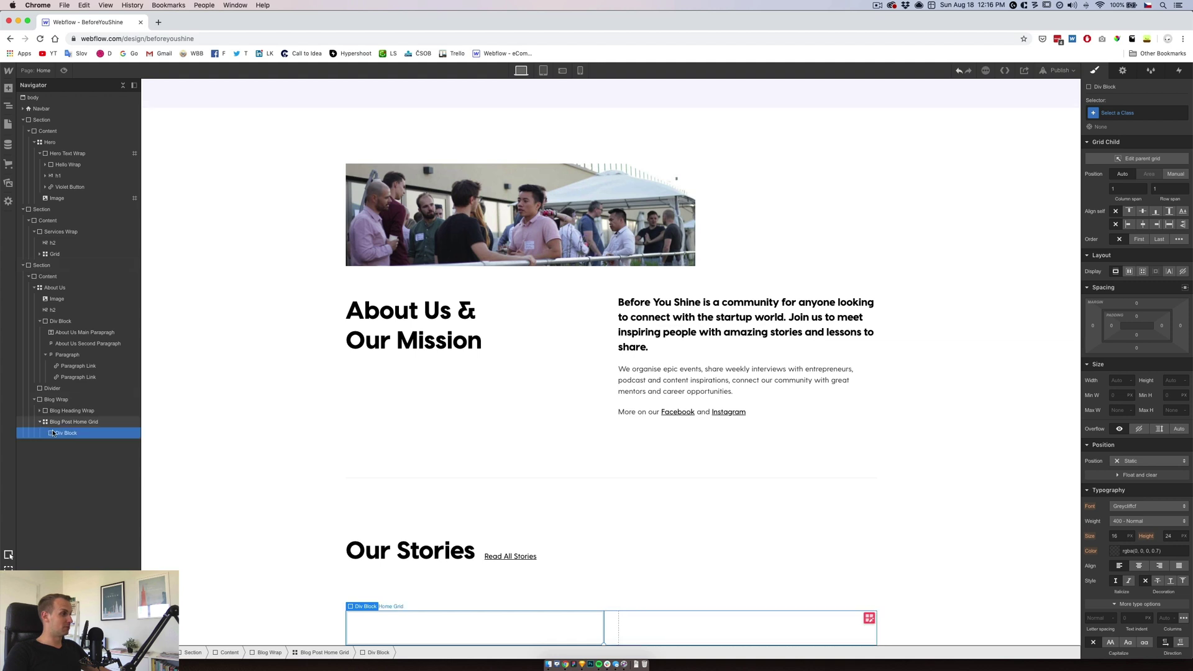
pyautogui.click(8, 89)
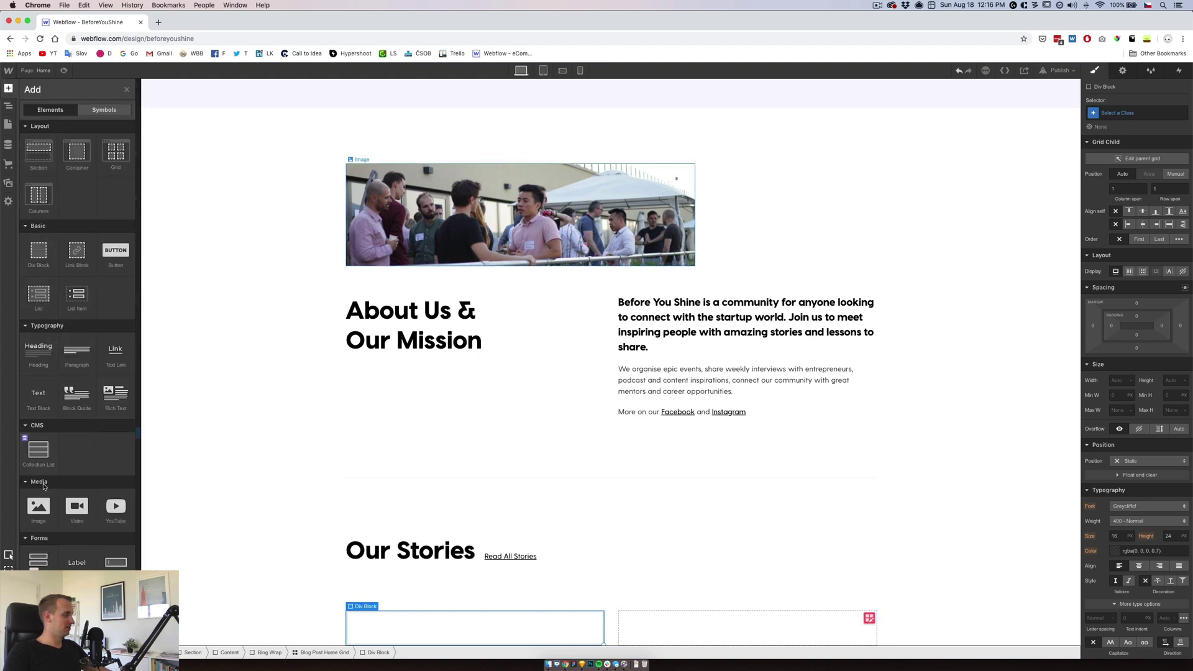
pyautogui.click(8, 183)
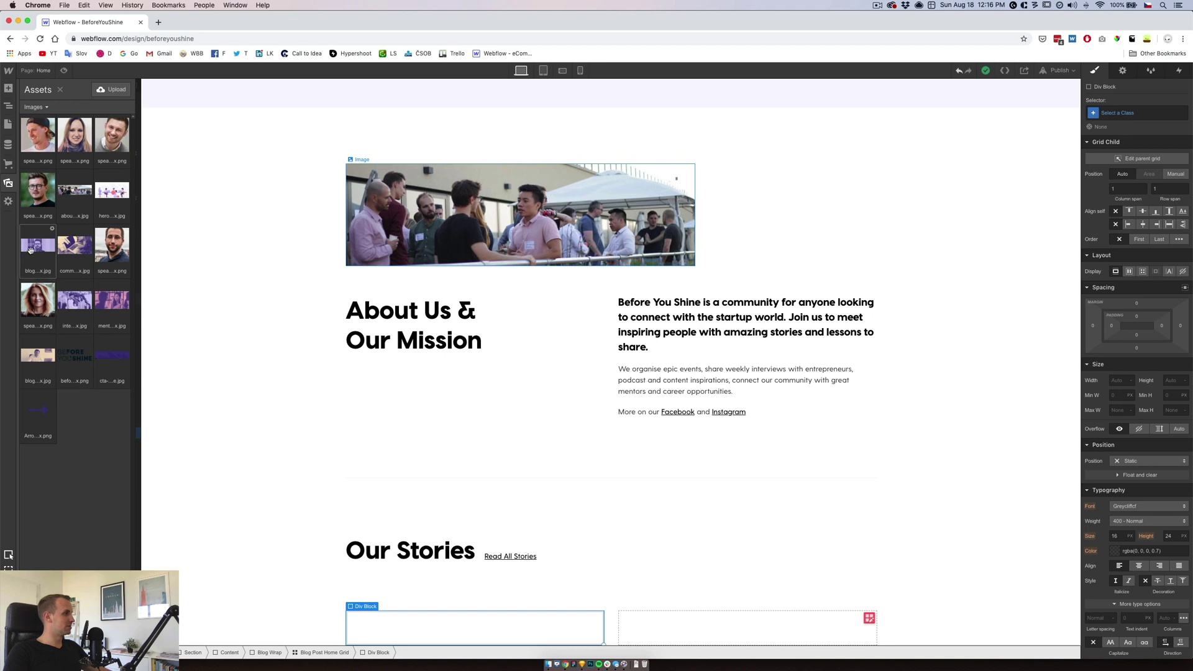
pyautogui.moveTo(39, 247); pyautogui.dragTo(414, 623)
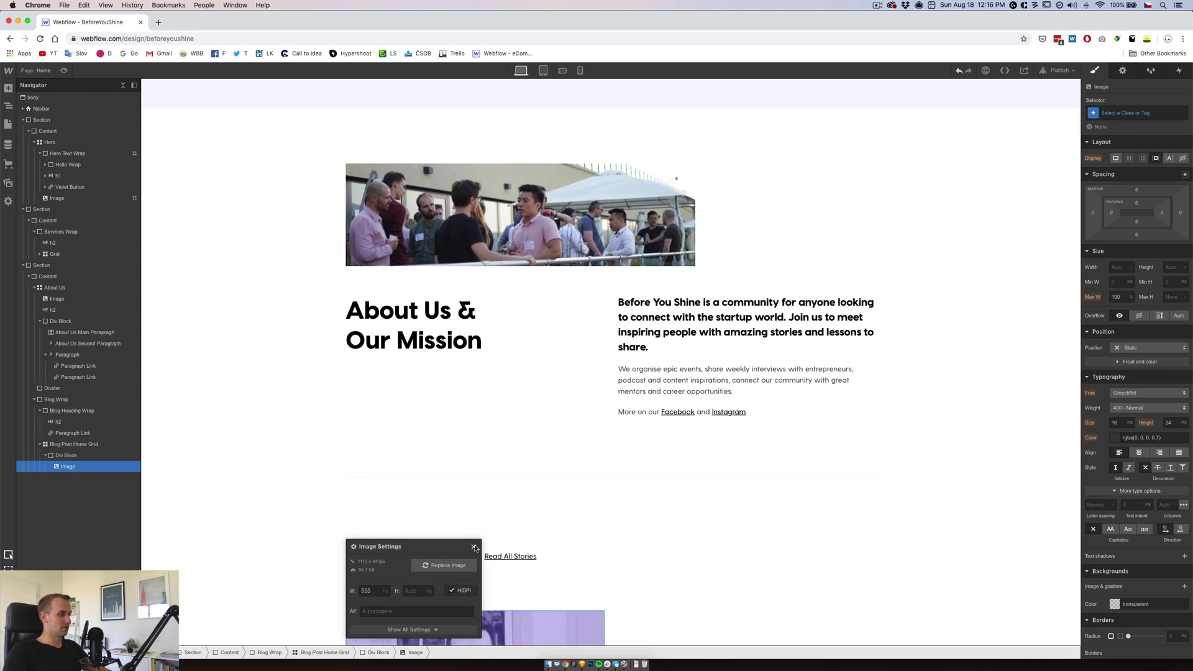
pyautogui.click(474, 546)
pyautogui.scroll(-2, 445, 521)
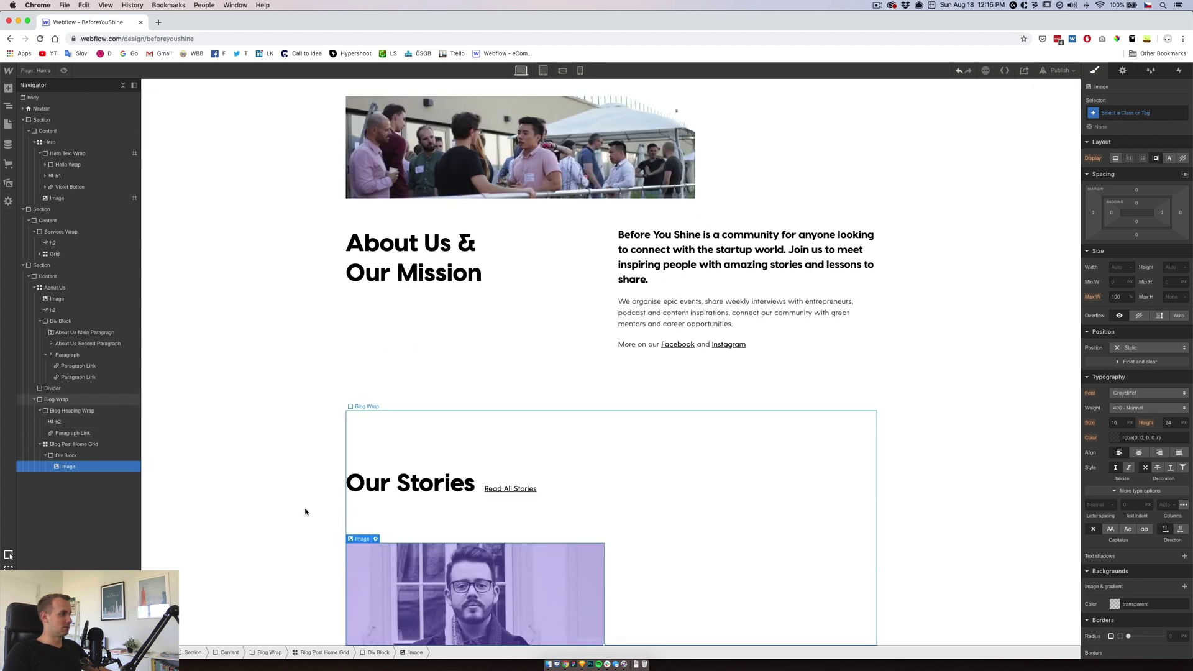
# - Wrap the blog photo in a nested div block and add a text block below the photo inside that div
pyautogui.click(11, 89)
pyautogui.moveTo(41, 253); pyautogui.dragTo(69, 468)
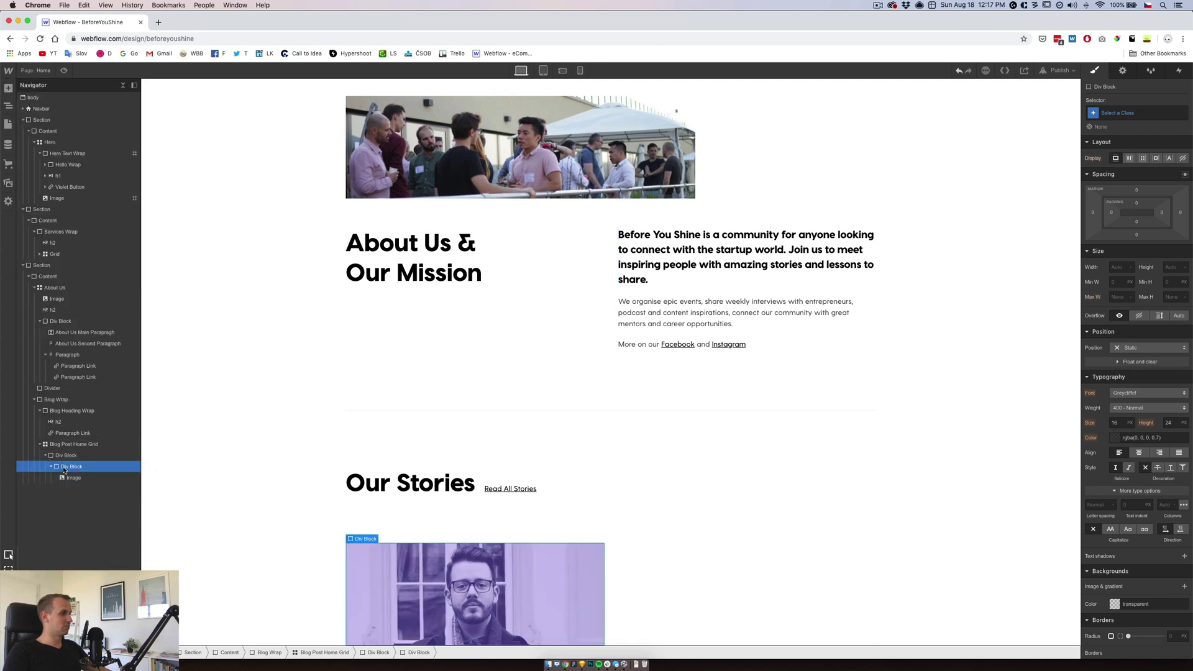
pyautogui.click(8, 89)
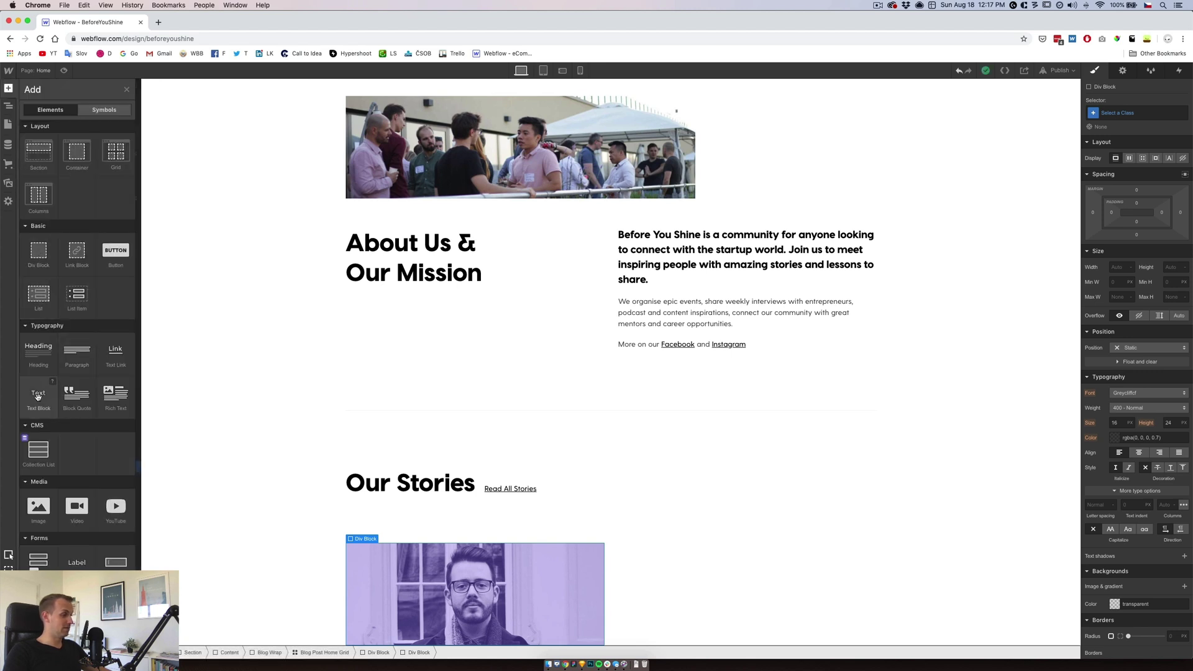
pyautogui.moveTo(38, 396); pyautogui.dragTo(435, 641)
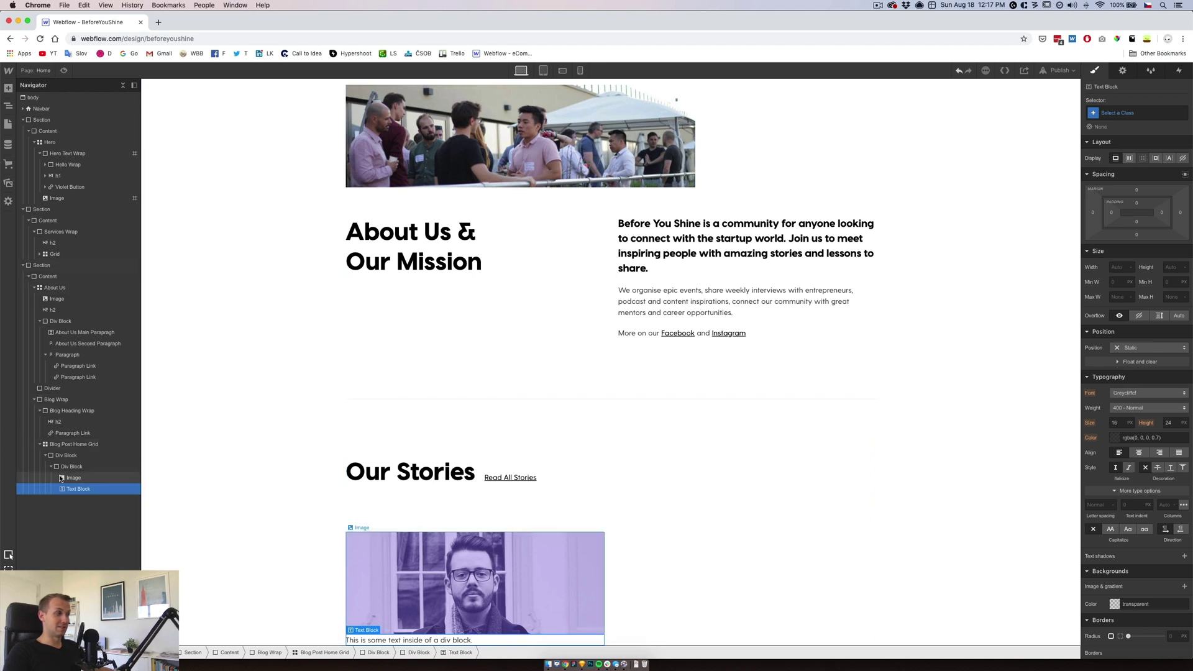
# - Switch to Sketch and examine the white rectangle behind the MAR 7 date on the first story's image
pyautogui.click(582, 665)
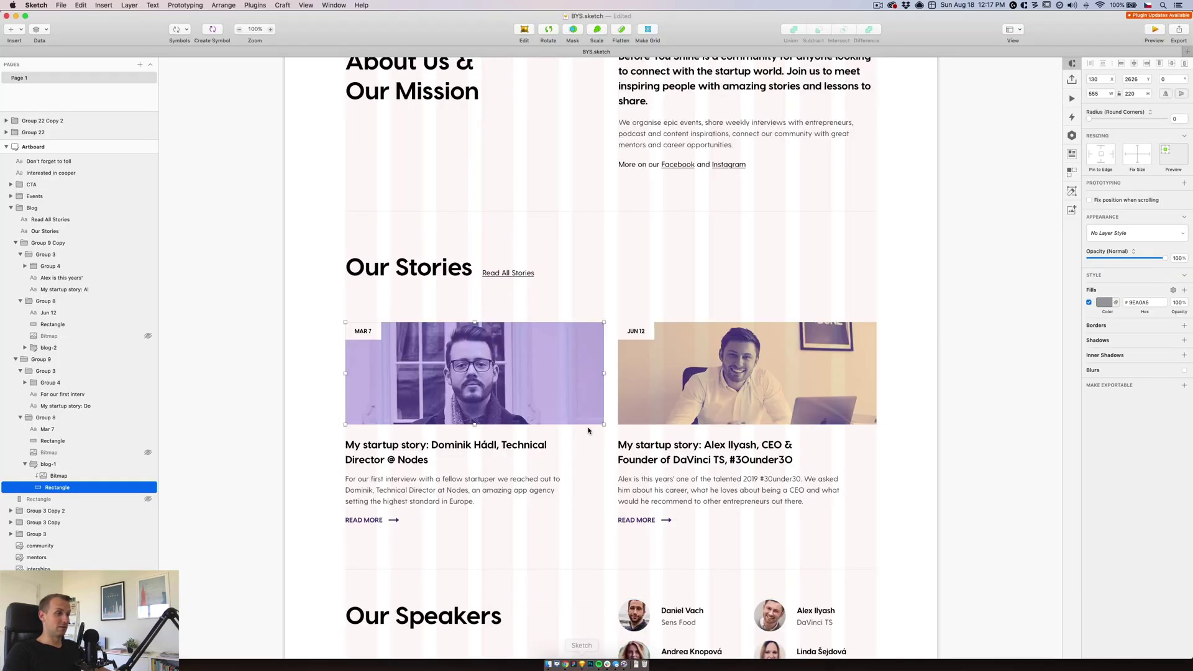
pyautogui.click(379, 336)
pyautogui.click(375, 335)
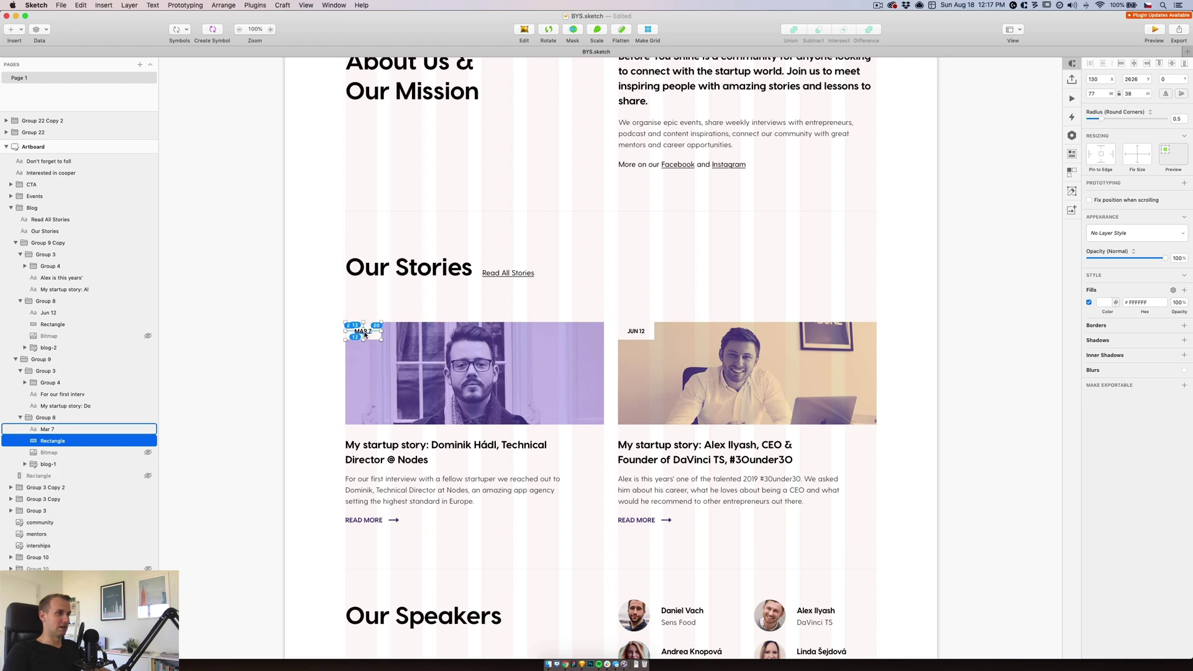
# - Set the line height of the MAR 7 date text to 20 and switch back to Webflow
pyautogui.click(365, 334)
pyautogui.click(1128, 291)
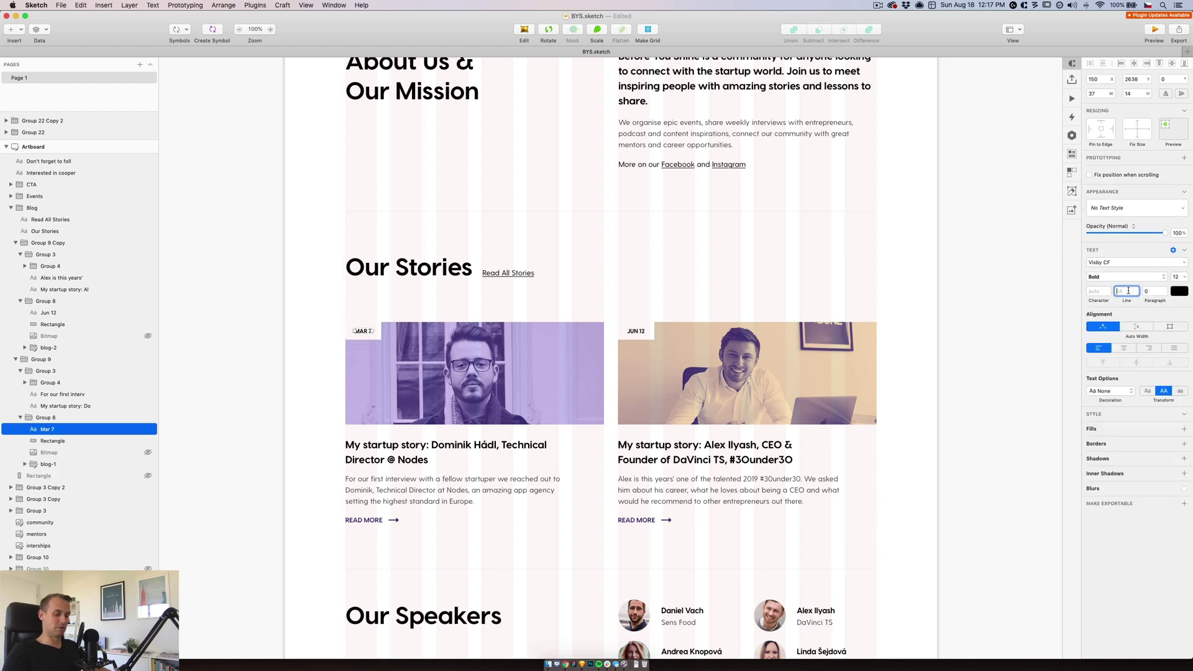
pyautogui.write('22')
pyautogui.press('BackSpace')
pyautogui.write('0')
pyautogui.press('Return')
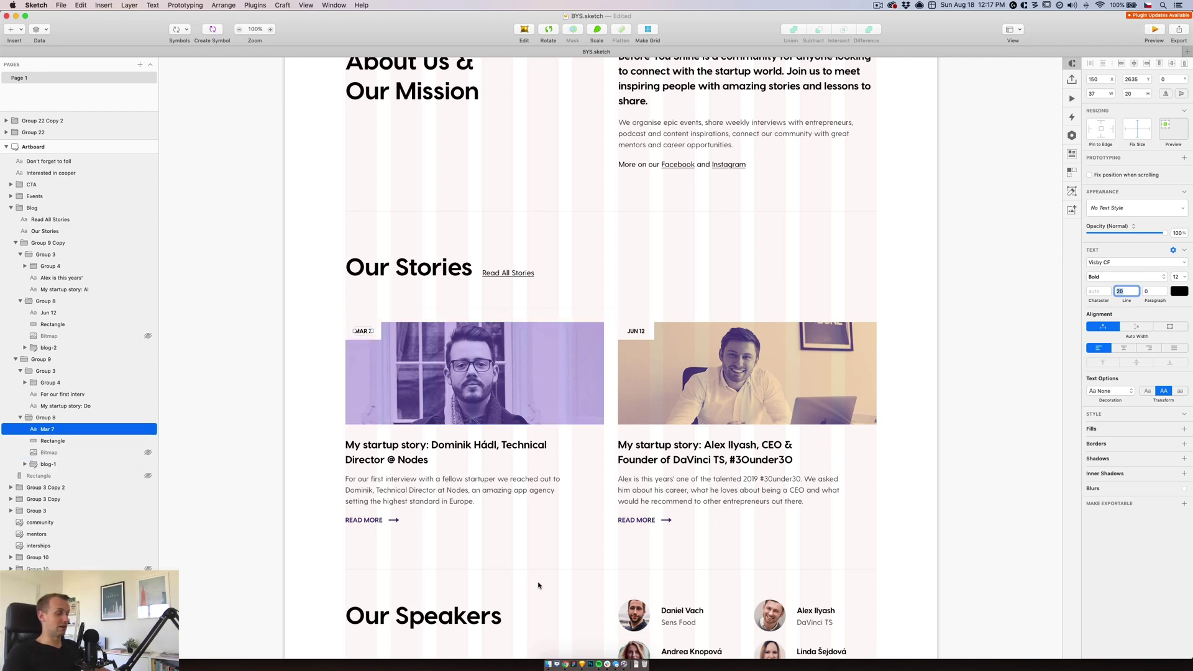
pyautogui.press('super+Tab')
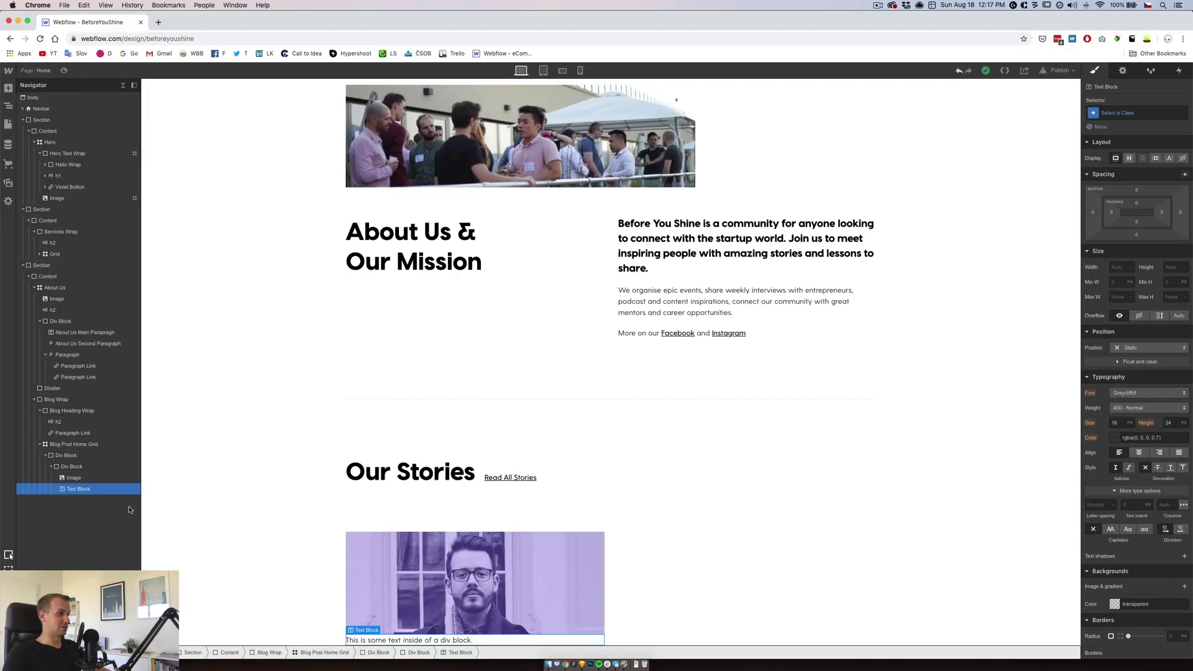
# - Give the text block below the blog photo a white background and add vertical and horizontal padding around its text
pyautogui.click(1135, 603)
pyautogui.write('white')
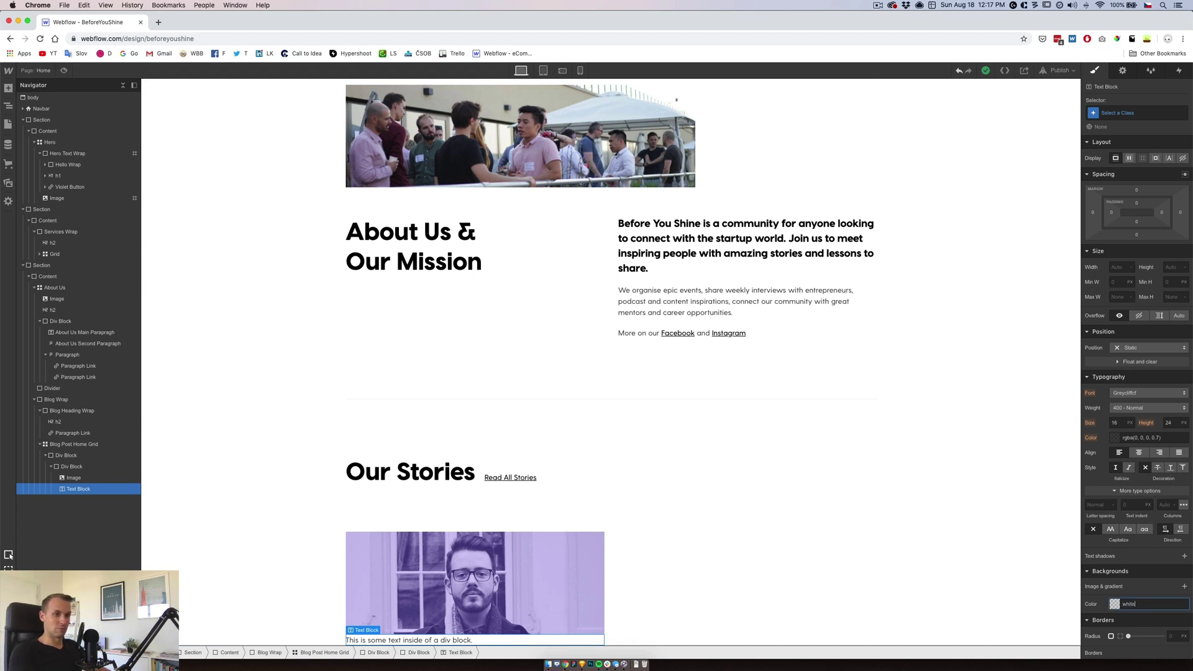
pyautogui.press('Return')
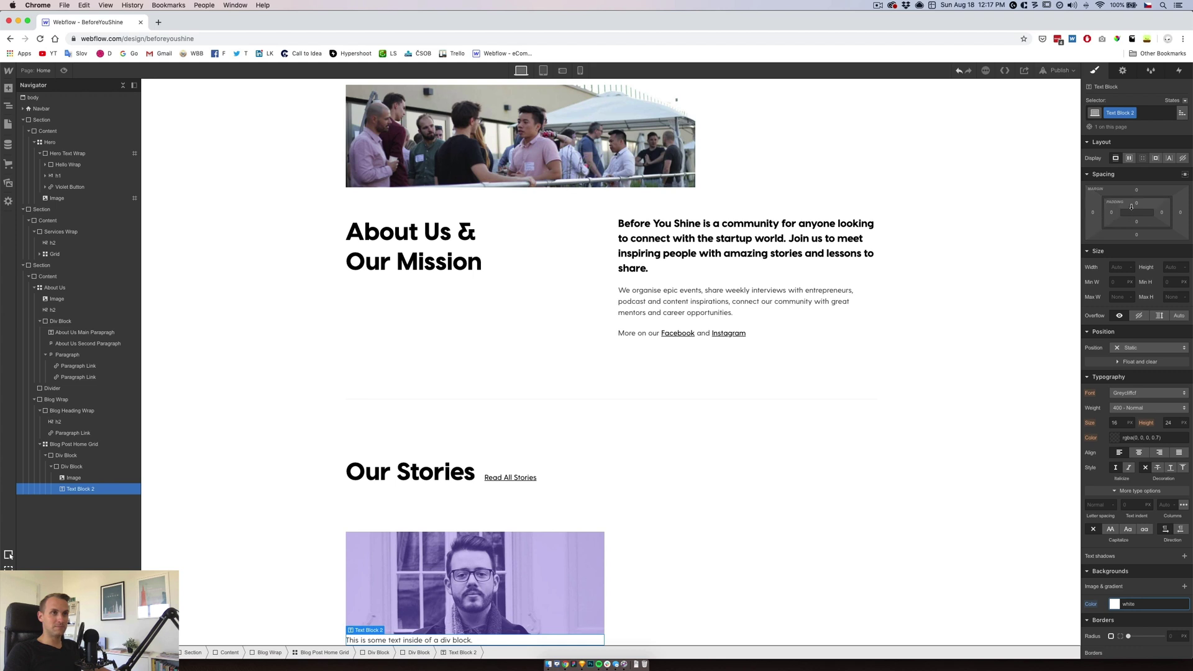
pyautogui.click(1137, 203)
pyautogui.press('Return')
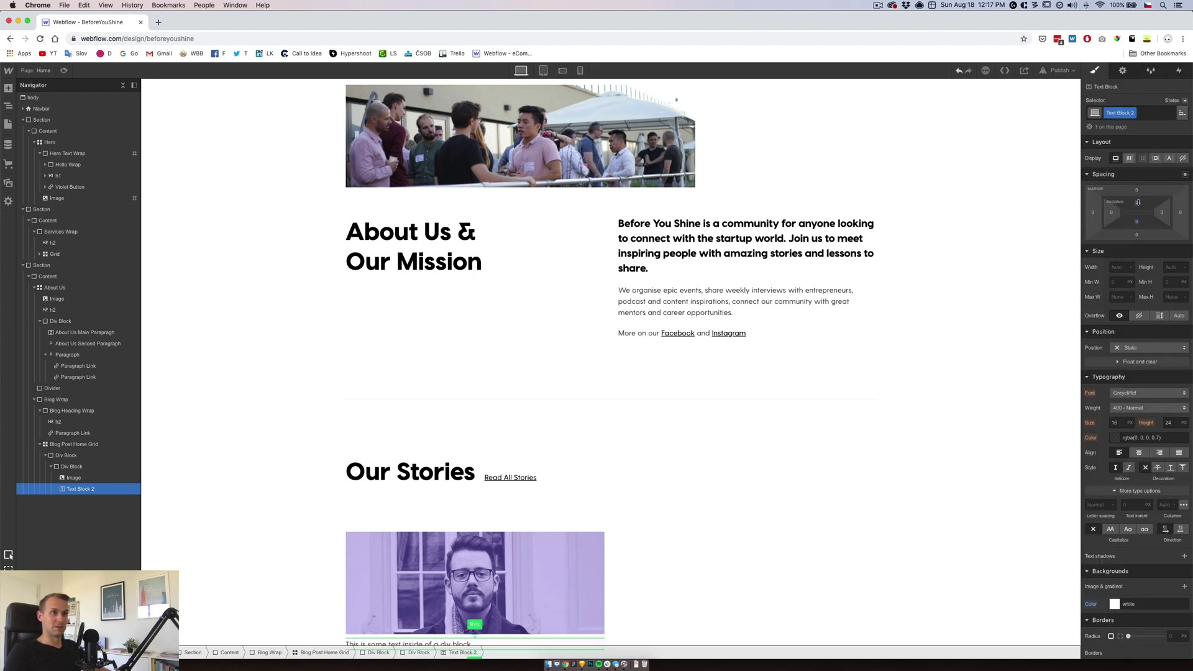
pyautogui.moveTo(1104, 212); pyautogui.dragTo(1143, 213)
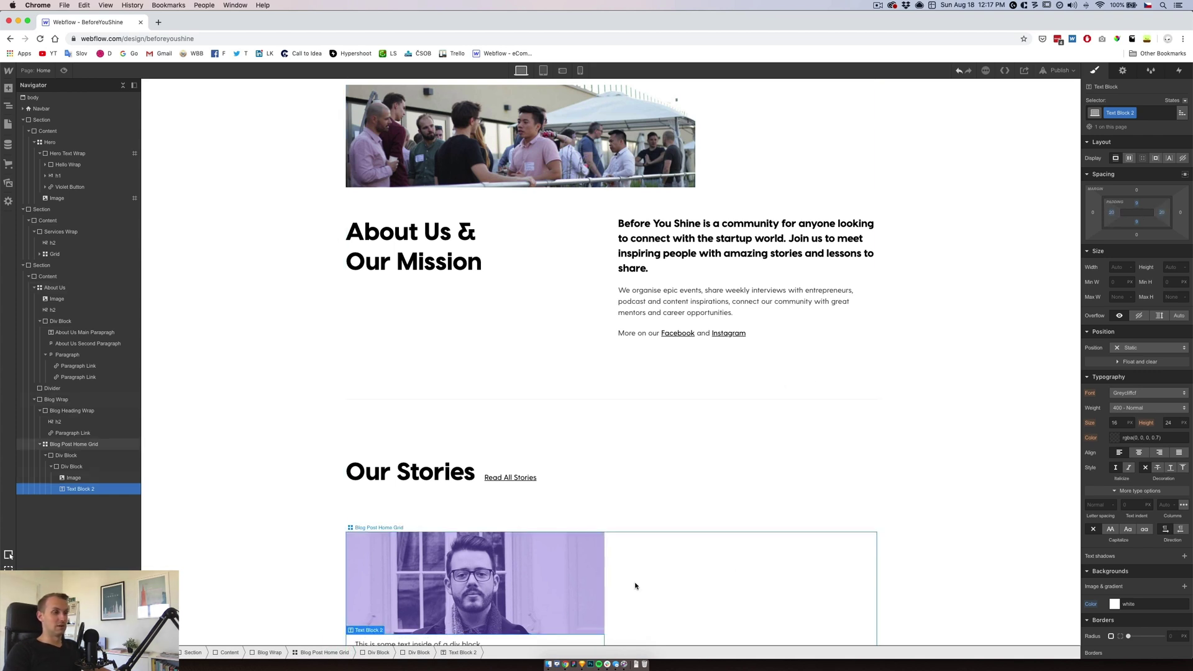
pyautogui.scroll(-1, 634, 586)
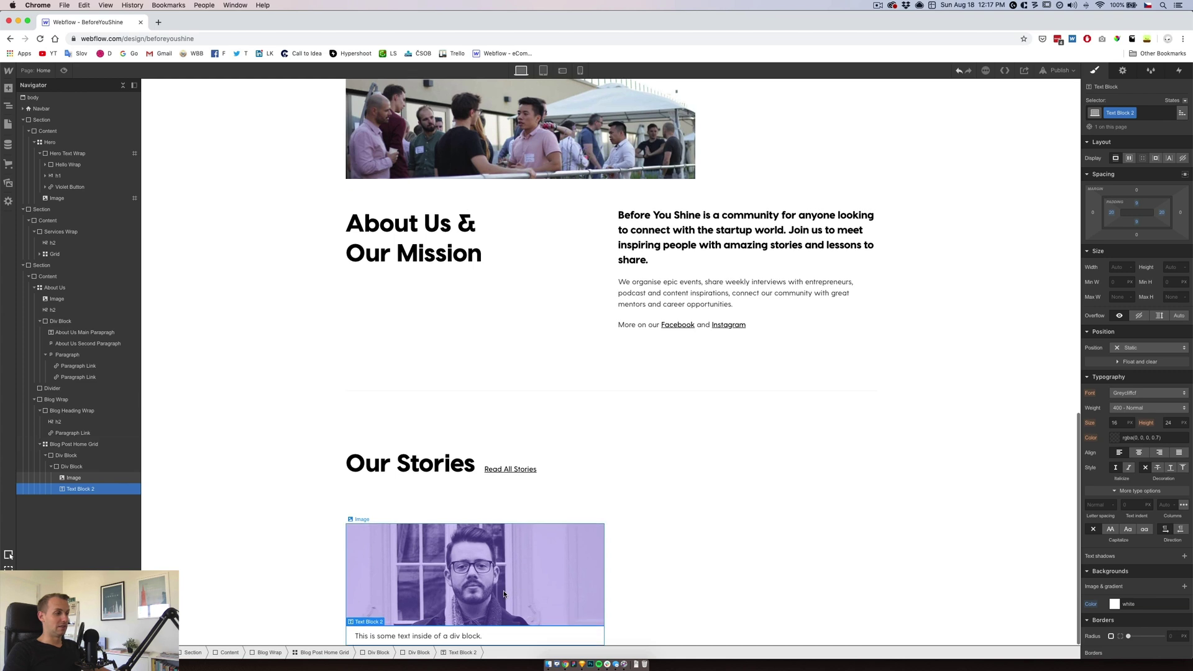
# - Set the text block to all caps in the Visbycf font with a 700 - Bold weight
pyautogui.click(1110, 529)
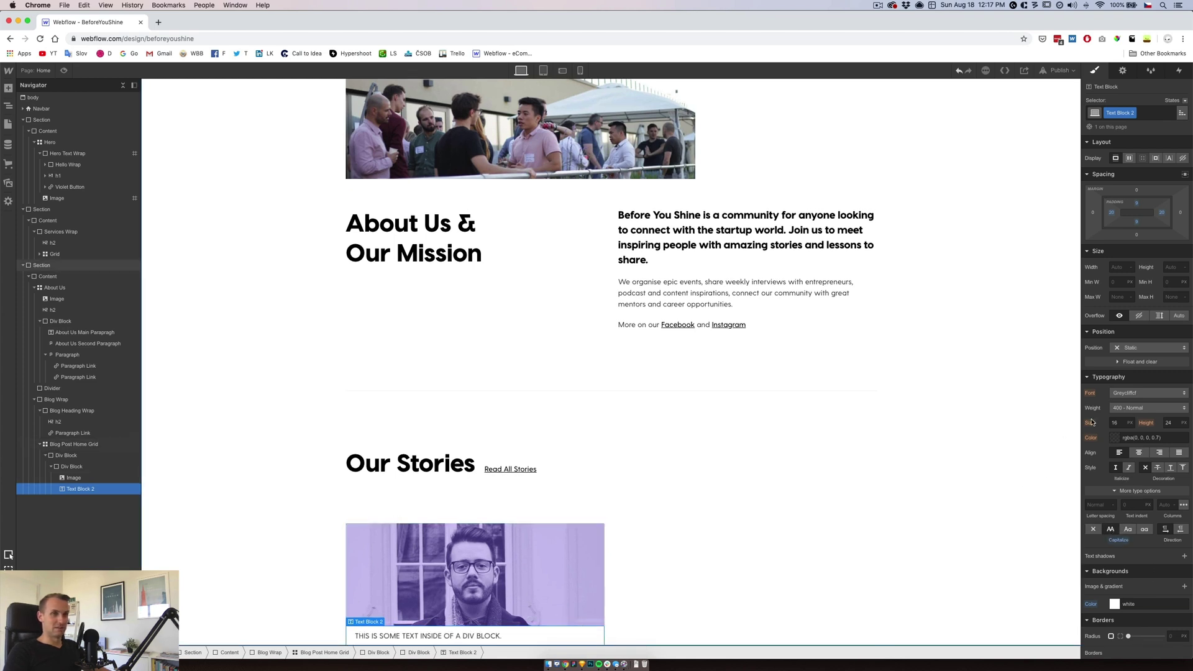
pyautogui.click(1148, 408)
pyautogui.click(1130, 417)
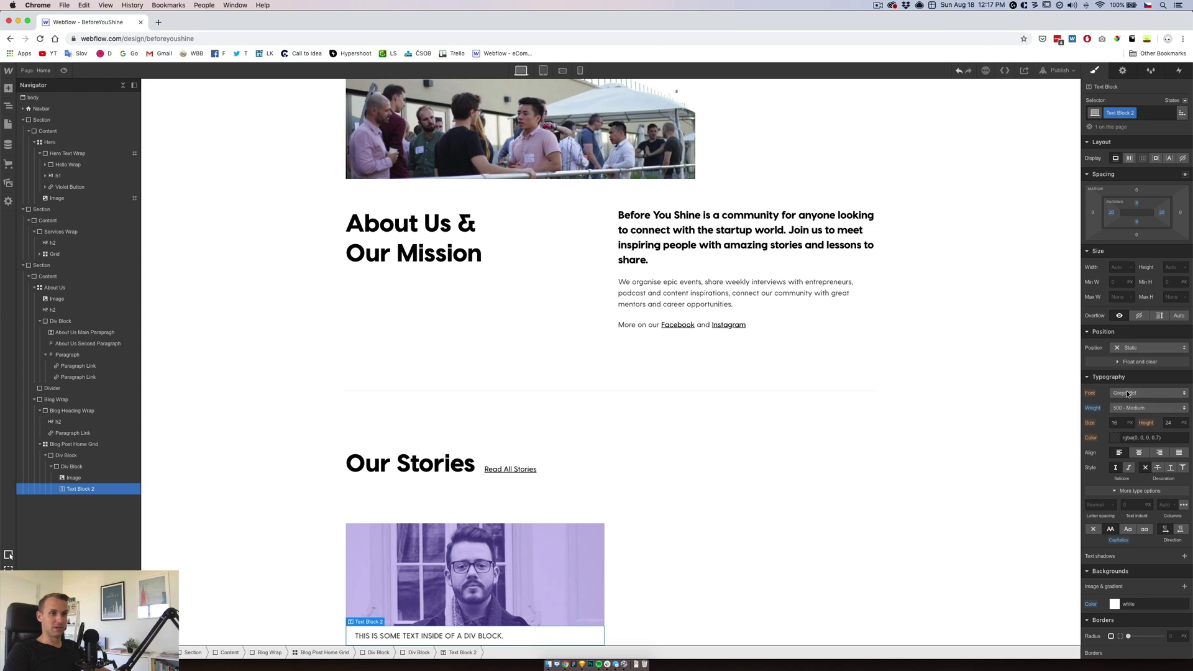
pyautogui.click(1137, 393)
pyautogui.click(1133, 594)
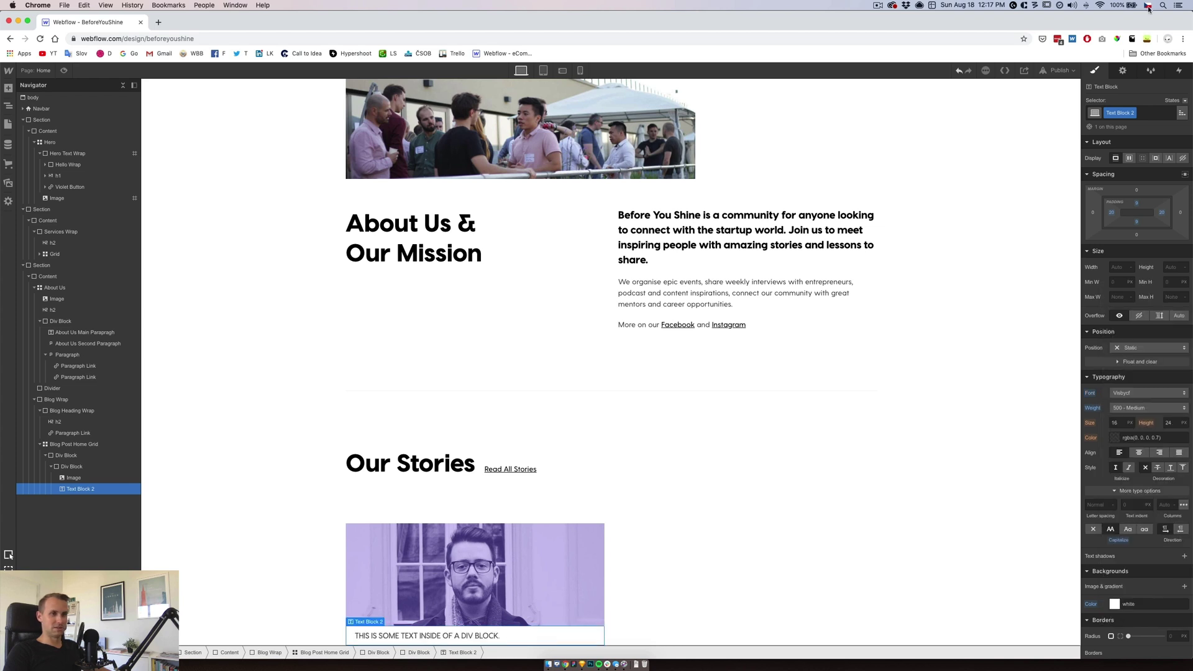
pyautogui.click(1149, 408)
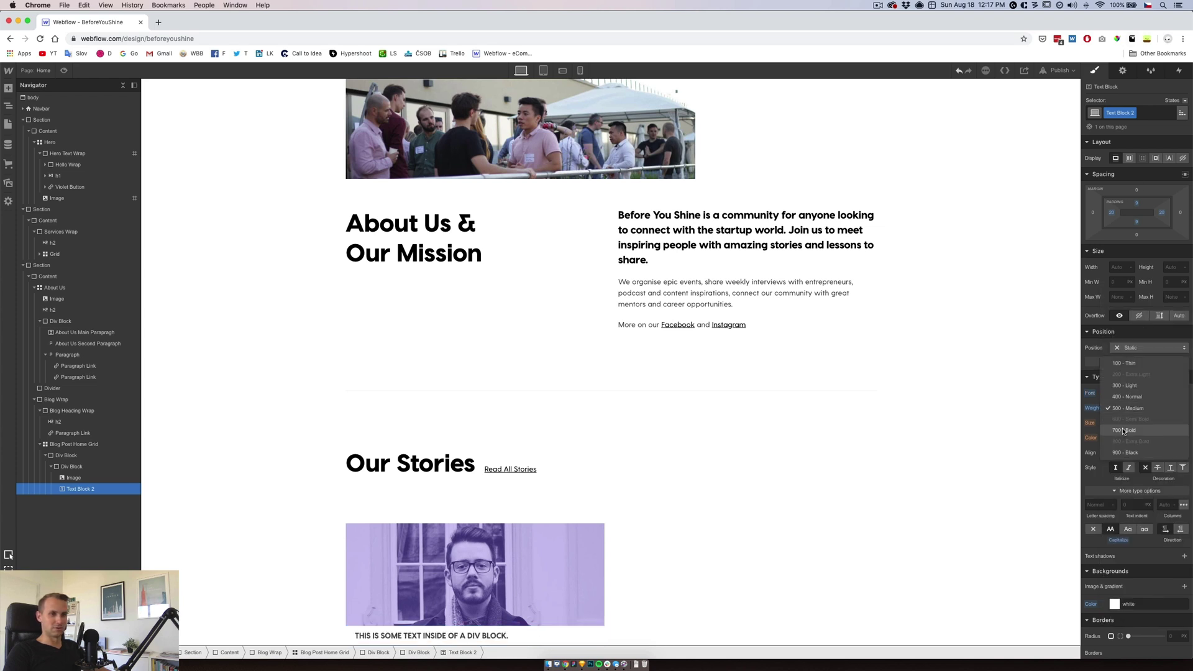
pyautogui.click(1123, 429)
# - Set the text block's font size to 12 px, line height to 20 px and text color to black, checking the Sketch design
pyautogui.click(1122, 425)
pyautogui.write('12')
pyautogui.press('Tab')
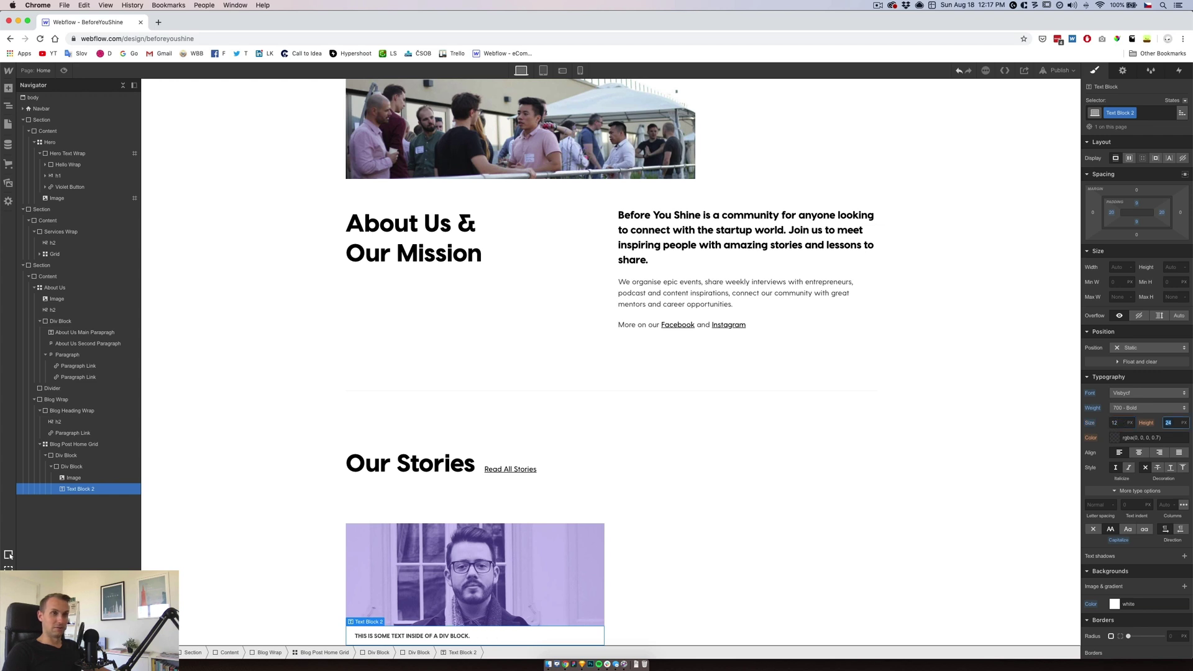
pyautogui.write('20')
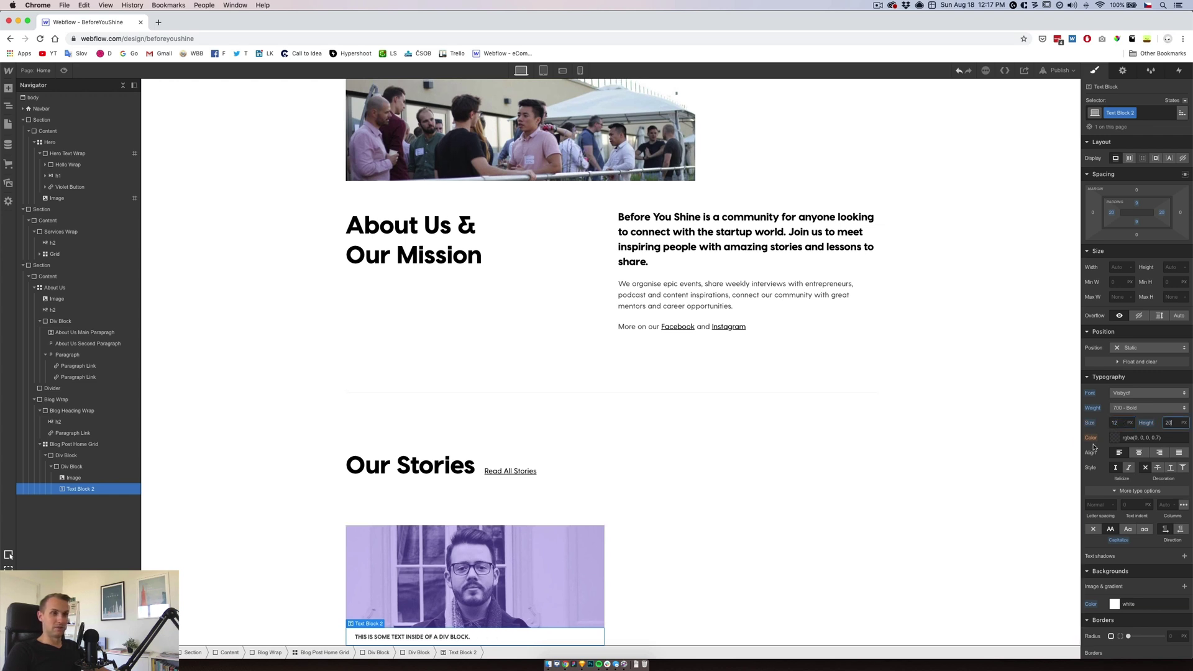
pyautogui.click(584, 664)
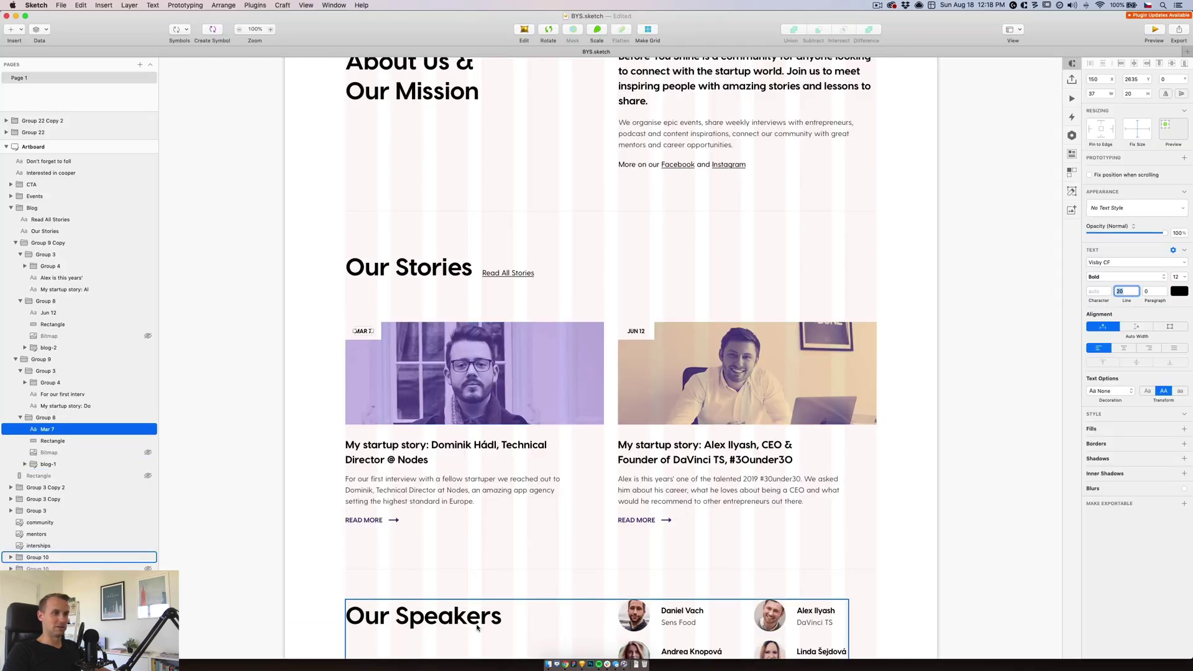
pyautogui.click(564, 664)
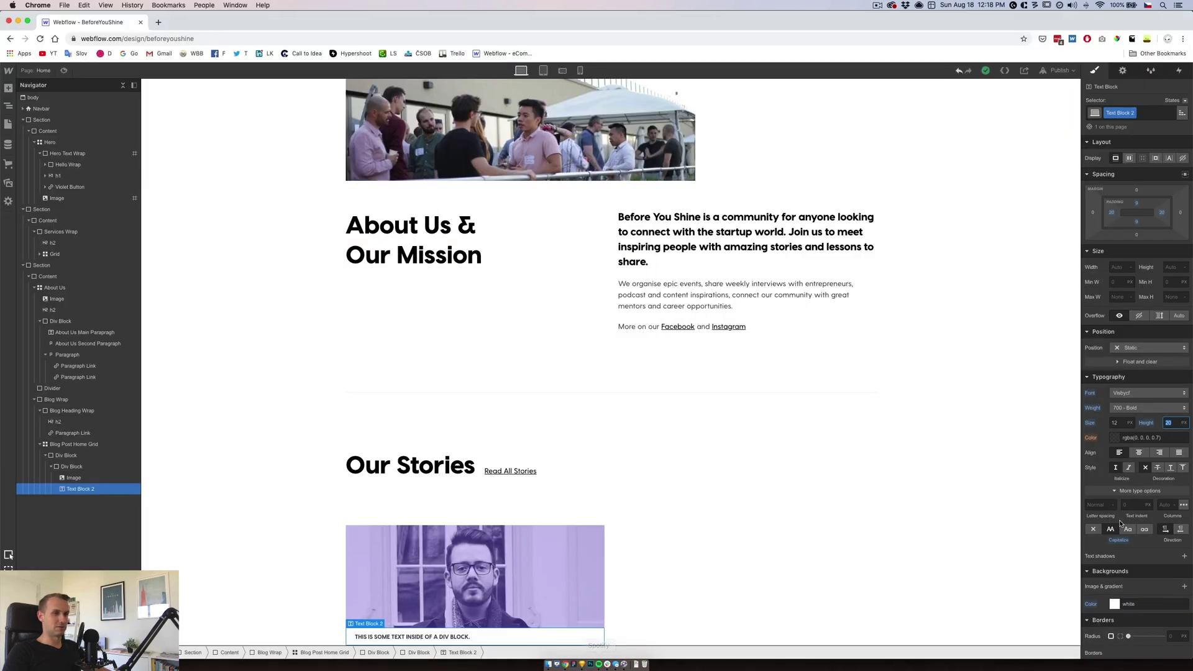
pyautogui.click(1115, 438)
pyautogui.click(1118, 583)
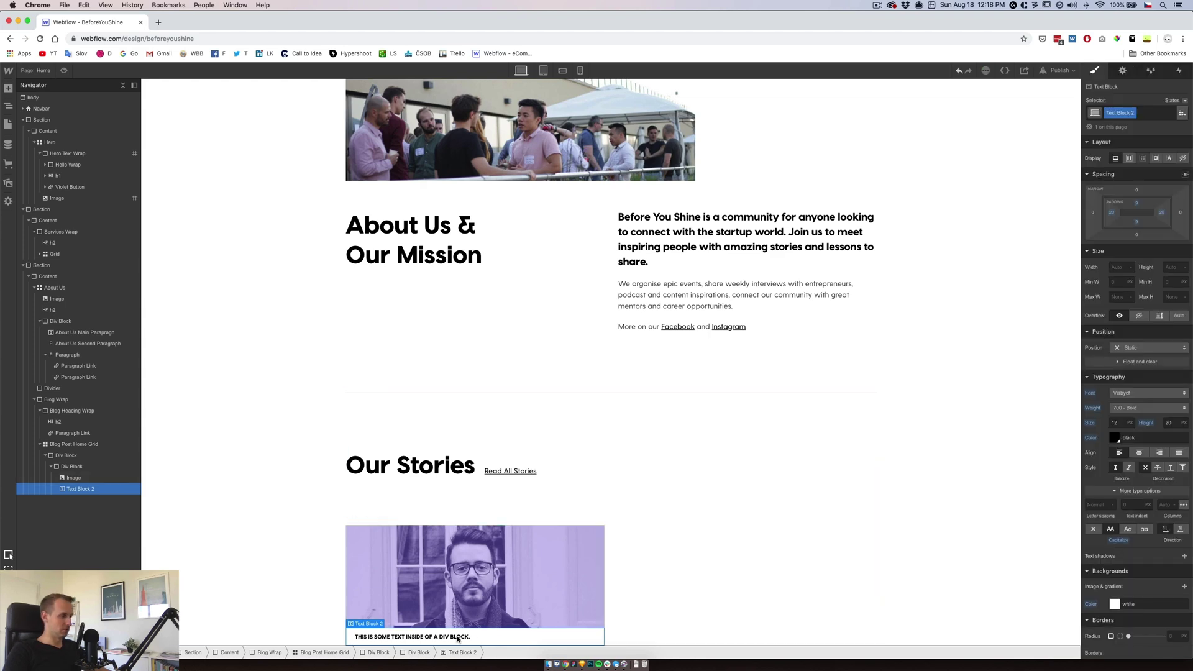
# - Replace the placeholder text in the block below the photo with the date "MAR 7"
pyautogui.click(582, 664)
pyautogui.click(568, 665)
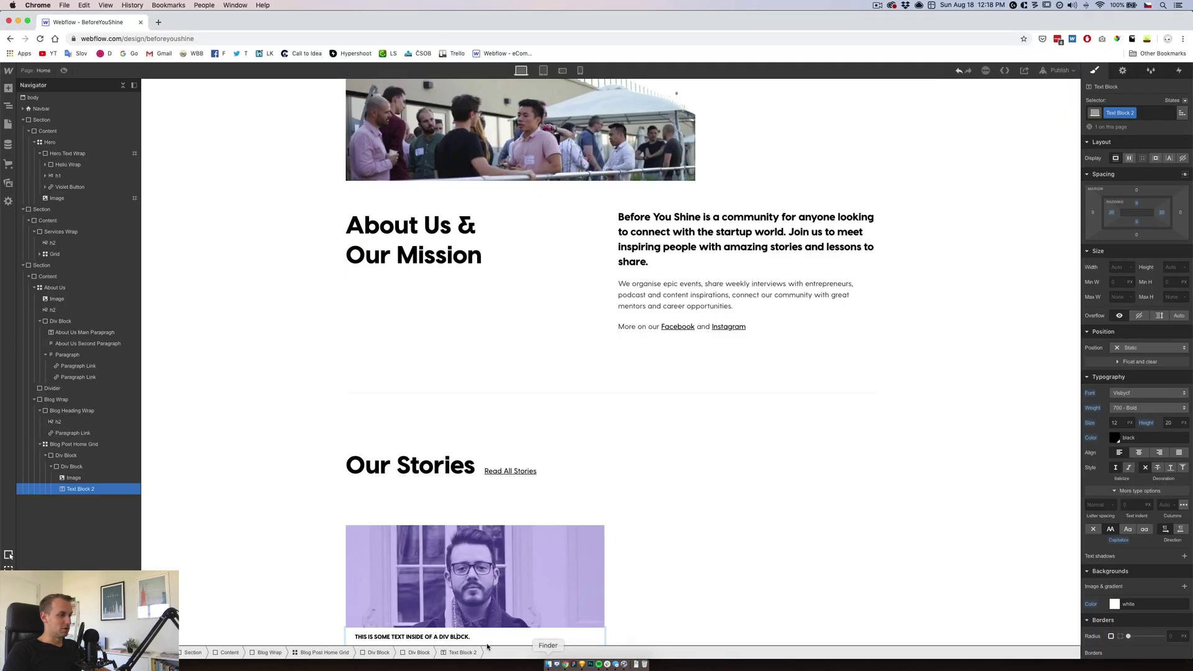
pyautogui.doubleClick(462, 636)
pyautogui.press('super+a')
pyautogui.write('M')
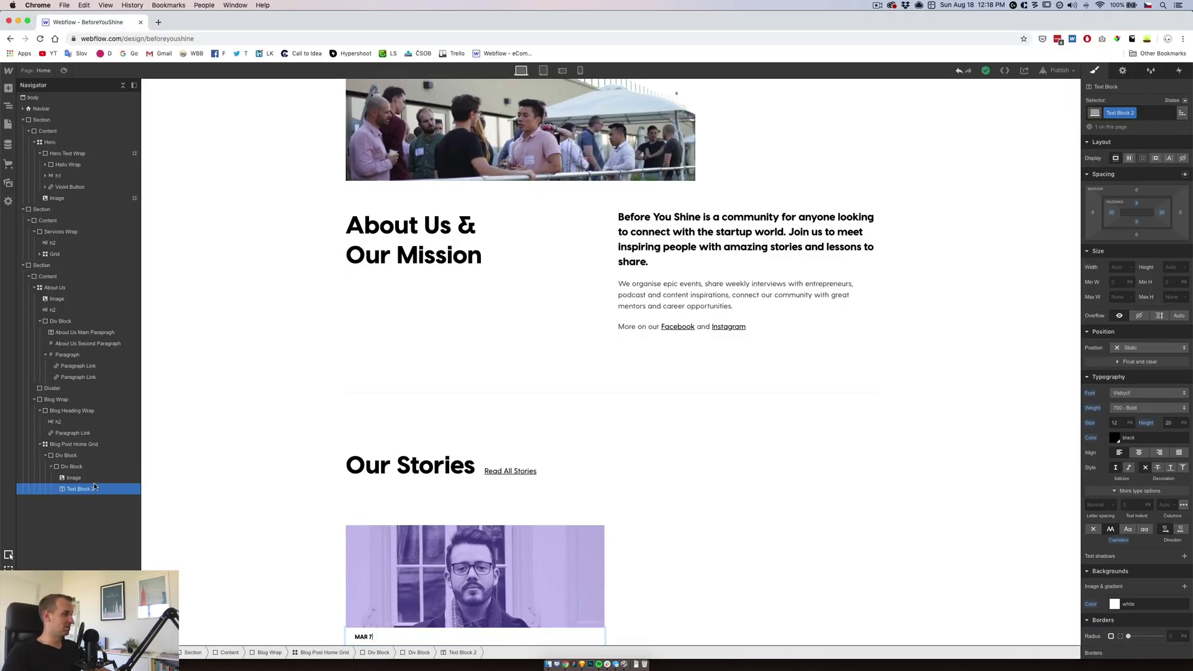
# - Try a flex layout on the div around the photo and date, undo it, and set the photo's position to relative
pyautogui.click(72, 467)
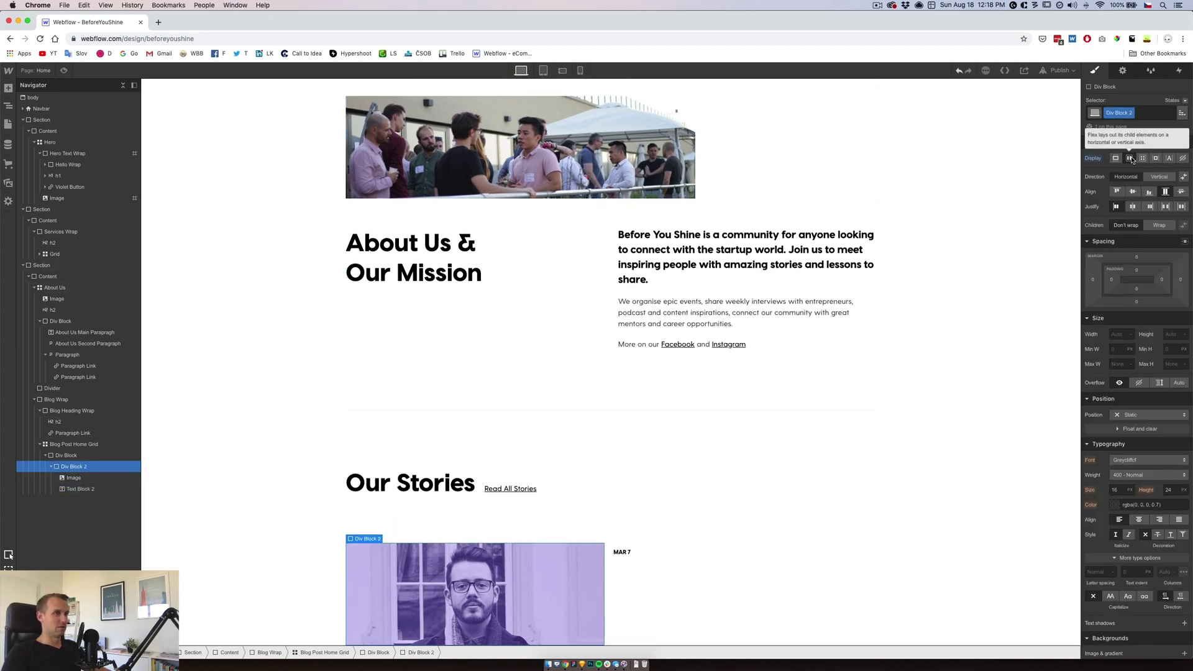
pyautogui.click(80, 489)
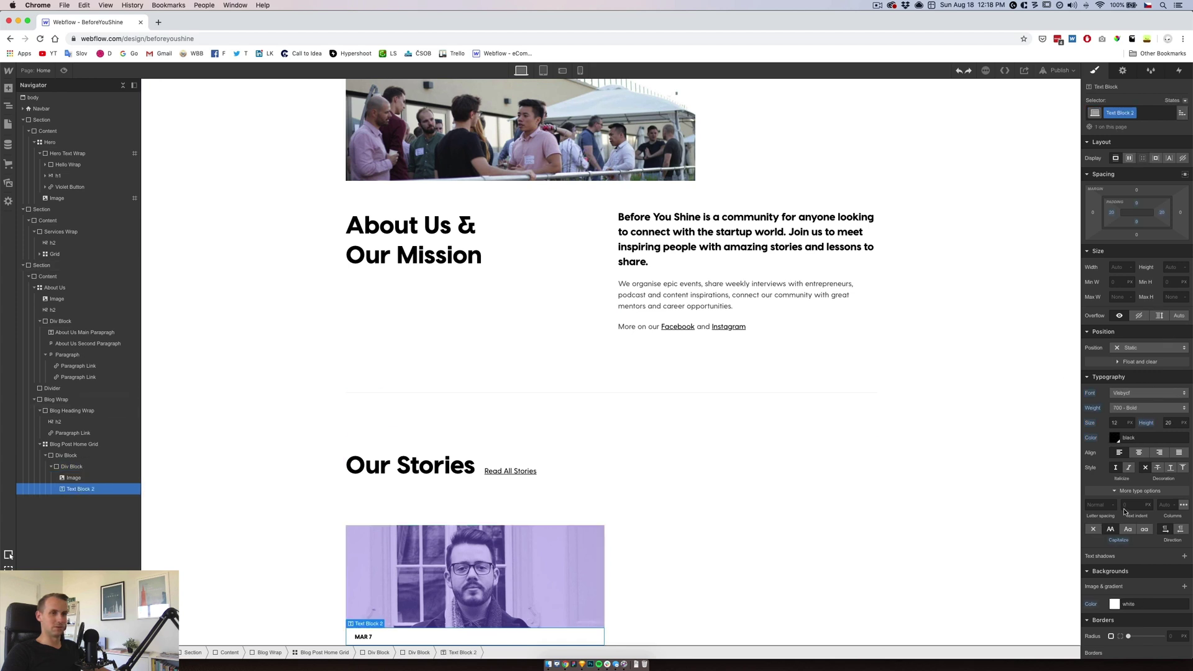
pyautogui.click(440, 580)
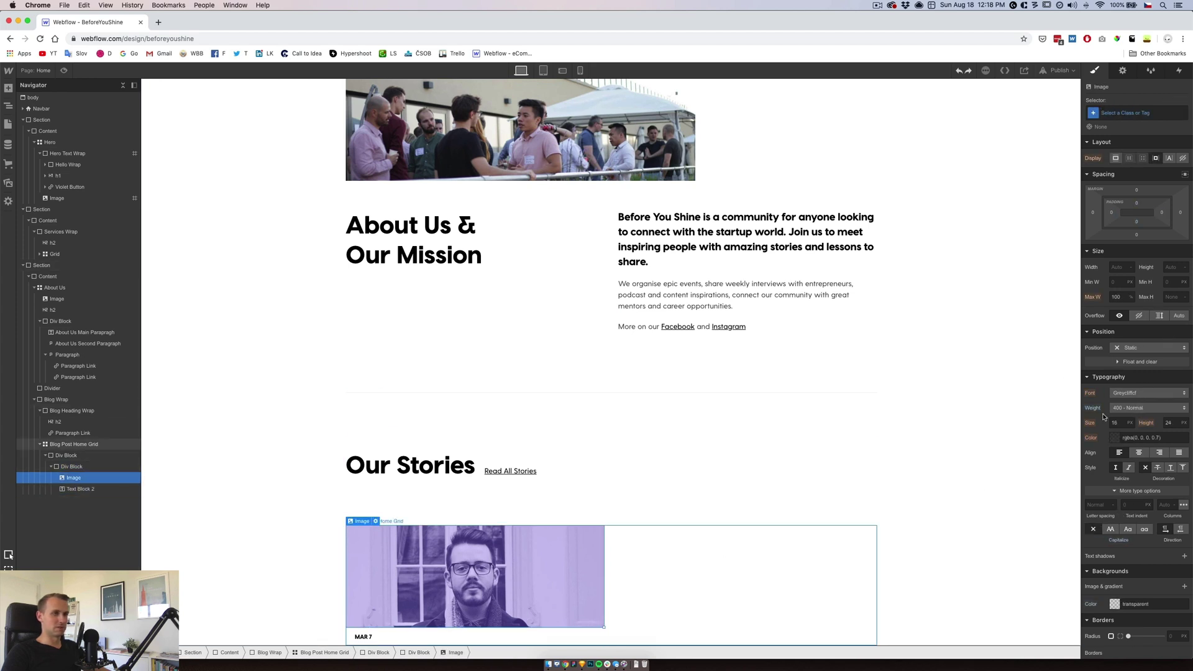
pyautogui.click(1144, 348)
pyautogui.click(1133, 360)
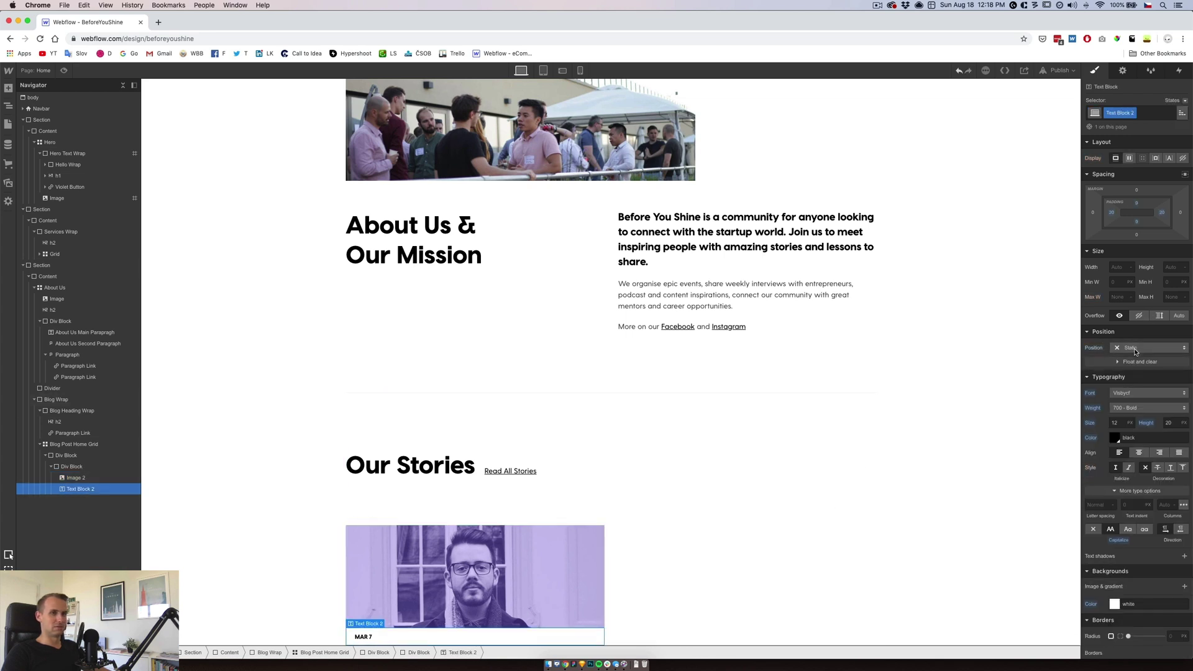
# - Try positioning the MAR 7 text block as relative and as absolute
pyautogui.click(1131, 348)
pyautogui.click(1133, 359)
pyautogui.click(1137, 346)
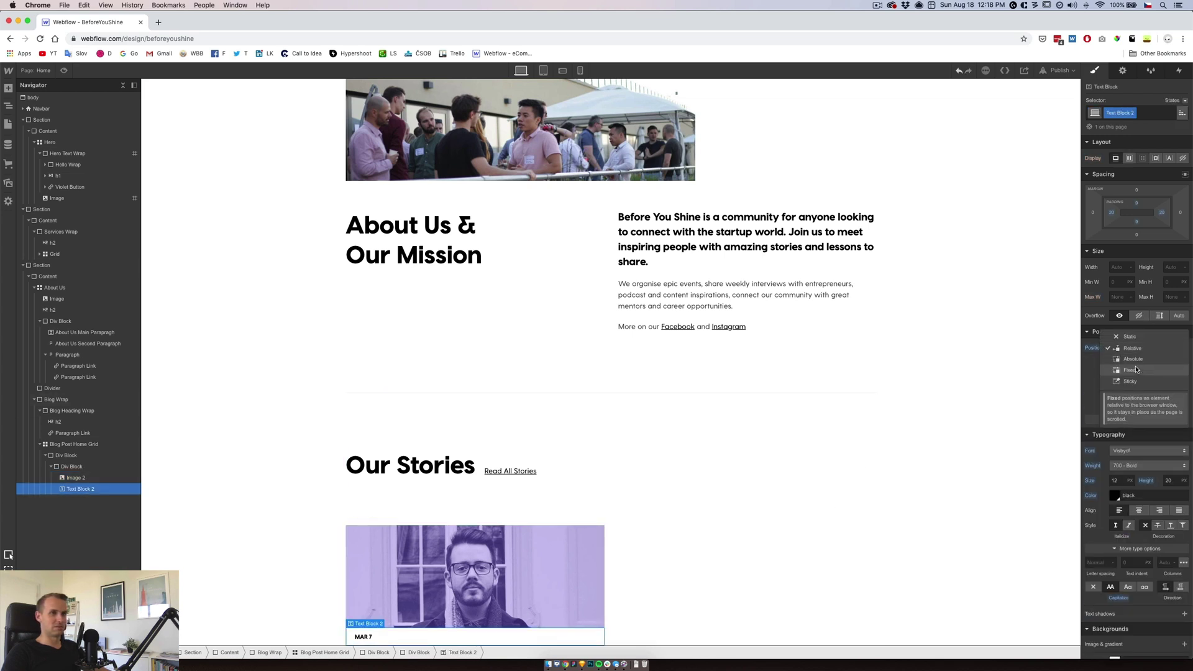
pyautogui.click(1132, 371)
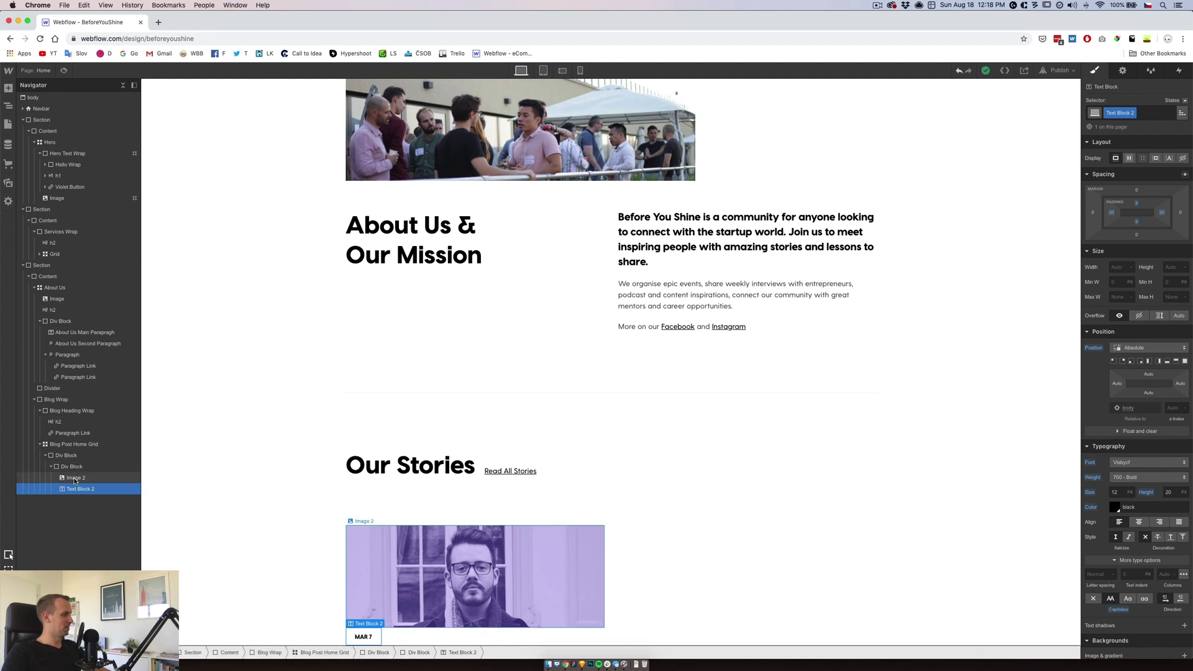
# - Delete the blog photo from the nested div block and return the MAR 7 text block's position to static
pyautogui.click(74, 466)
pyautogui.click(77, 478)
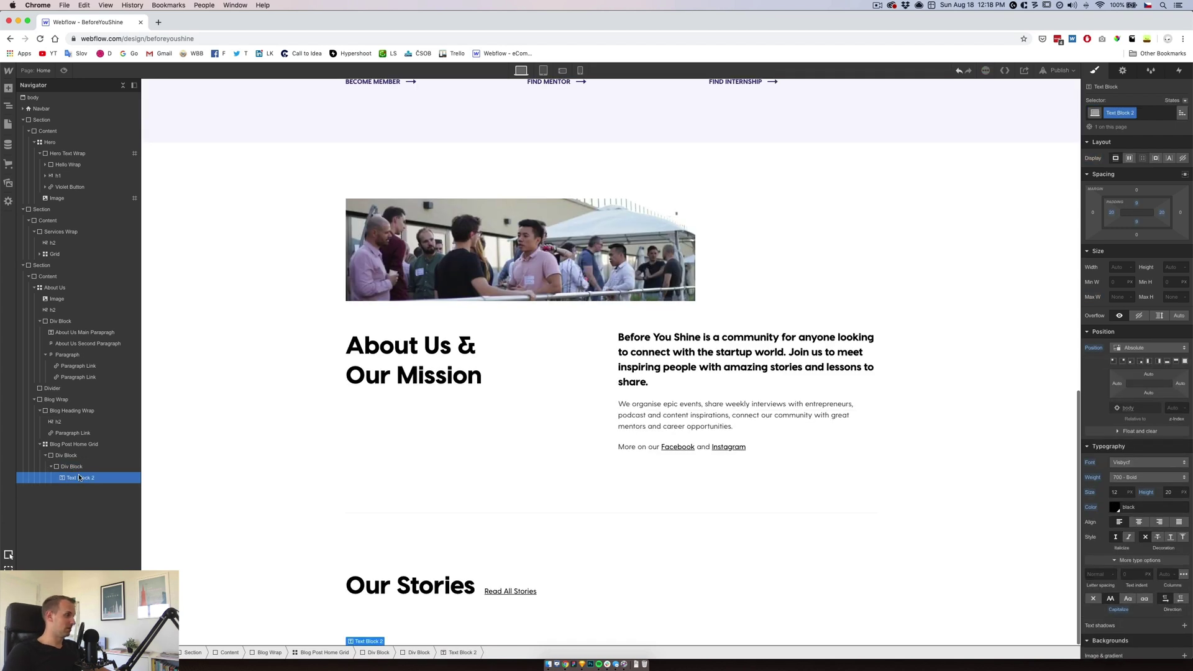
pyautogui.press('Delete')
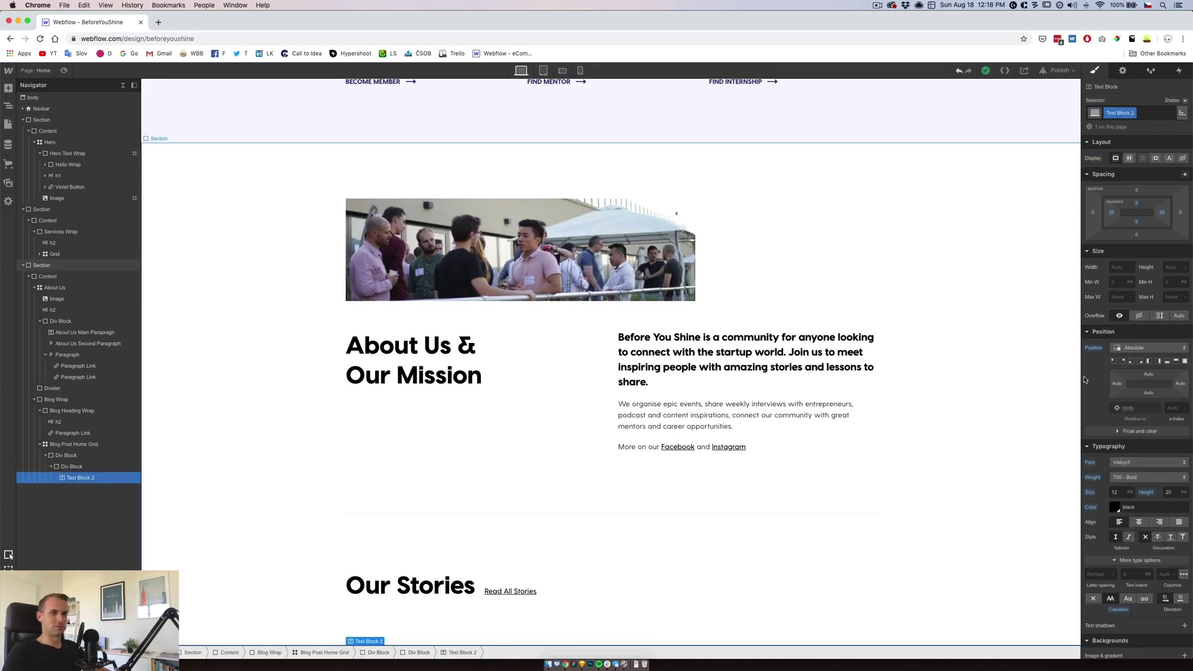
pyautogui.click(87, 478)
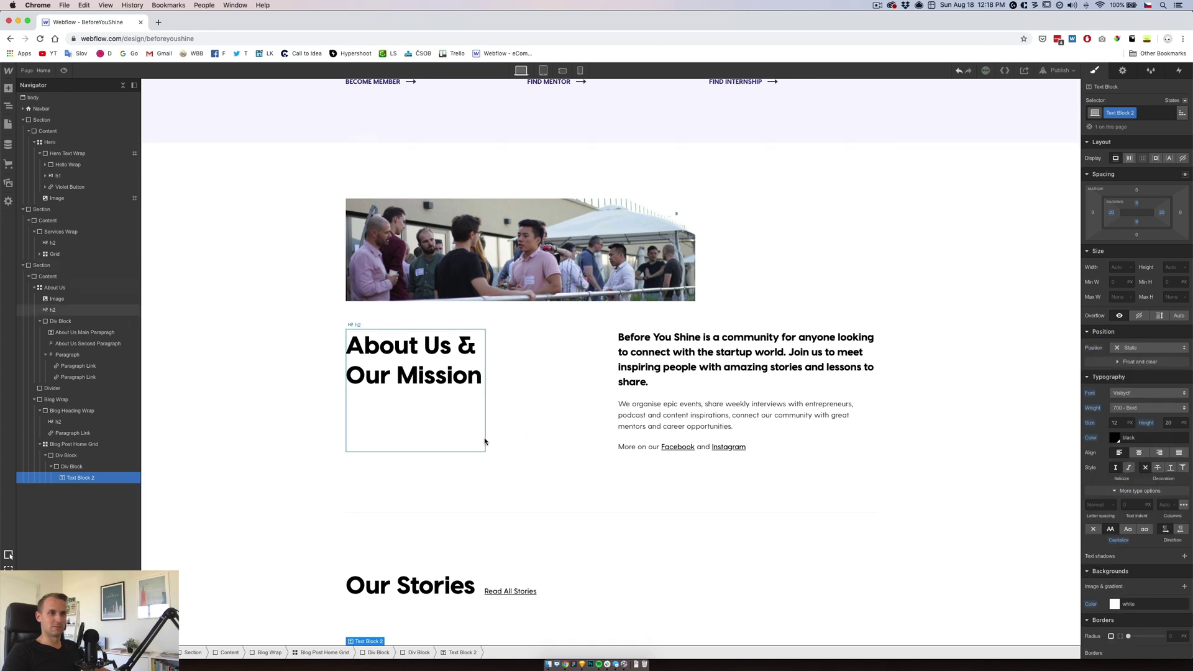
# - Check the size of the first story image's mask rectangle in Sketch, return to Webflow and set the nested div block's height to 220 px
pyautogui.click(79, 468)
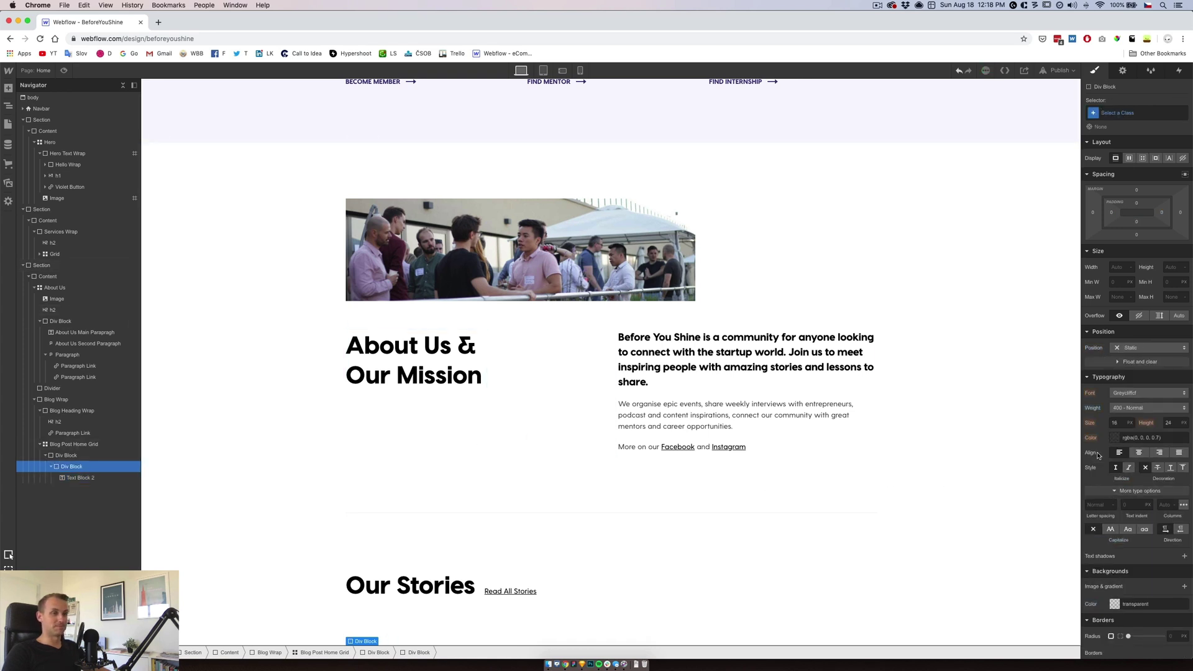
pyautogui.click(584, 664)
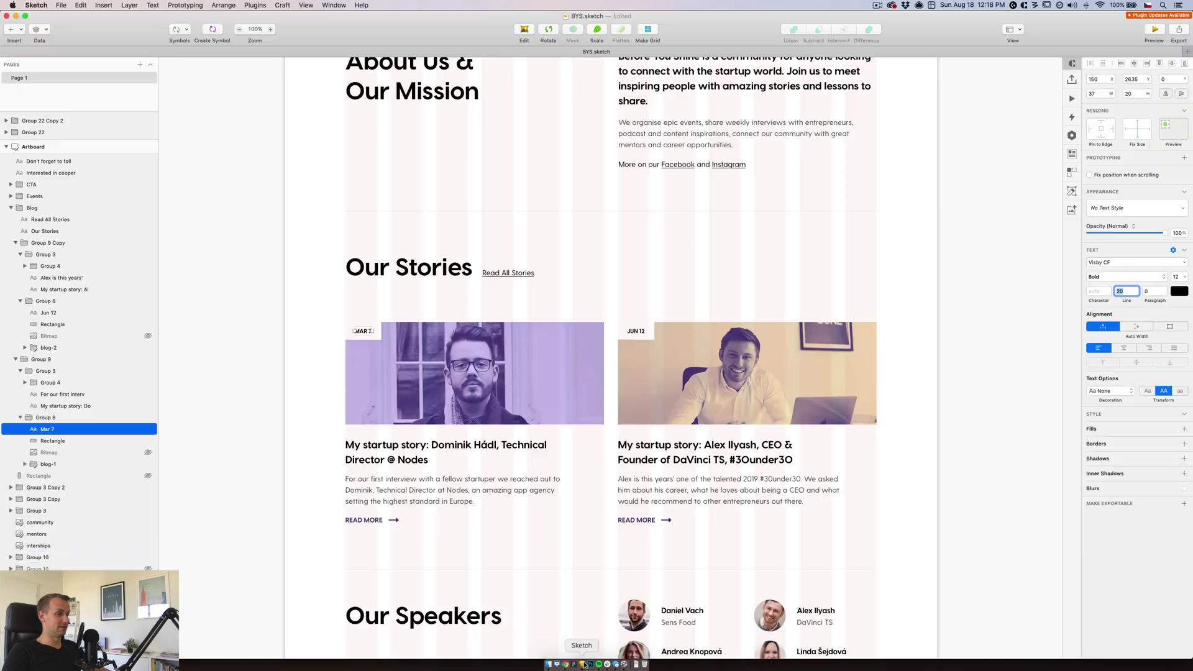
pyautogui.doubleClick(524, 377)
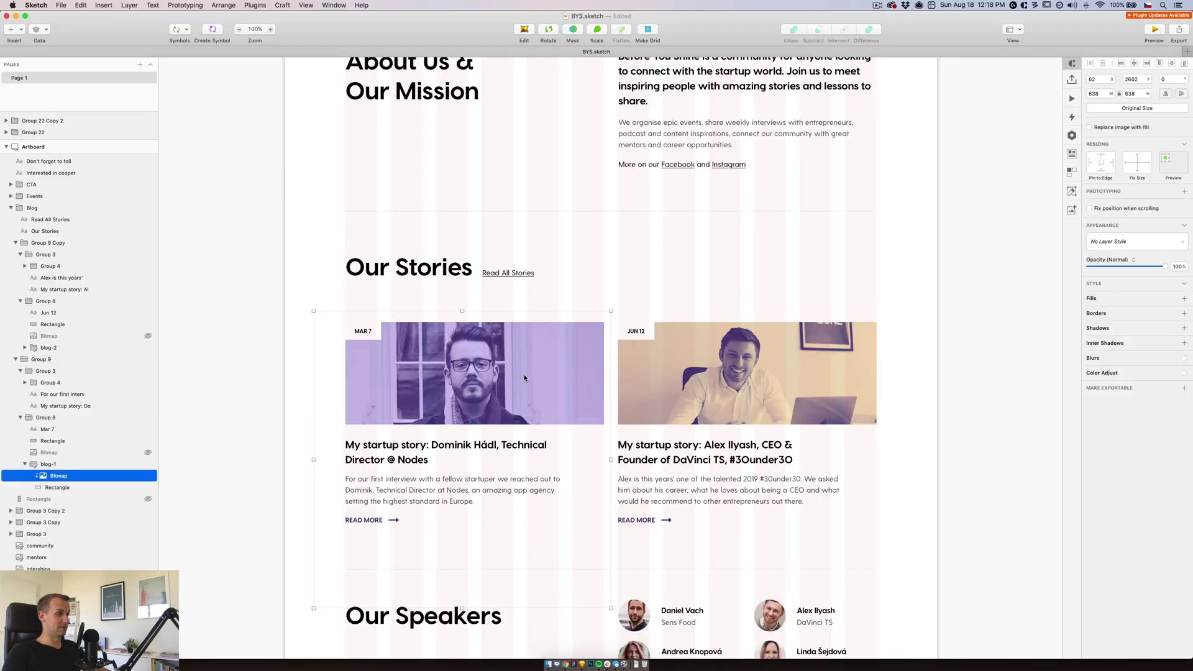
pyautogui.click(57, 487)
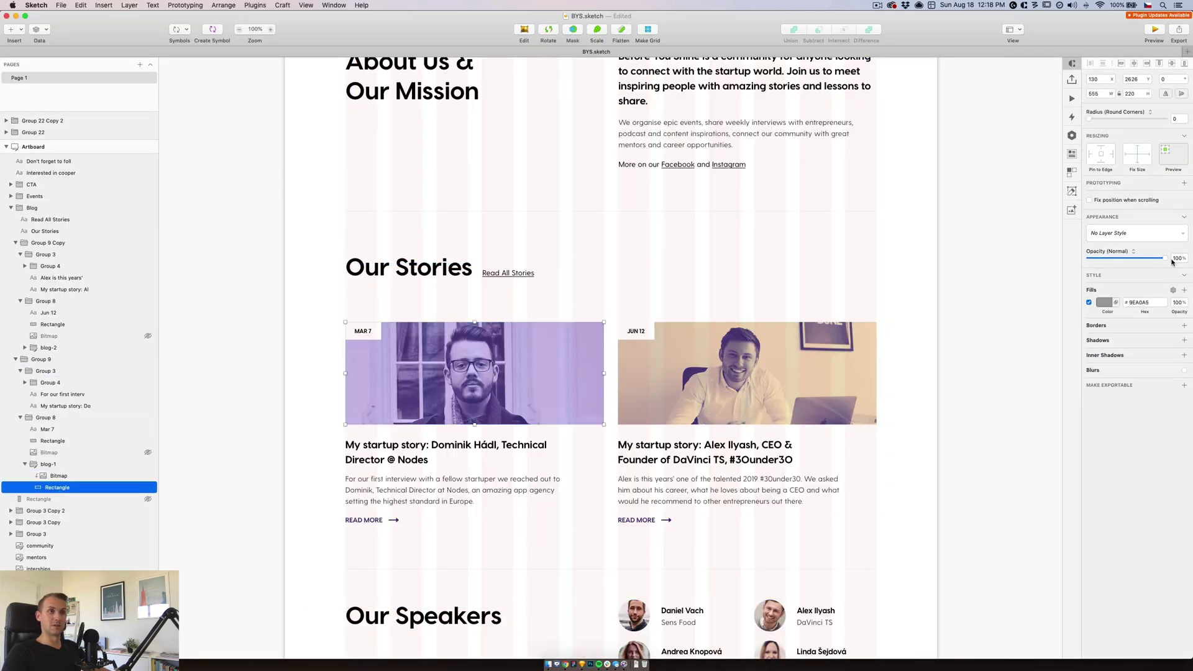
pyautogui.click(565, 664)
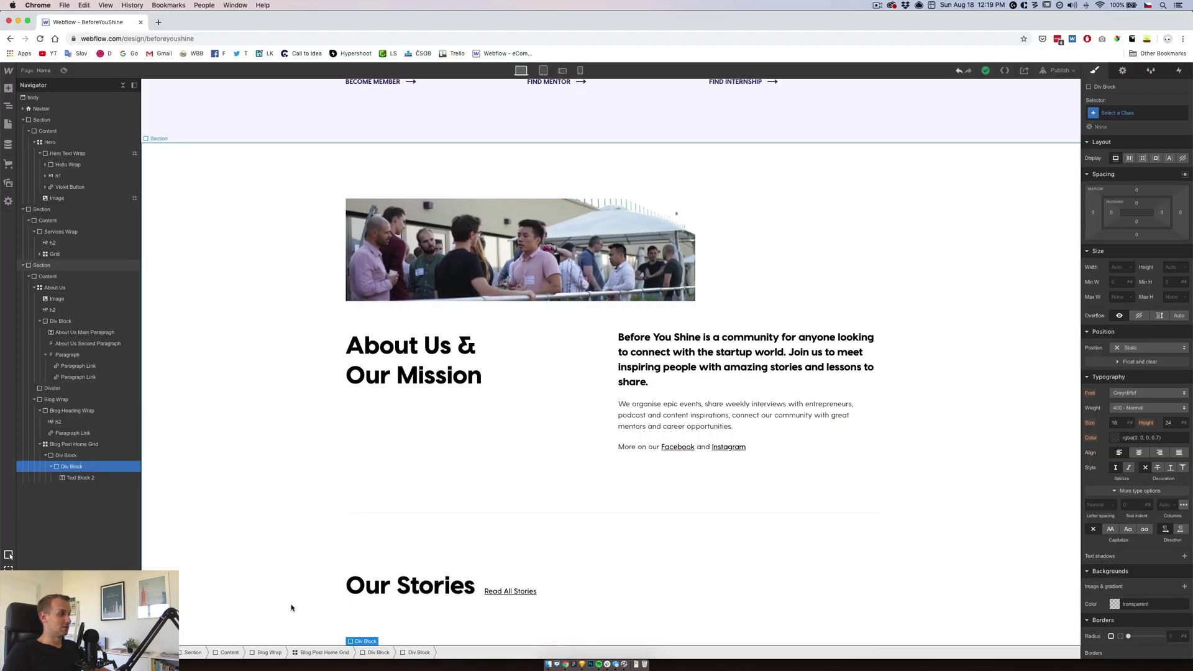
pyautogui.click(1173, 267)
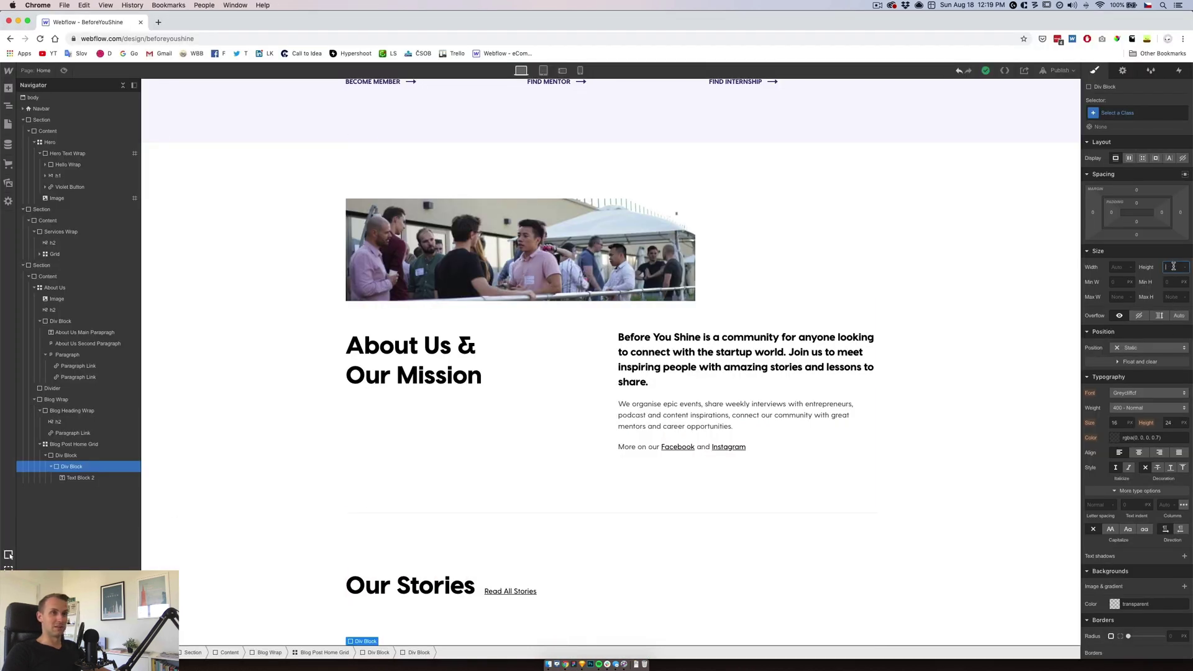
pyautogui.write('220')
pyautogui.press('Return')
pyautogui.scroll(-2, 315, 483)
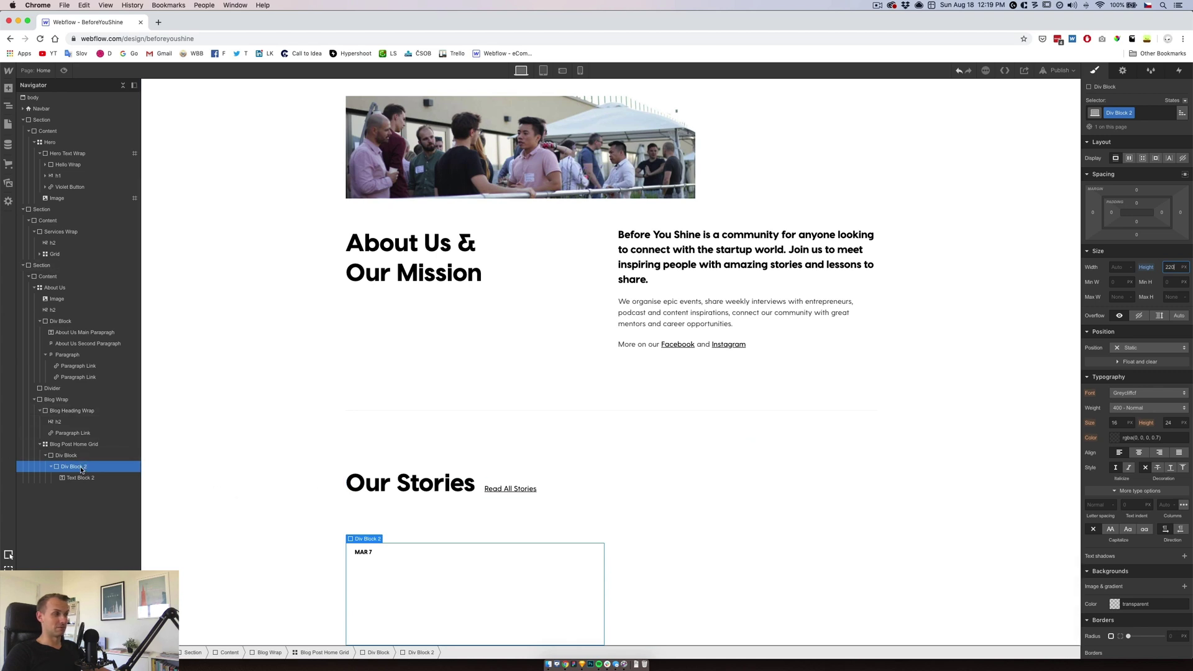
# - Rename the class of the div block around the MAR 7 date as "Blog Post Home Cover"
pyautogui.click(1141, 110)
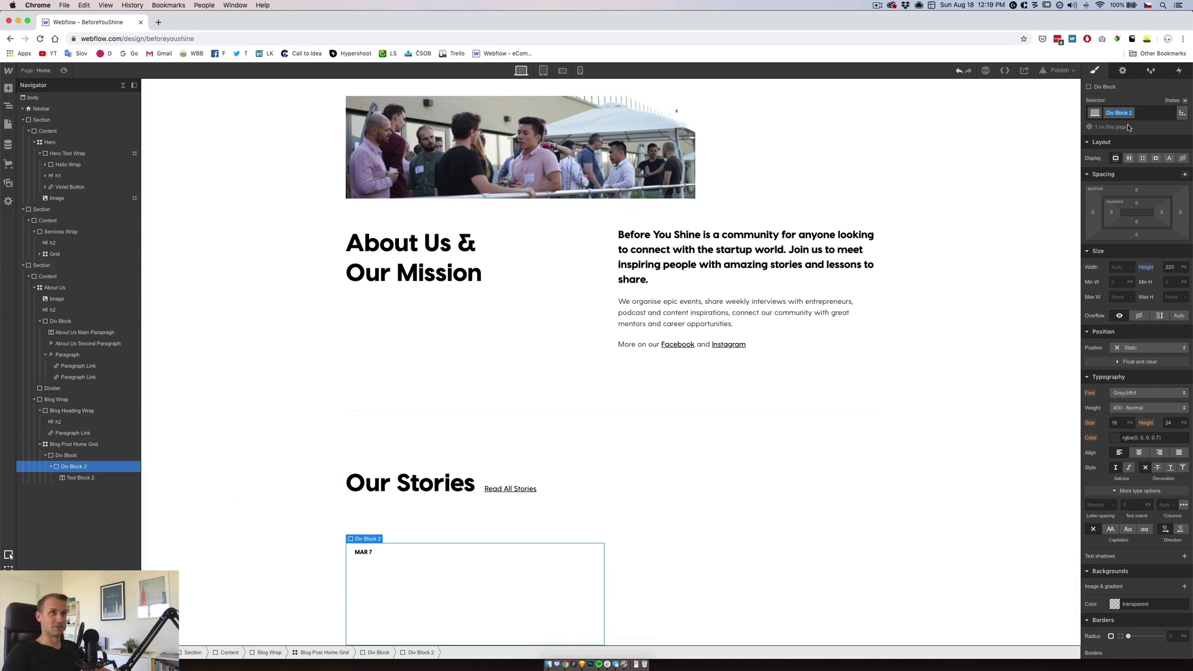
pyautogui.write('Blog Post Home Cover')
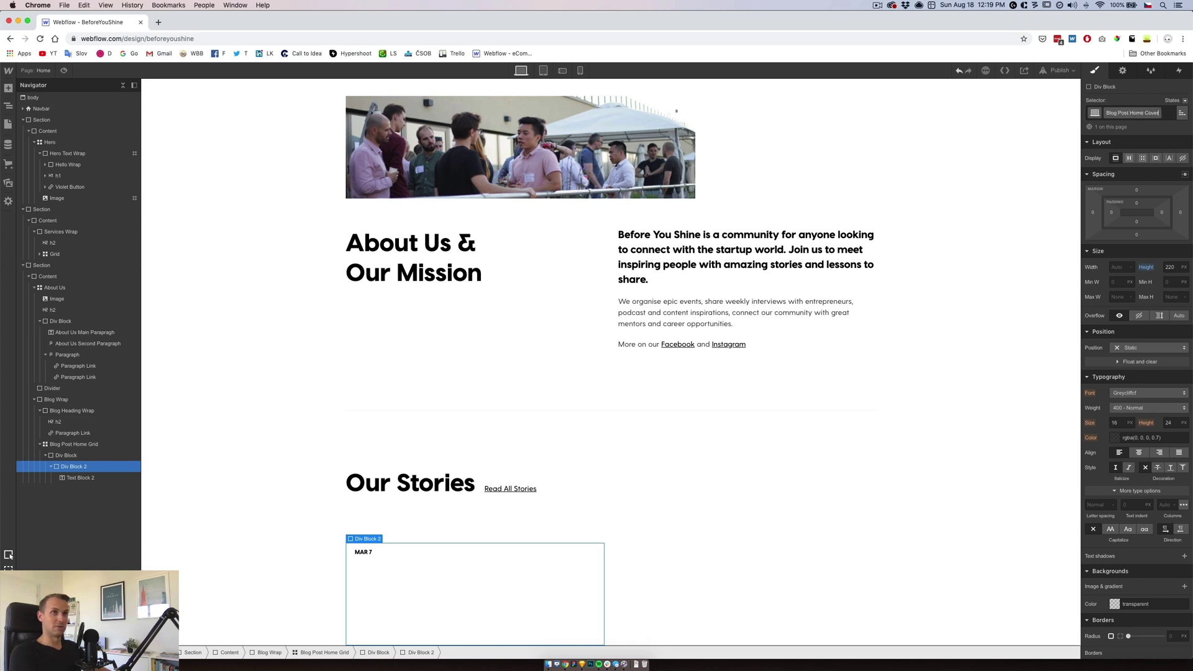
pyautogui.press('Return')
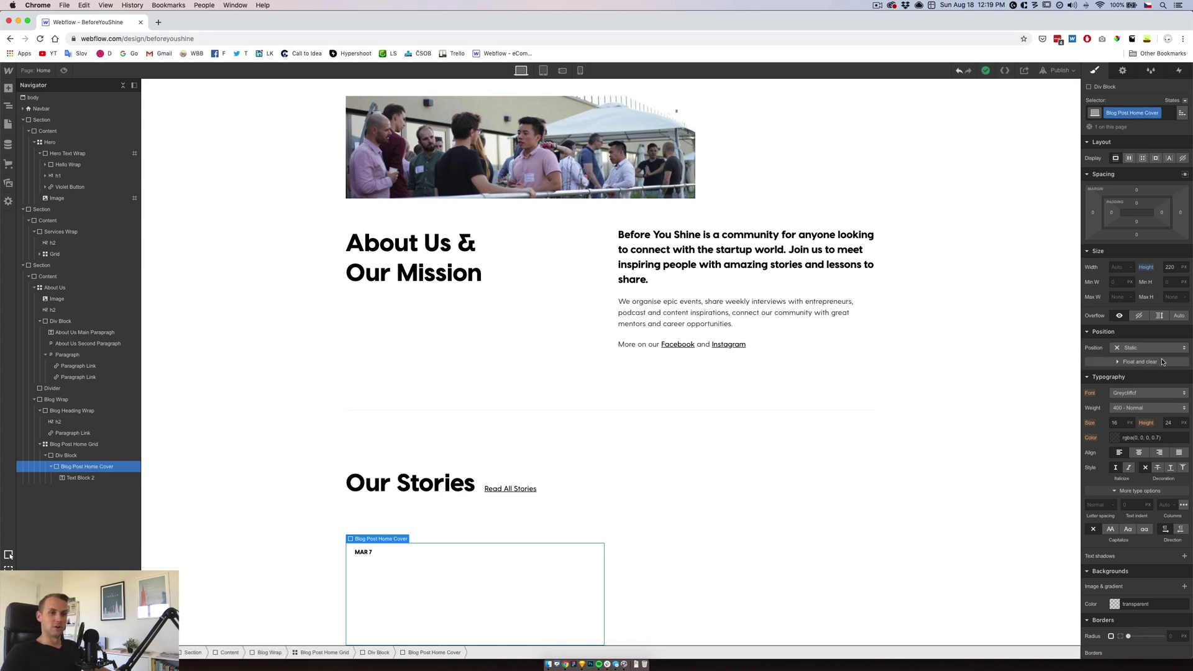
pyautogui.click(1182, 588)
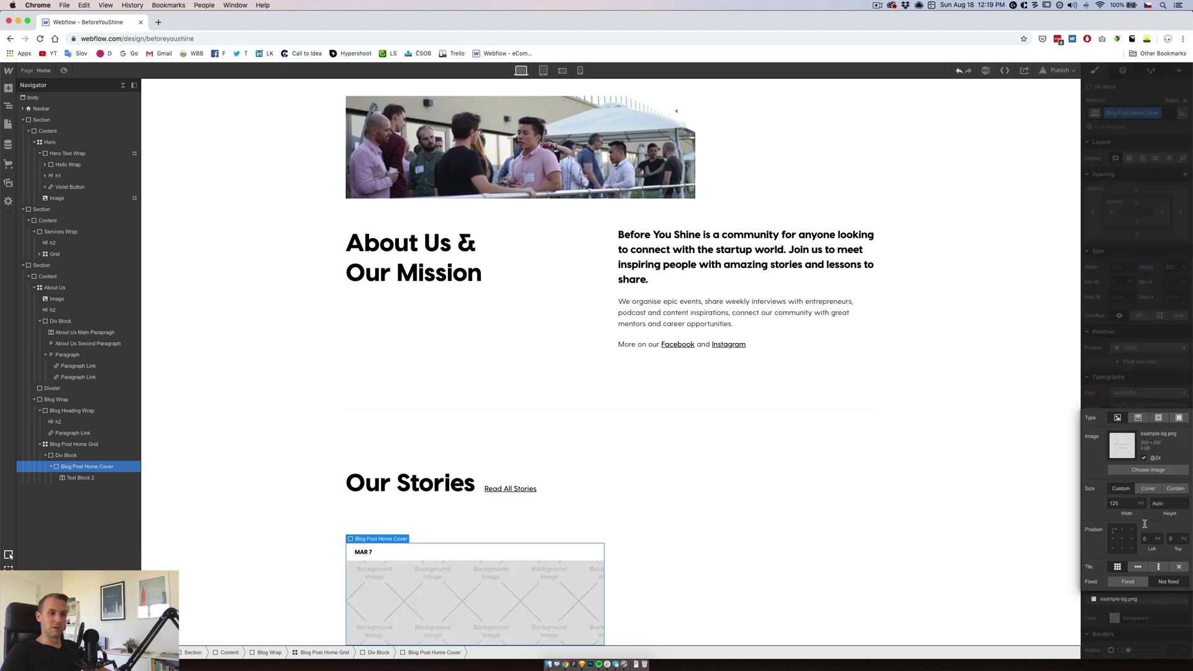
pyautogui.click(1148, 488)
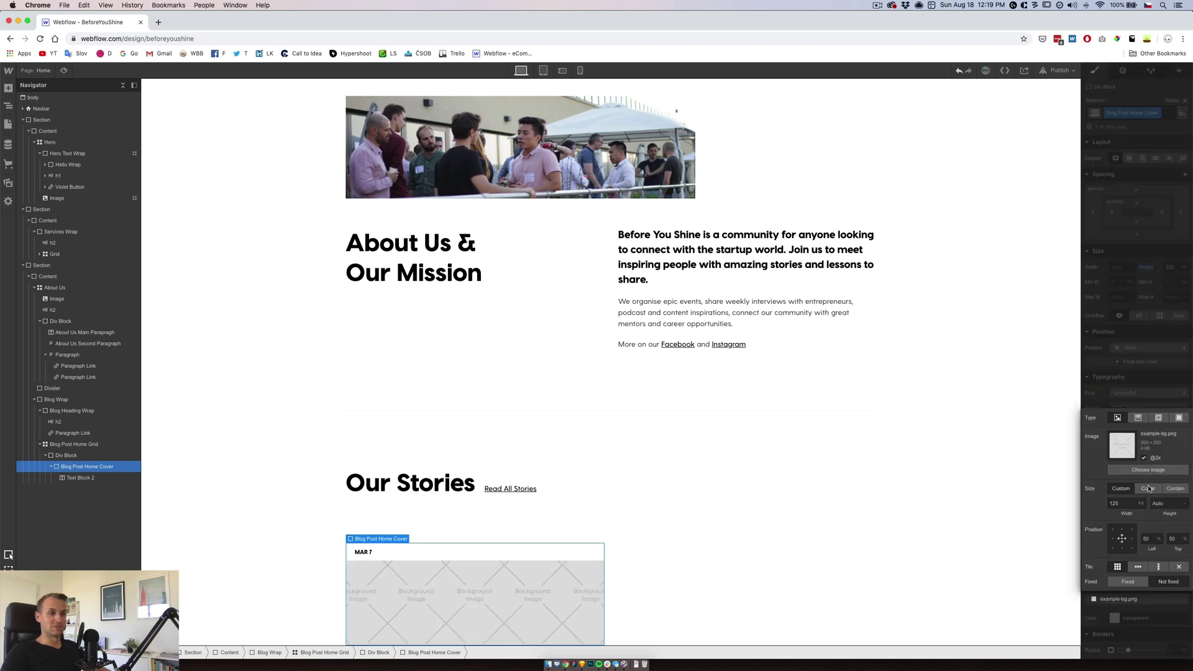
pyautogui.click(1148, 470)
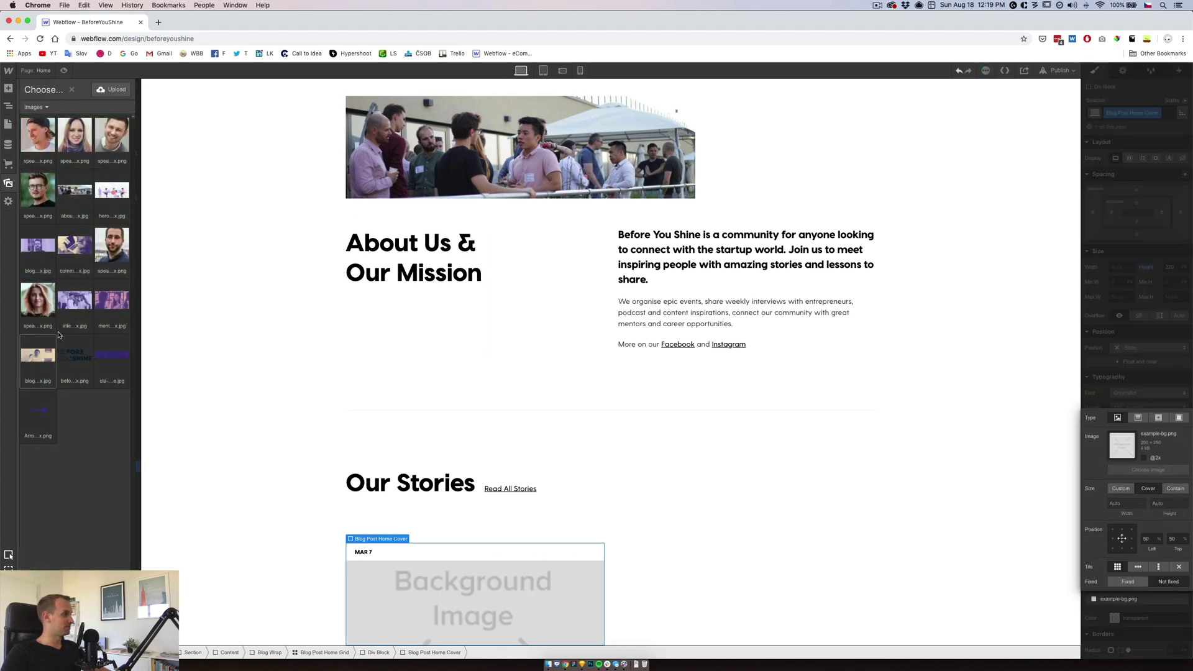
pyautogui.click(45, 247)
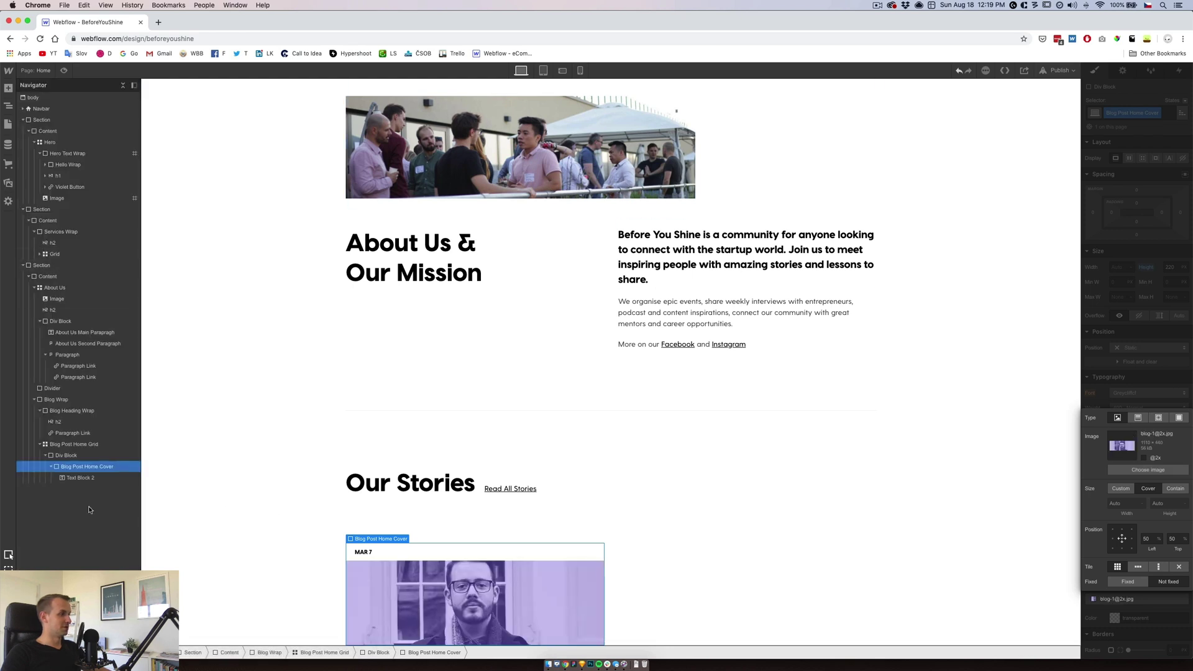
# - Try a flex layout on the MAR 7 text block, then return its display to block
pyautogui.click(73, 478)
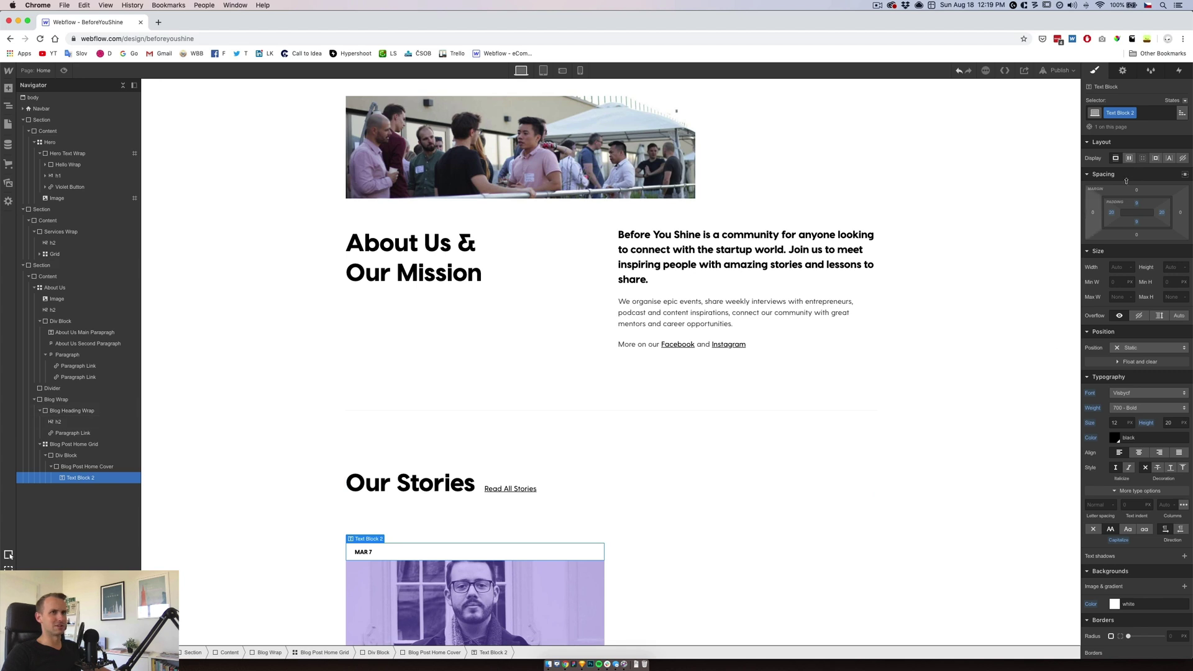
pyautogui.click(1129, 159)
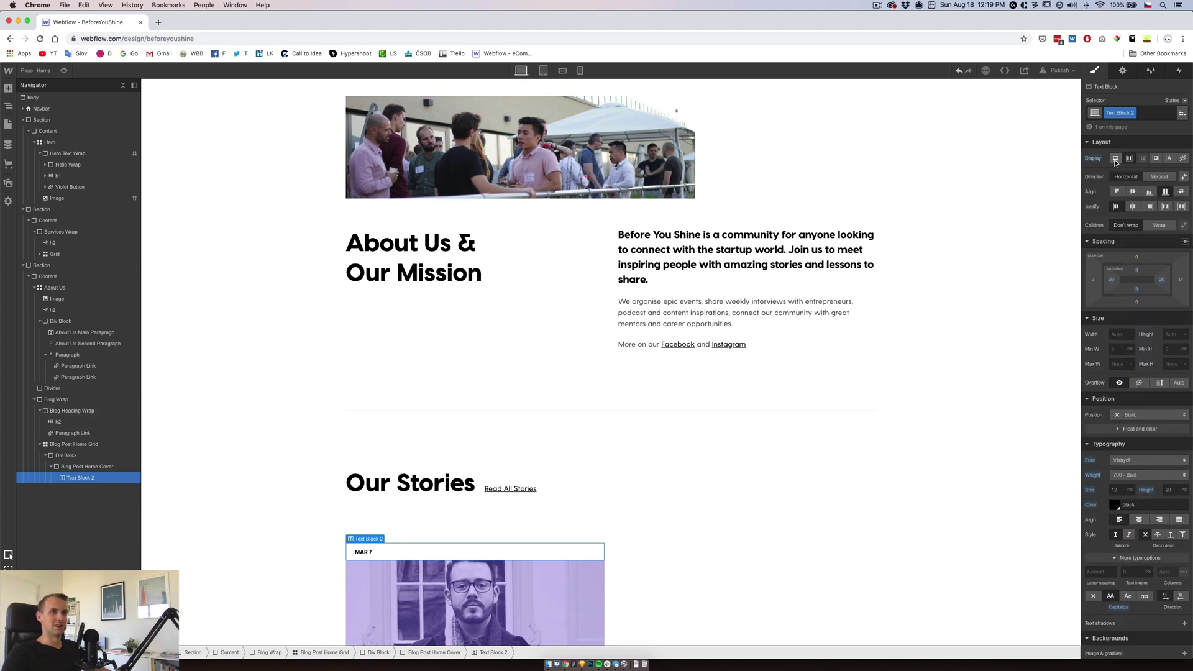
pyautogui.click(1117, 160)
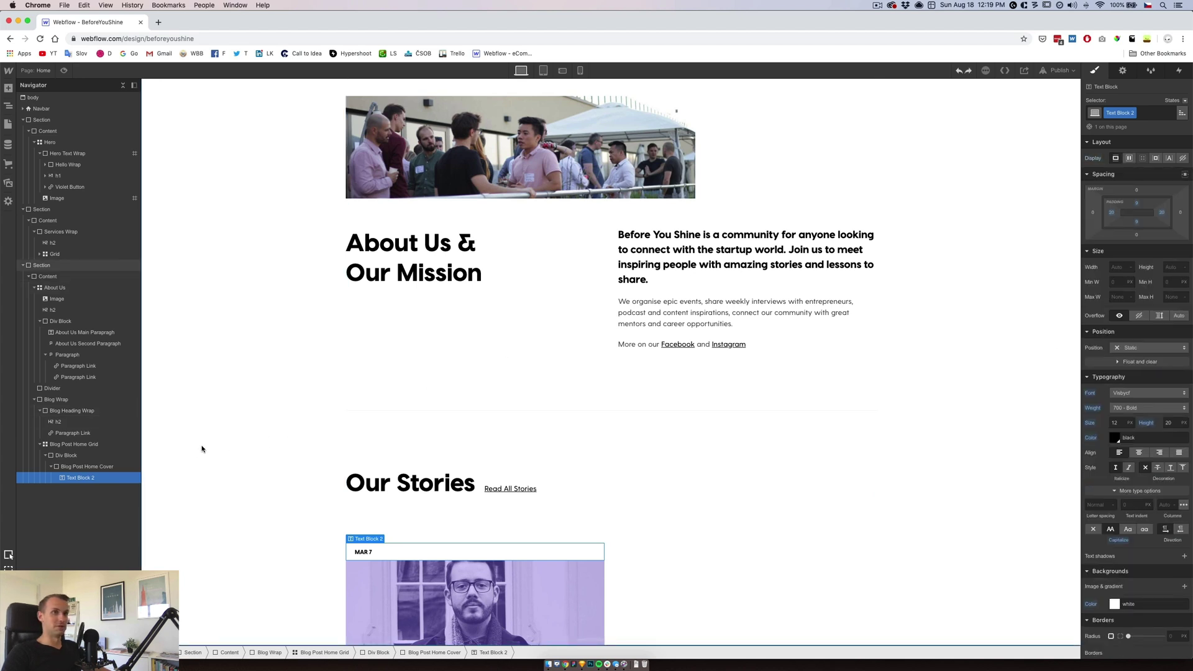
# - Set Blog Post Home Cover to a horizontal flex layout with its children aligned to the start
pyautogui.click(104, 467)
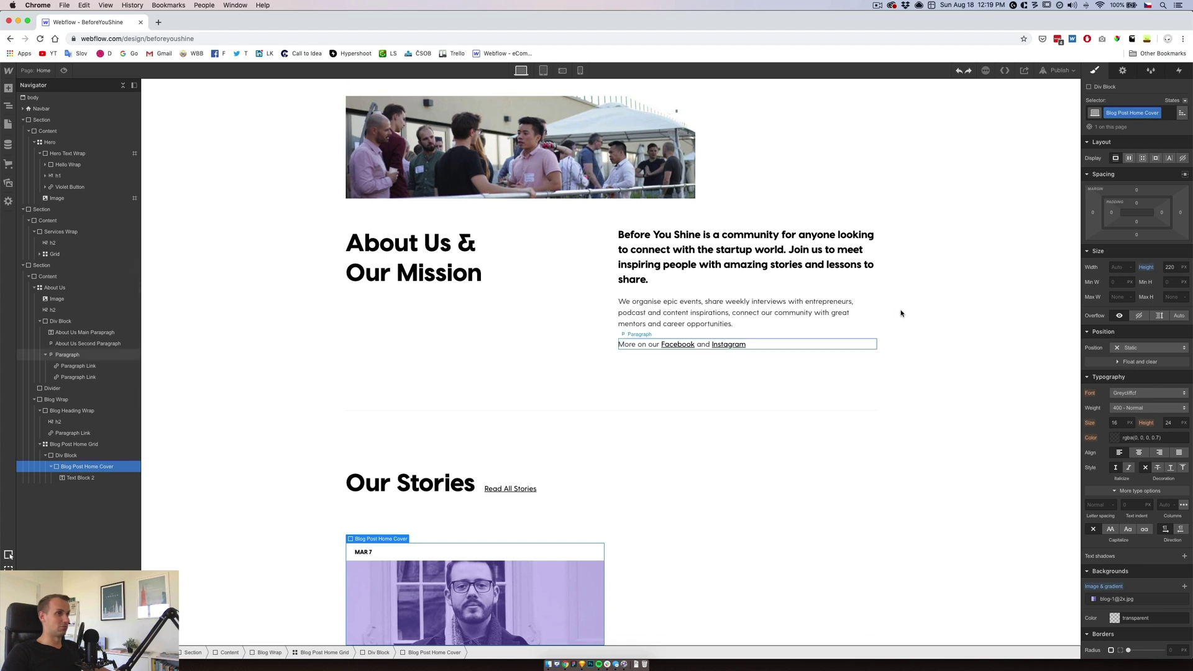
pyautogui.click(1143, 160)
pyautogui.click(1129, 159)
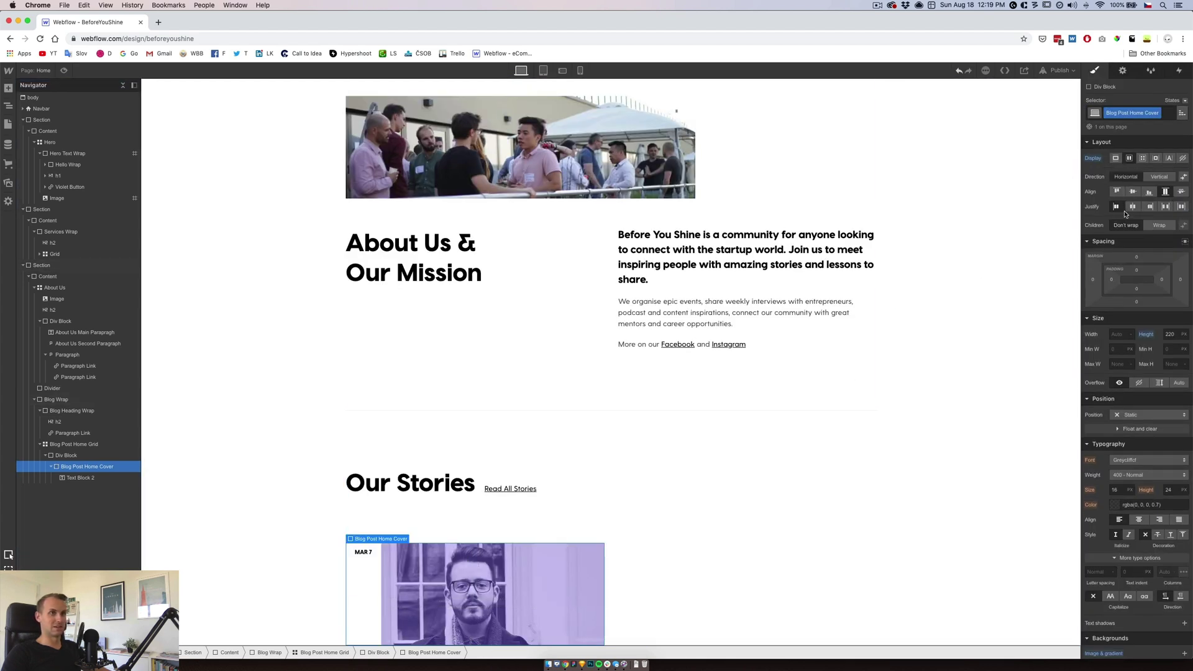
pyautogui.click(1116, 192)
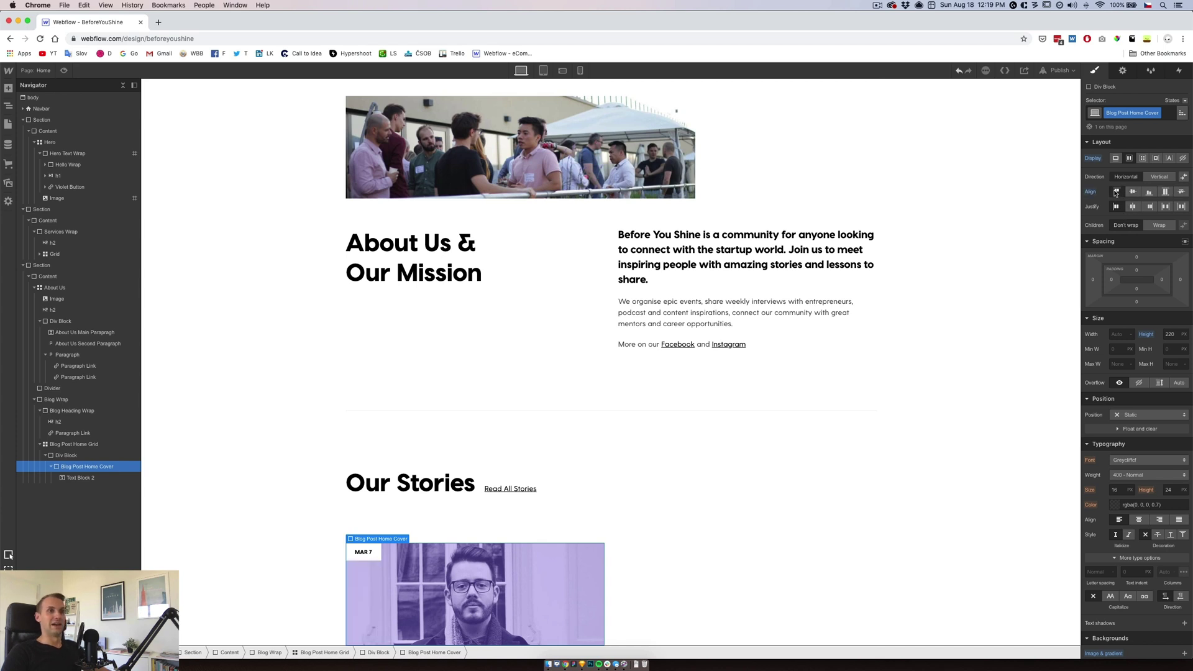
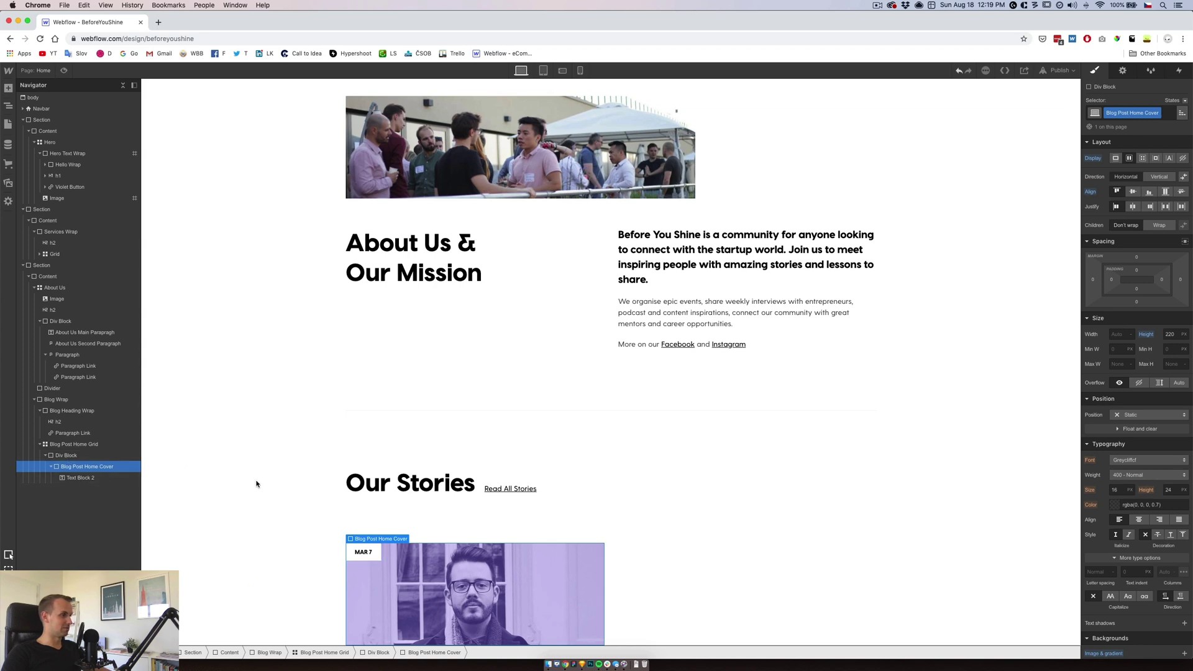
# - Check the first story's layout in Sketch, return to Webflow and copy the Community heading from the "All the fun we provide" section
pyautogui.click(582, 665)
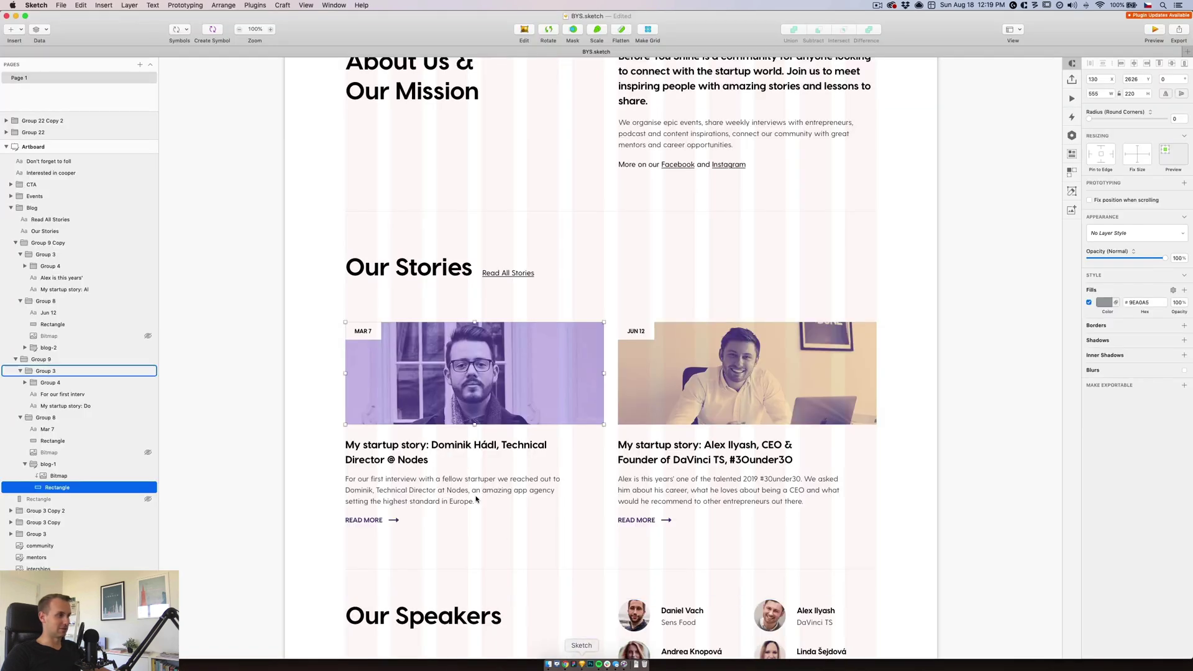
pyautogui.click(566, 664)
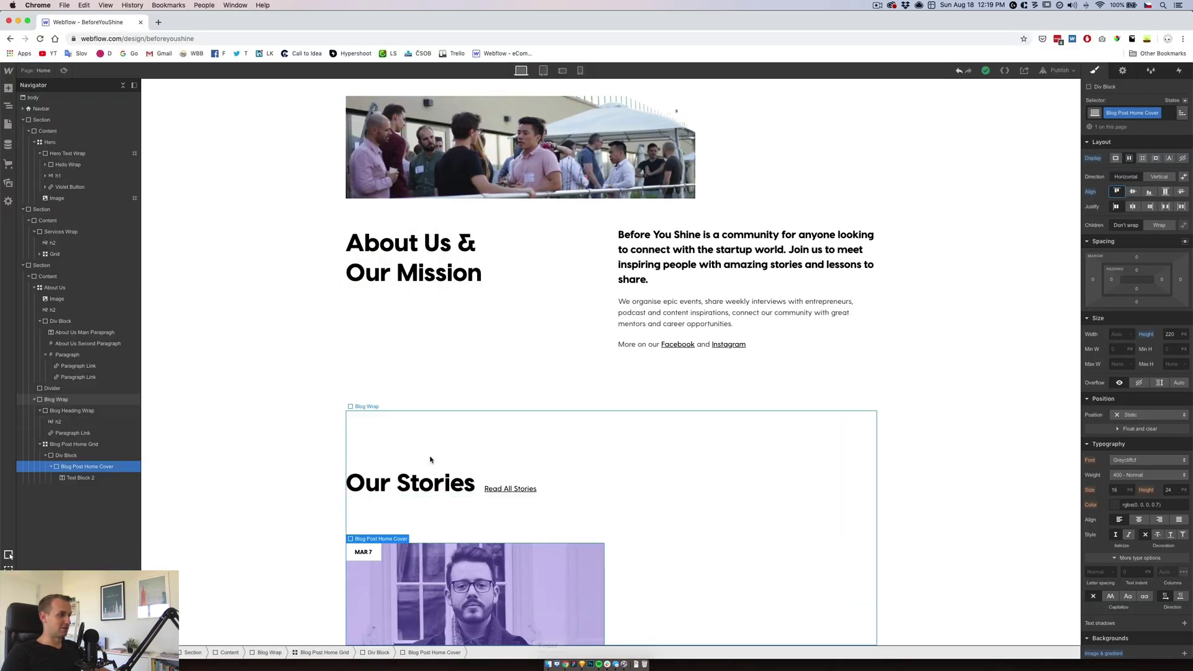
pyautogui.scroll(10, 323, 354)
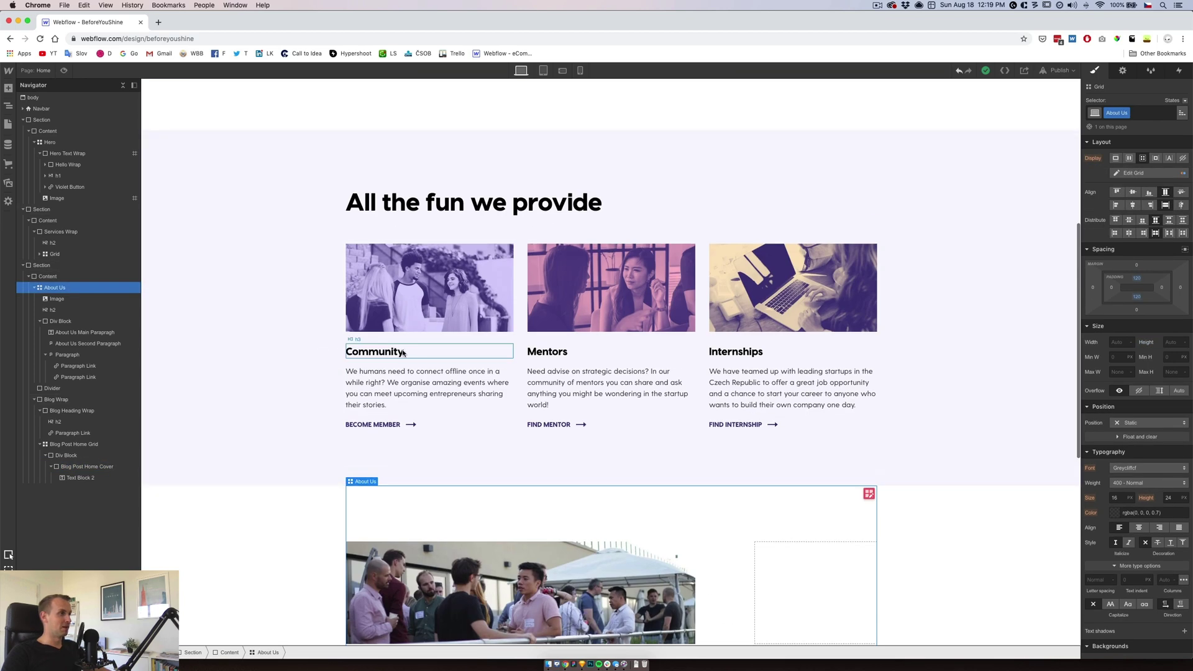
pyautogui.click(374, 352)
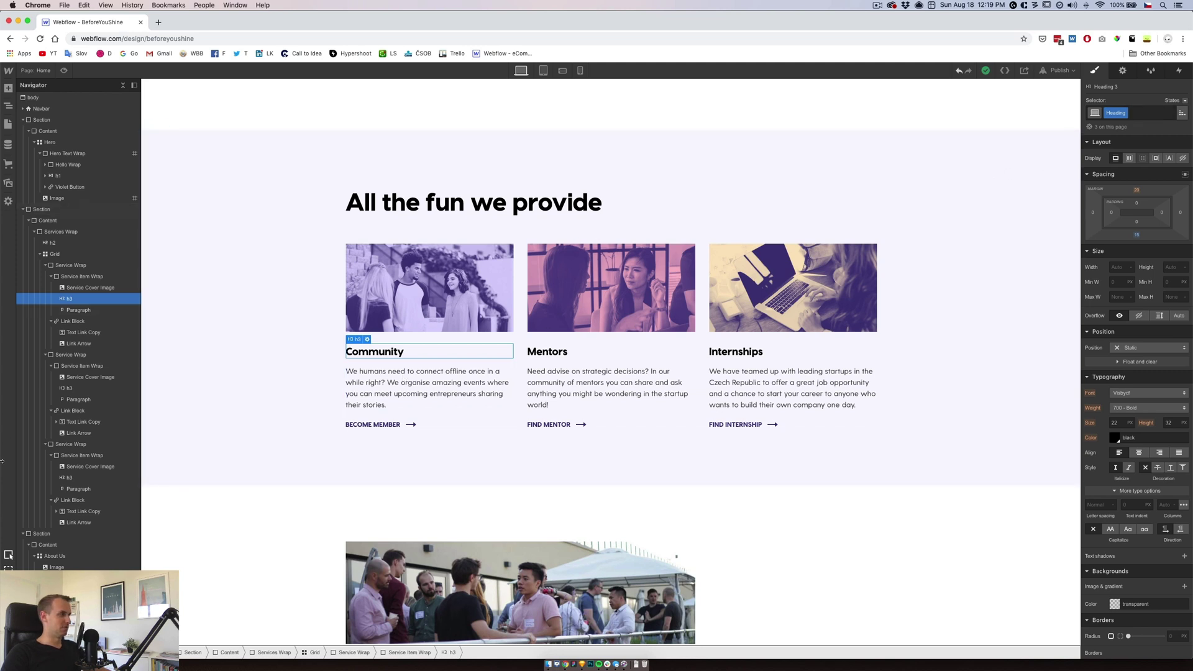
pyautogui.scroll(-3, 427, 487)
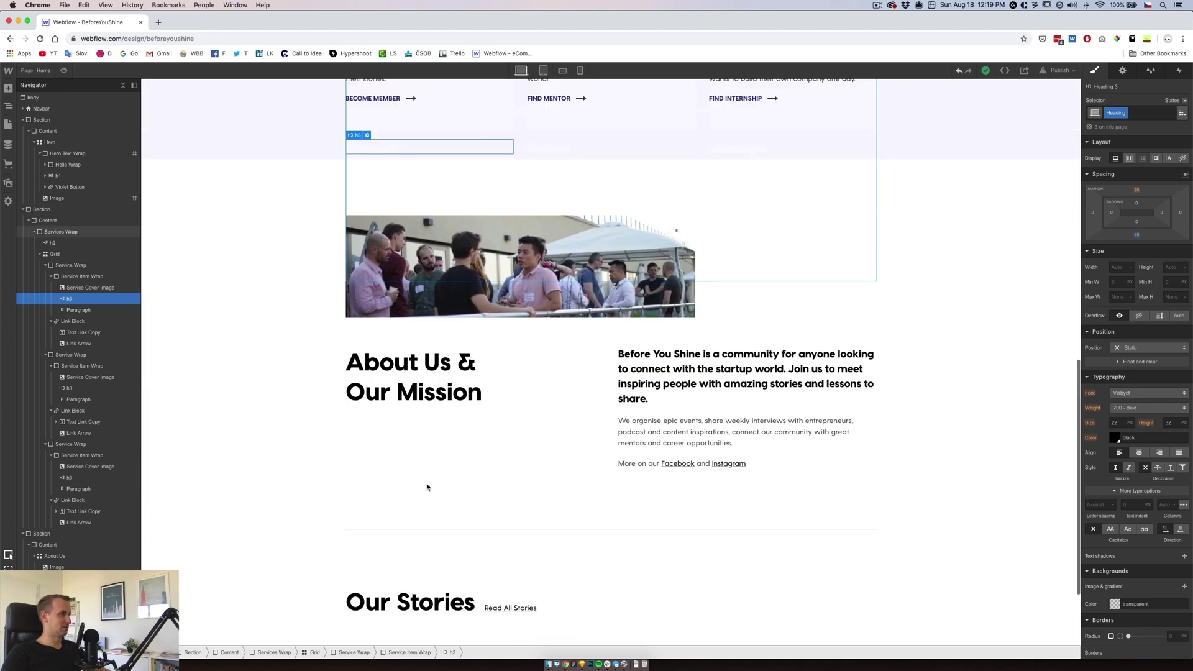
pyautogui.scroll(-10, 427, 486)
pyautogui.click(397, 572)
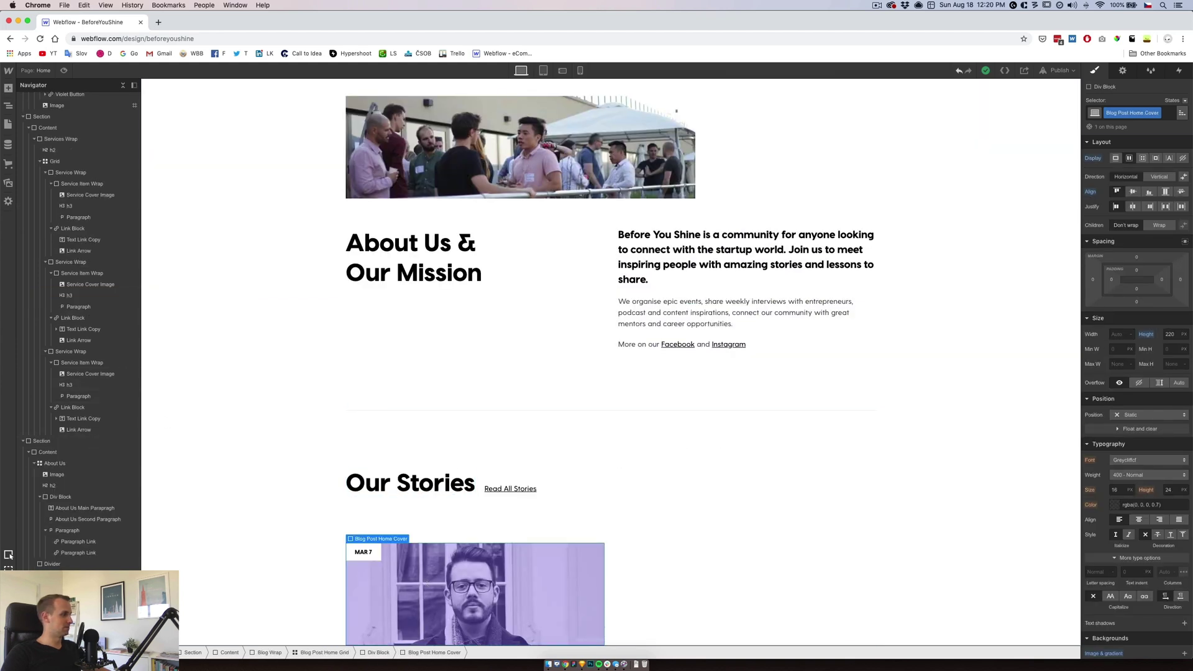
pyautogui.press('Up')
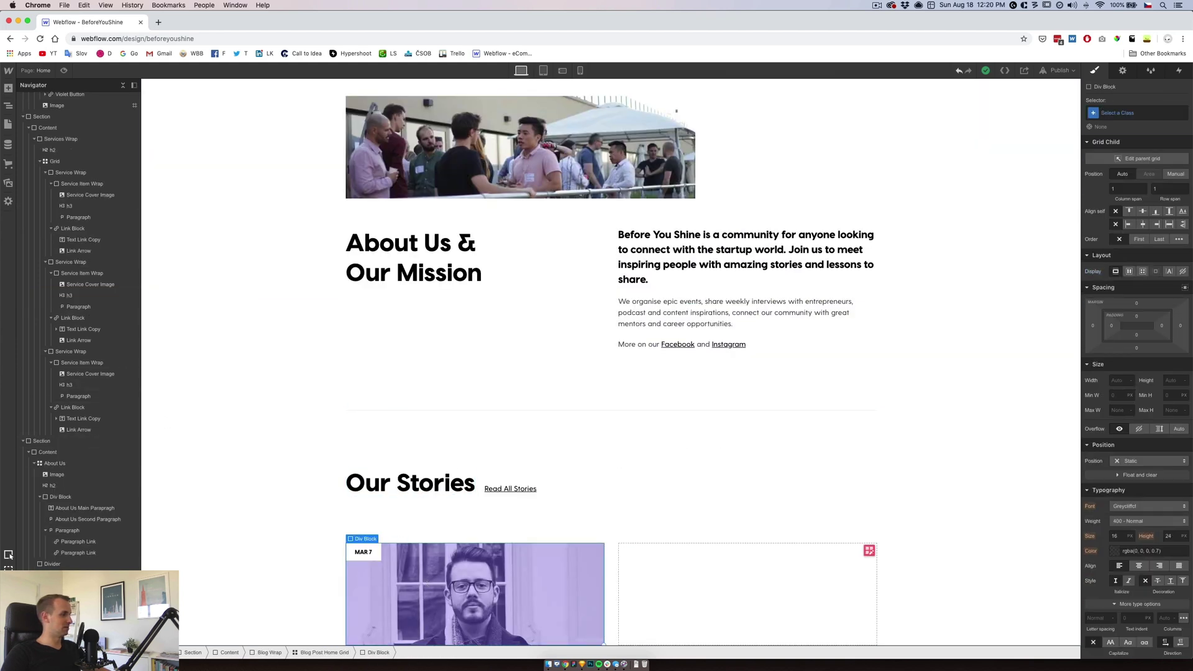
# - Rename the MAR 7 text block's class as "Blog Post Date Label" and paste the Community heading below the story cover
pyautogui.click(384, 556)
pyautogui.click(379, 554)
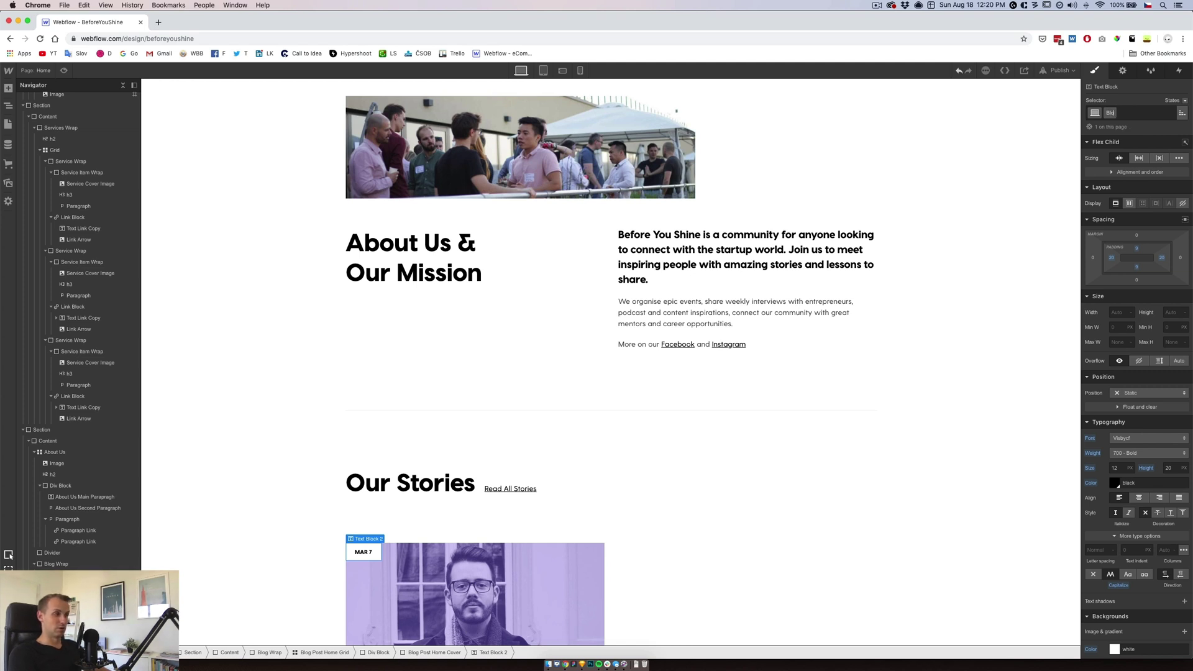
pyautogui.write('Blog Post Date Label')
pyautogui.press('Return')
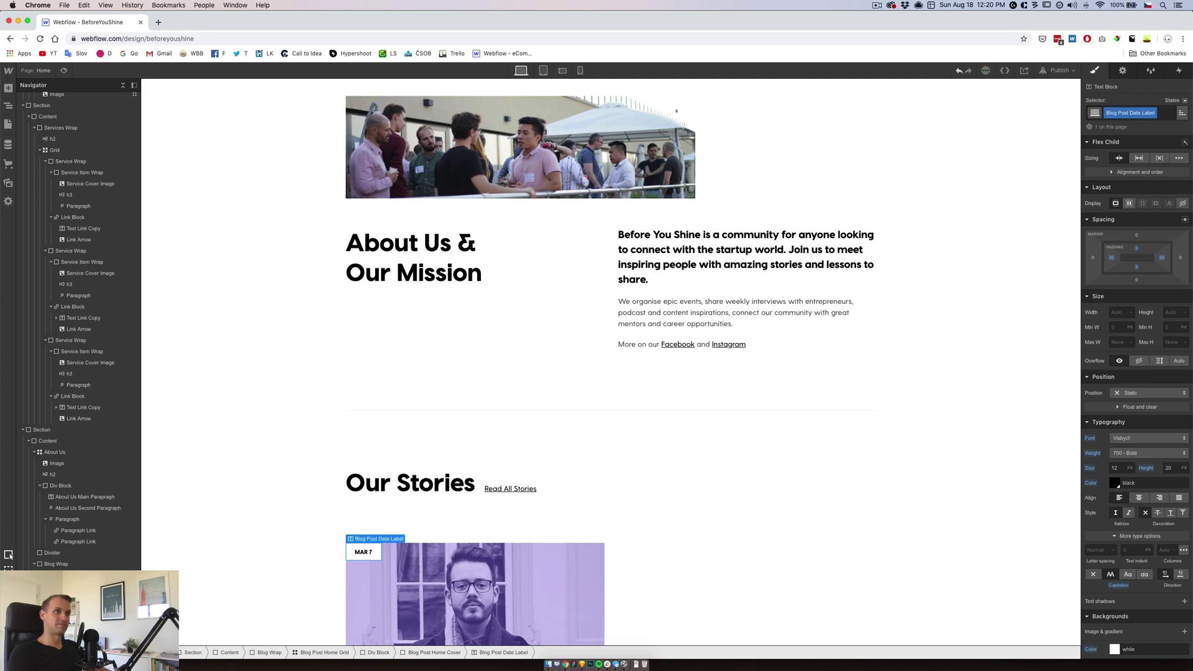
pyautogui.click(373, 630)
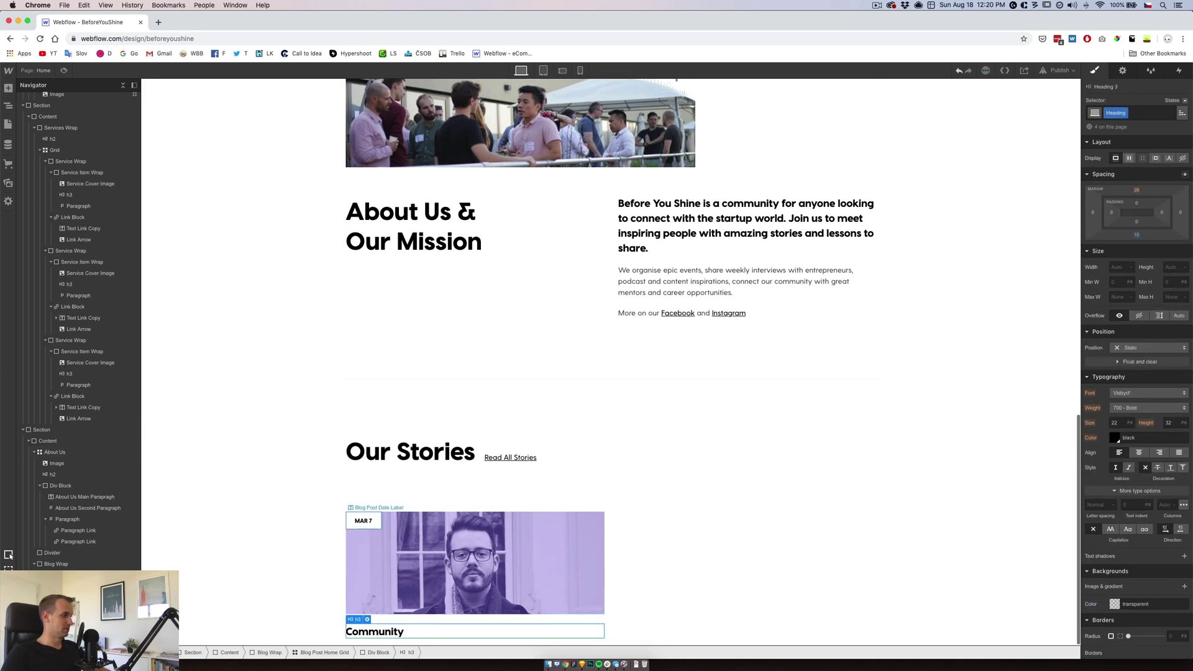
# - Check the Service Cover Image's bottom margin and set a matching bottom margin on Blog Post Home Cover
pyautogui.scroll(10, 325, 372)
pyautogui.scroll(2, 325, 372)
pyautogui.scroll(-5, 325, 371)
pyautogui.click(441, 205)
pyautogui.scroll(-6, 441, 205)
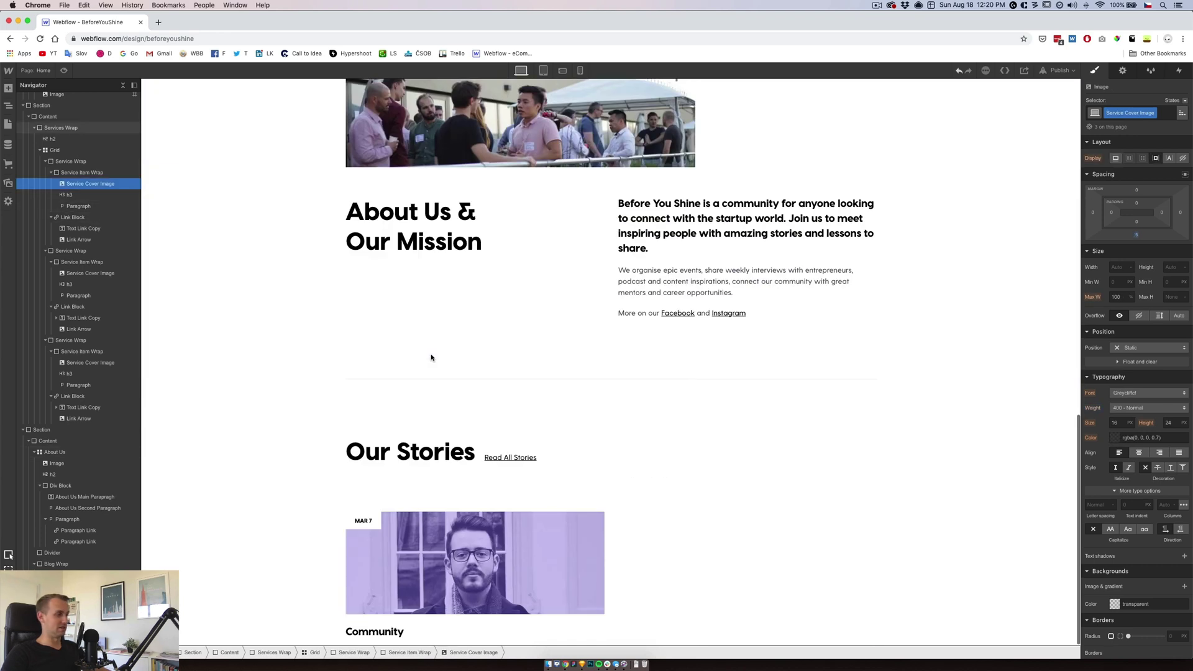
pyautogui.click(430, 529)
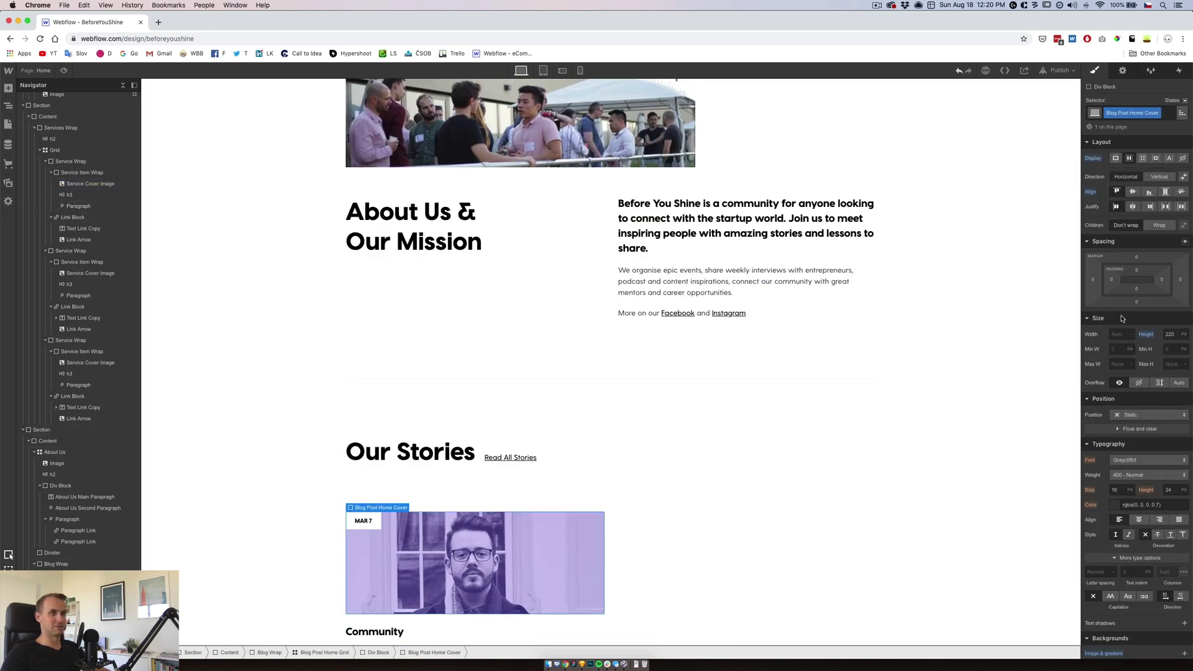
pyautogui.click(1137, 302)
pyautogui.press('Escape')
# - Copy the Community paragraph from the services section into the div block below the story heading
pyautogui.scroll(8, 472, 336)
pyautogui.click(398, 522)
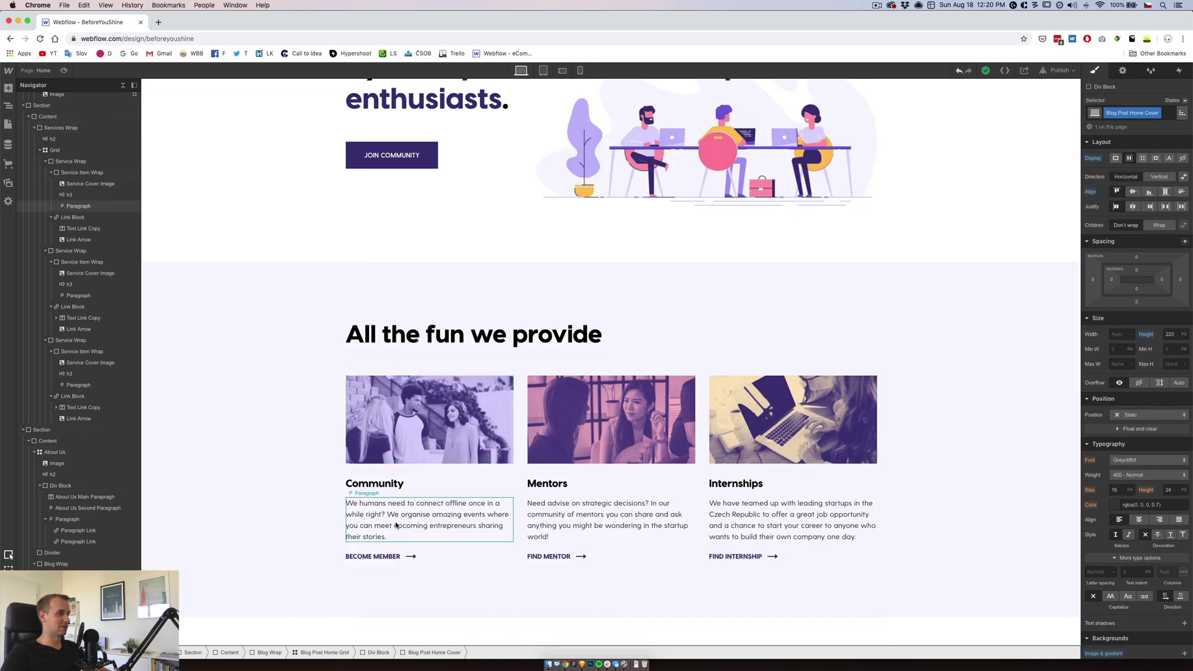
pyautogui.scroll(-6, 321, 516)
pyautogui.scroll(-1, 322, 517)
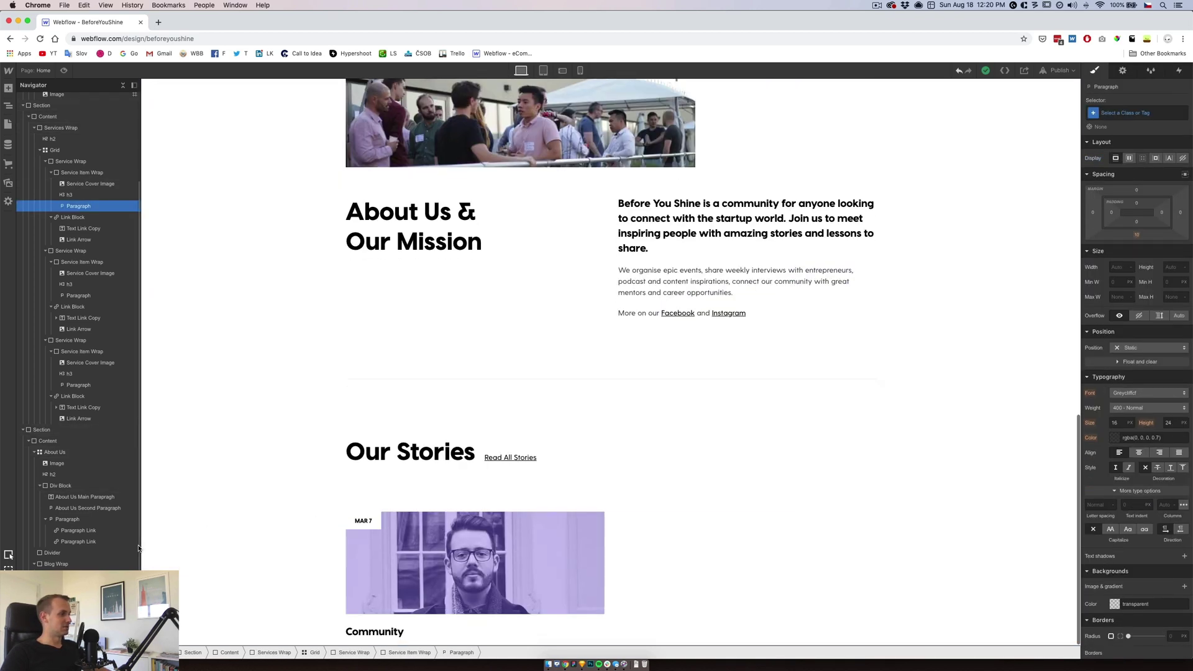
pyautogui.click(351, 516)
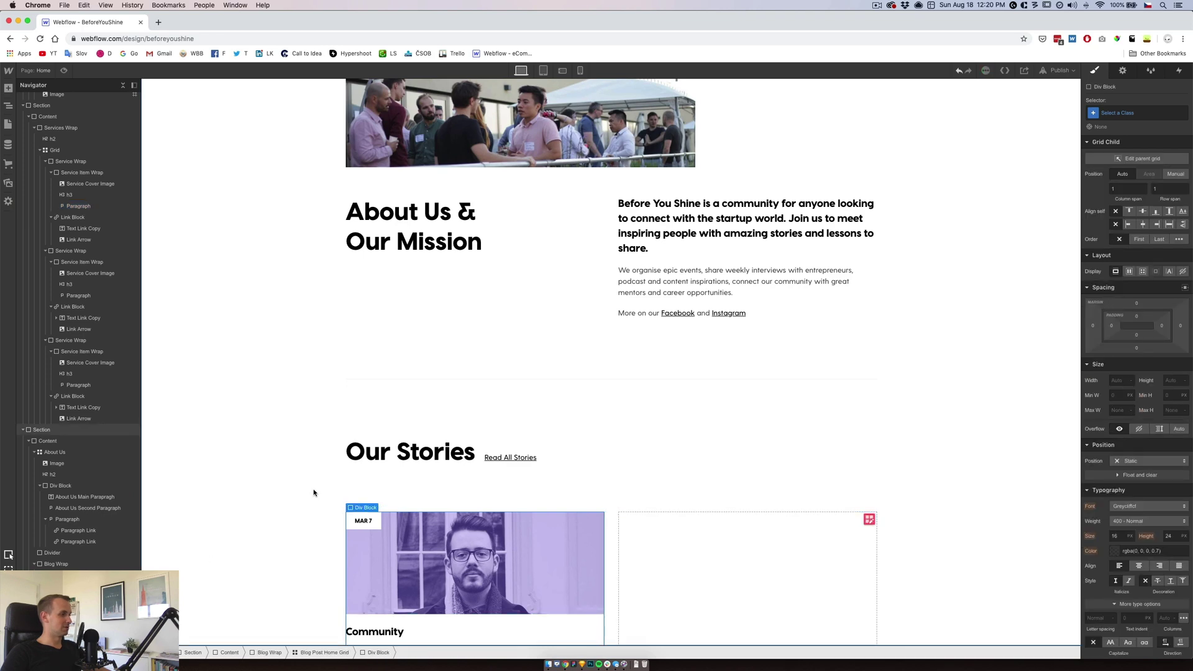
pyautogui.scroll(-2, 330, 482)
# - Copy the first story's title from Sketch and replace the Community heading text under the MAR 7 cover with it in Webflow
pyautogui.click(578, 665)
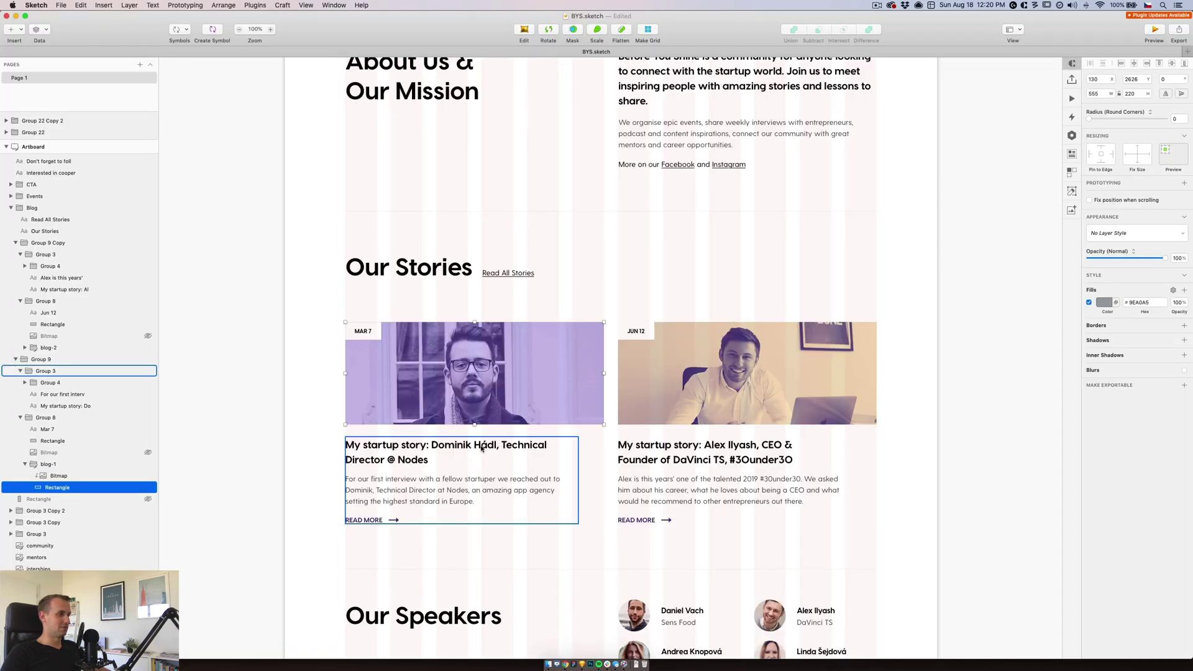
pyautogui.doubleClick(446, 444)
pyautogui.doubleClick(447, 444)
pyautogui.press('super+c')
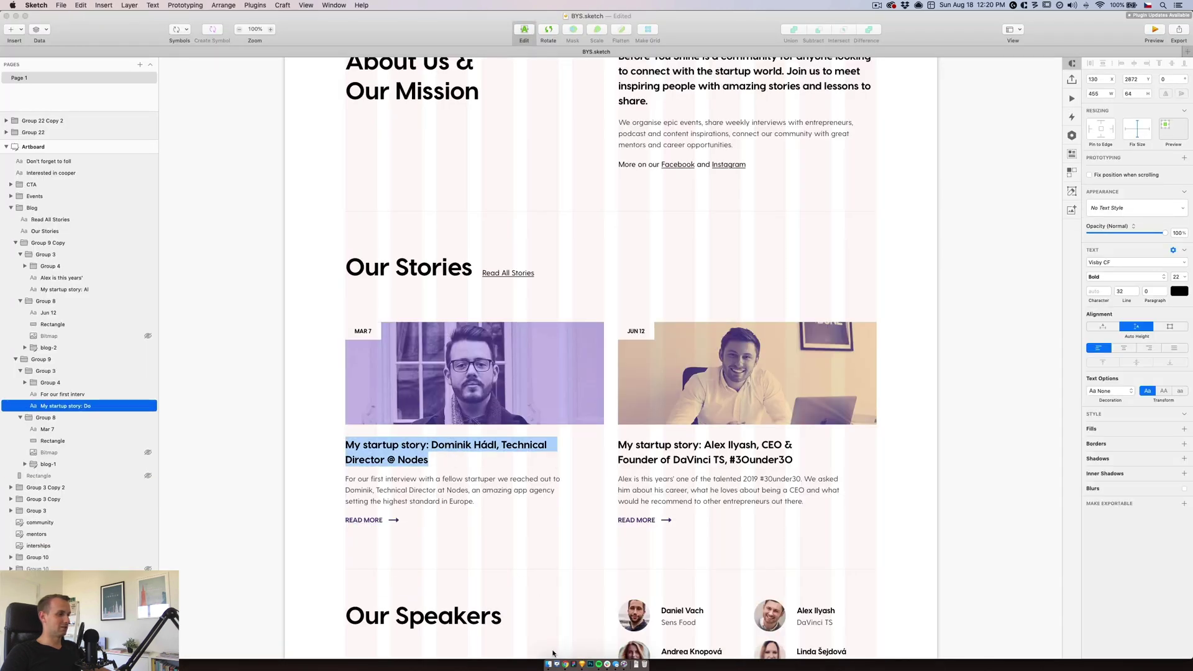
pyautogui.click(566, 664)
pyautogui.doubleClick(406, 595)
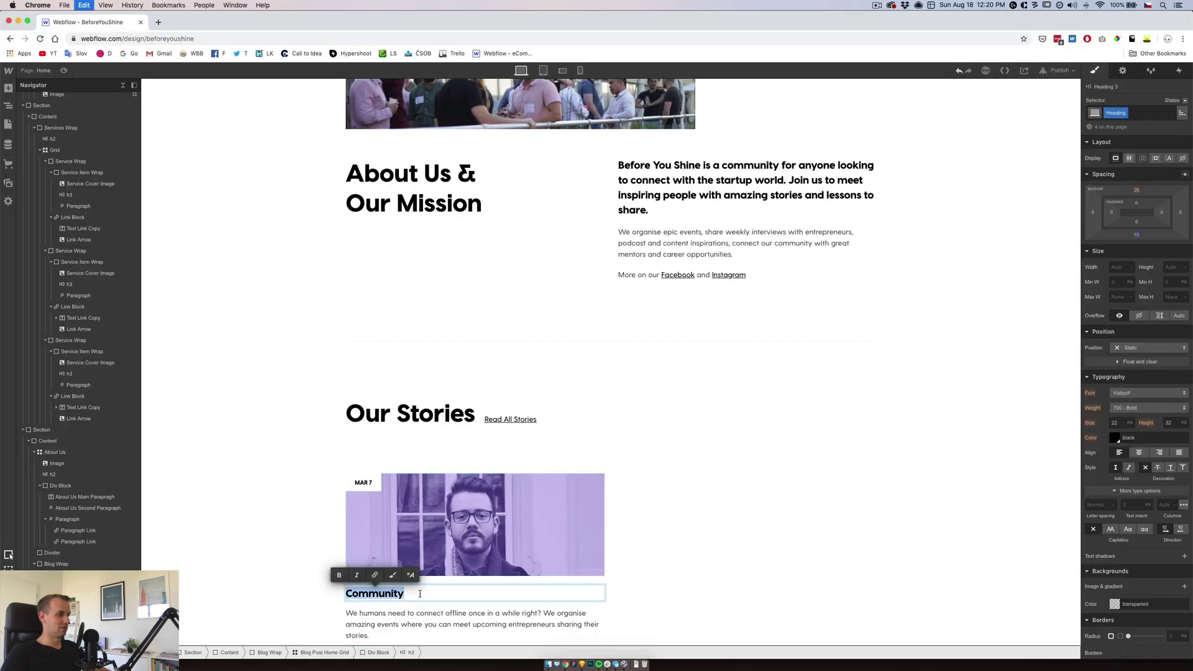
pyautogui.press('super+v')
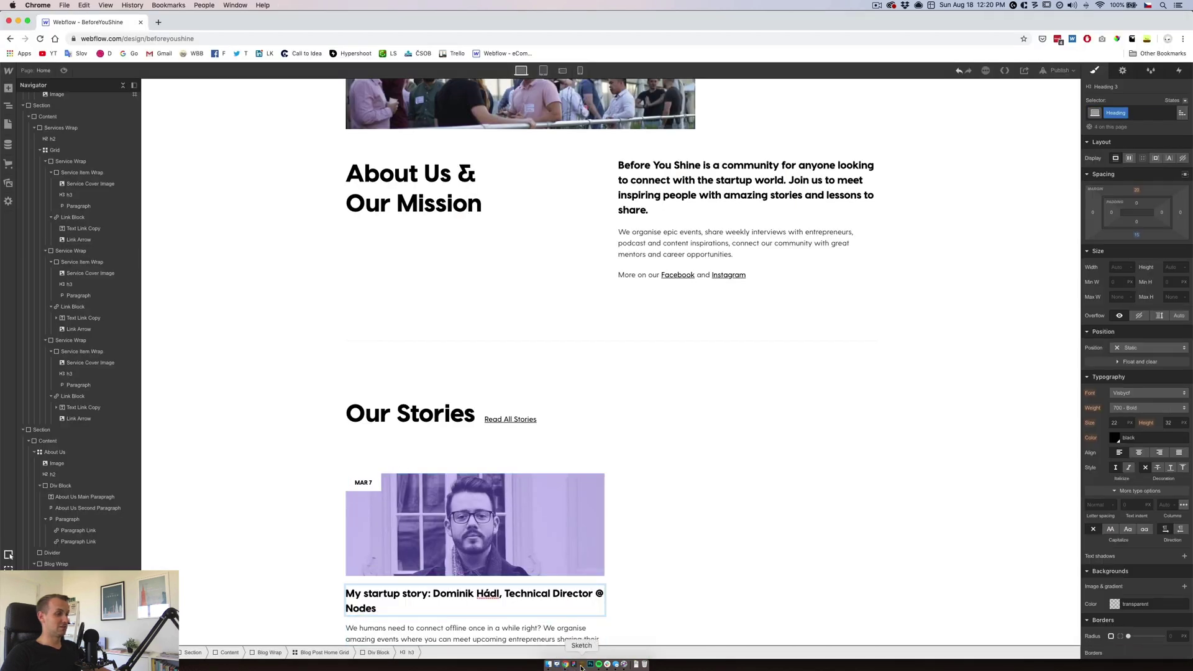
# - Copy the first story's description from Sketch and replace the paragraph text under the story title with it in Webflow
pyautogui.click(581, 665)
pyautogui.press('Escape')
pyautogui.doubleClick(430, 494)
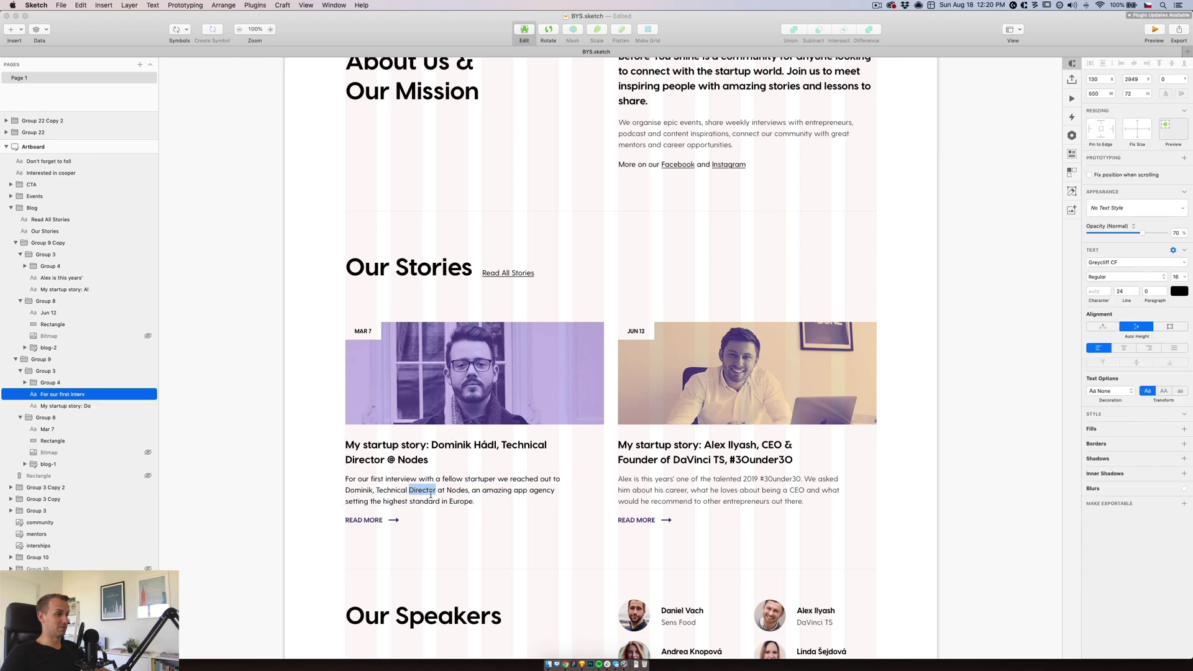
pyautogui.press('super+a')
pyautogui.press('super+c')
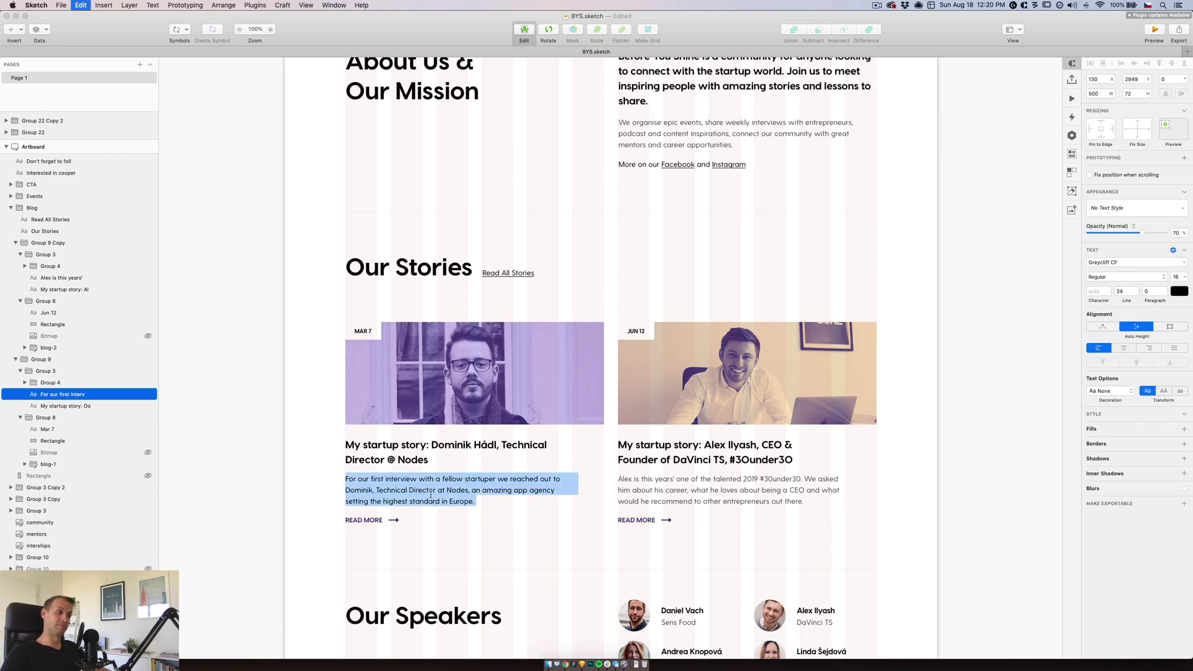
pyautogui.click(565, 665)
pyautogui.scroll(-1, 451, 559)
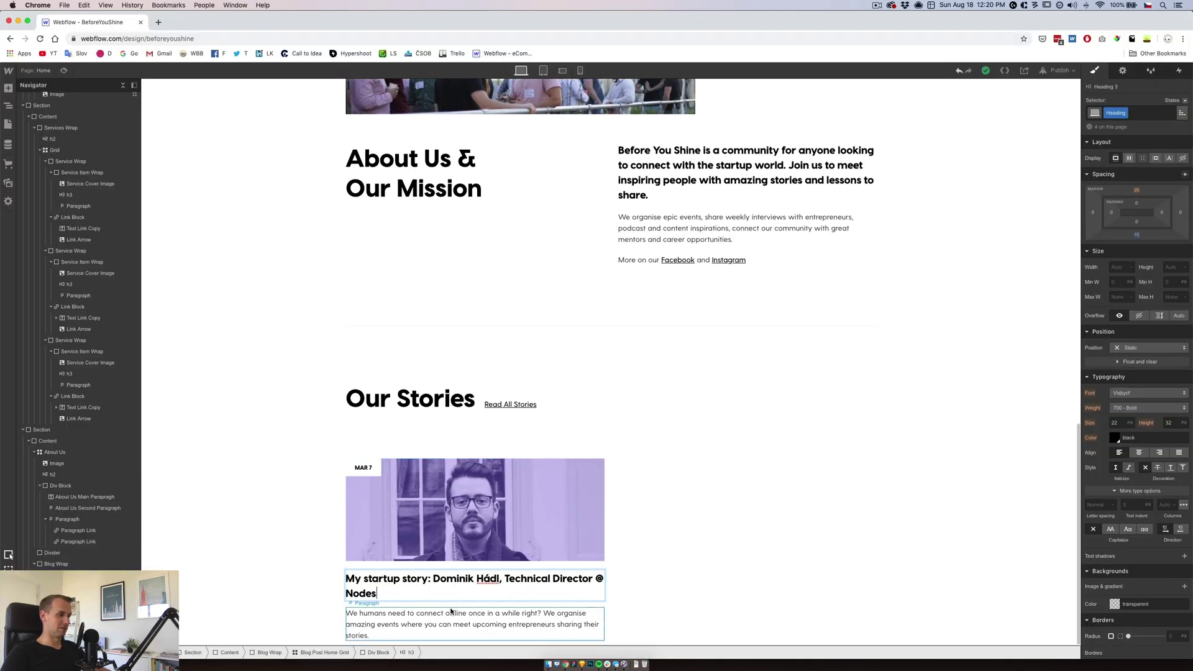
pyautogui.doubleClick(450, 609)
pyautogui.press('super+a')
pyautogui.press('super+v')
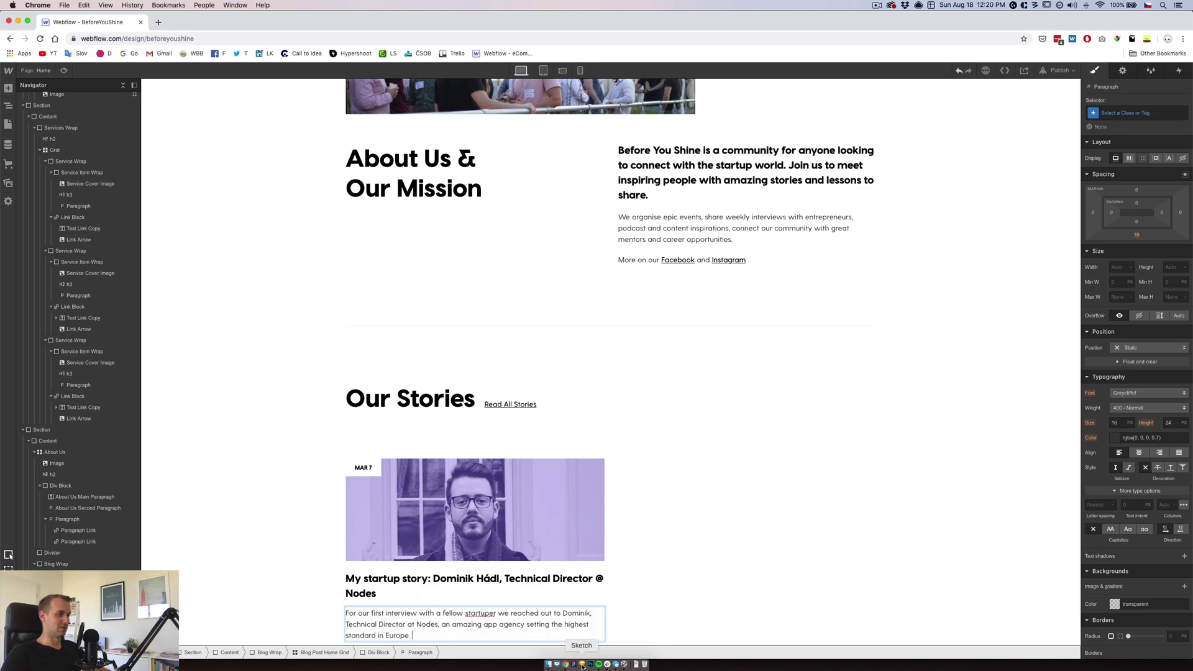
# - Examine the BECOME MEMBER link block in the services section and check its clickable area in the page preview
pyautogui.click(341, 578)
pyautogui.scroll(10, 406, 373)
pyautogui.click(403, 362)
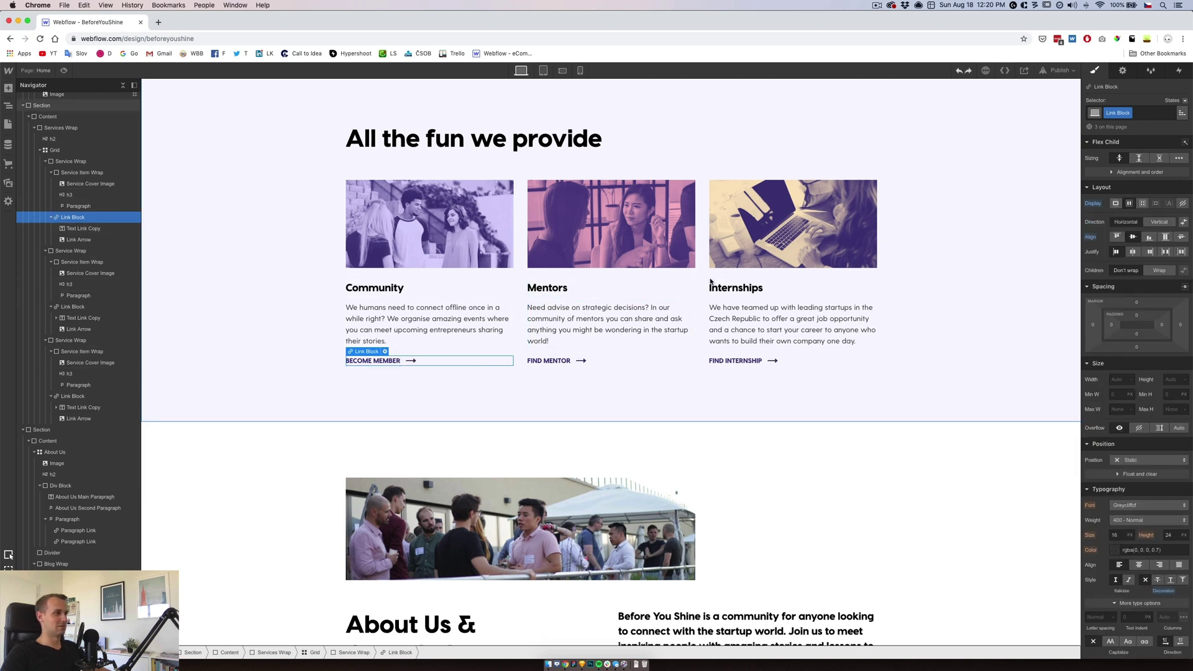
pyautogui.click(51, 216)
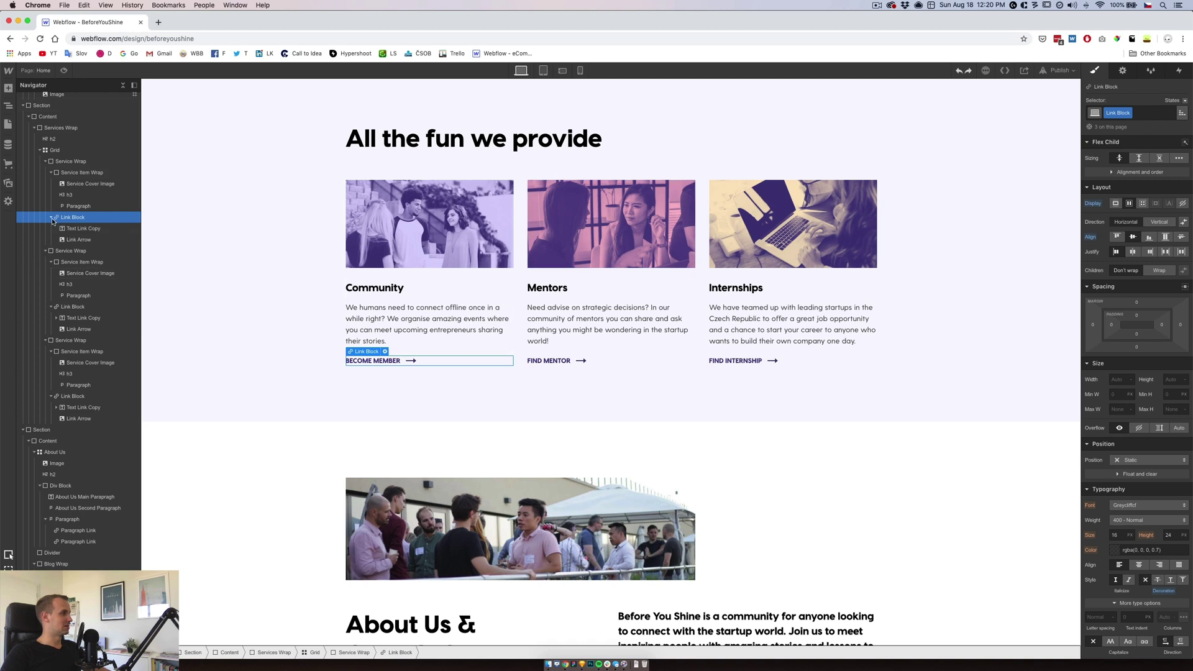
pyautogui.click(51, 172)
pyautogui.click(69, 161)
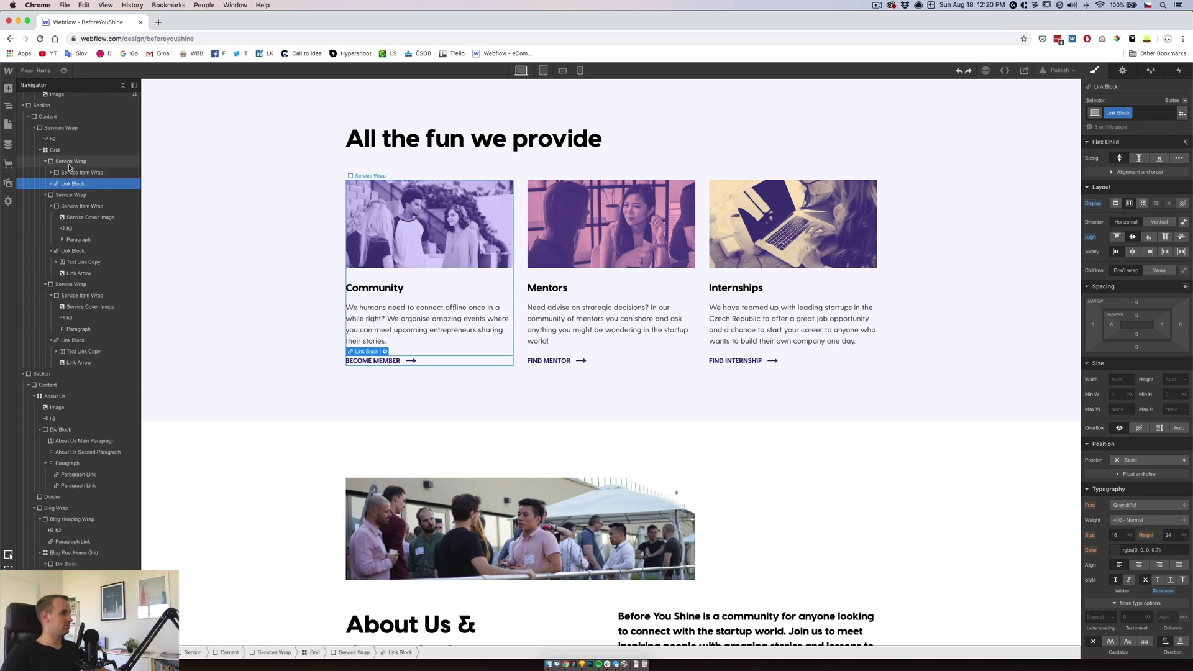
pyautogui.click(468, 361)
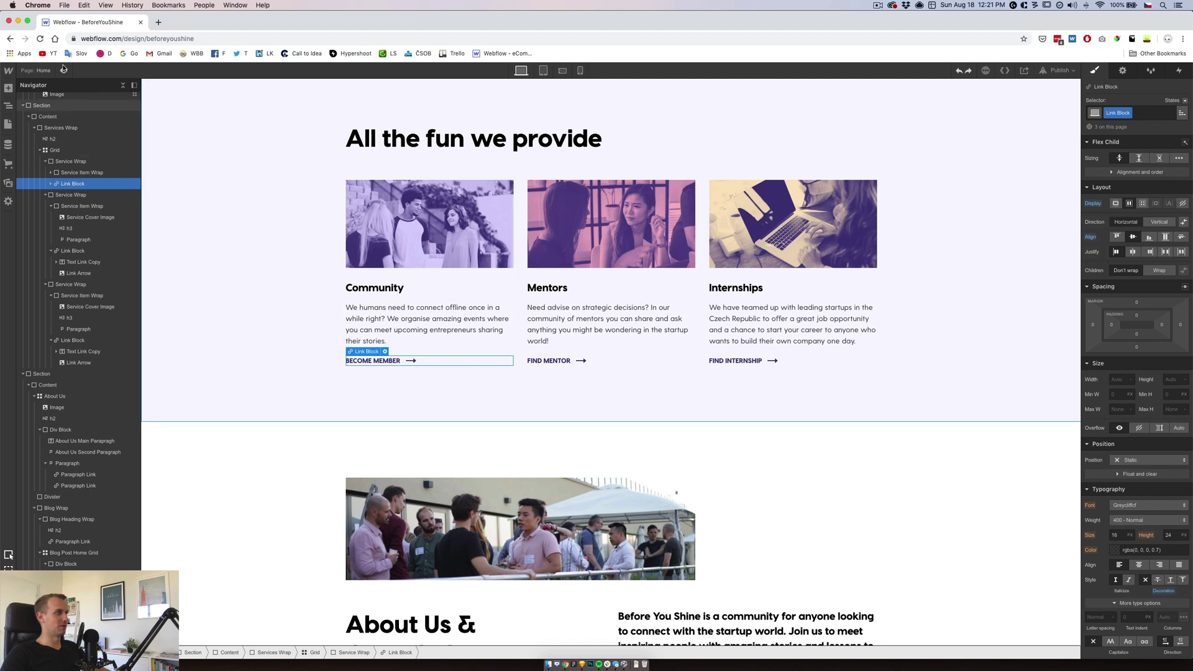
pyautogui.click(63, 70)
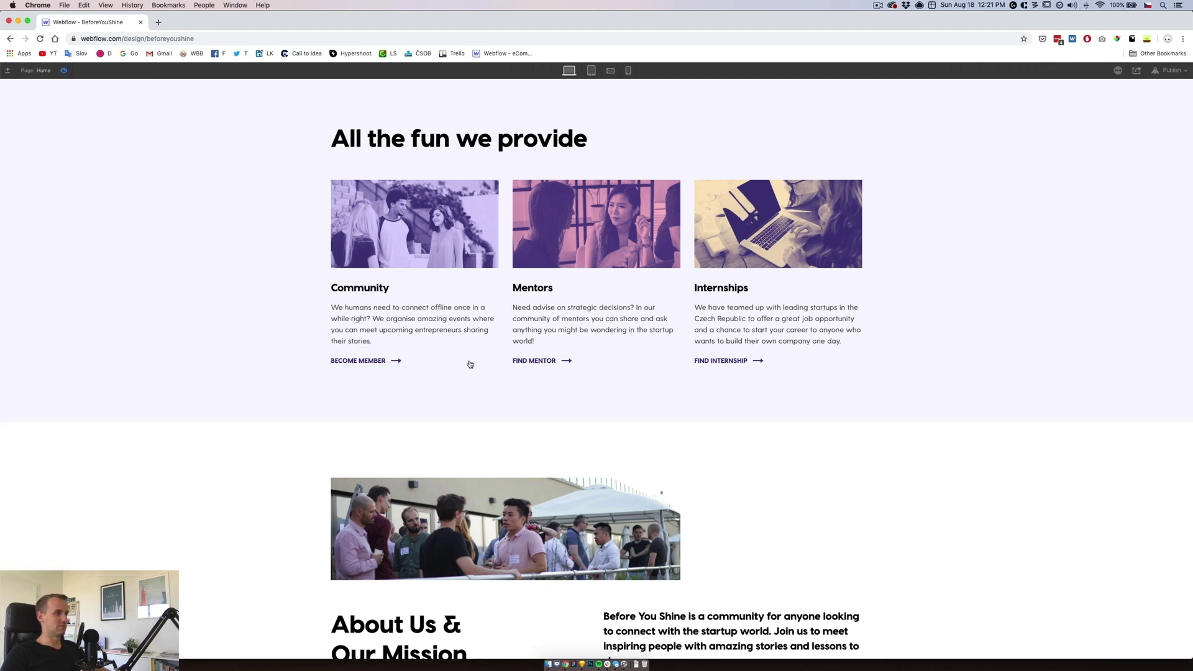
pyautogui.click(64, 71)
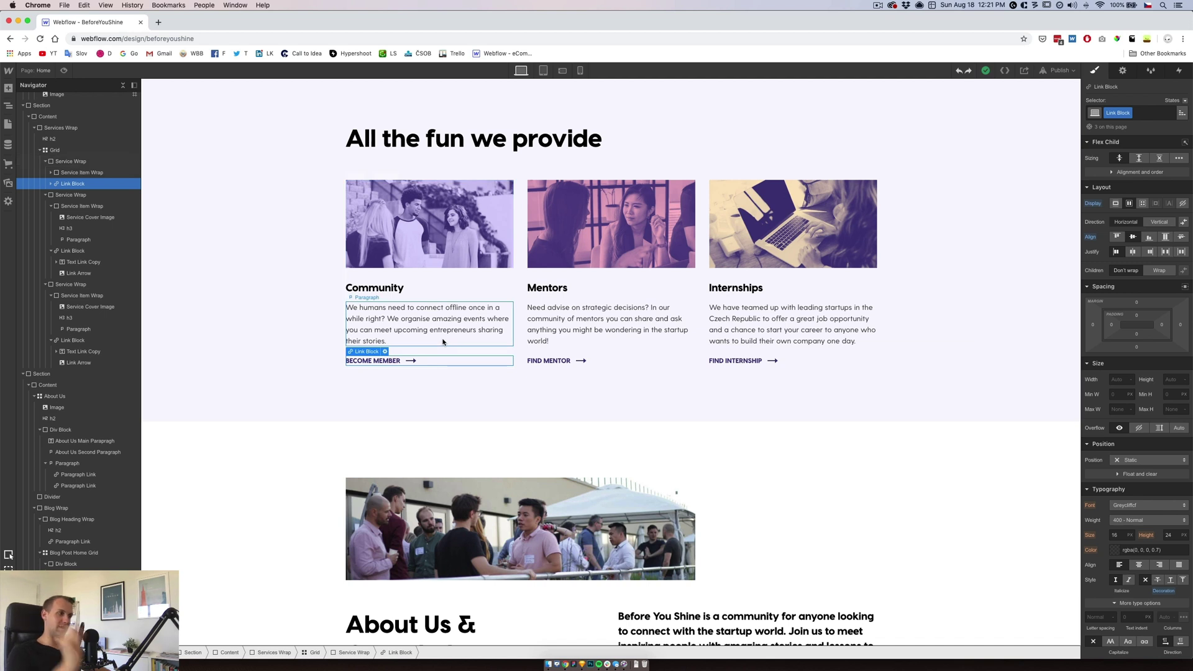
# - Align the Service Wrap's children to the start
pyautogui.click(86, 162)
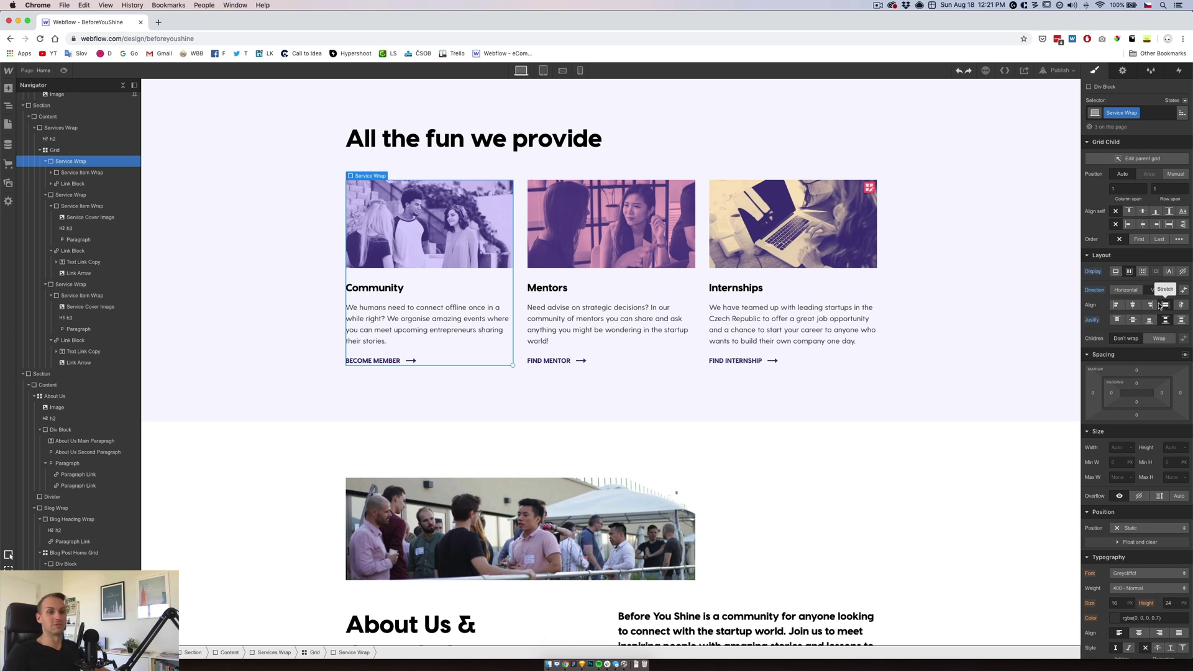
pyautogui.click(1115, 306)
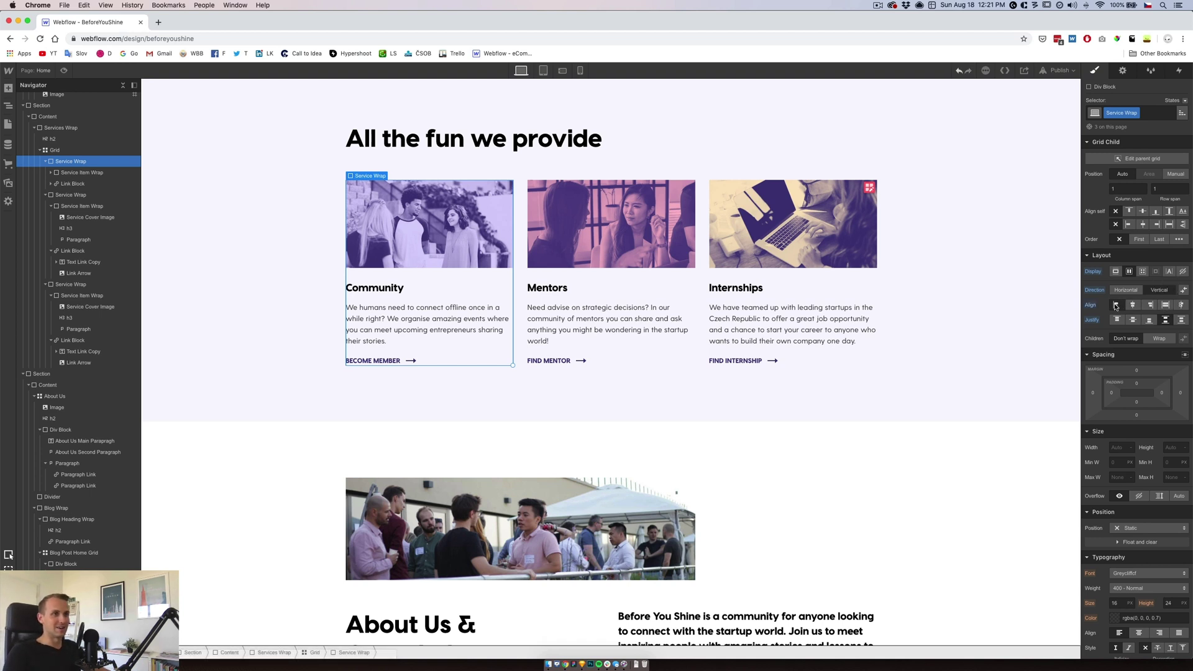
# - Copy the BECOME MEMBER link block from the services section into the first story's div block, below the description
pyautogui.click(402, 362)
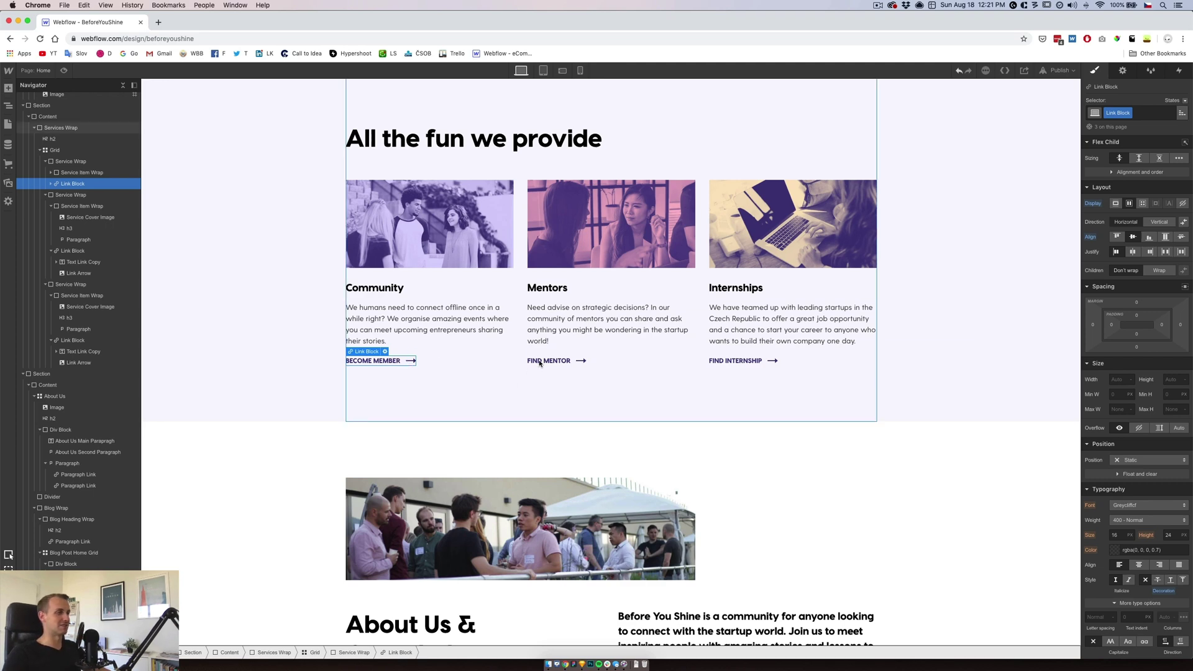
pyautogui.press('super+c')
pyautogui.scroll(-8, 312, 383)
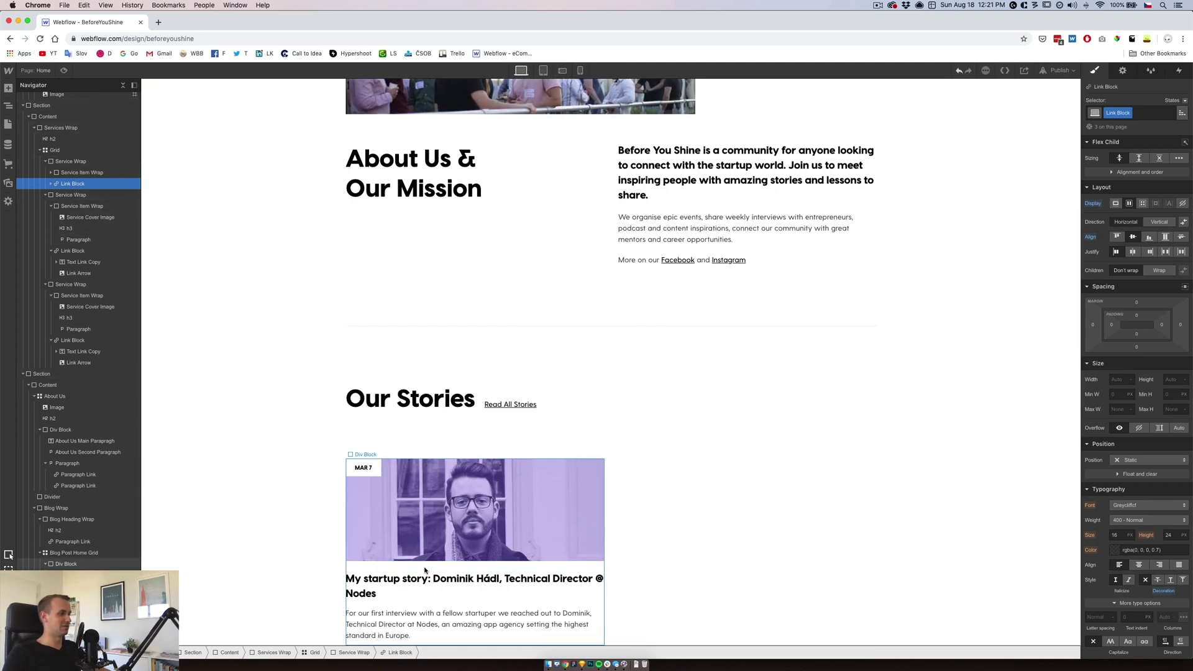
pyautogui.click(401, 567)
pyautogui.scroll(-1, 306, 606)
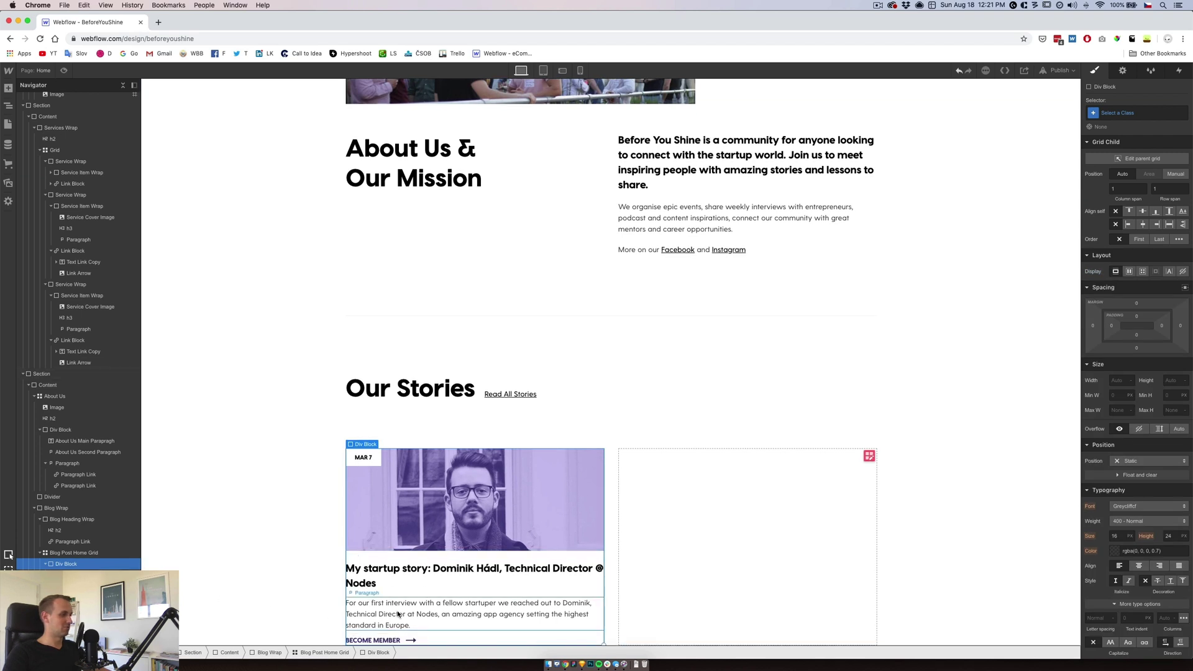
pyautogui.click(381, 570)
pyautogui.click(382, 570)
pyautogui.tripleClick(377, 577)
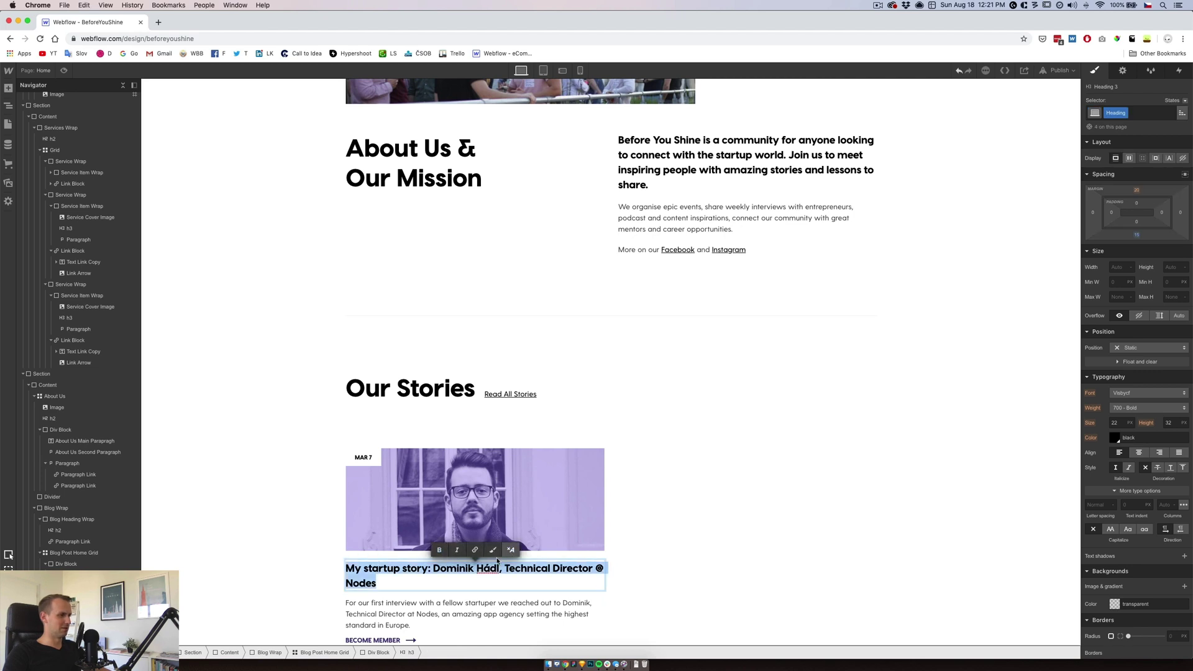
pyautogui.press('Escape')
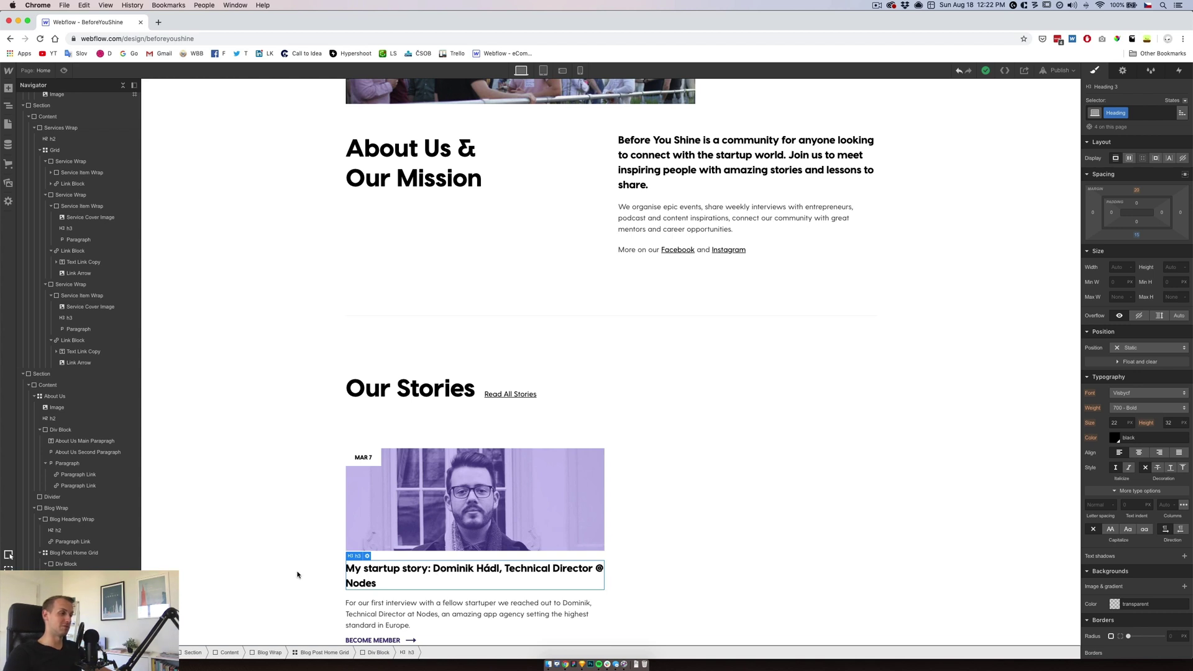
# - Add a div block inside the first story's div block and move the cover, title and description into it, leaving the link block outside
pyautogui.click(379, 640)
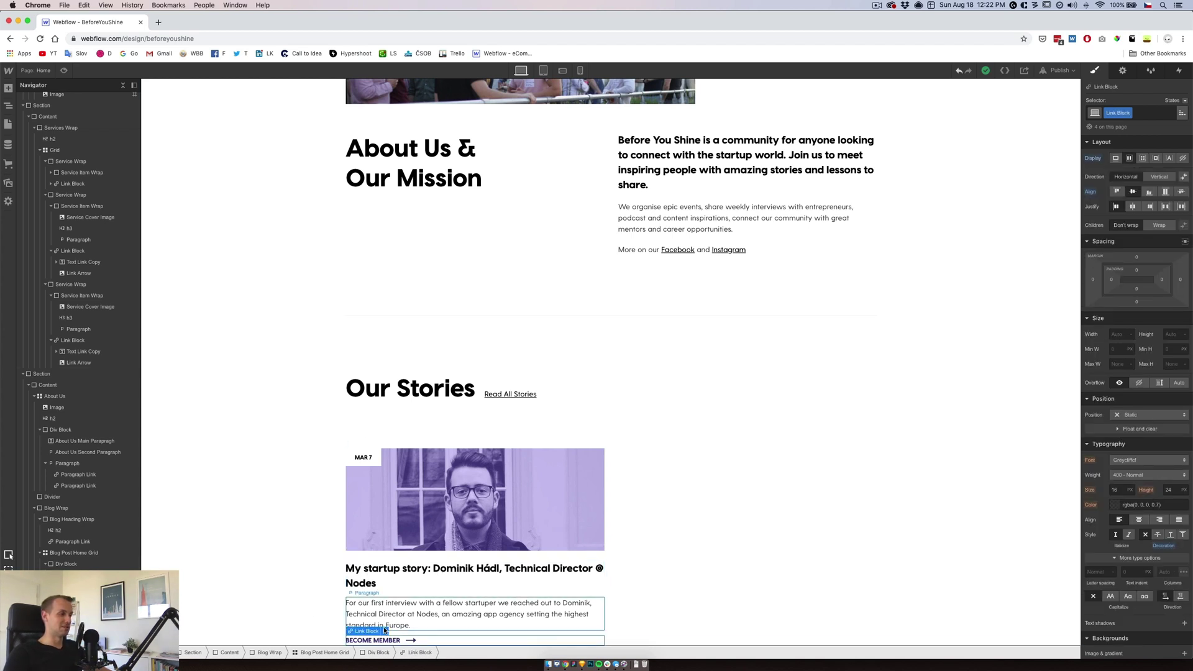
pyautogui.click(74, 207)
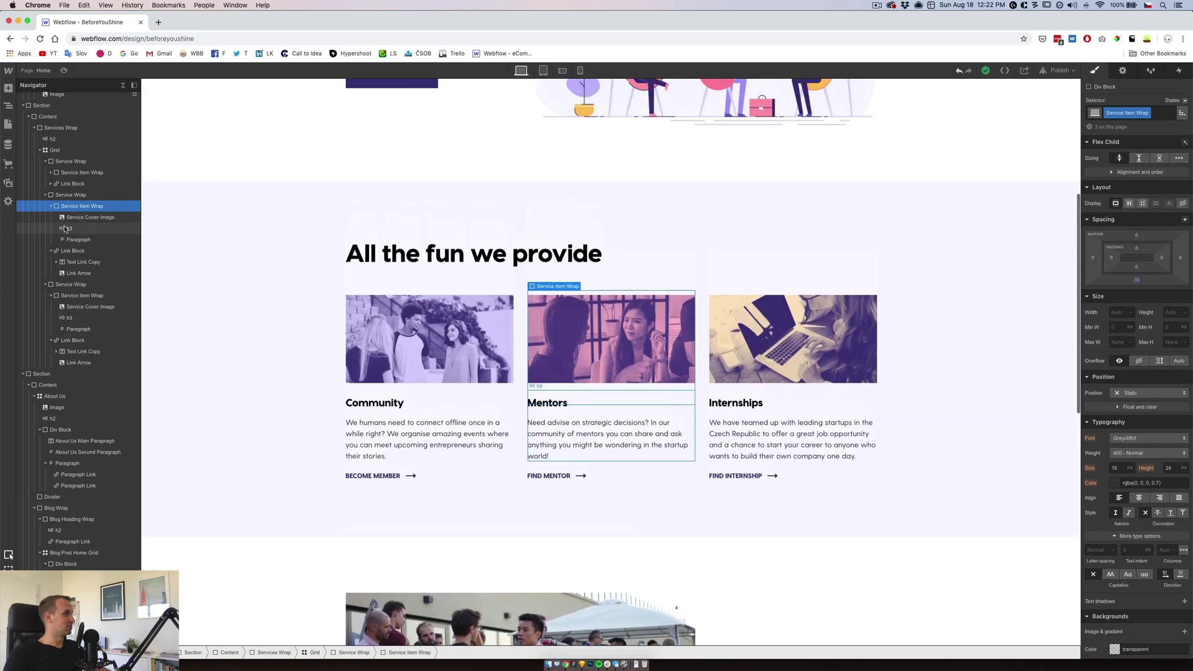
pyautogui.scroll(-10, 221, 441)
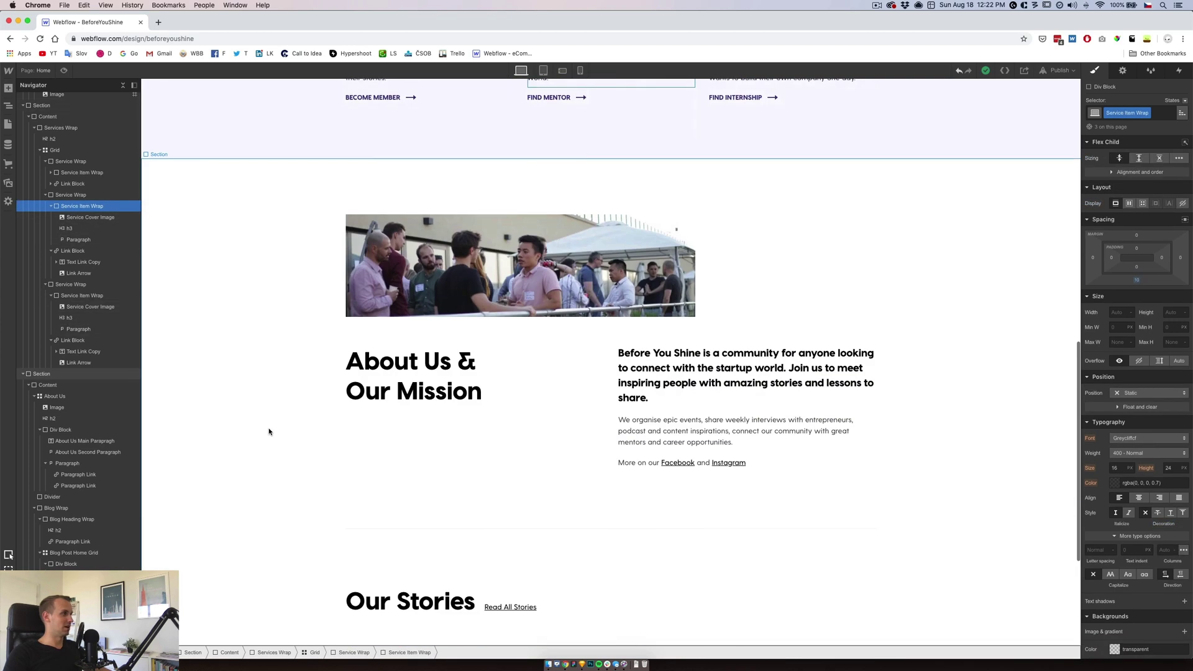
pyautogui.click(73, 564)
pyautogui.click(8, 88)
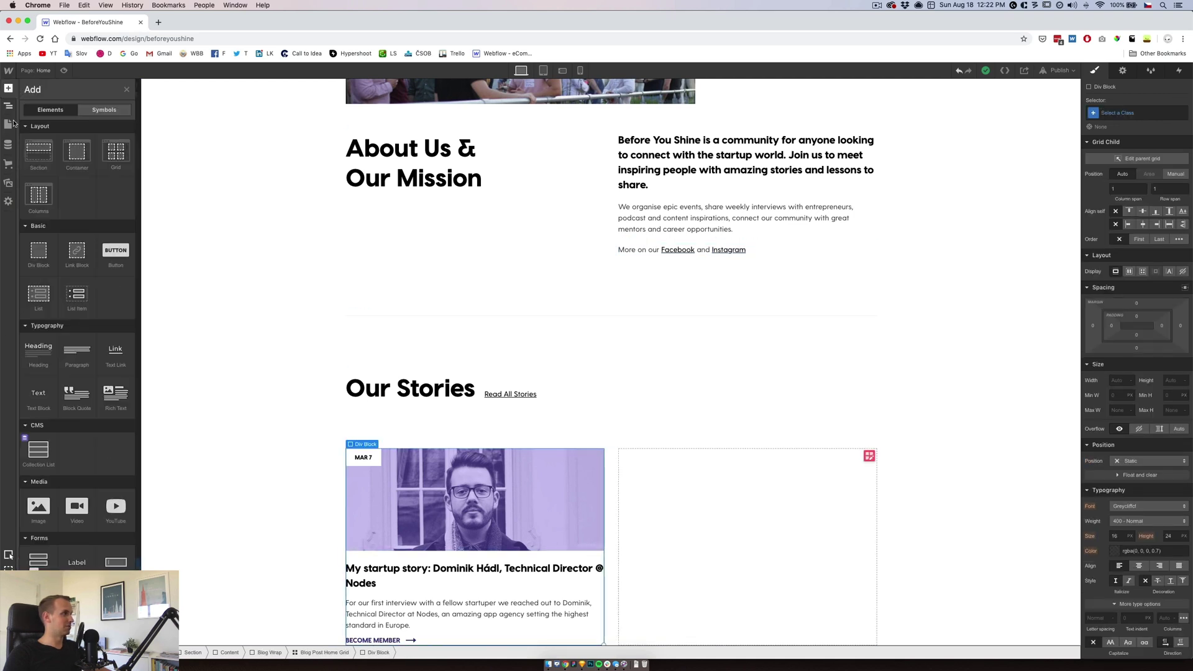
pyautogui.click(39, 248)
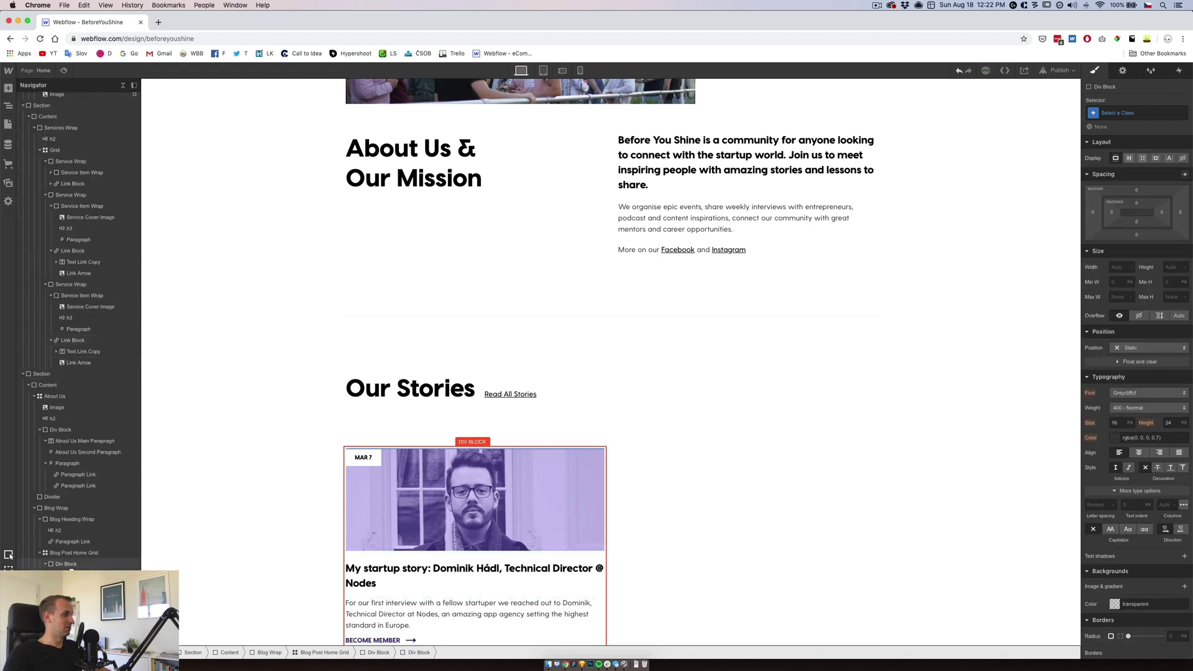
pyautogui.moveTo(69, 568); pyautogui.dragTo(68, 560)
pyautogui.press('Delete')
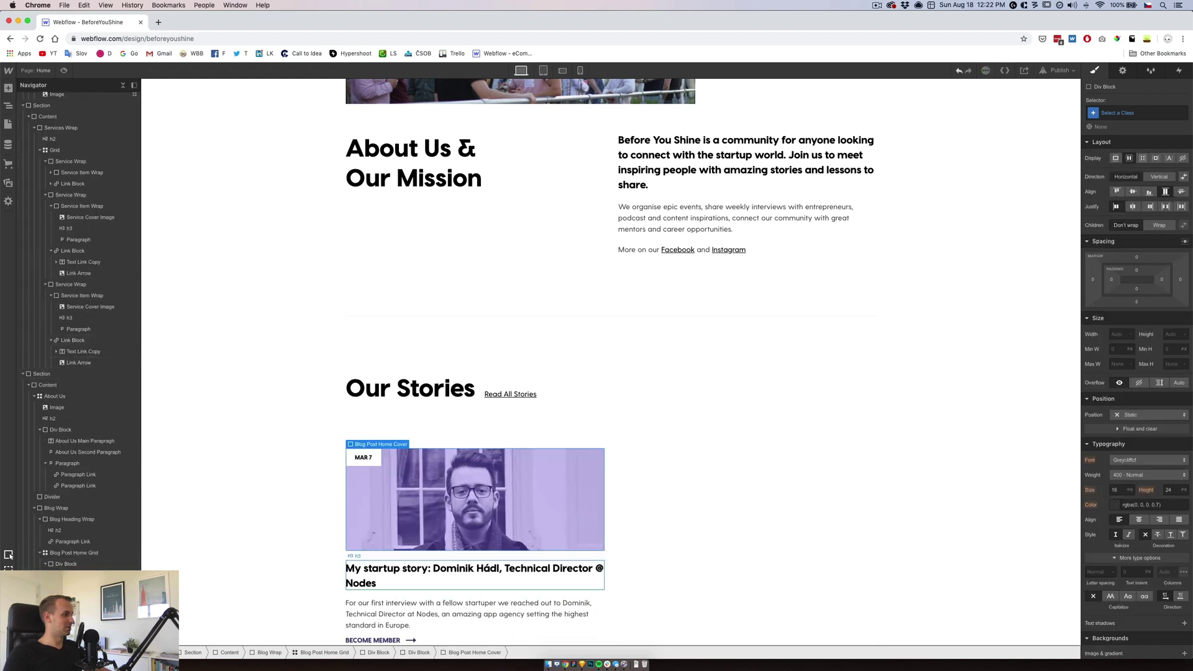
pyautogui.click(435, 575)
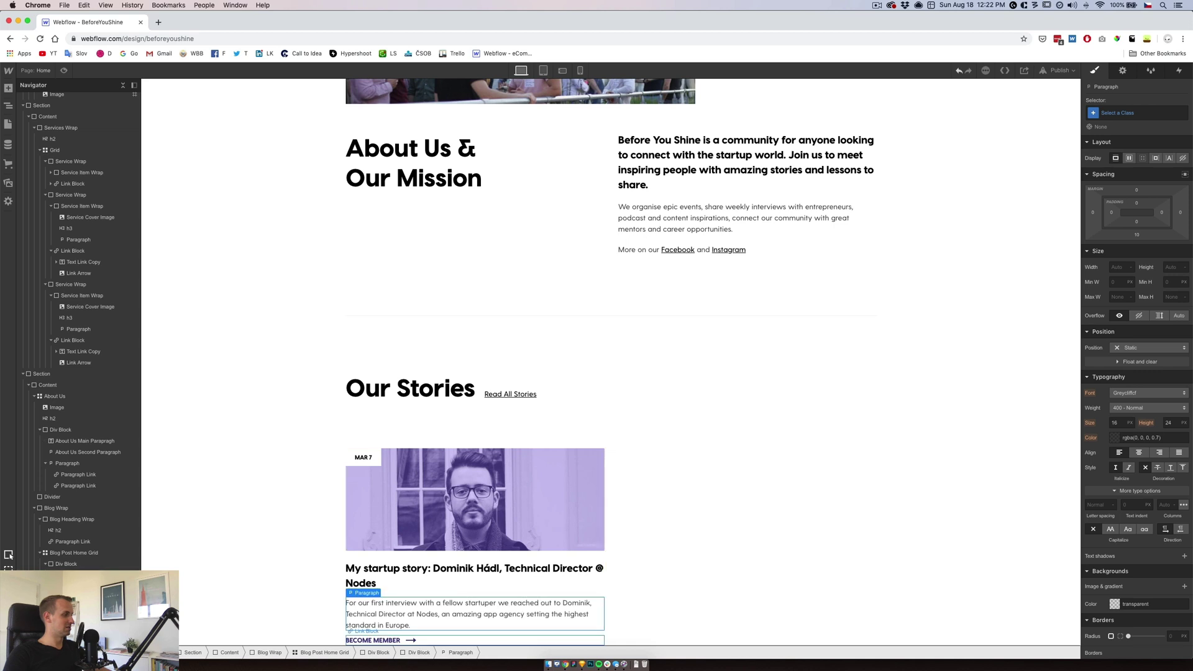
pyautogui.click(460, 615)
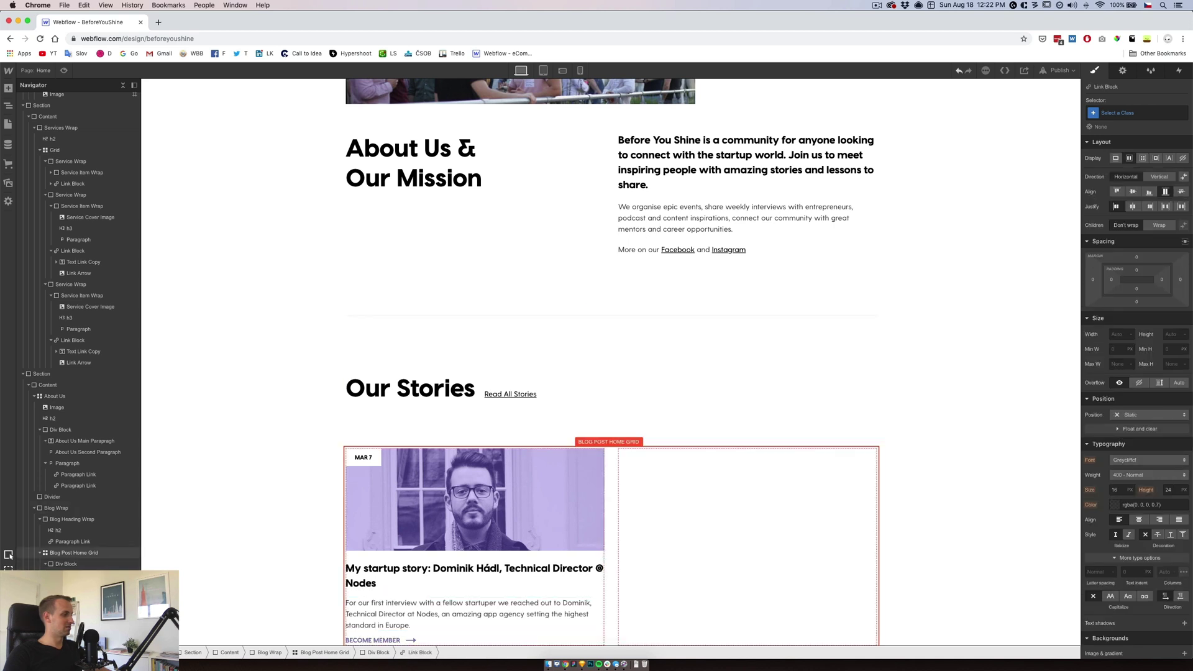
# - Apply the existing Service Item Wrap class to the new inner div block of the first story
pyautogui.click(541, 491)
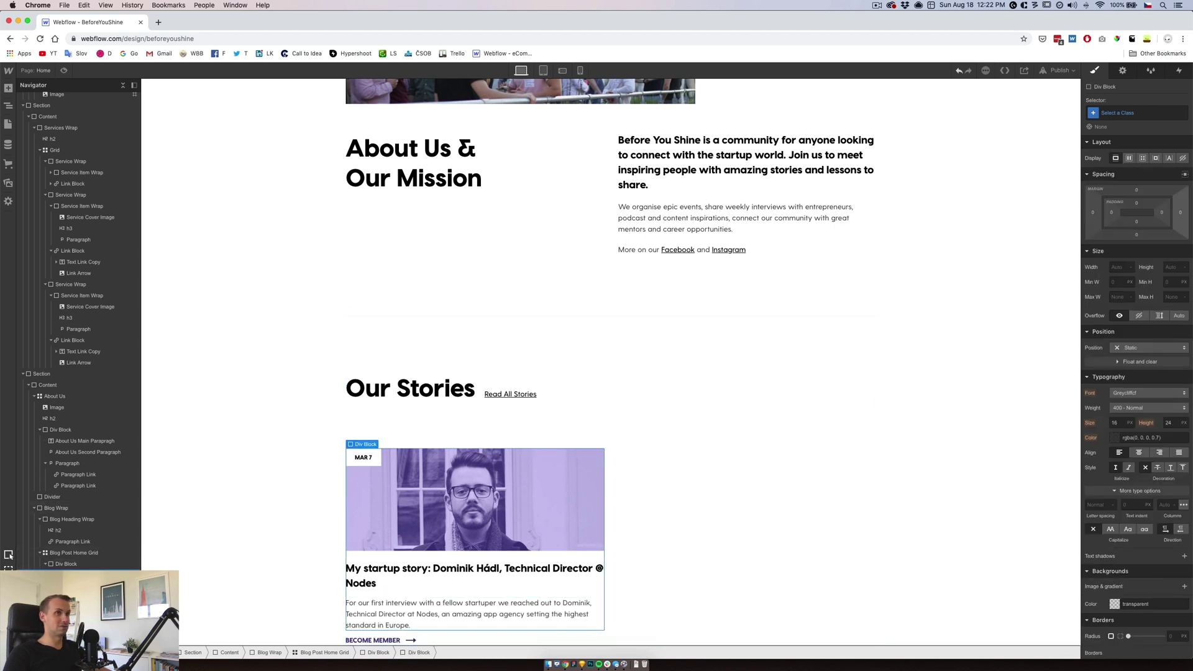
pyautogui.click(1151, 115)
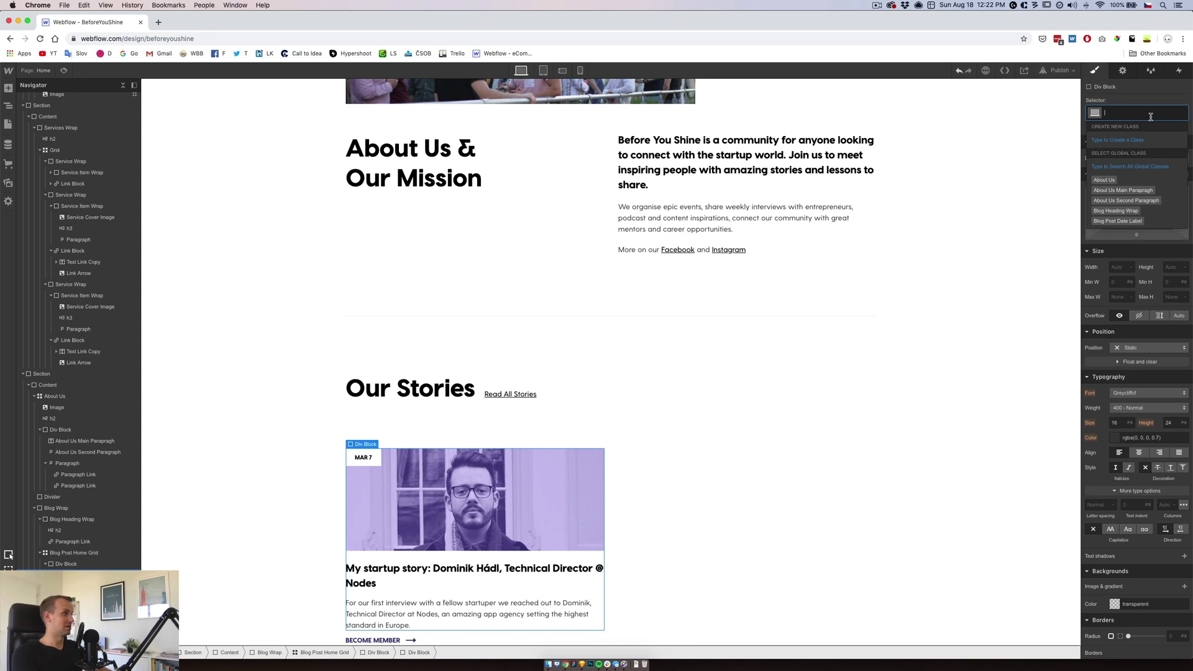
pyautogui.write('Sev')
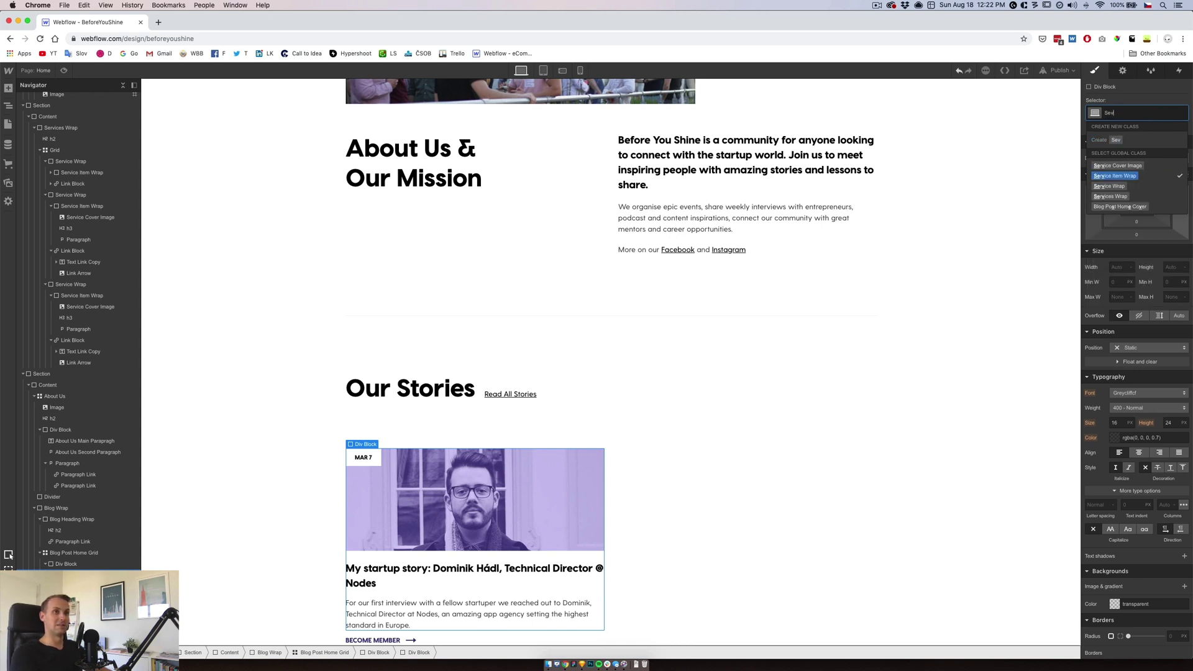
pyautogui.press('Return')
# - Duplicate the inner div block's Service Item Wrap class as Blog Home Post Item
pyautogui.click(1152, 112)
pyautogui.click(1143, 136)
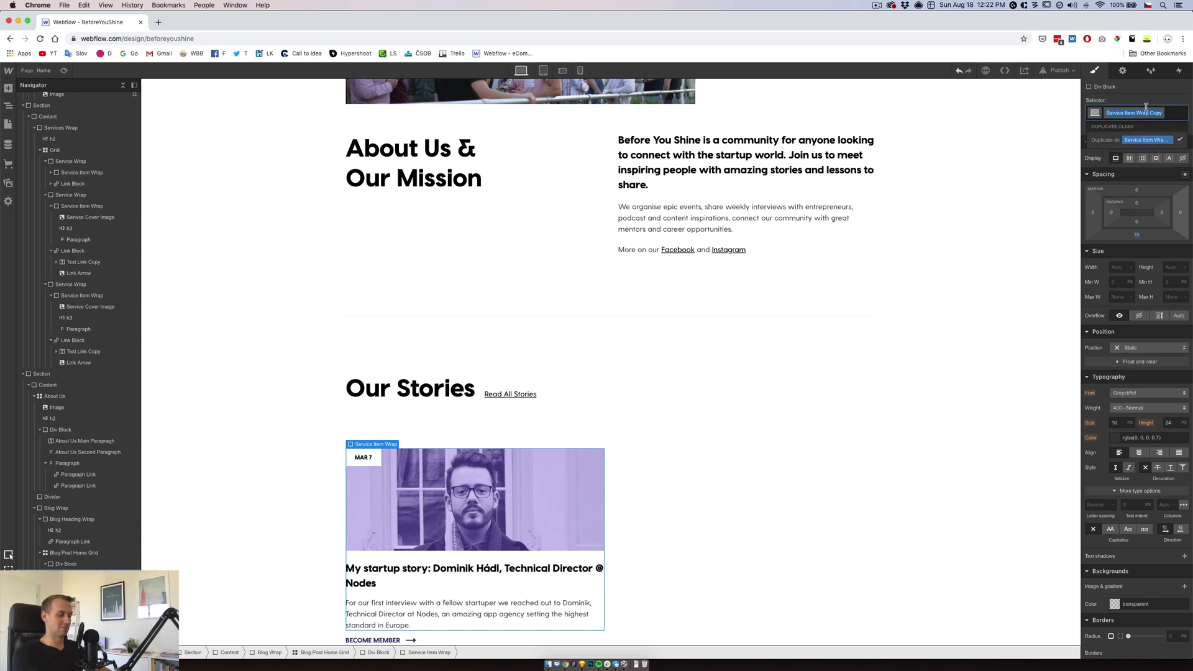
pyautogui.write('Blog')
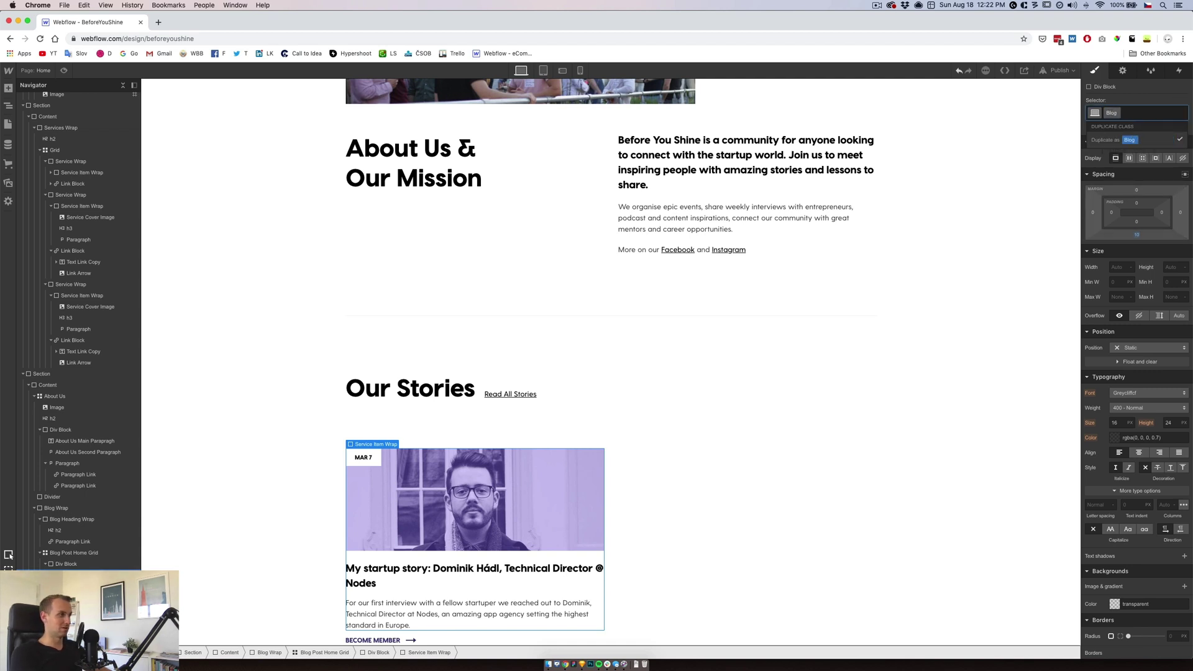
pyautogui.write(' Home Post Item')
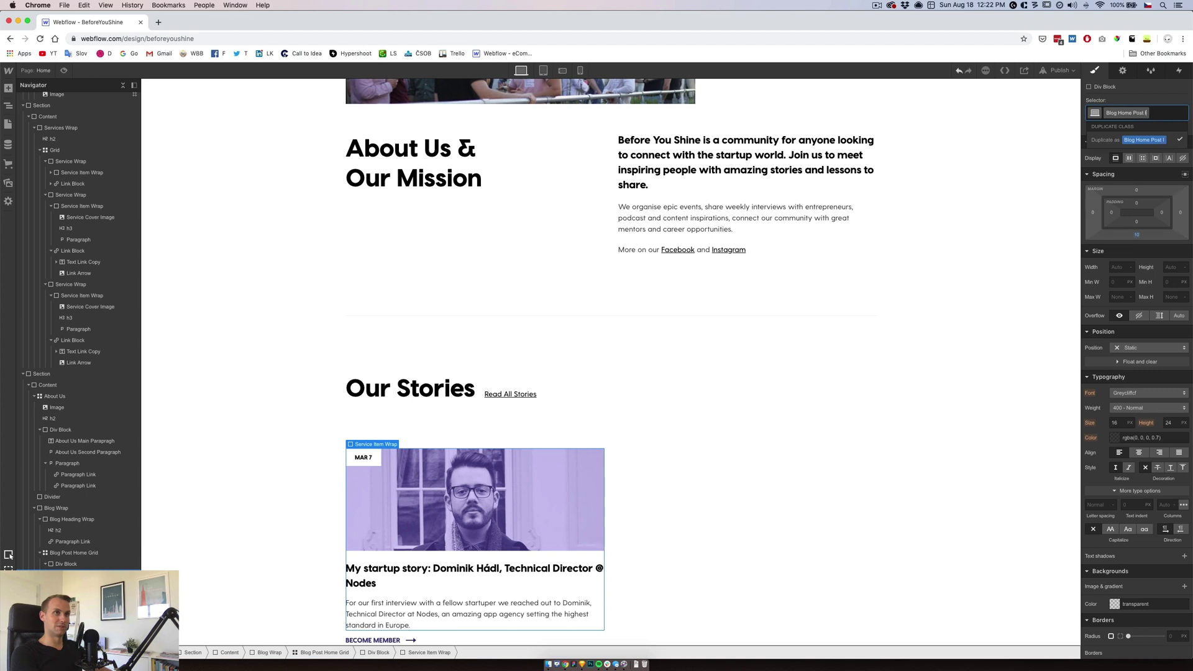
pyautogui.press('Return')
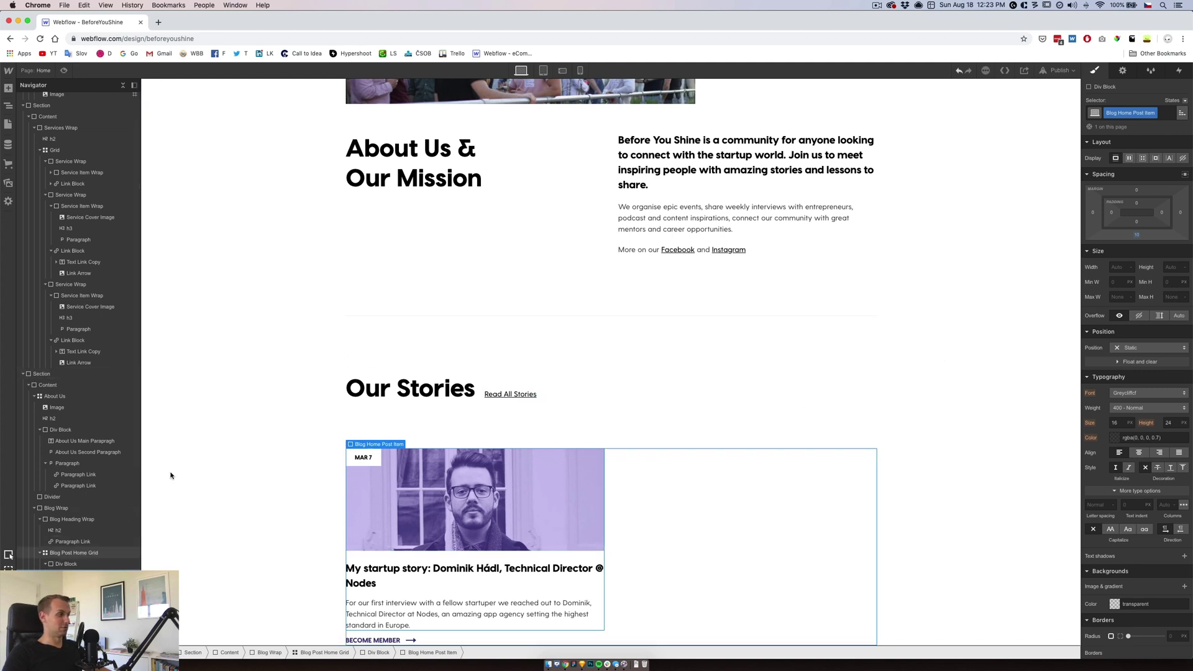
# - Check which class the Community service item's outer block uses, and select the first story's outer div block
pyautogui.scroll(7, 373, 315)
pyautogui.scroll(1, 373, 315)
pyautogui.click(440, 273)
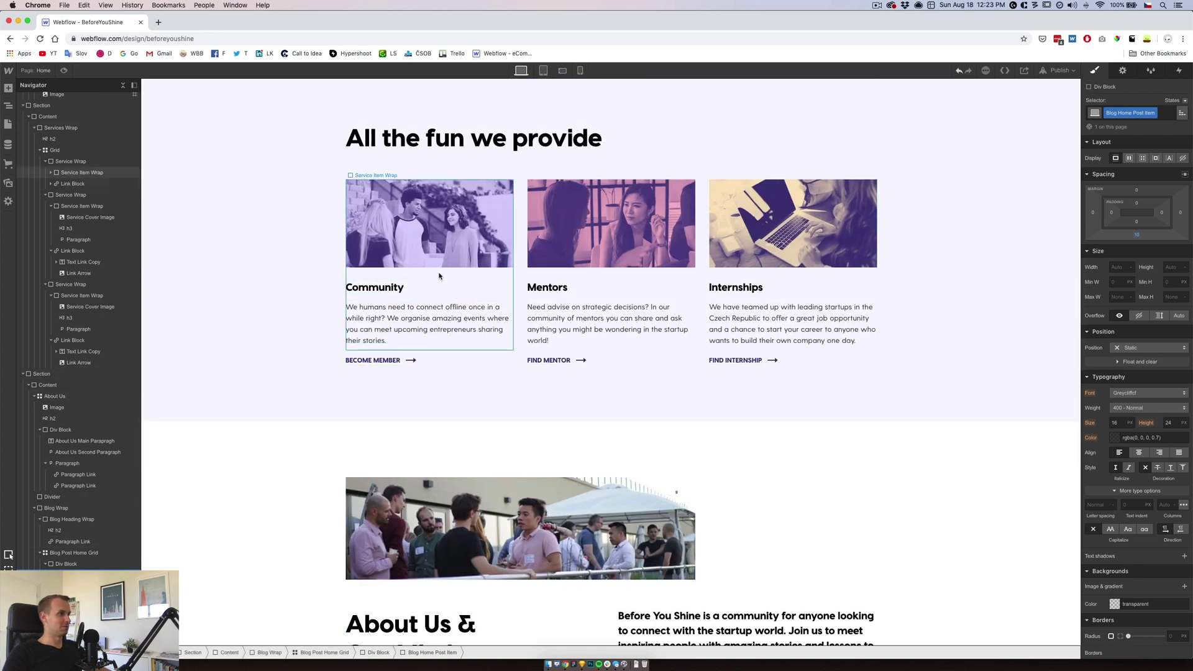
pyautogui.click(67, 164)
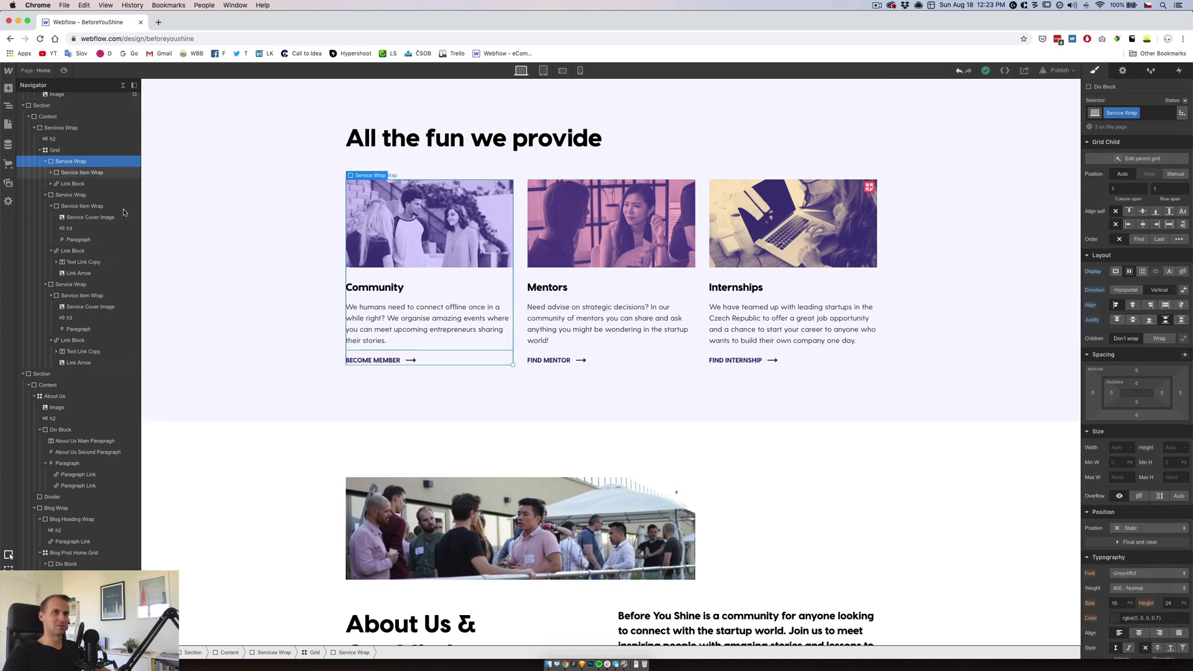
pyautogui.scroll(-7, 433, 490)
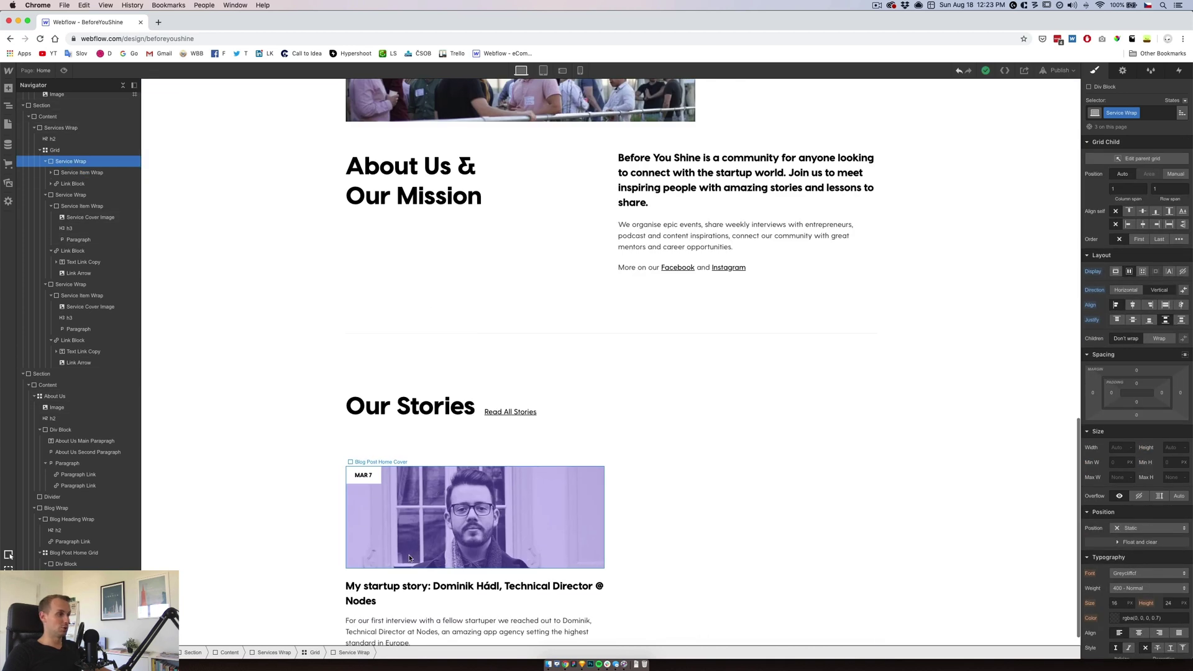
pyautogui.click(414, 575)
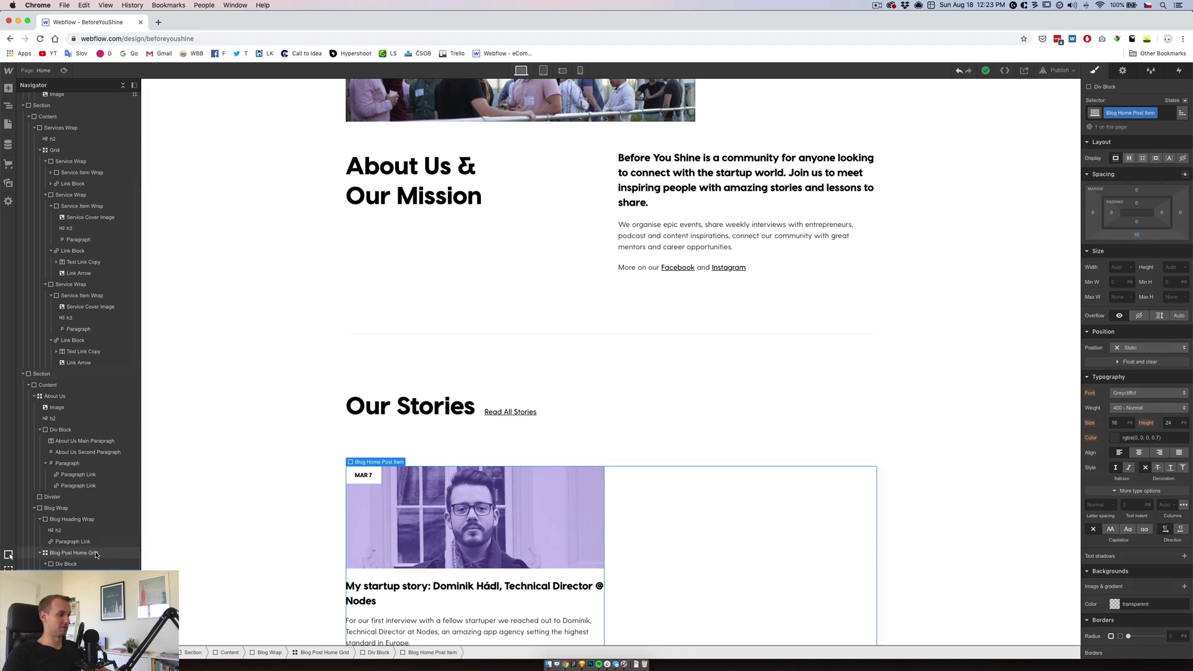
pyautogui.click(80, 563)
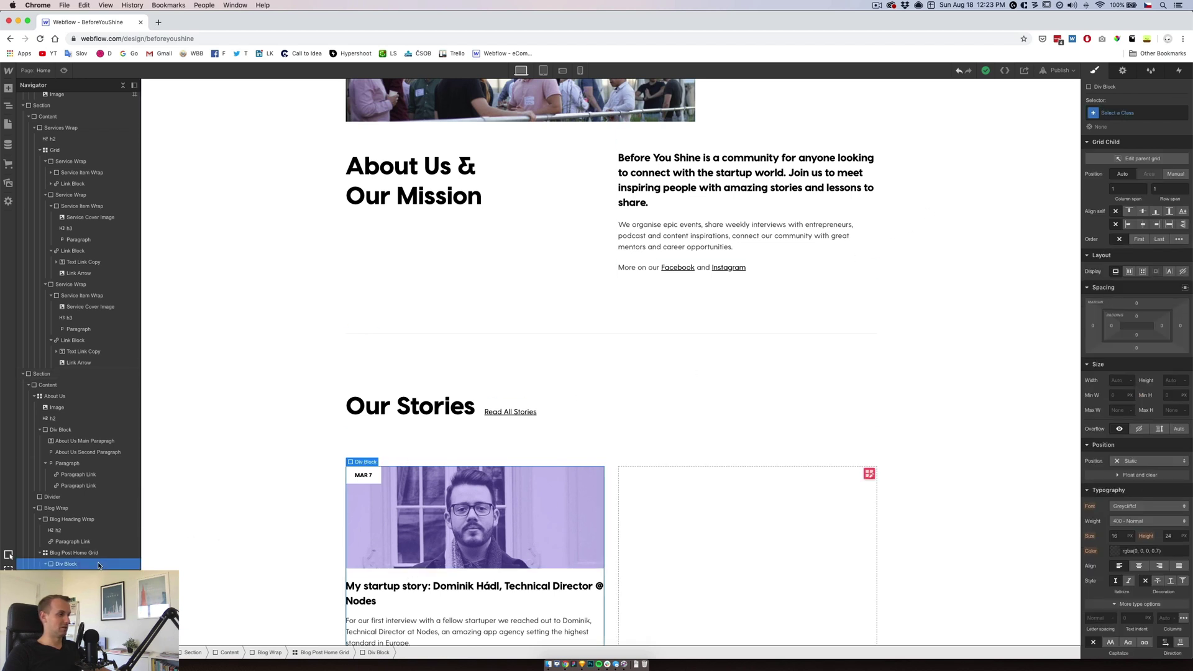
pyautogui.press('super+Return')
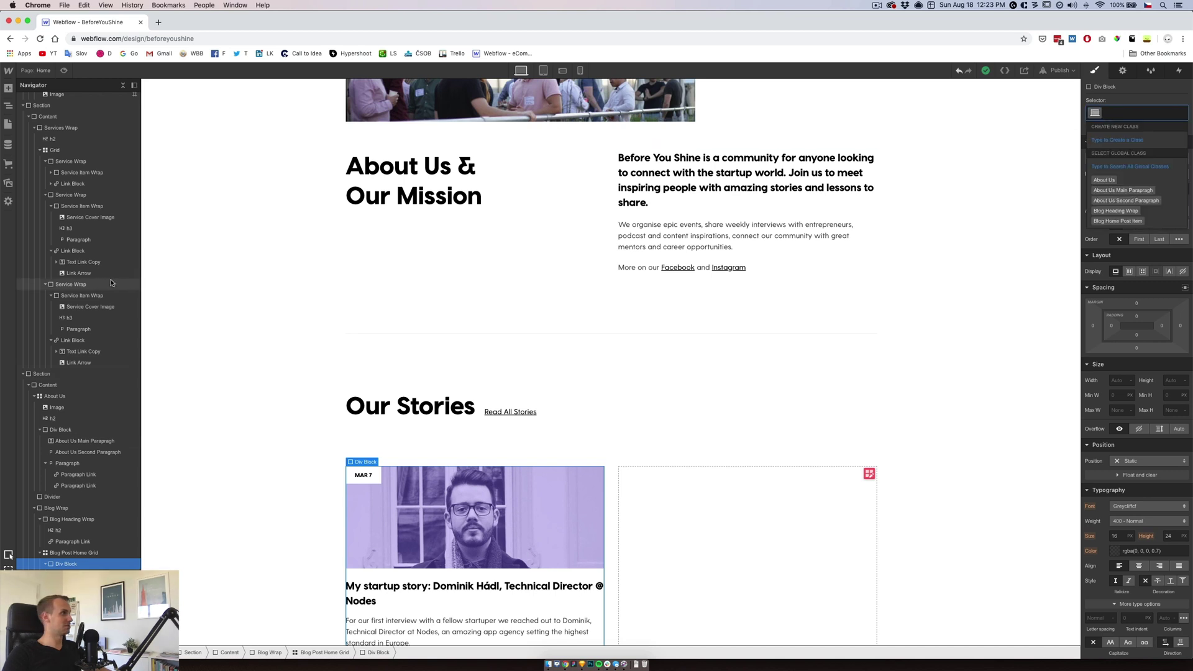
pyautogui.write('s')
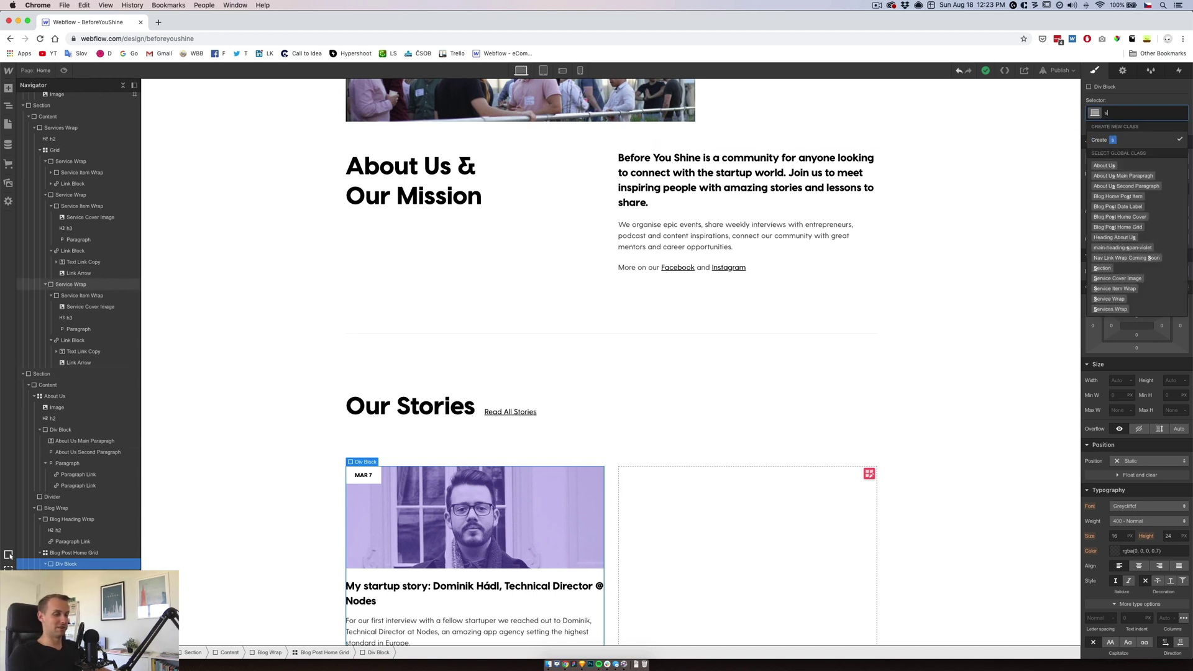
pyautogui.press('Escape')
# - Apply the existing Service Wrap class to the first story's outer div block
pyautogui.scroll(-1, 391, 498)
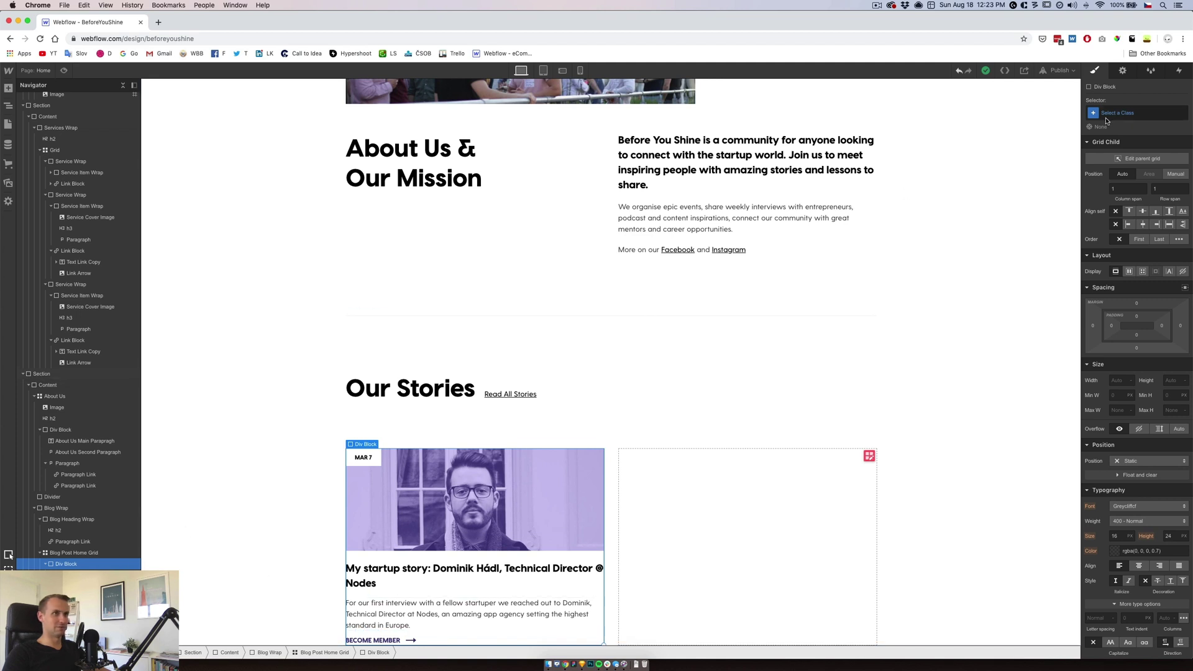
pyautogui.press('super+Return')
pyautogui.write('Servi')
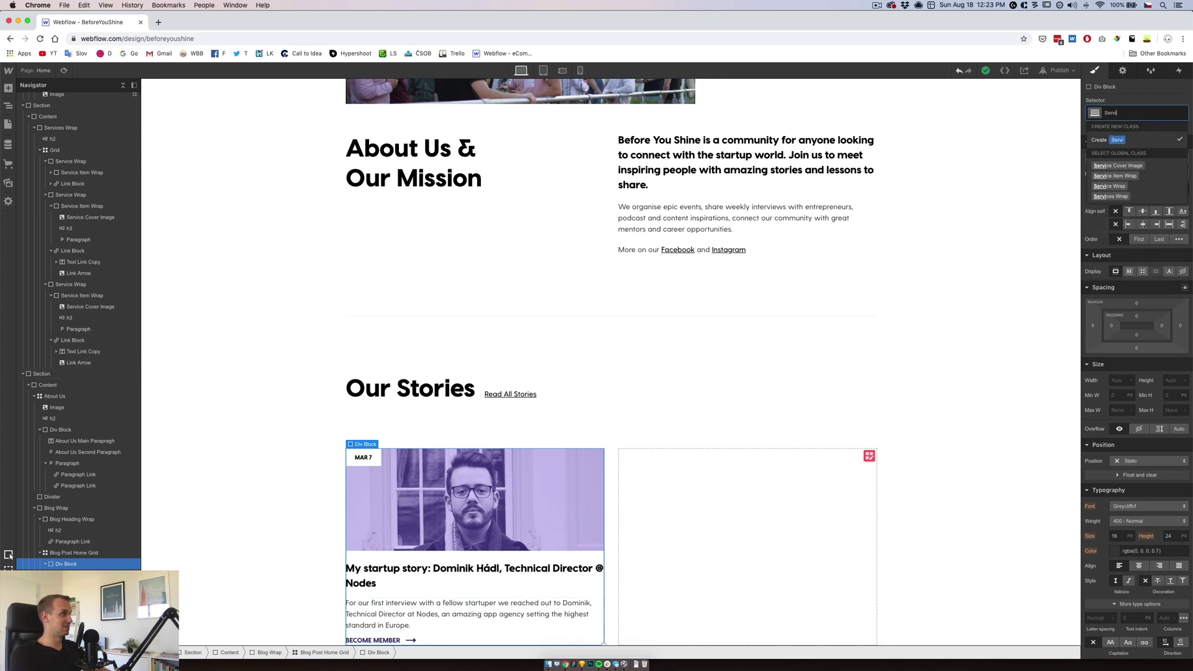
pyautogui.press('Down')
pyautogui.press('Down')
pyautogui.press('Down')
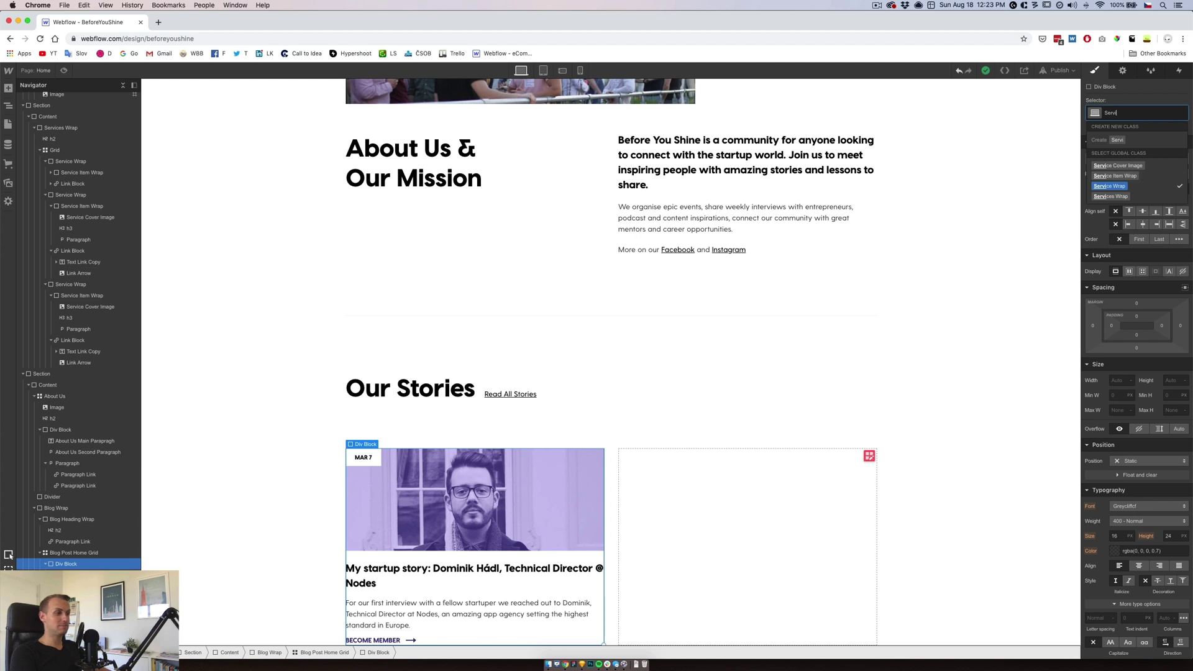
pyautogui.press('Return')
pyautogui.scroll(-1, 488, 568)
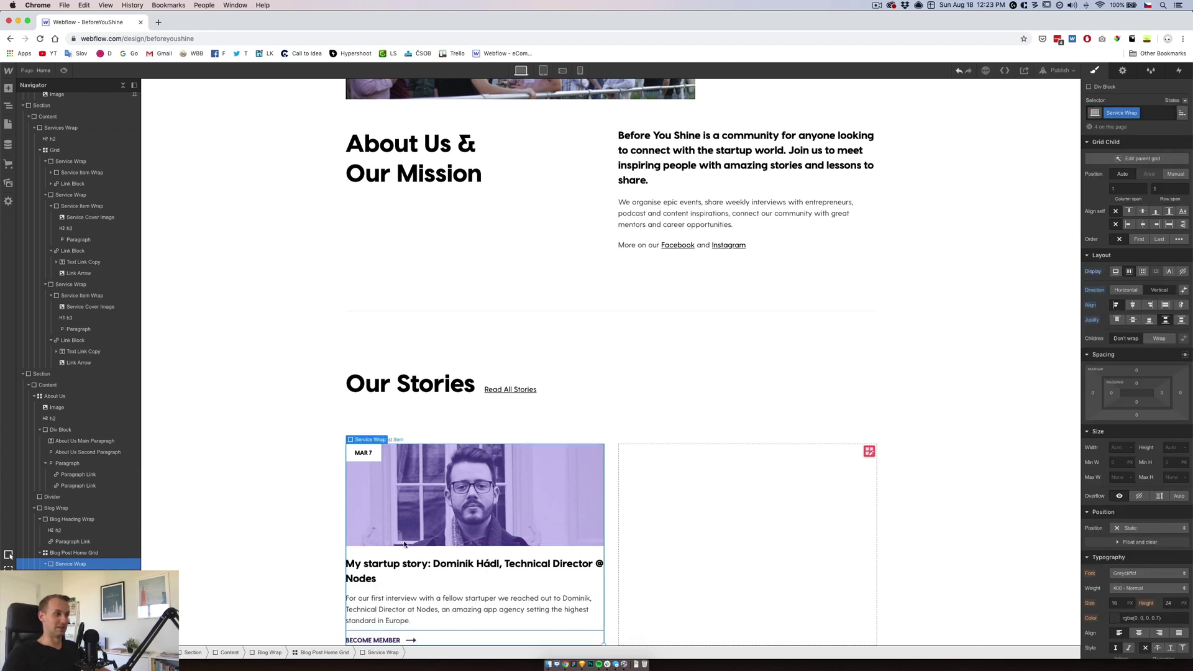
# - Duplicate the outer block's Service Wrap class as Blog Home Post Wrap and paste a copy of the whole story block into the second grid cell
pyautogui.click(1137, 113)
pyautogui.click(1126, 137)
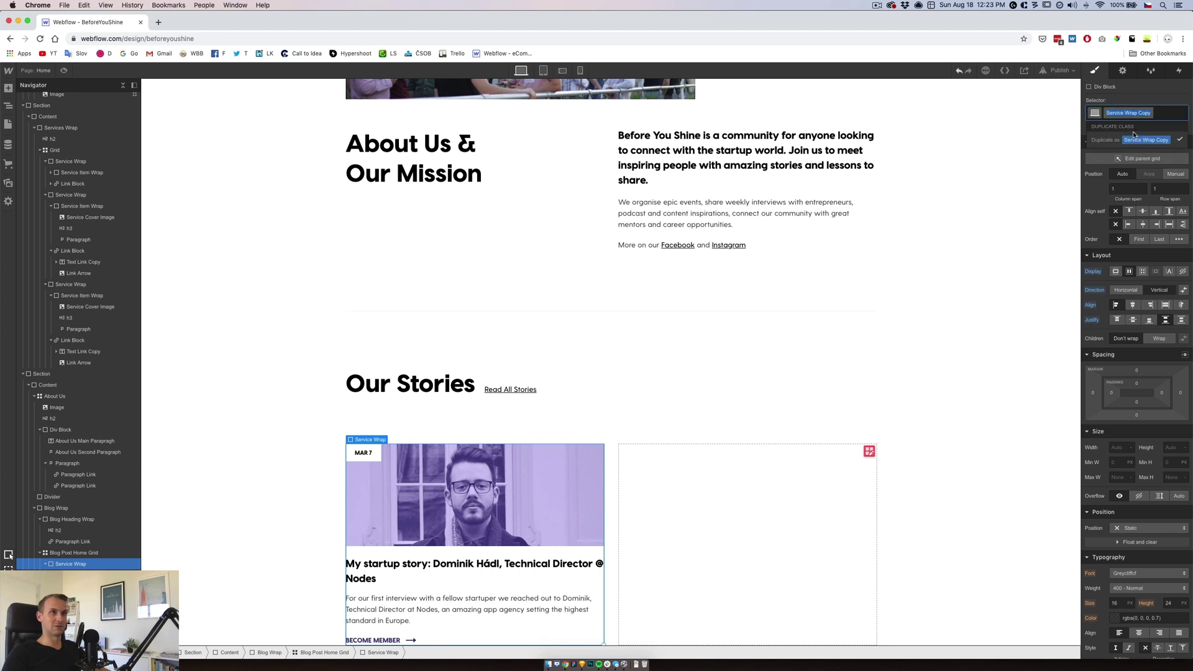
pyautogui.write('Blog')
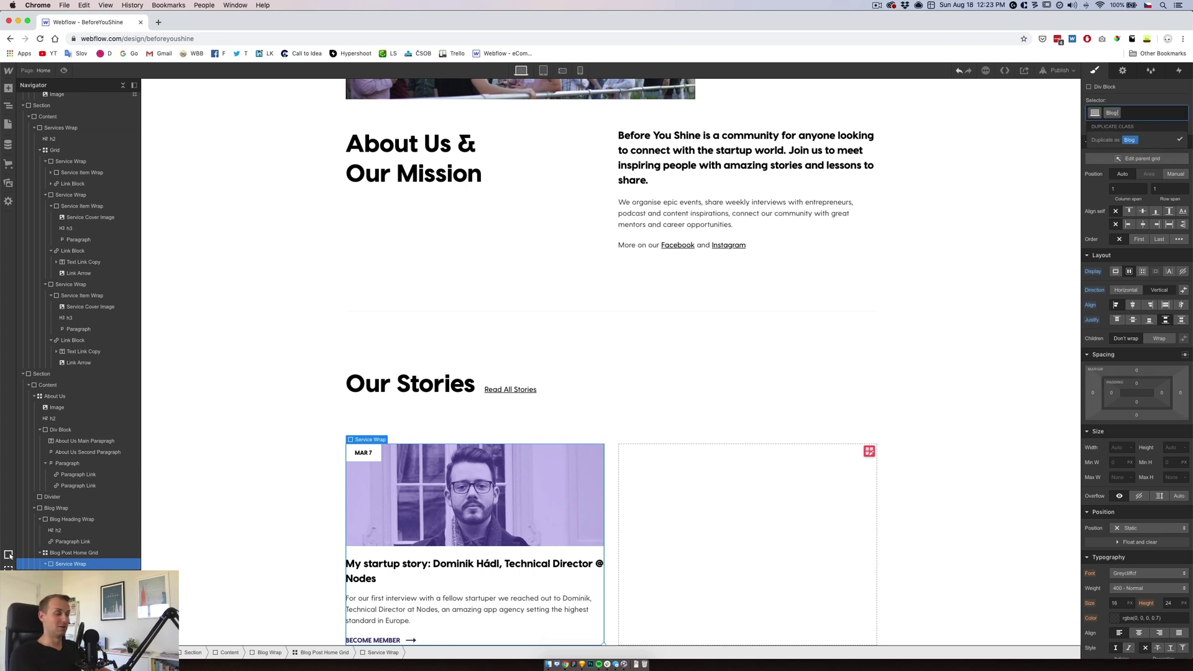
pyautogui.write(' Home Post Wrap')
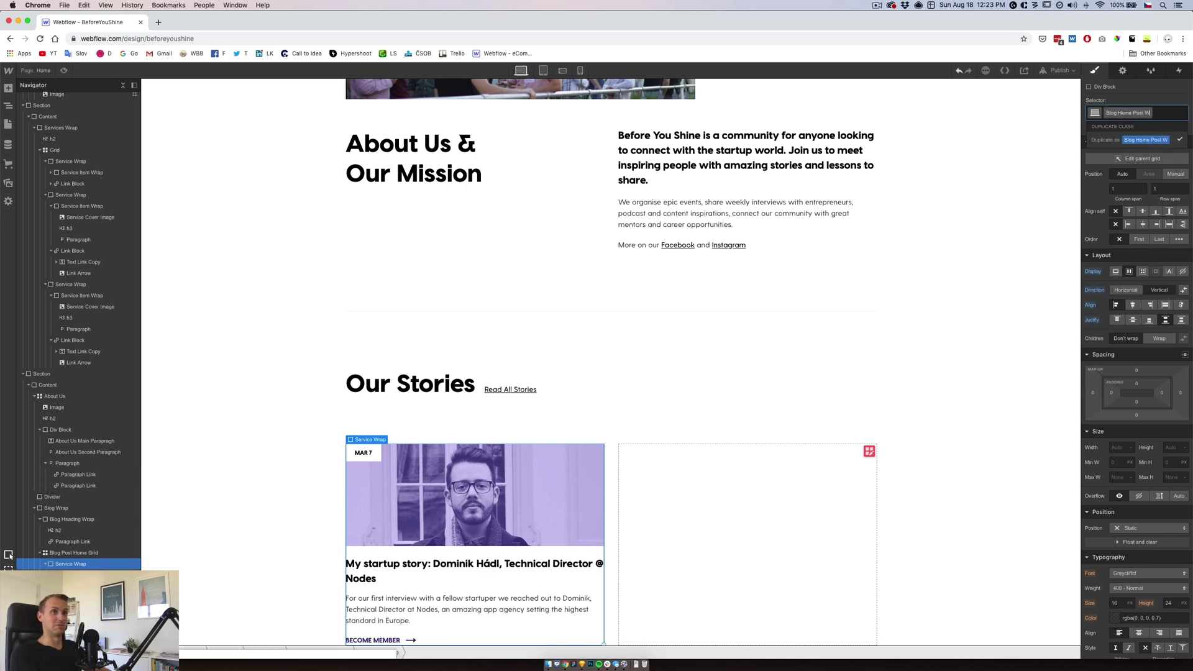
pyautogui.press('Return')
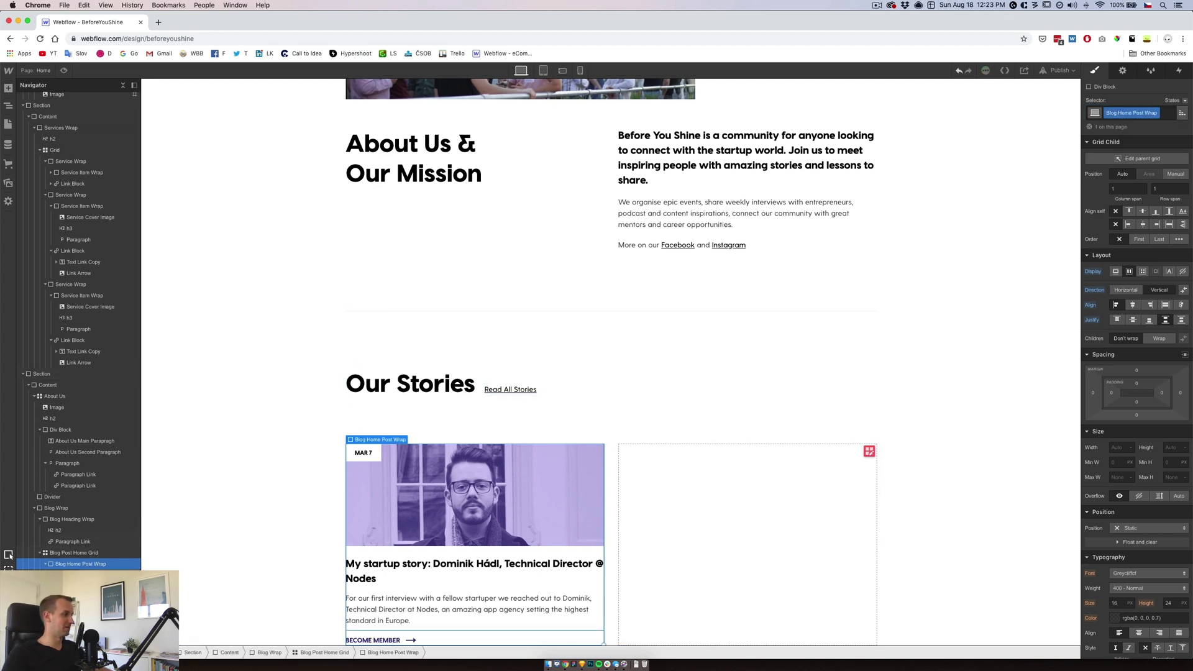
pyautogui.press('super+c')
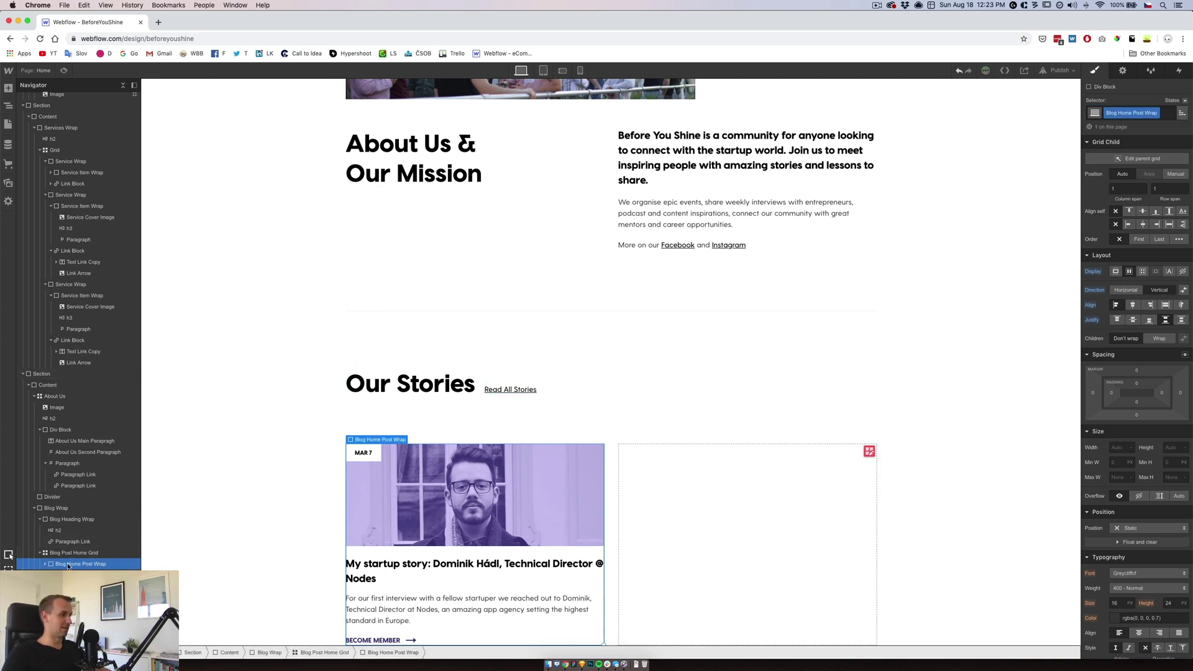
pyautogui.press('super+v')
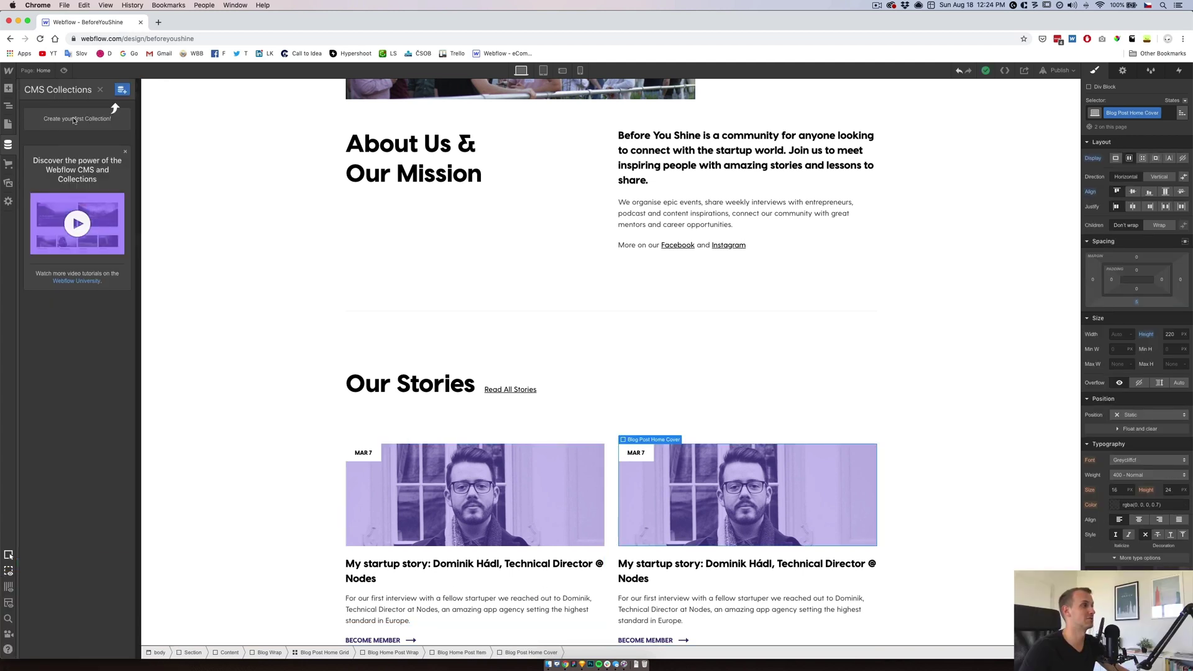
# - Start a new CMS collection from the Blog Posts template
pyautogui.click(122, 91)
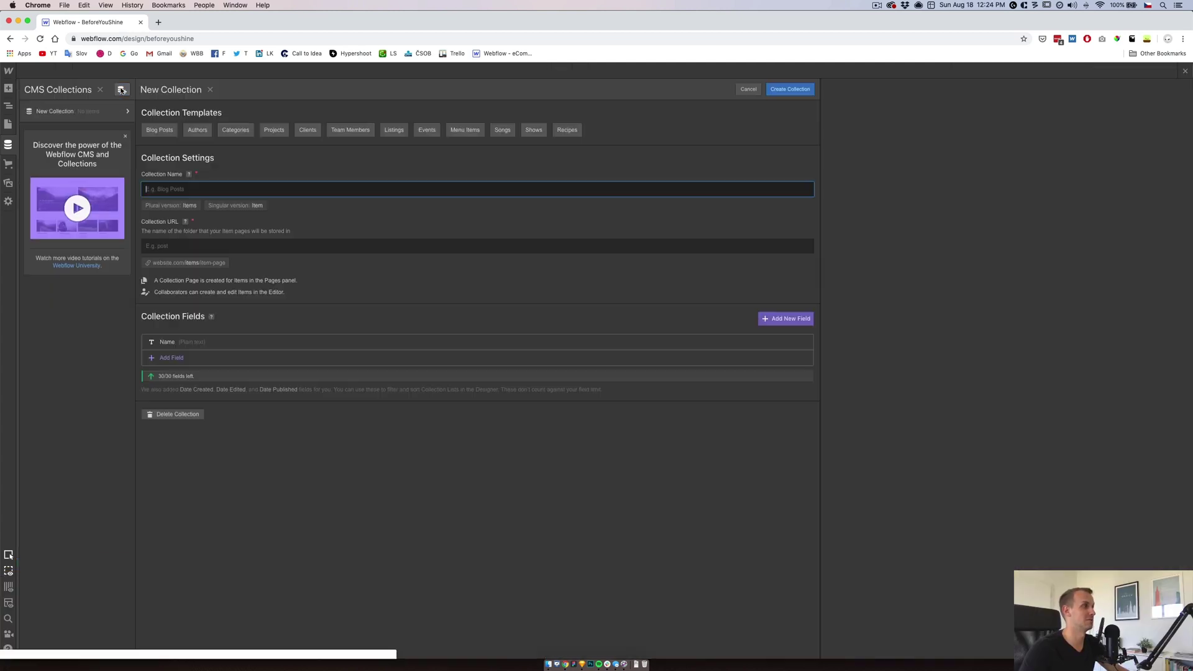
pyautogui.click(160, 130)
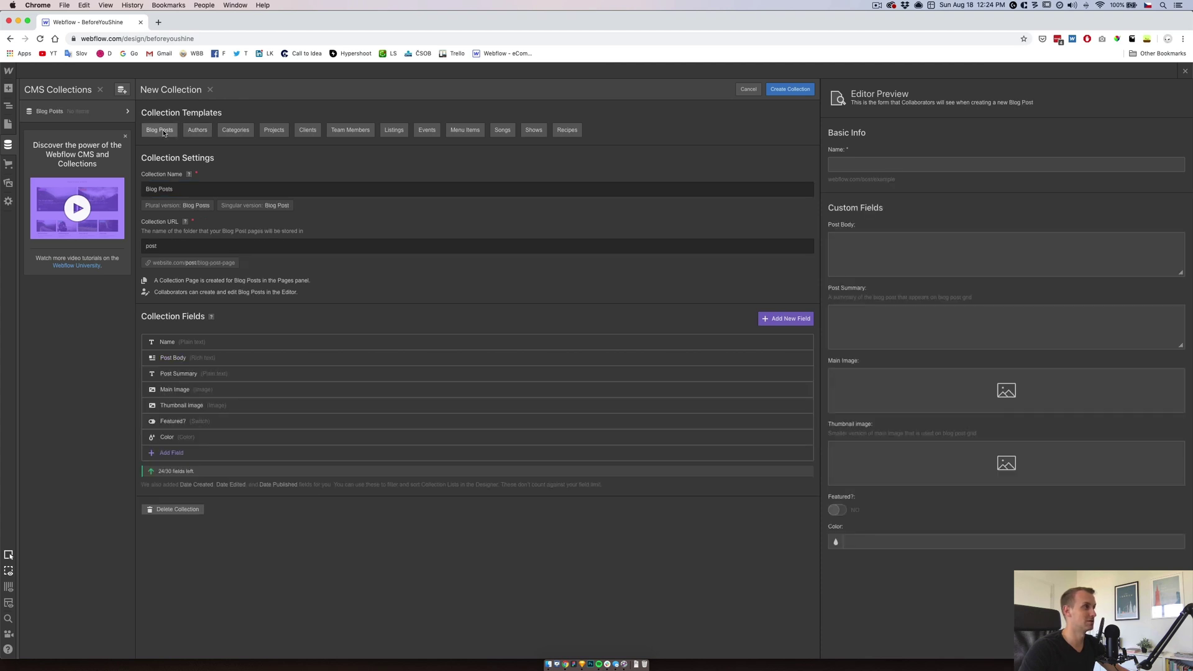
# - Review the live Before You Shine blog's post list and its first post page to compare them with the collection's URL and fields
pyautogui.click(203, 23)
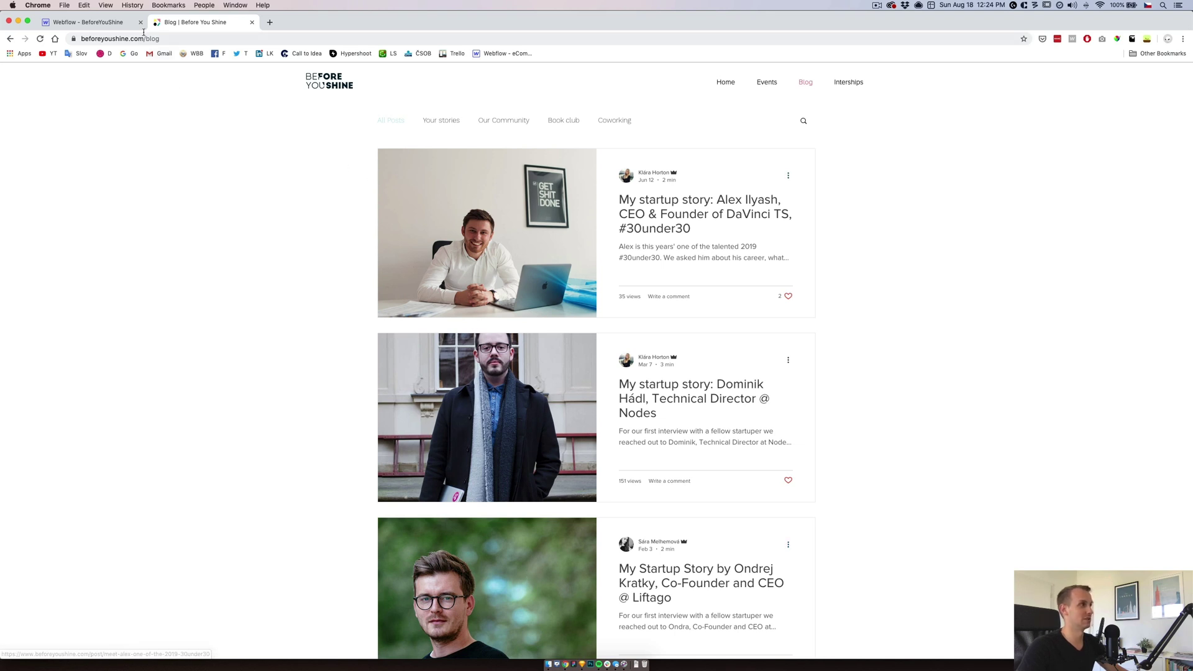
pyautogui.click(115, 24)
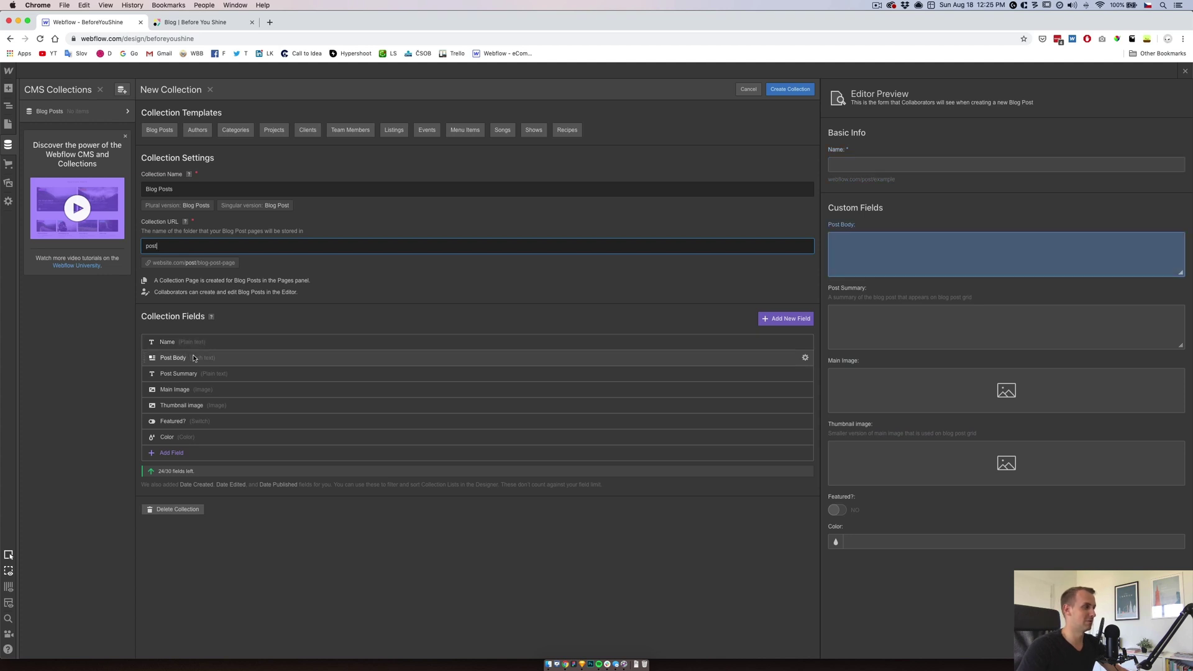
pyautogui.click(209, 24)
pyautogui.click(580, 213)
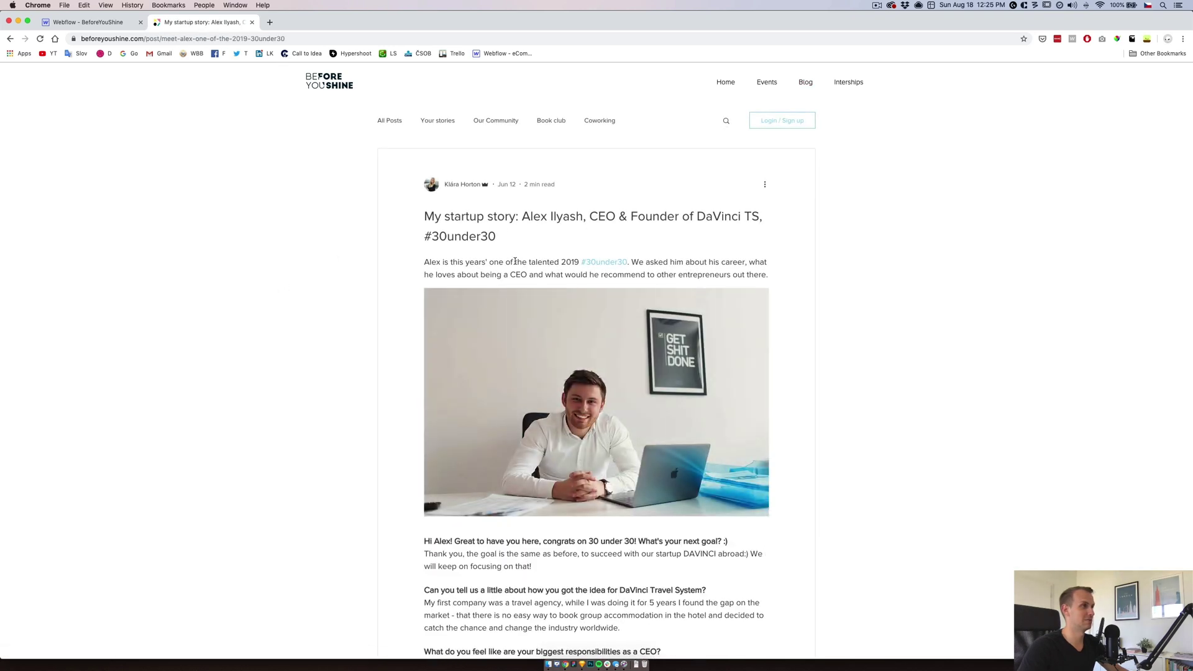
pyautogui.scroll(-10, 410, 294)
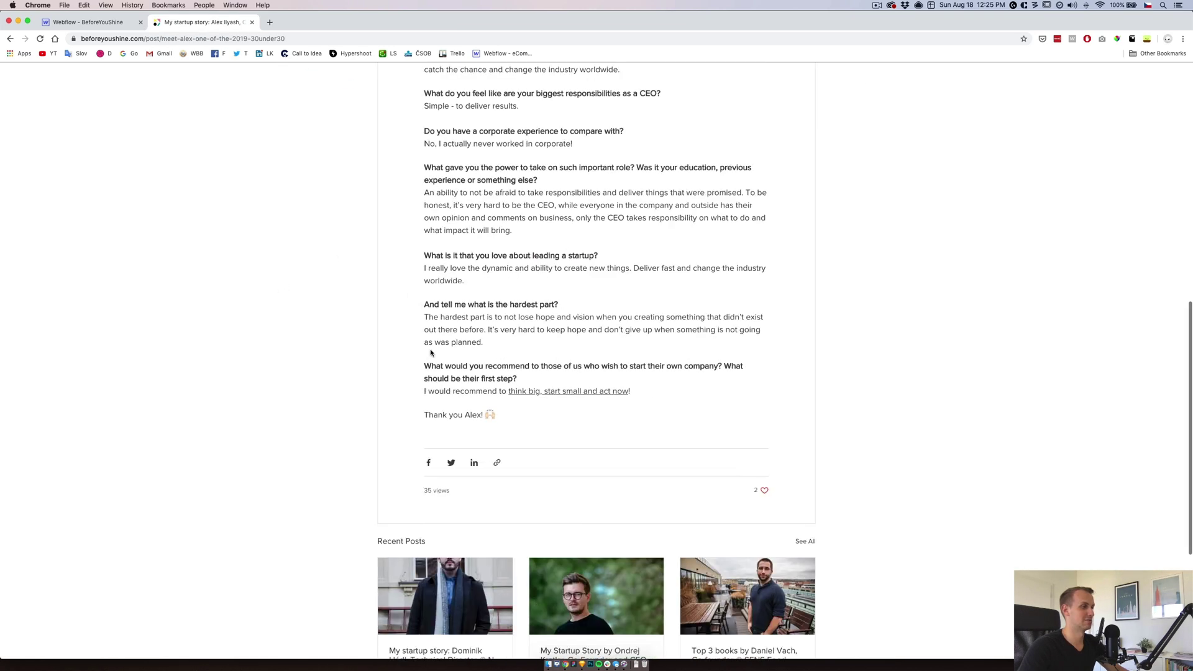
pyautogui.click(113, 23)
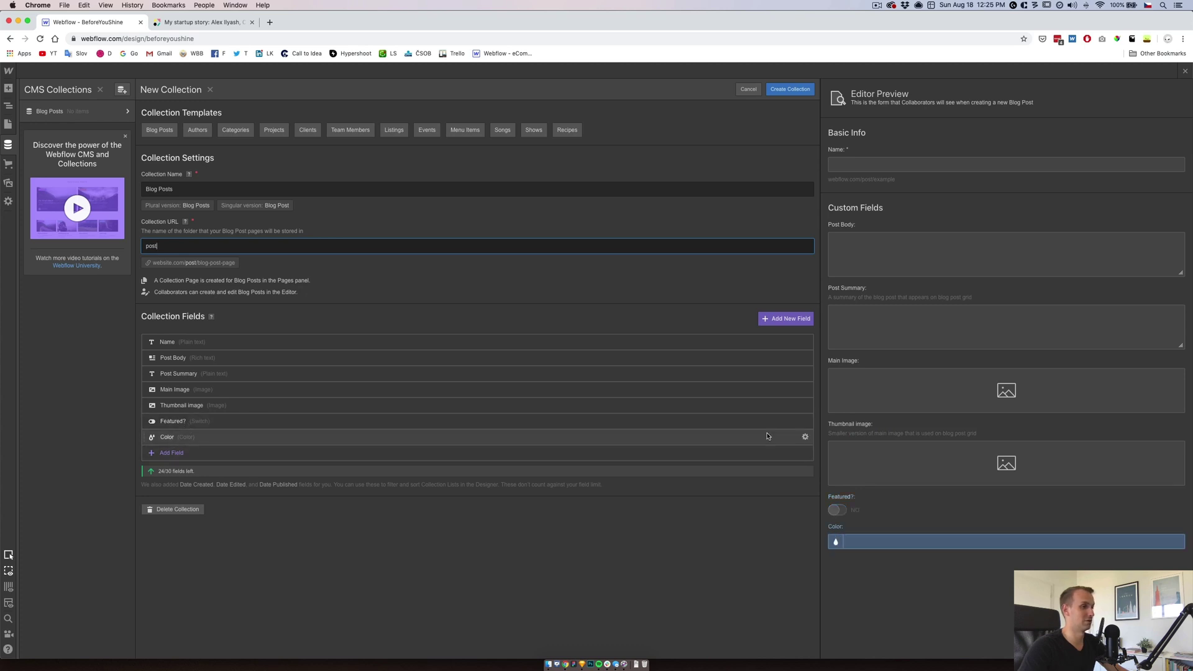
# - Remove the Color field from the Blog Posts template fields and create the collection
pyautogui.click(801, 438)
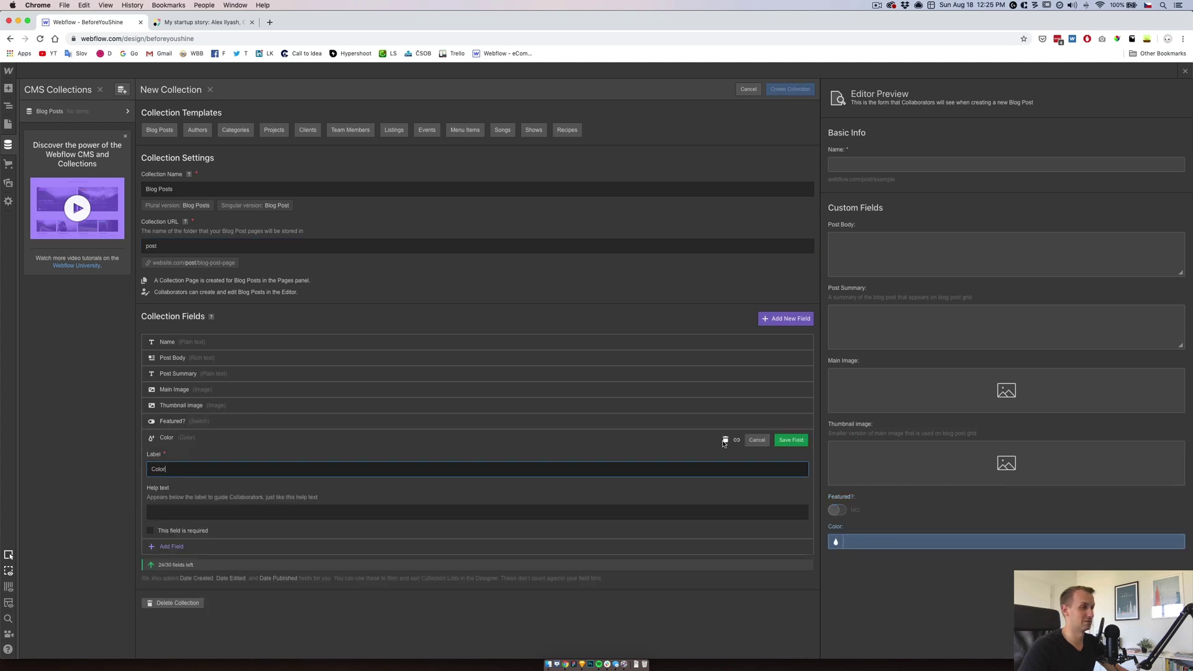
pyautogui.click(725, 440)
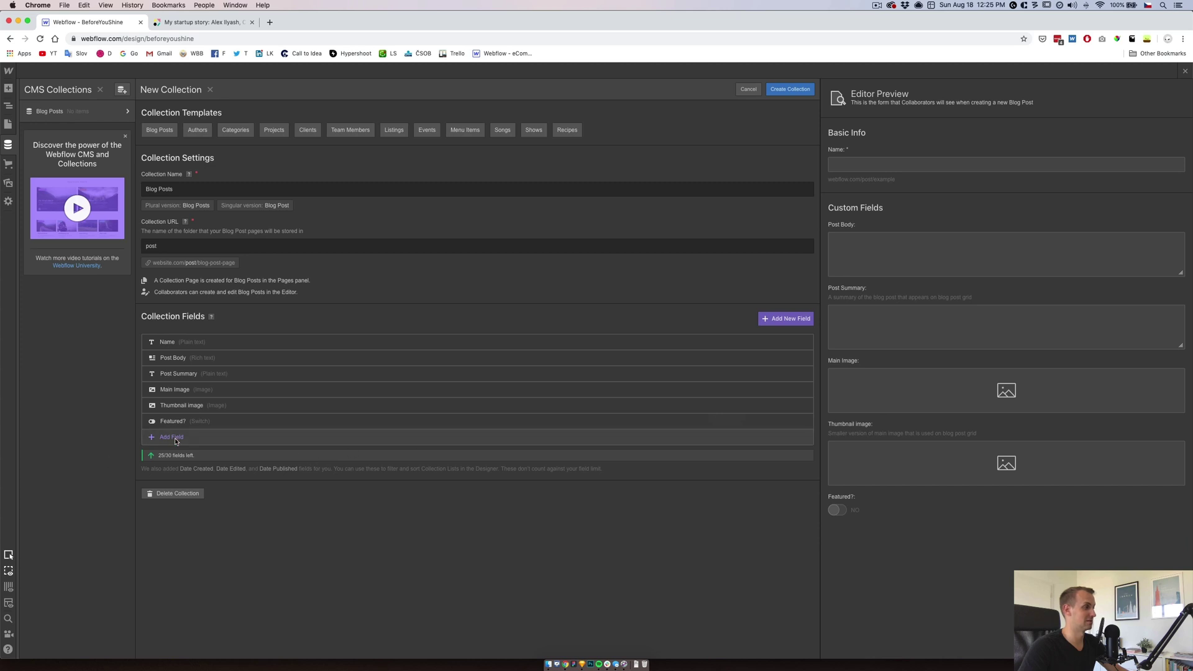
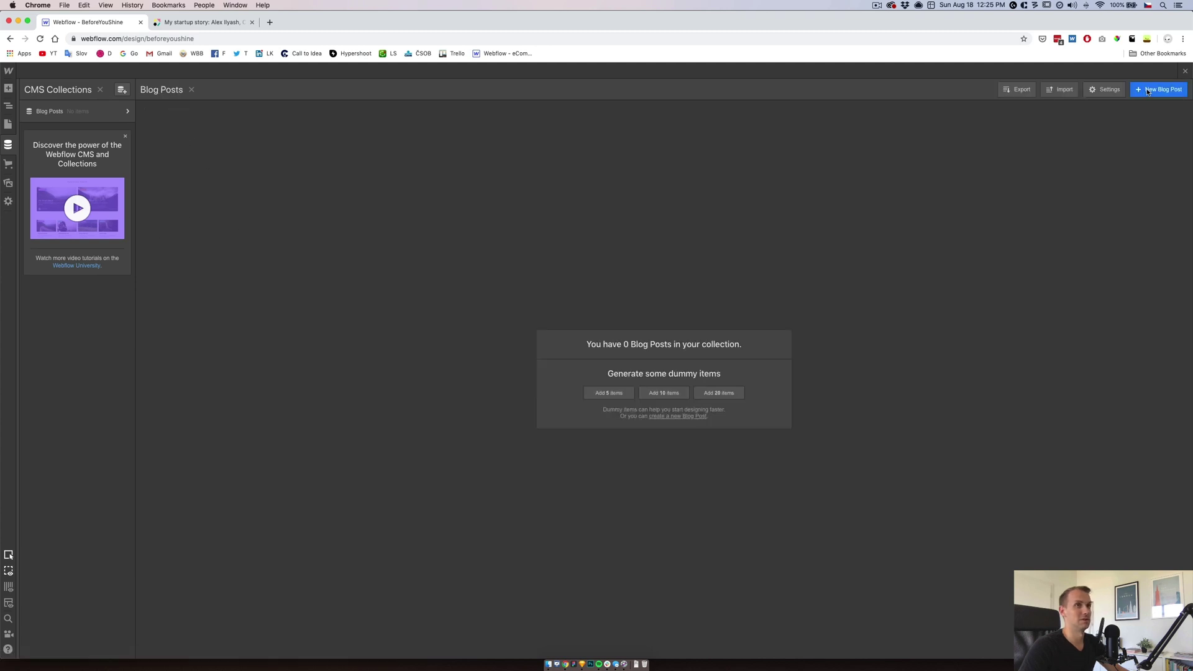
# - Start a new blog post and fill its Post Summary with the first story's description from the Sketch design
pyautogui.click(1147, 89)
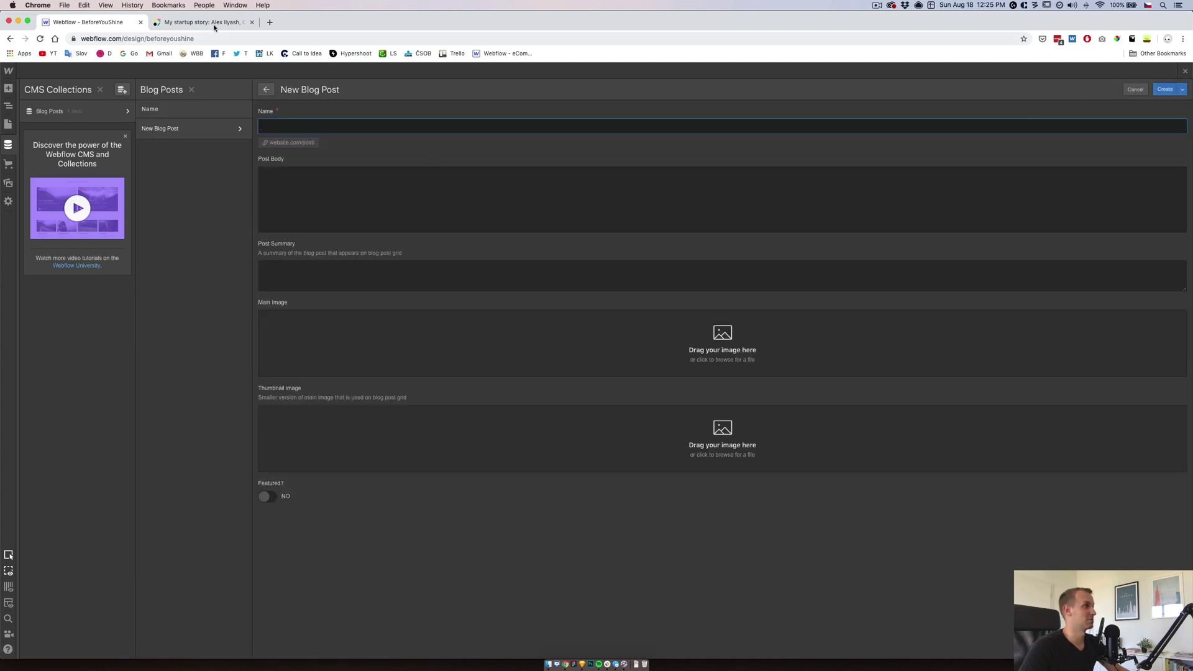
pyautogui.click(582, 665)
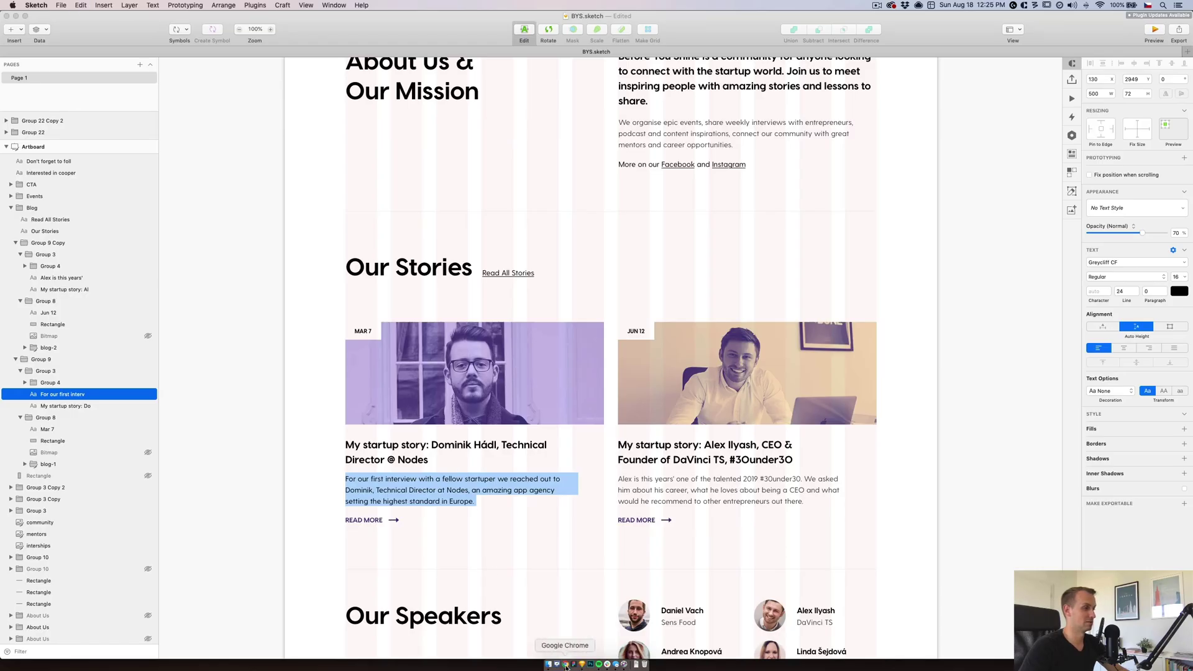
pyautogui.click(565, 665)
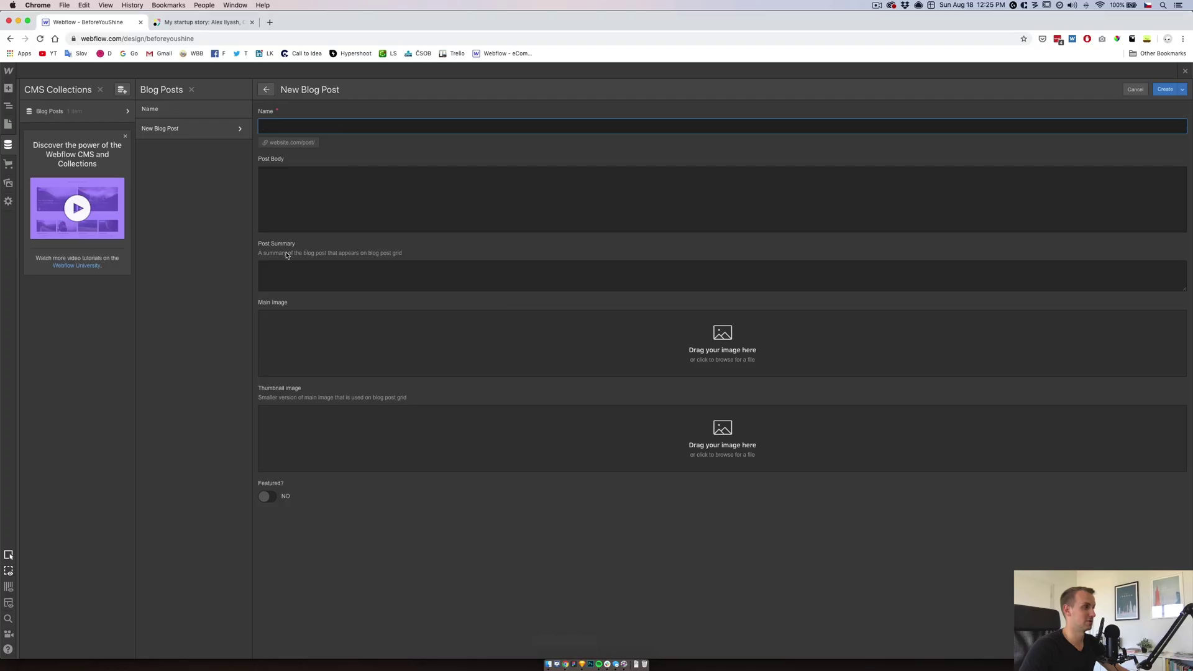
pyautogui.click(299, 199)
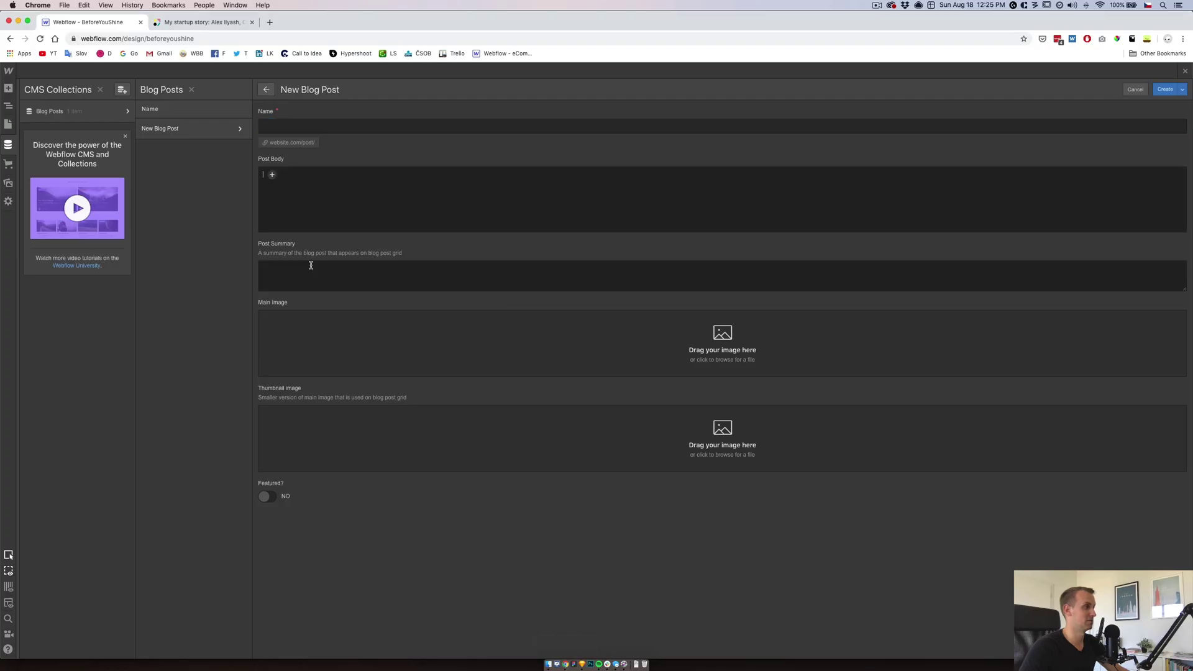
pyautogui.click(582, 665)
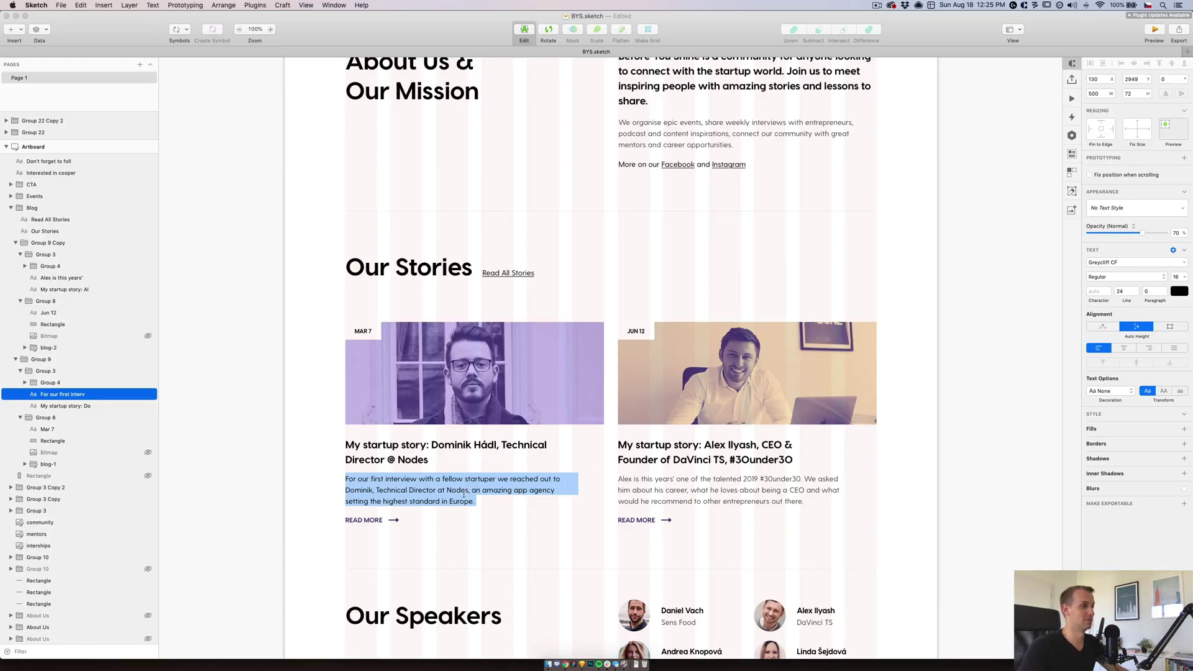
pyautogui.click(566, 664)
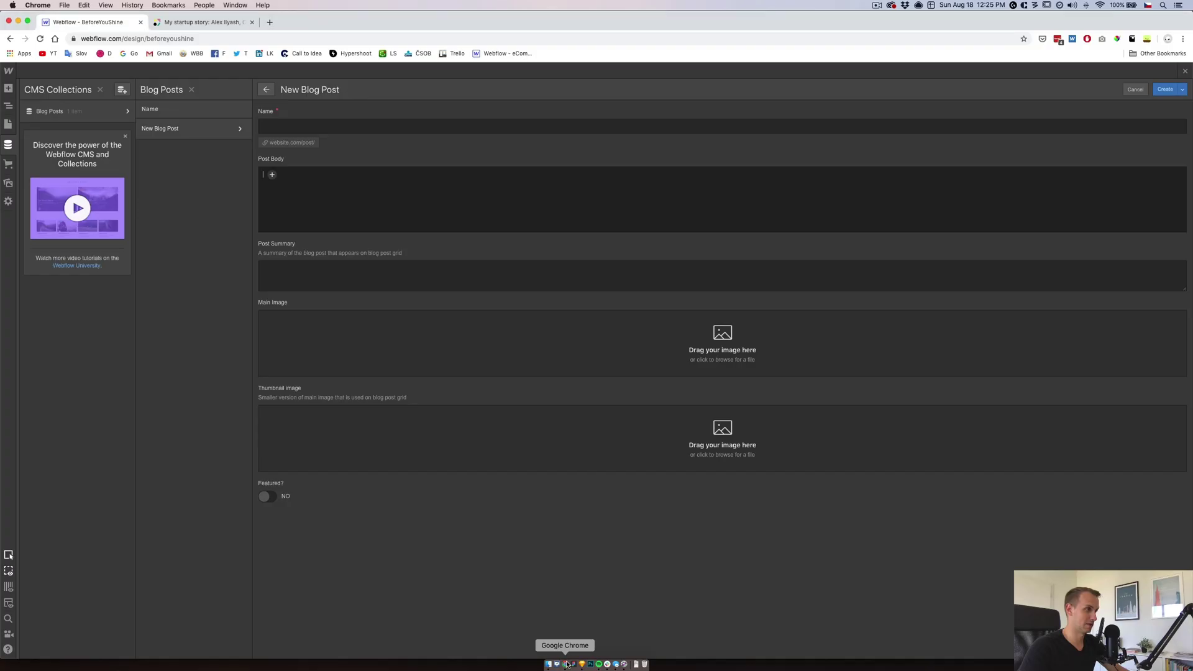
pyautogui.click(306, 285)
pyautogui.write('For our first interview with a fellow startuper we reached out to Dominik, Technical Director at Nodes, an amazing app agency setting the highest standard in Europe.')
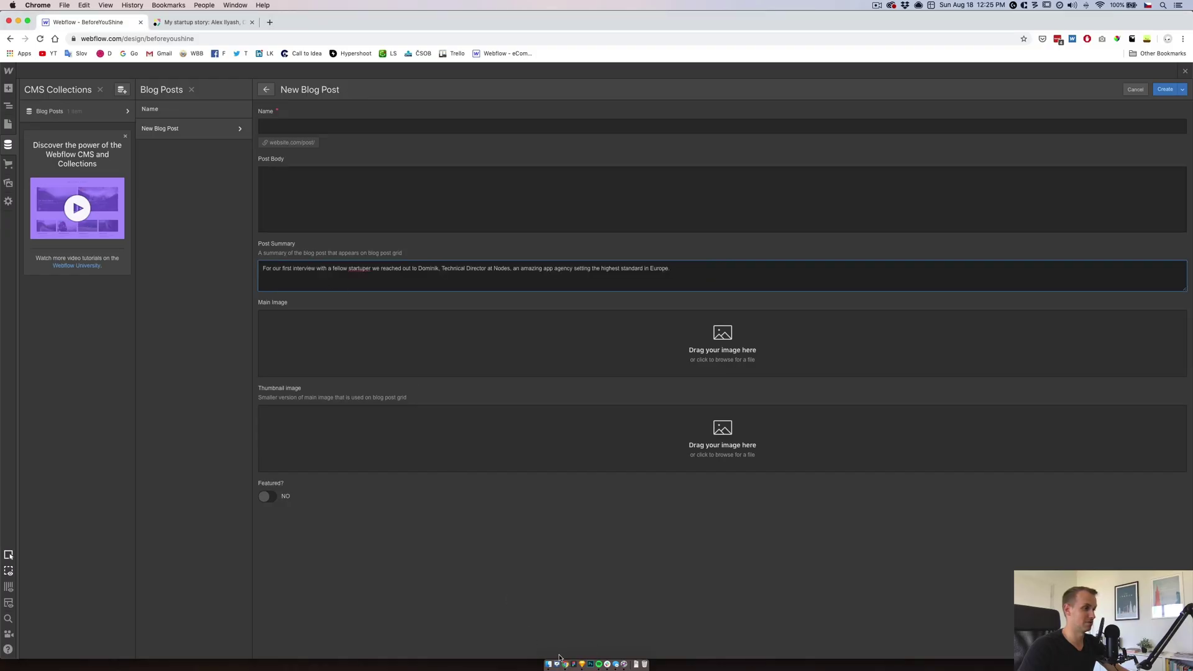
# - Copy the first story's title from the Sketch design and enter it as the new blog post's Name
pyautogui.click(581, 664)
pyautogui.click(456, 445)
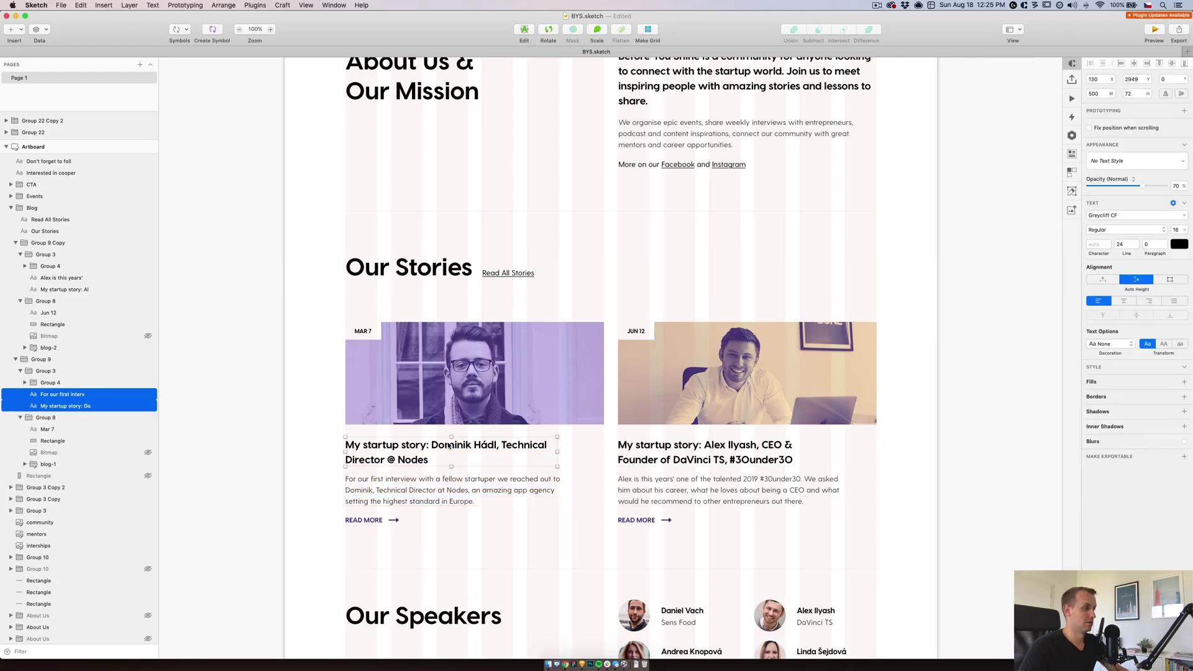
pyautogui.doubleClick(456, 445)
pyautogui.press('super+a')
pyautogui.press('super+c')
pyautogui.press('Escape')
pyautogui.click(565, 663)
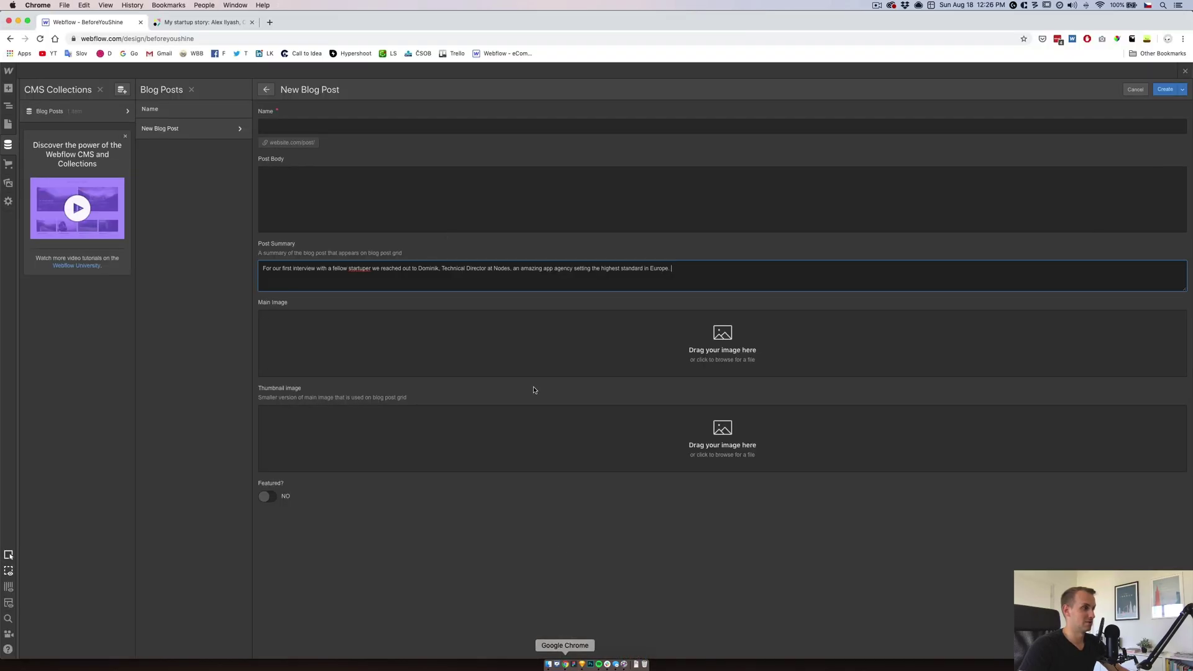
pyautogui.click(299, 124)
pyautogui.press('super+v')
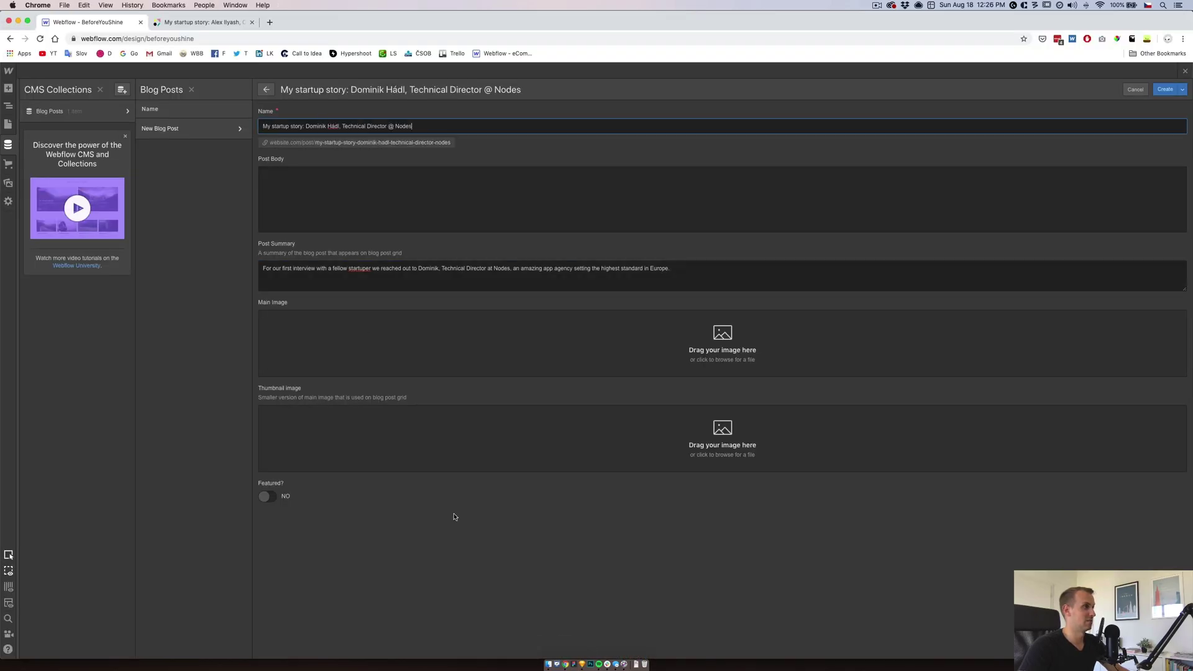
pyautogui.click(583, 664)
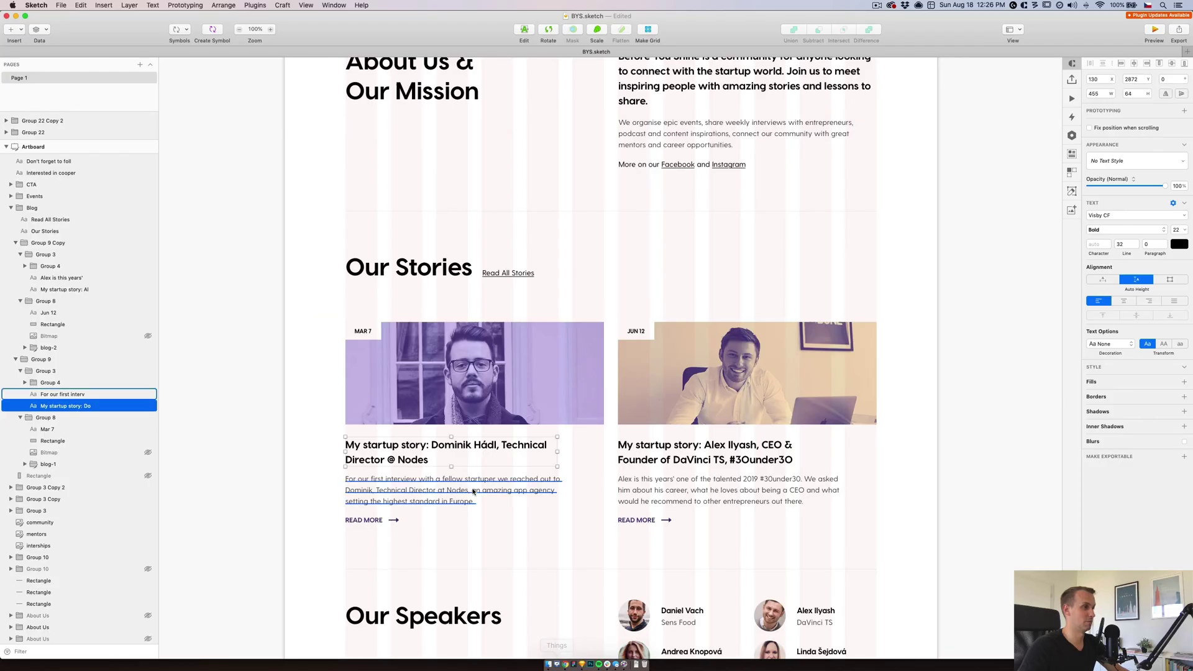
pyautogui.click(565, 664)
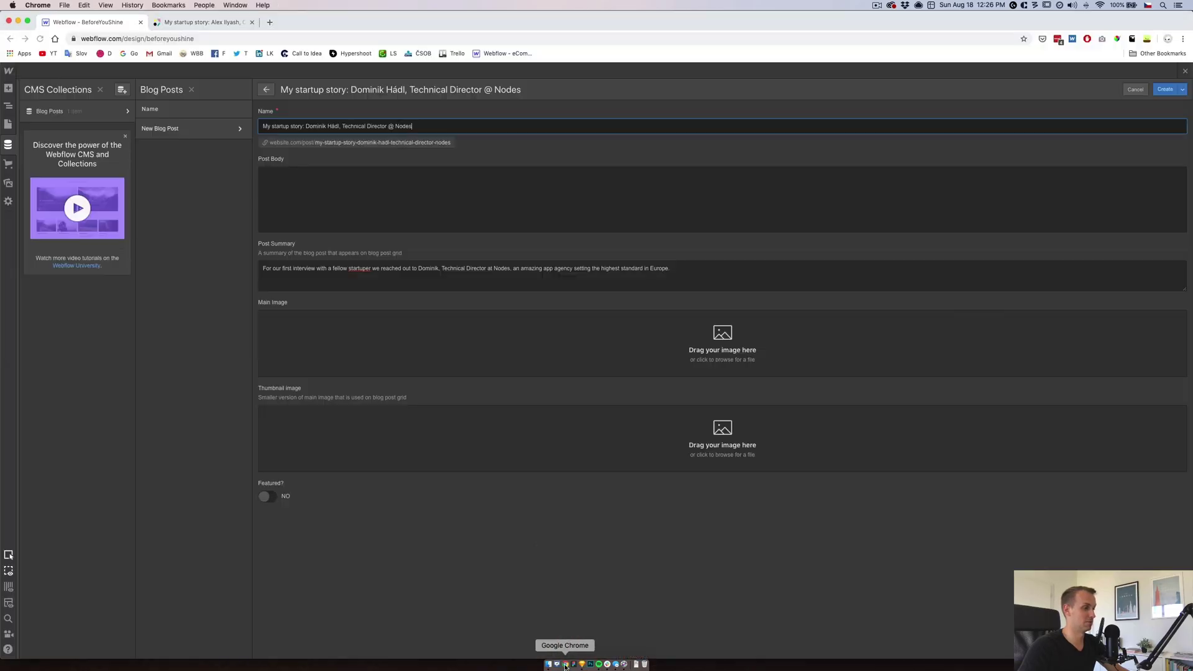
pyautogui.click(441, 440)
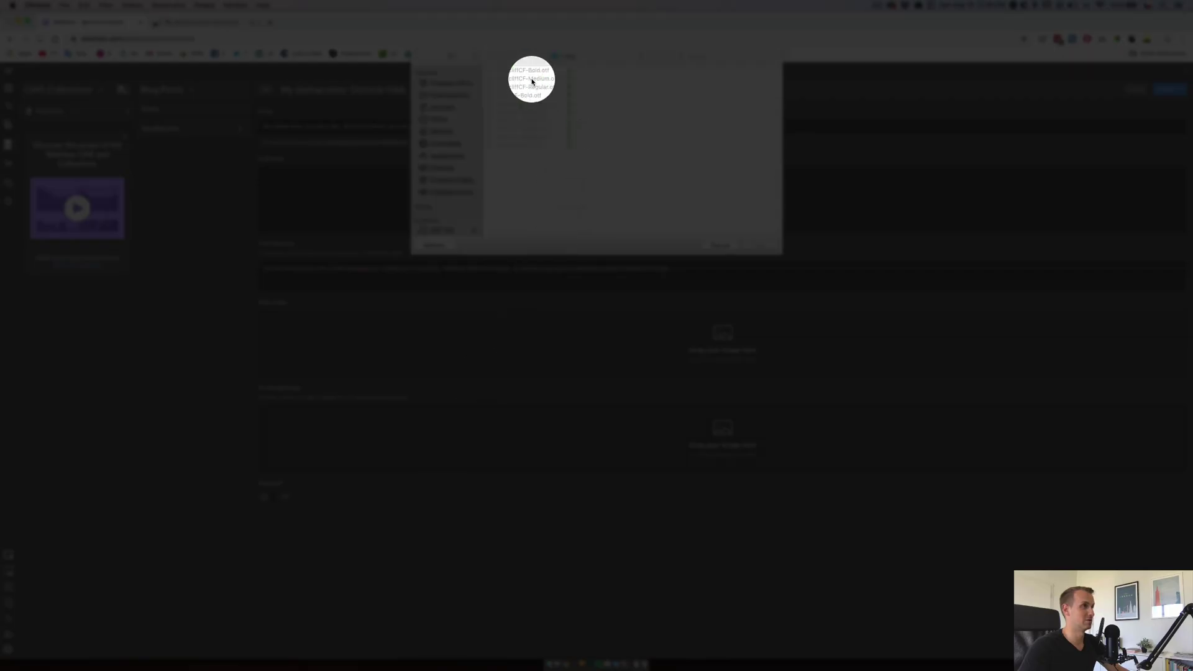
pyautogui.click(569, 56)
pyautogui.click(570, 87)
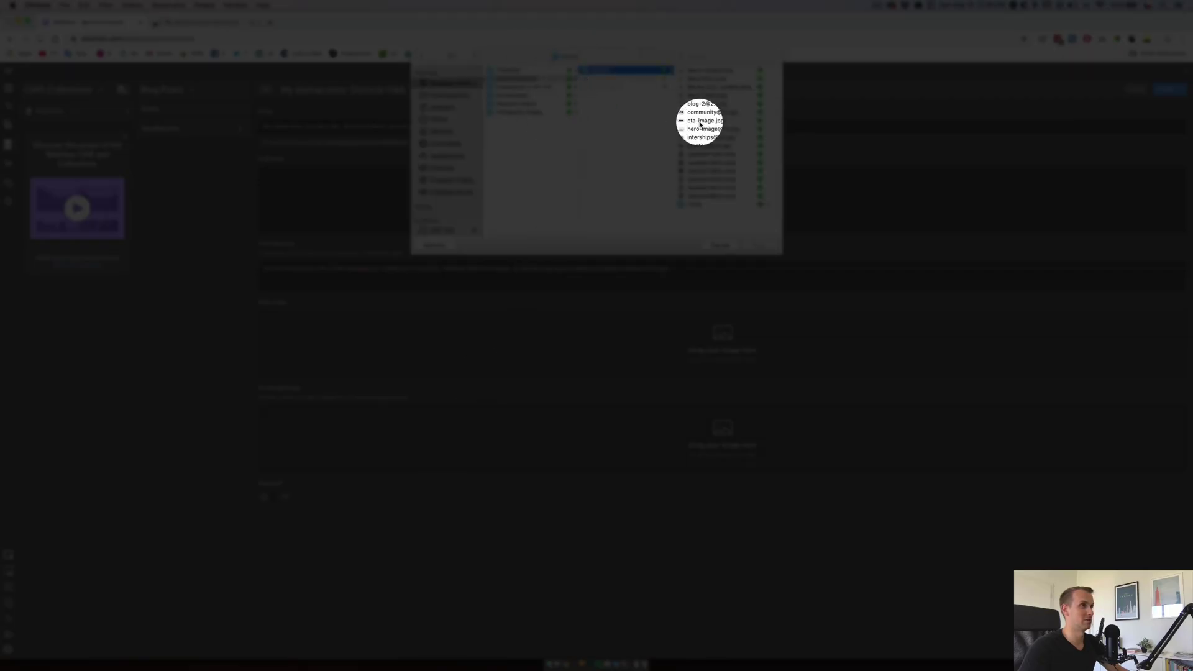
pyautogui.click(704, 86)
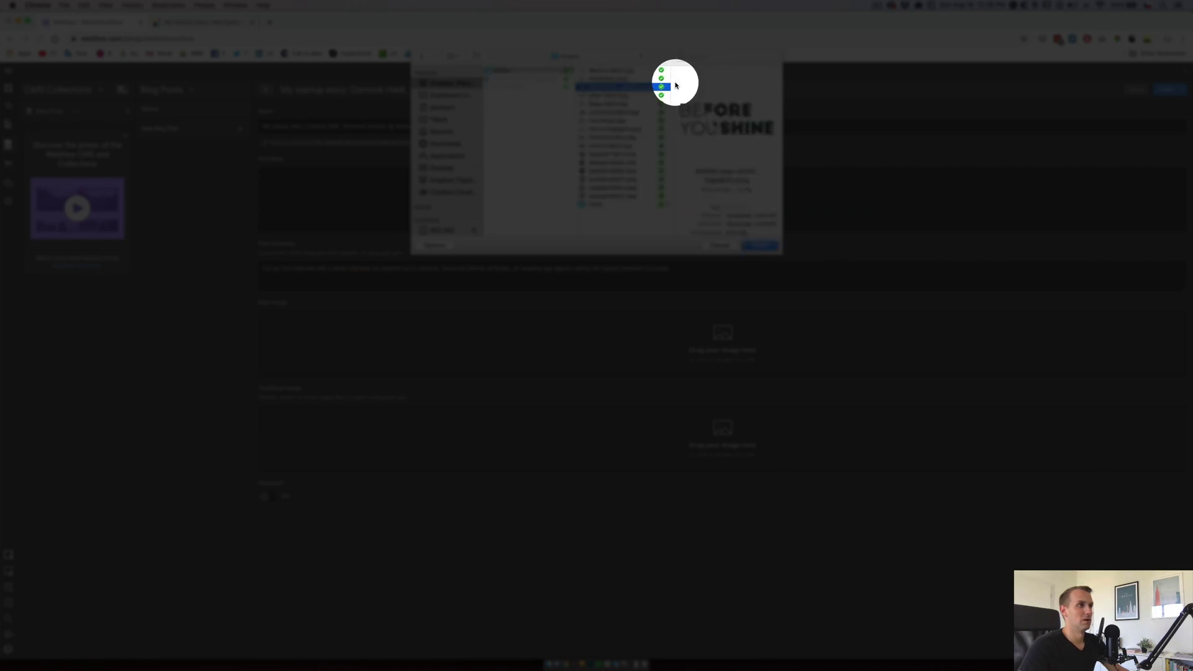
pyautogui.click(609, 101)
pyautogui.doubleClick(612, 96)
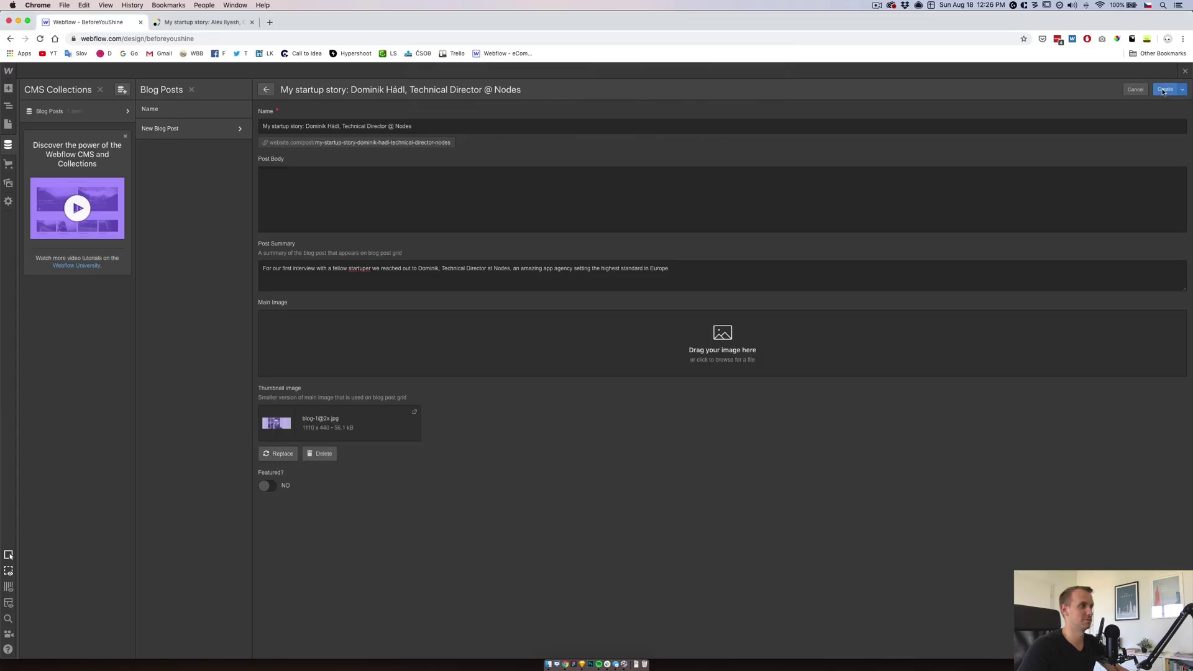
pyautogui.click(1163, 90)
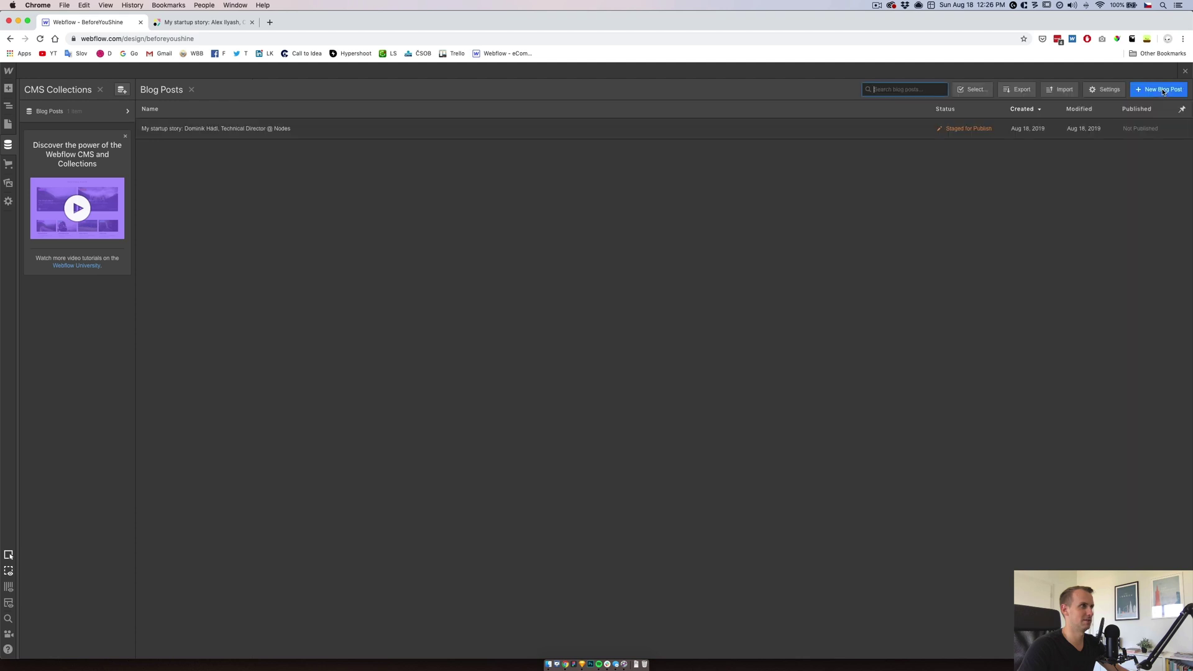
pyautogui.click(1147, 89)
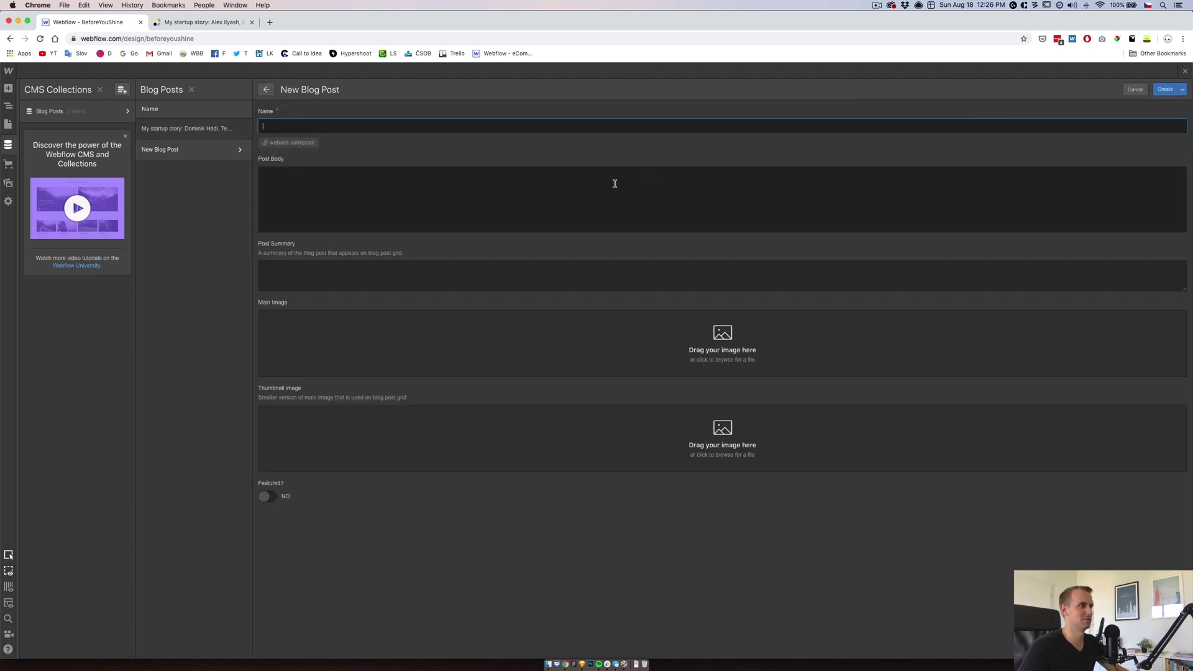
pyautogui.click(186, 23)
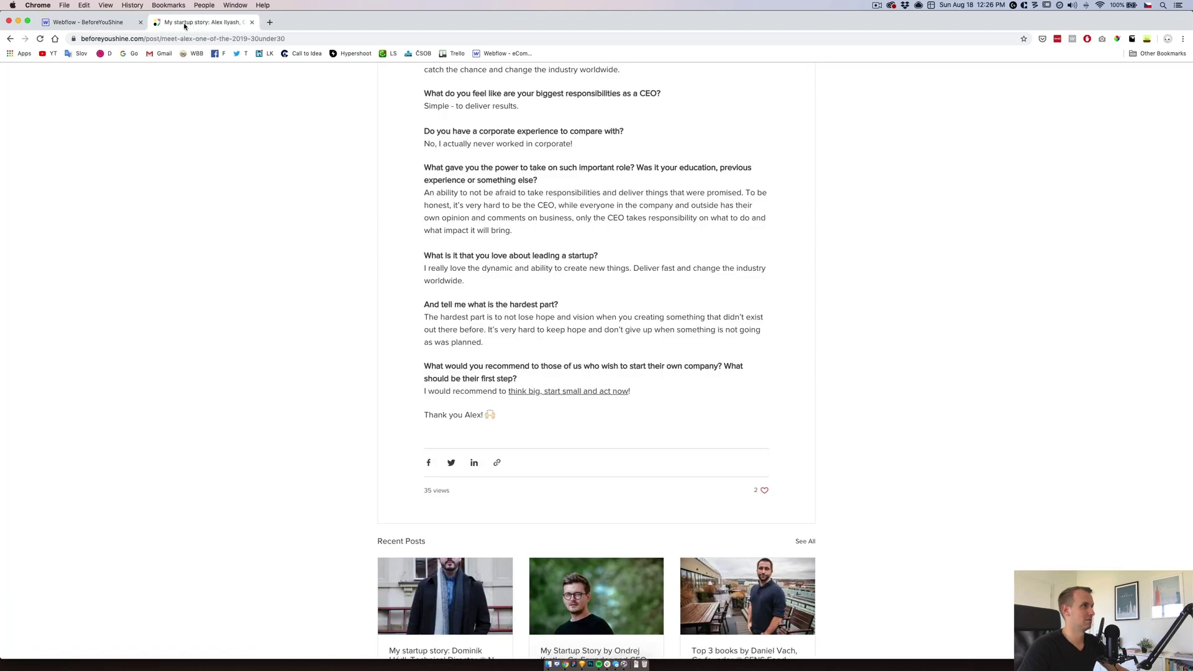
pyautogui.hotkey('ctrl', 'shift', 'Tab')
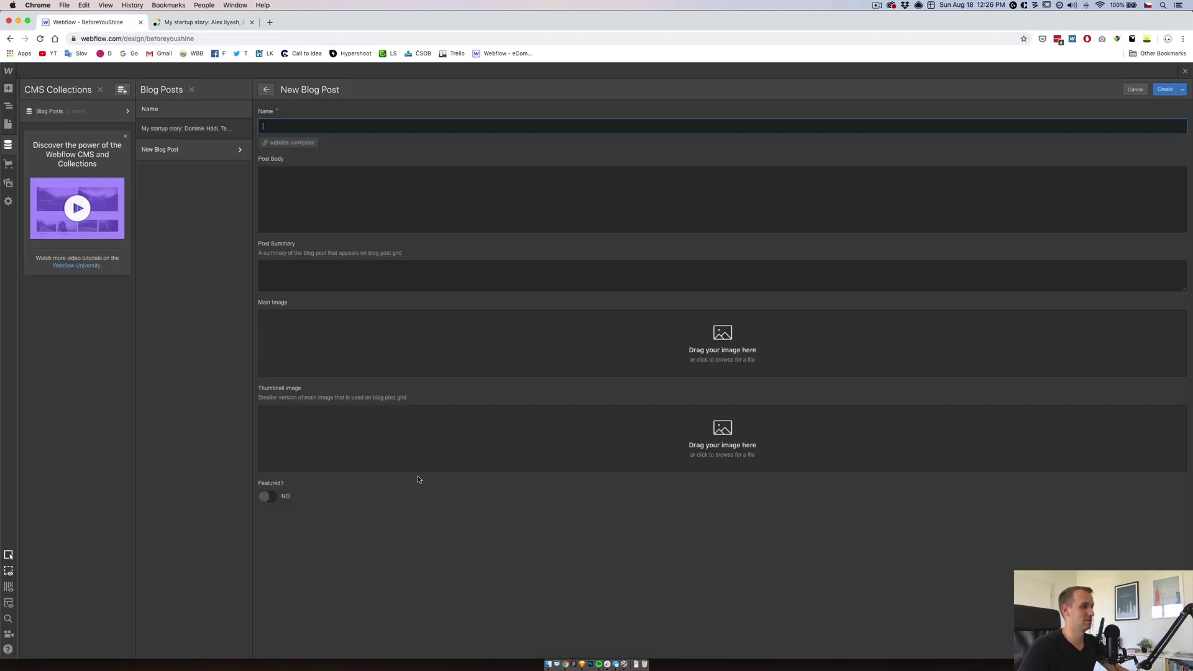
pyautogui.click(582, 664)
pyautogui.click(695, 446)
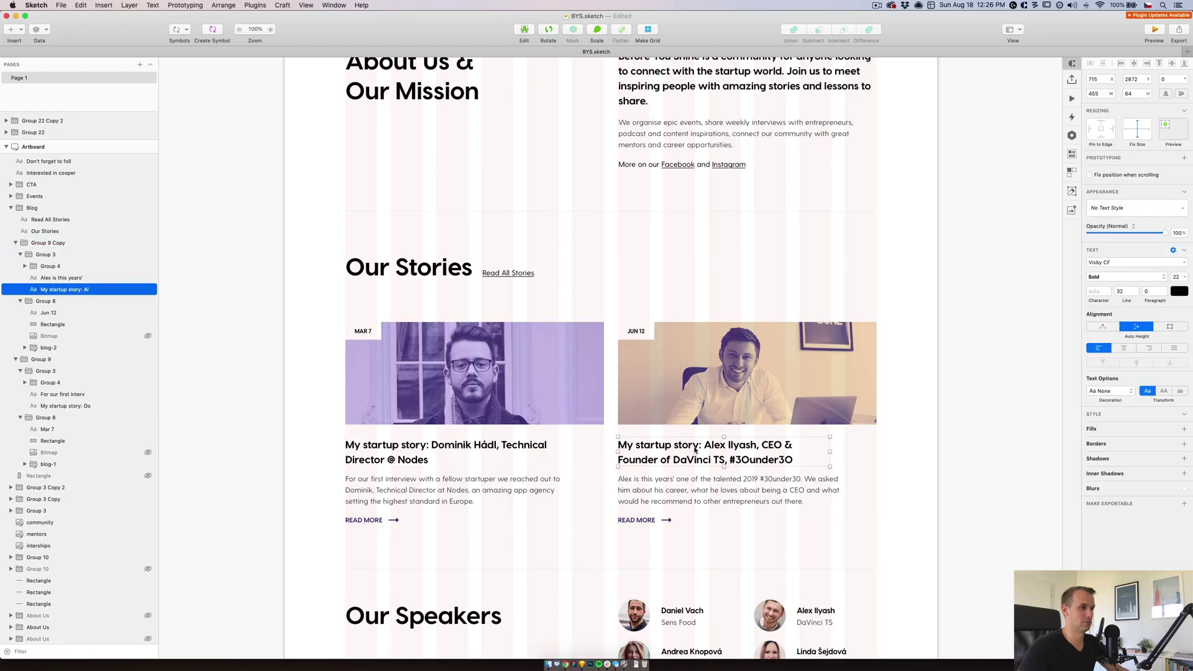
pyautogui.doubleClick(695, 446)
pyautogui.press('super+c')
pyautogui.click(565, 664)
pyautogui.click(379, 126)
pyautogui.press('super+v')
pyautogui.click(1166, 90)
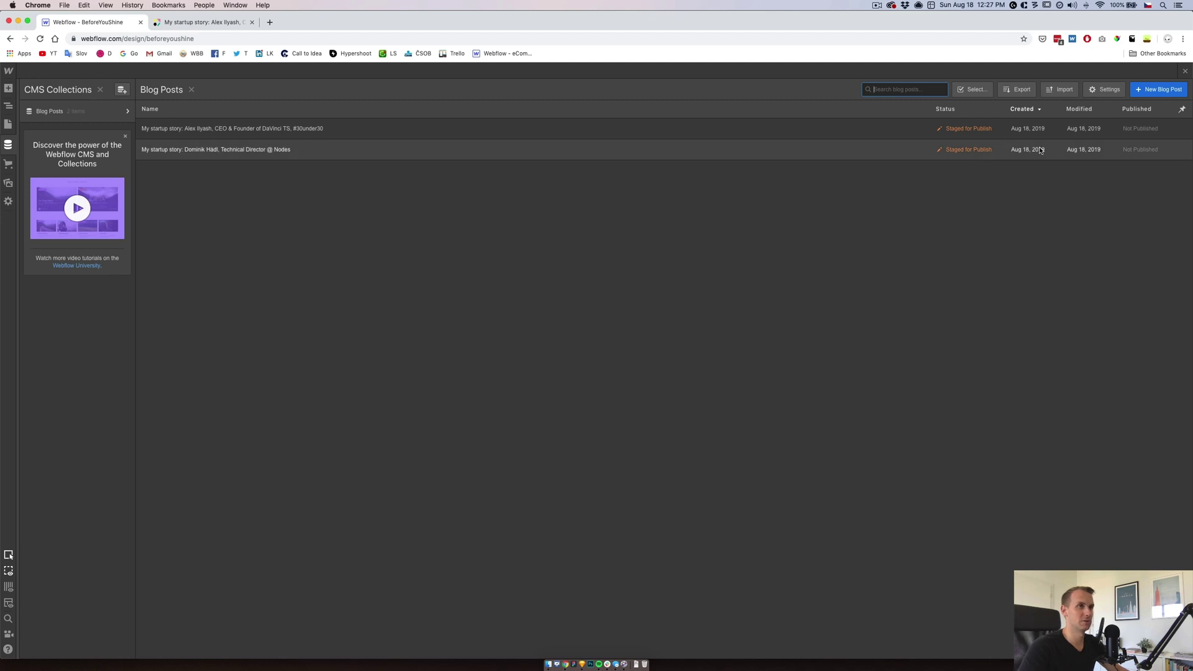
# - Add a required Date/Time field labelled "Blog Post Release Date" to the Blog Posts collection and save the collection
pyautogui.click(649, 148)
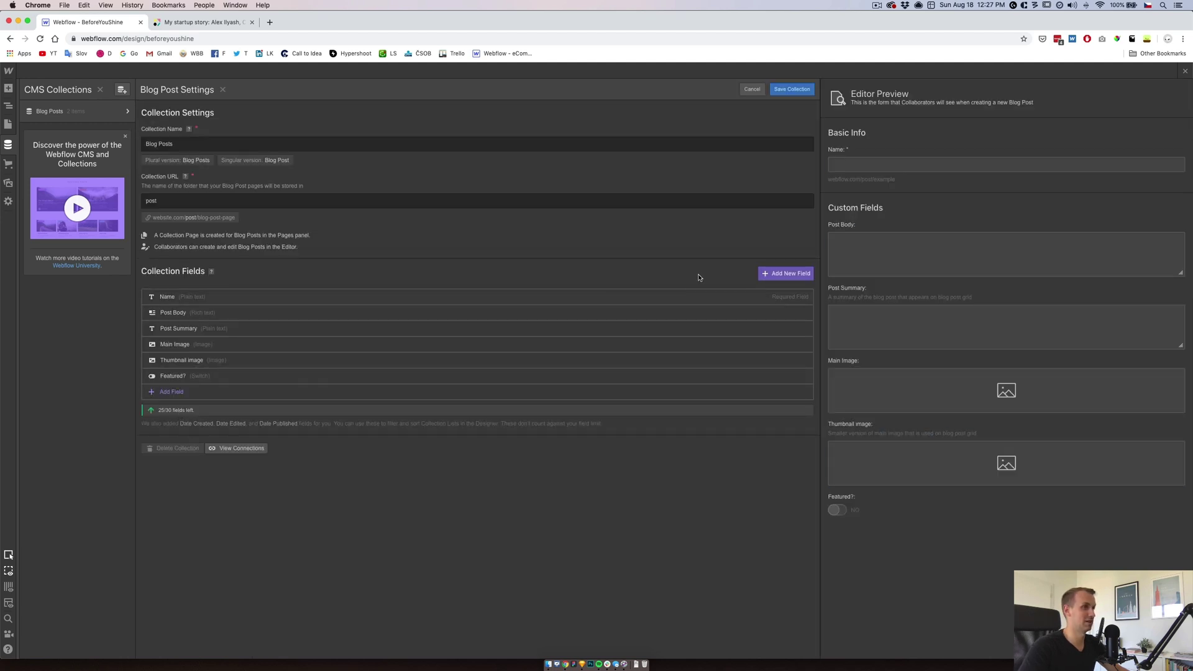
pyautogui.click(770, 275)
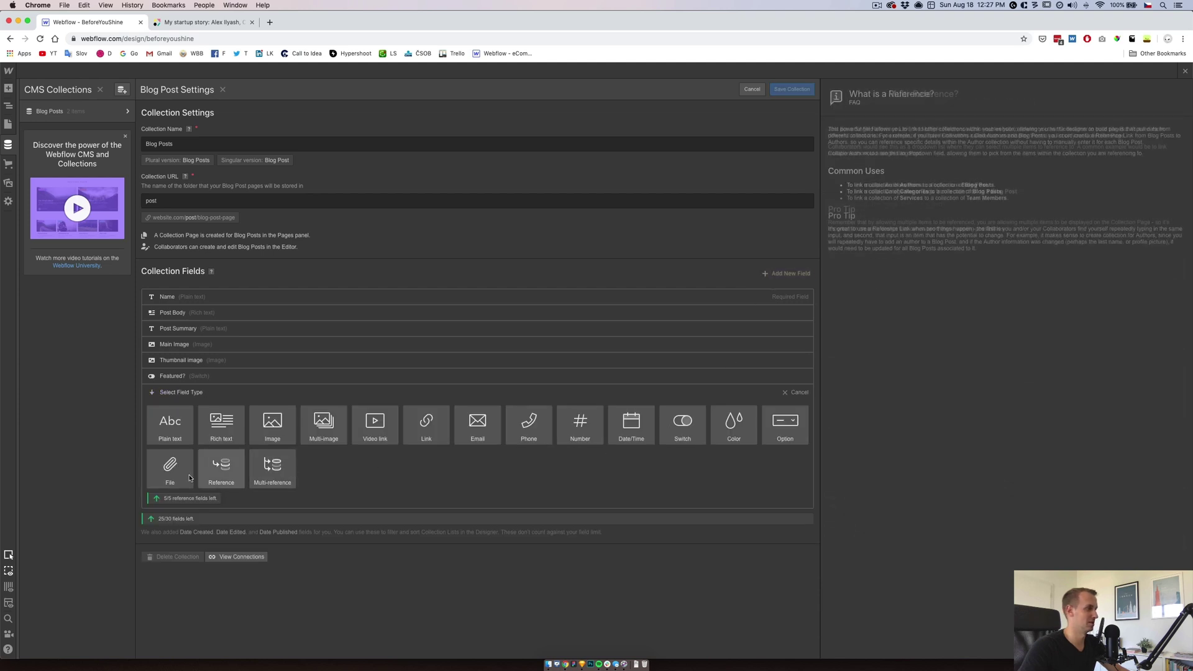
pyautogui.click(630, 425)
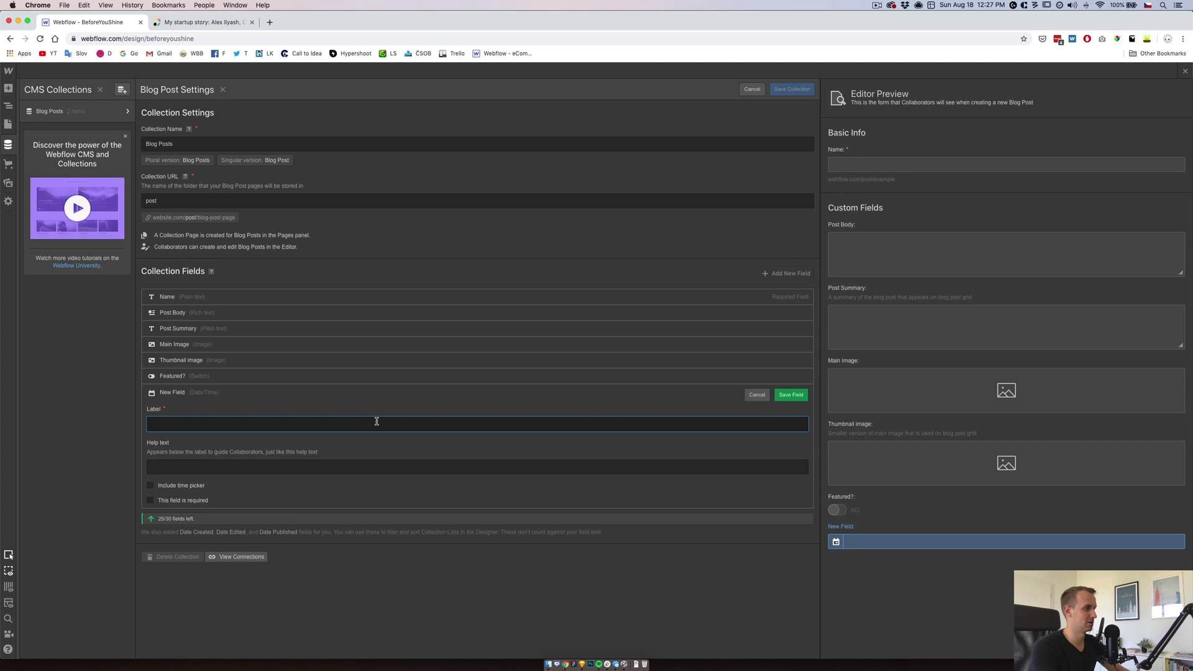
pyautogui.write('Blog Post Release Date')
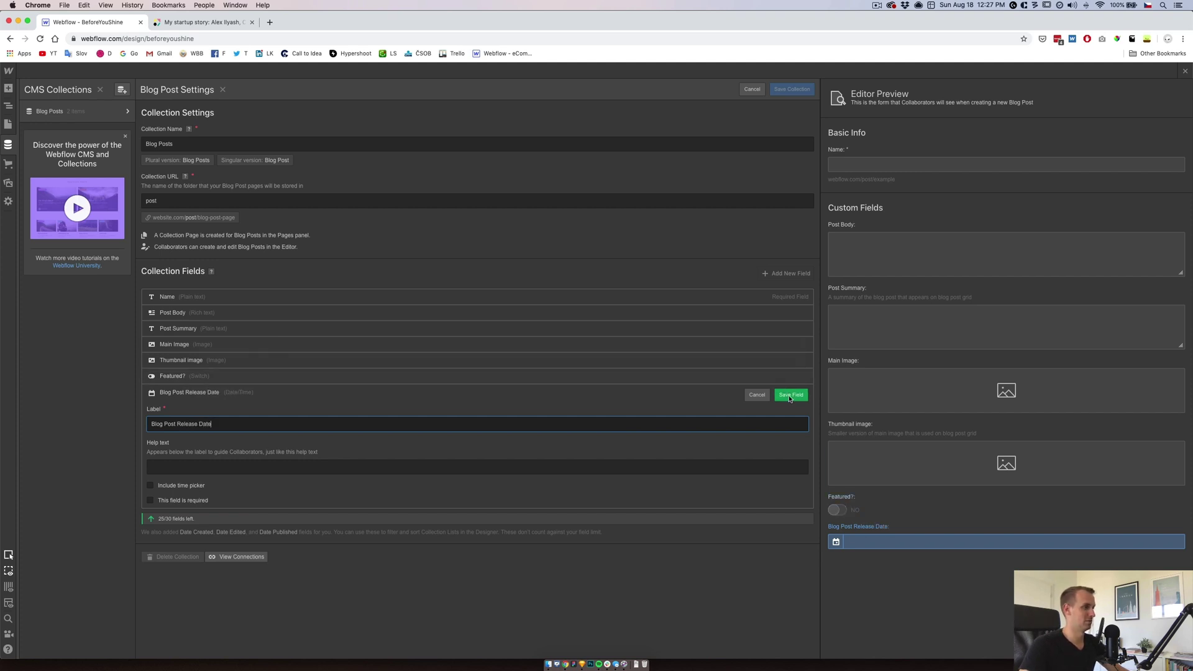
pyautogui.click(177, 502)
pyautogui.press('Return')
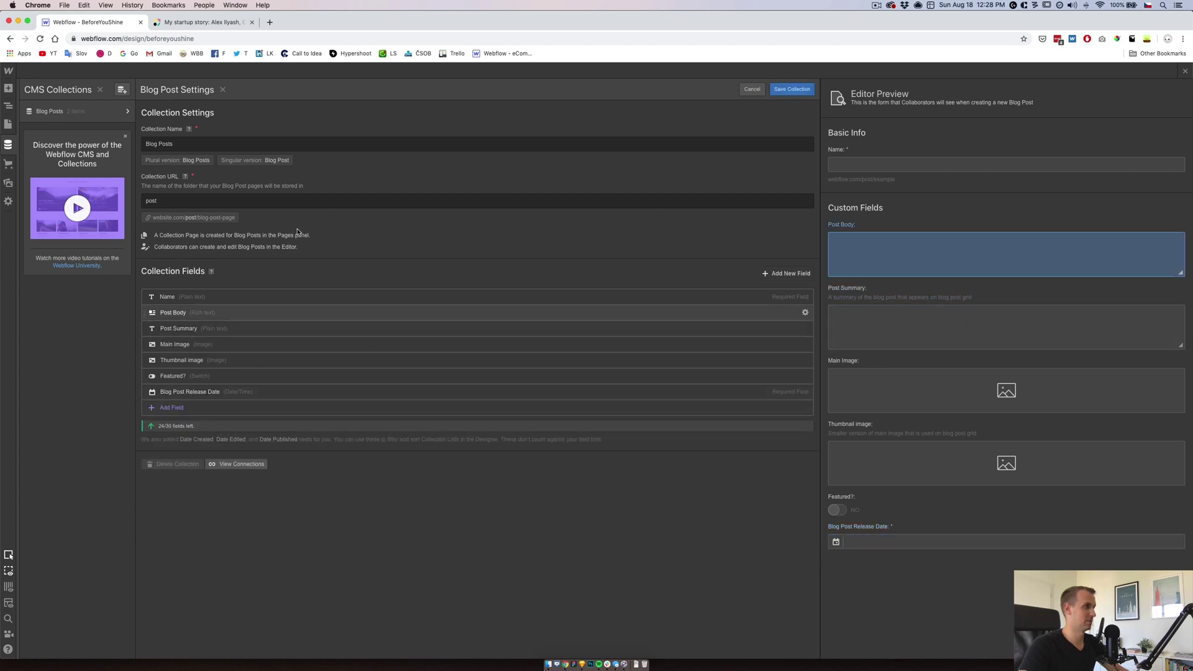
pyautogui.click(89, 117)
pyautogui.click(677, 386)
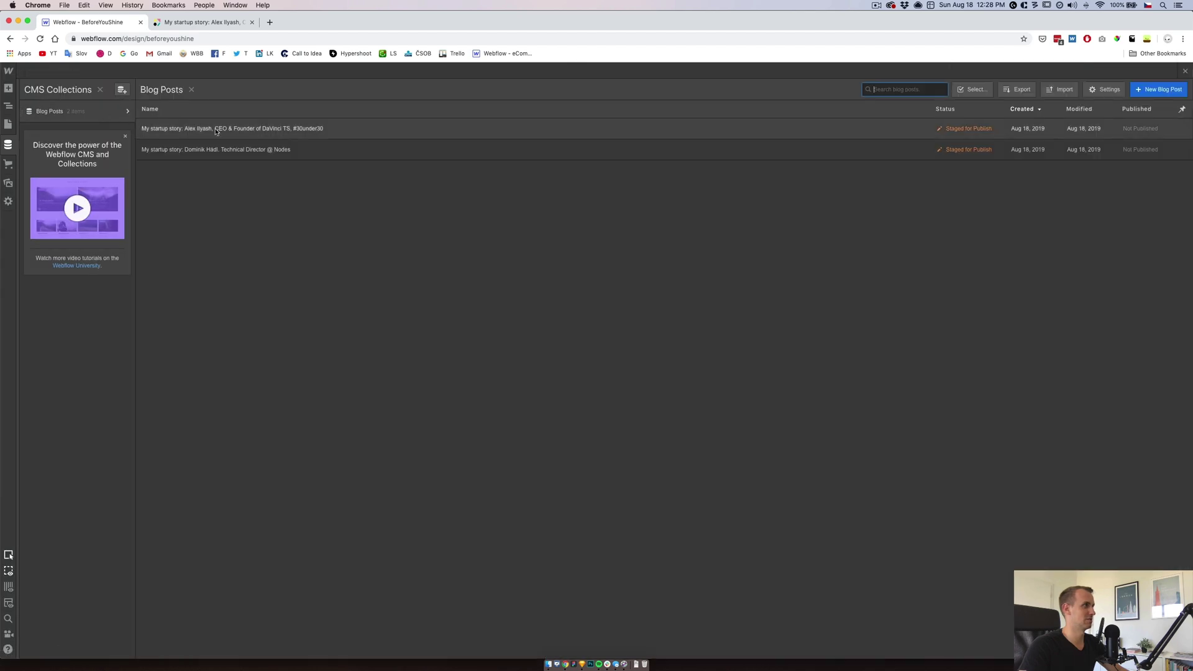
# - Set the DaVinci TS story's Blog Post Release Date to 06/12/2019, matching its live blog page, and save the post
pyautogui.click(216, 129)
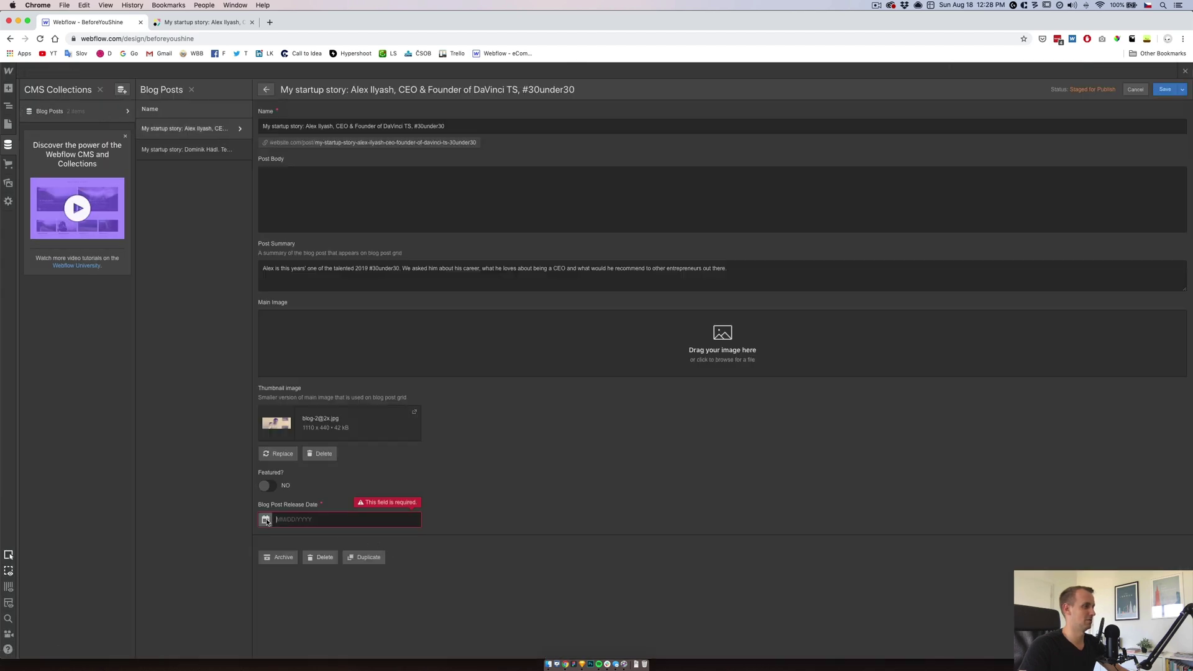
pyautogui.click(265, 520)
pyautogui.click(199, 22)
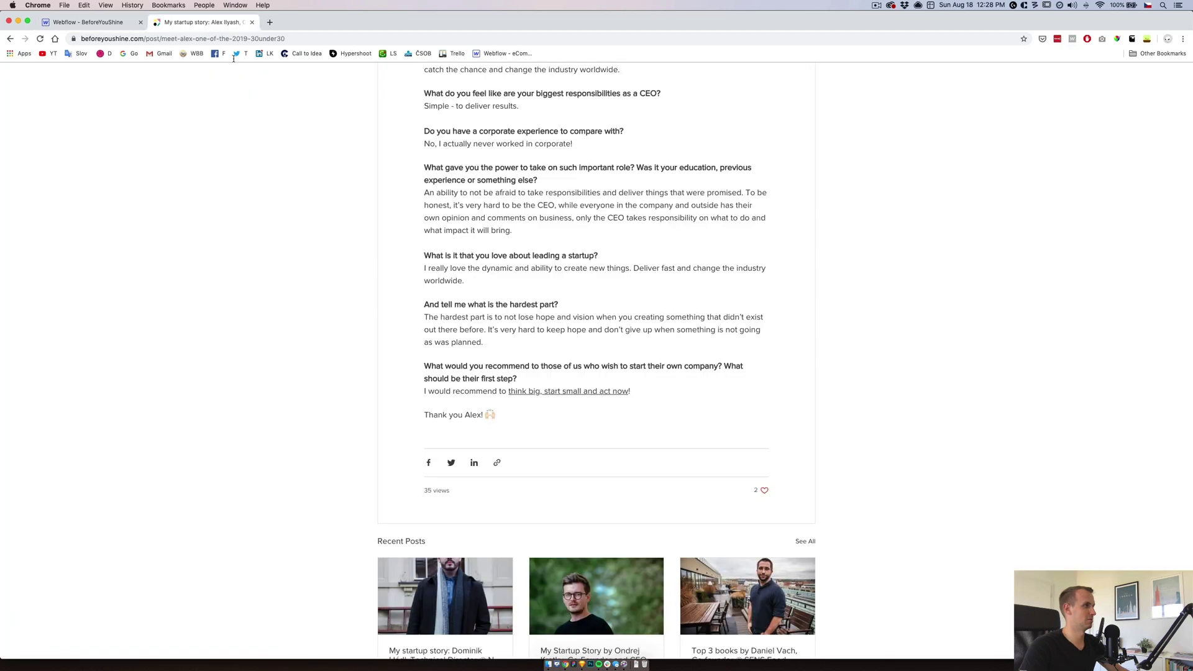
pyautogui.scroll(15, 412, 197)
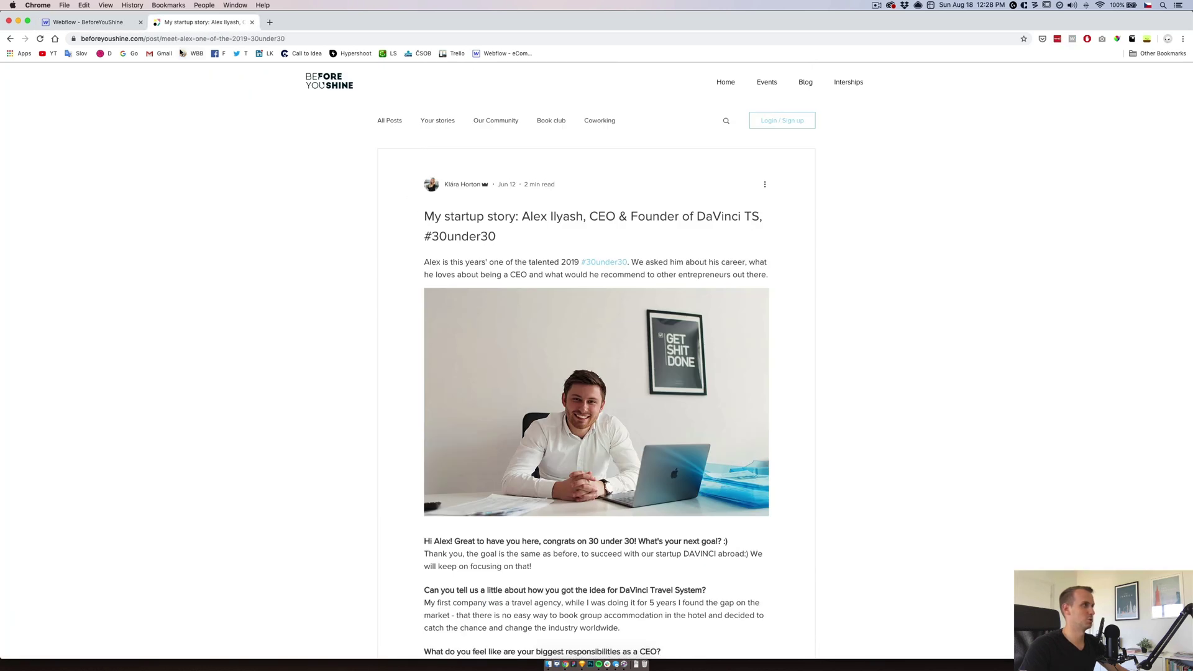
pyautogui.click(87, 22)
pyautogui.click(268, 537)
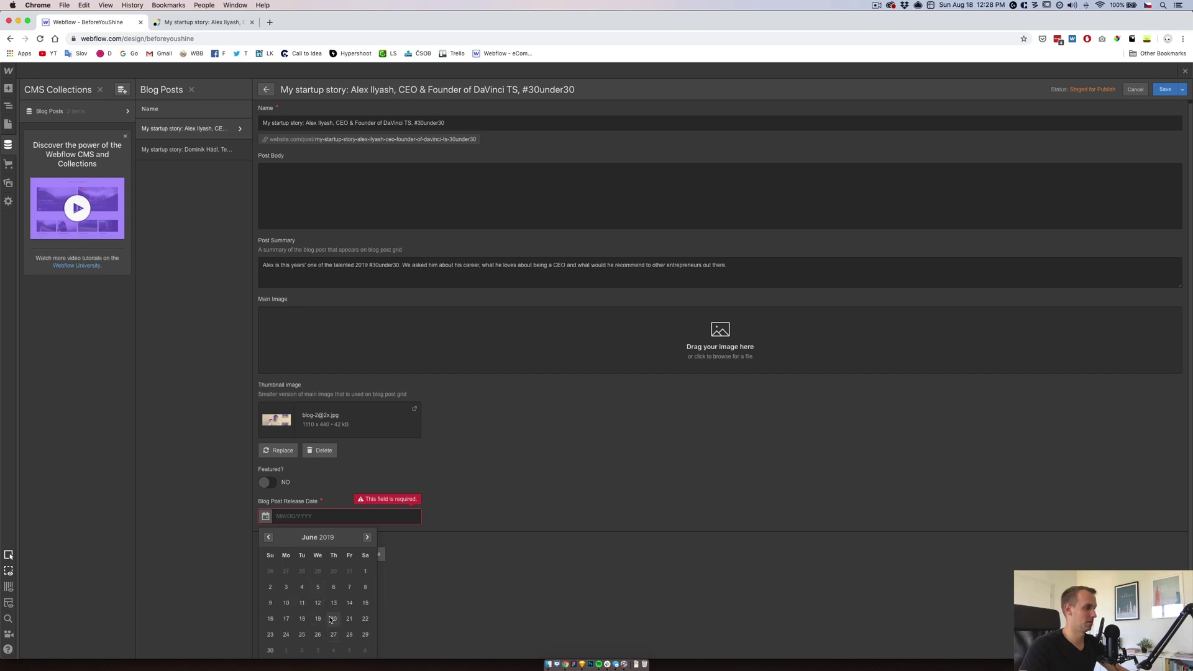
pyautogui.click(318, 602)
pyautogui.click(417, 554)
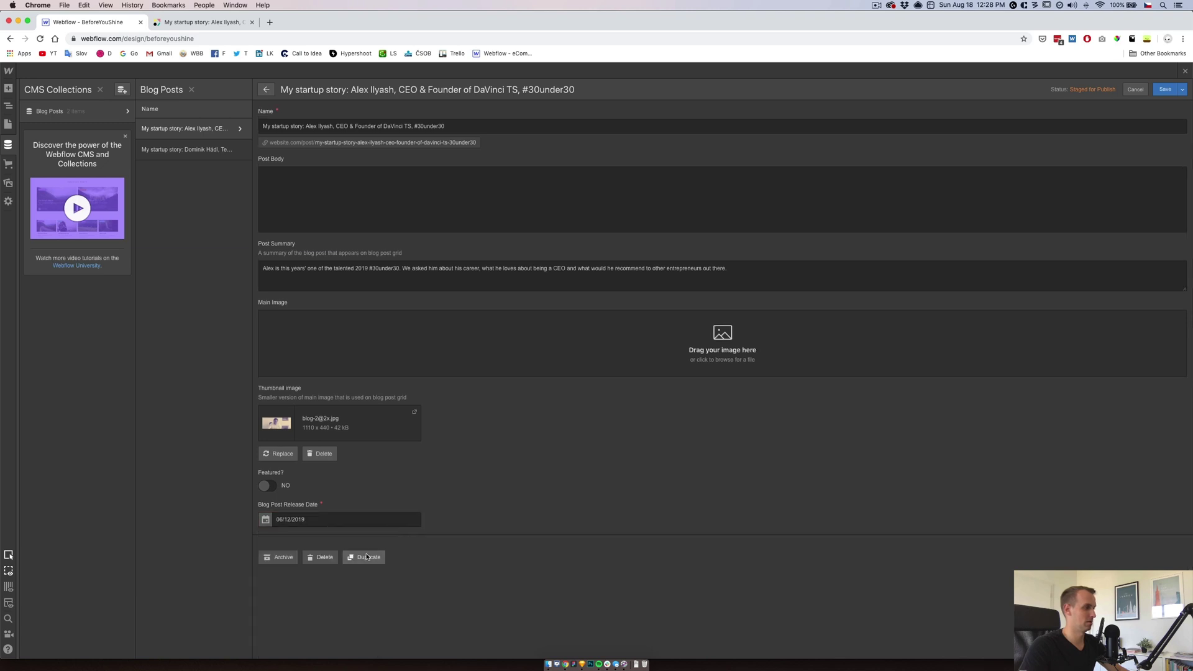
pyautogui.click(1165, 89)
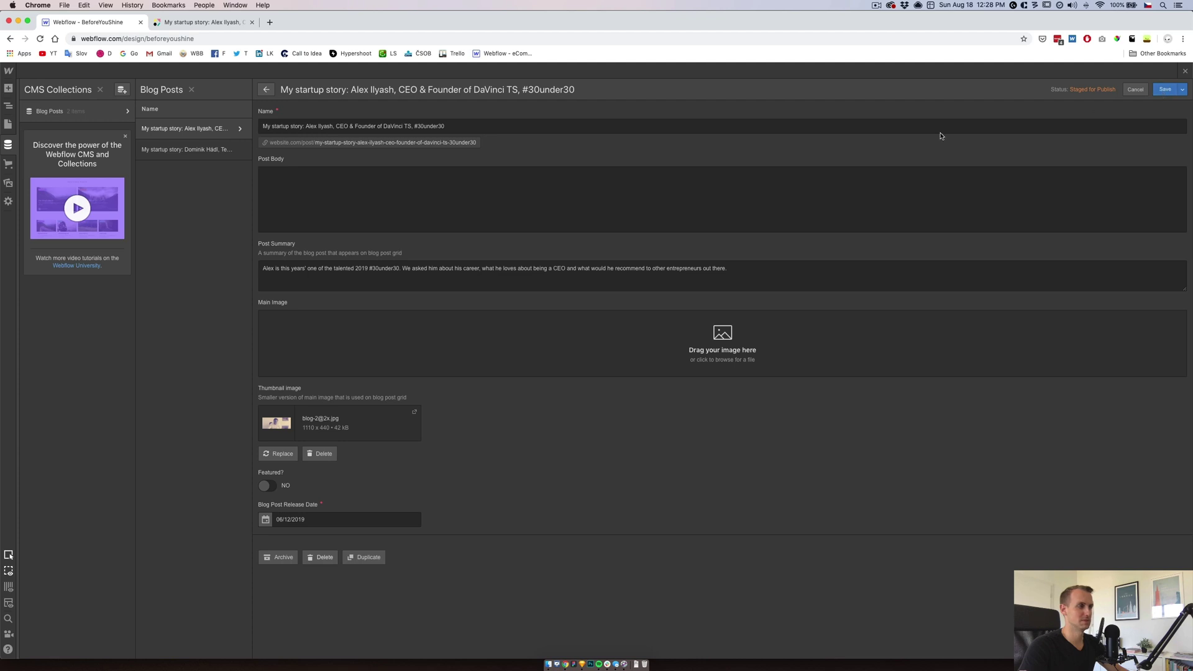
# - Set the Nodes story's Blog Post Release Date to 03/07/2019, matching the live blog's post list, and save the post
pyautogui.click(273, 148)
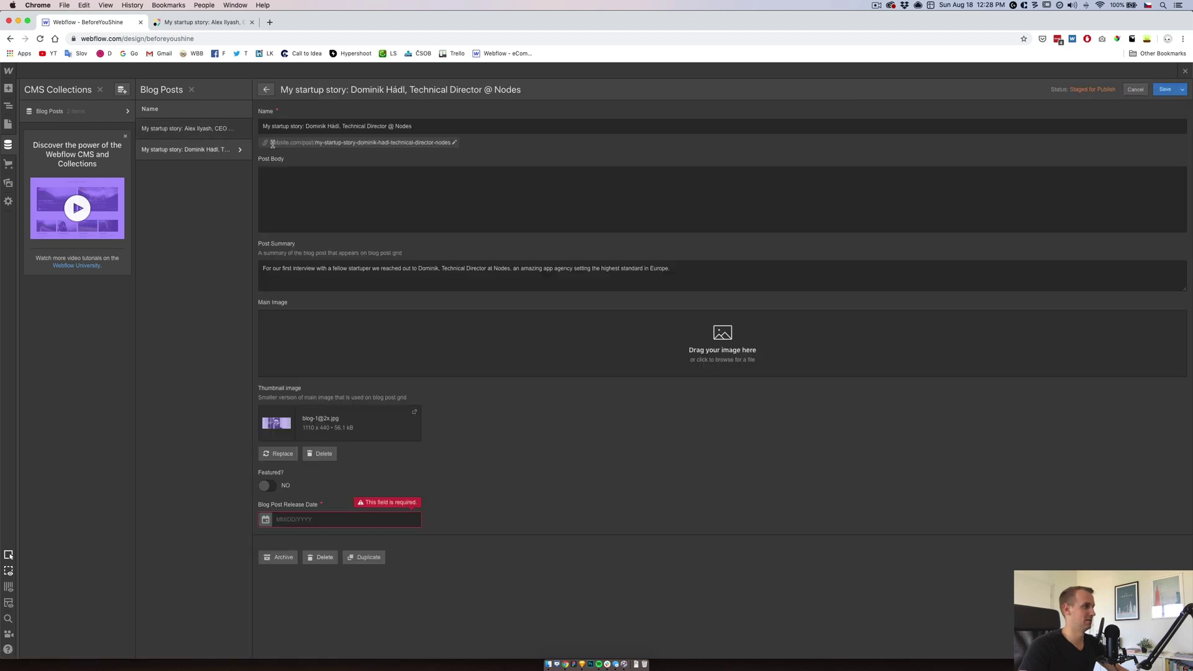
pyautogui.click(180, 23)
pyautogui.click(11, 39)
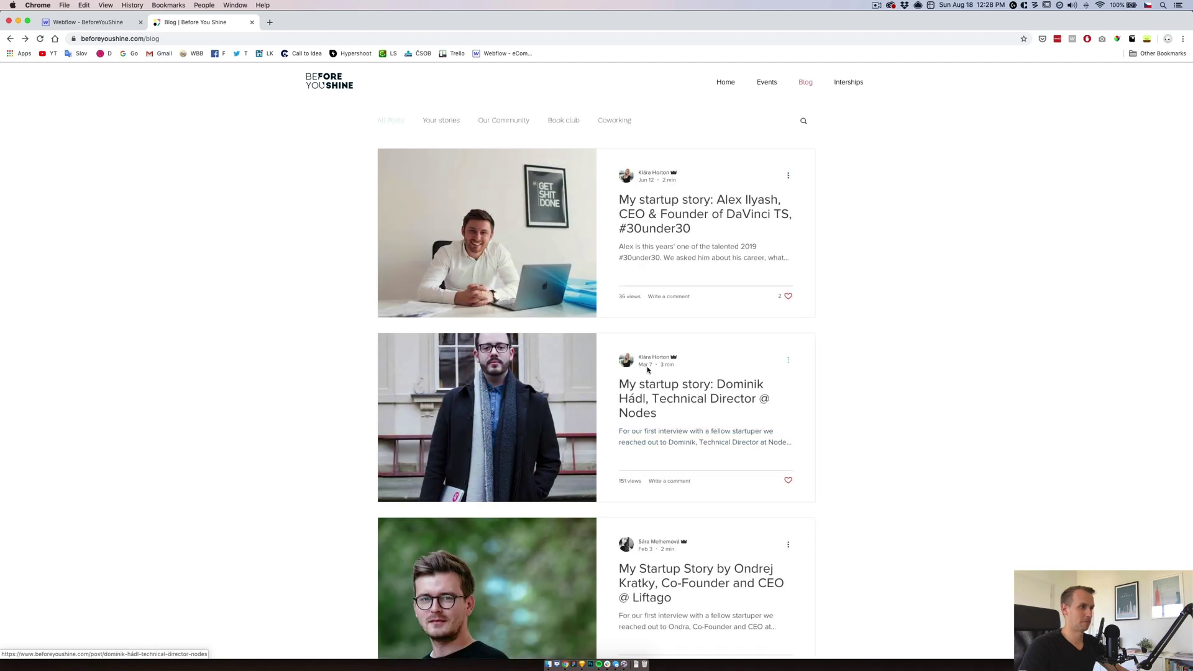
pyautogui.click(104, 18)
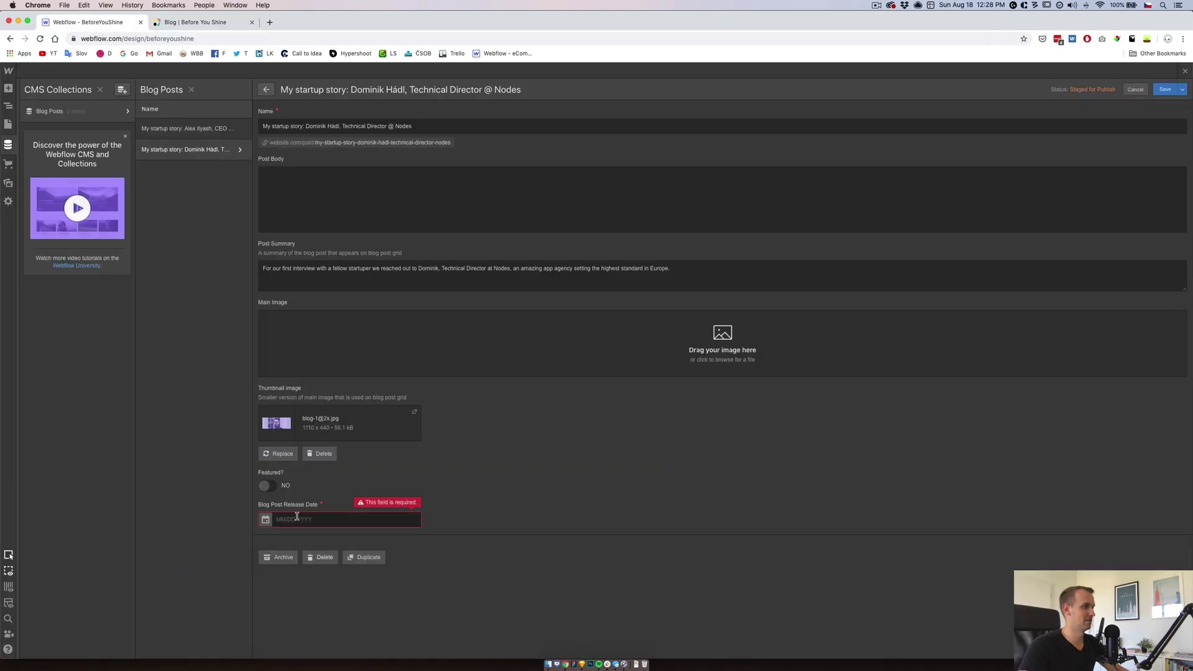
pyautogui.click(268, 521)
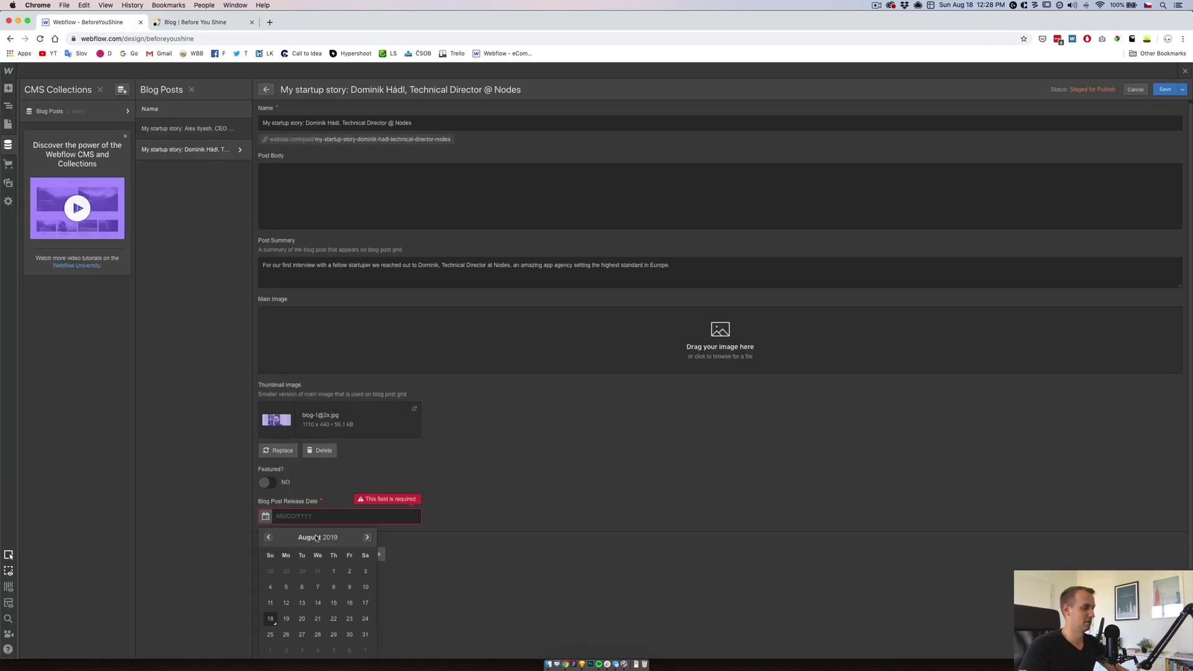
pyautogui.click(270, 541)
pyautogui.click(270, 542)
pyautogui.click(334, 588)
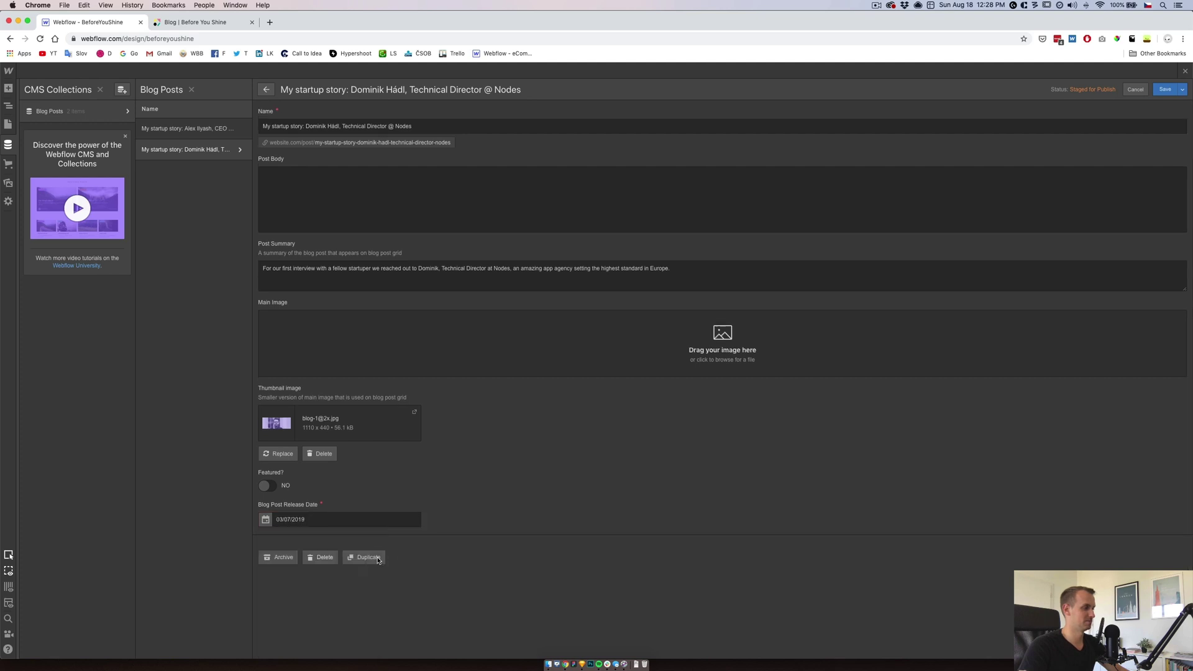
pyautogui.click(1164, 90)
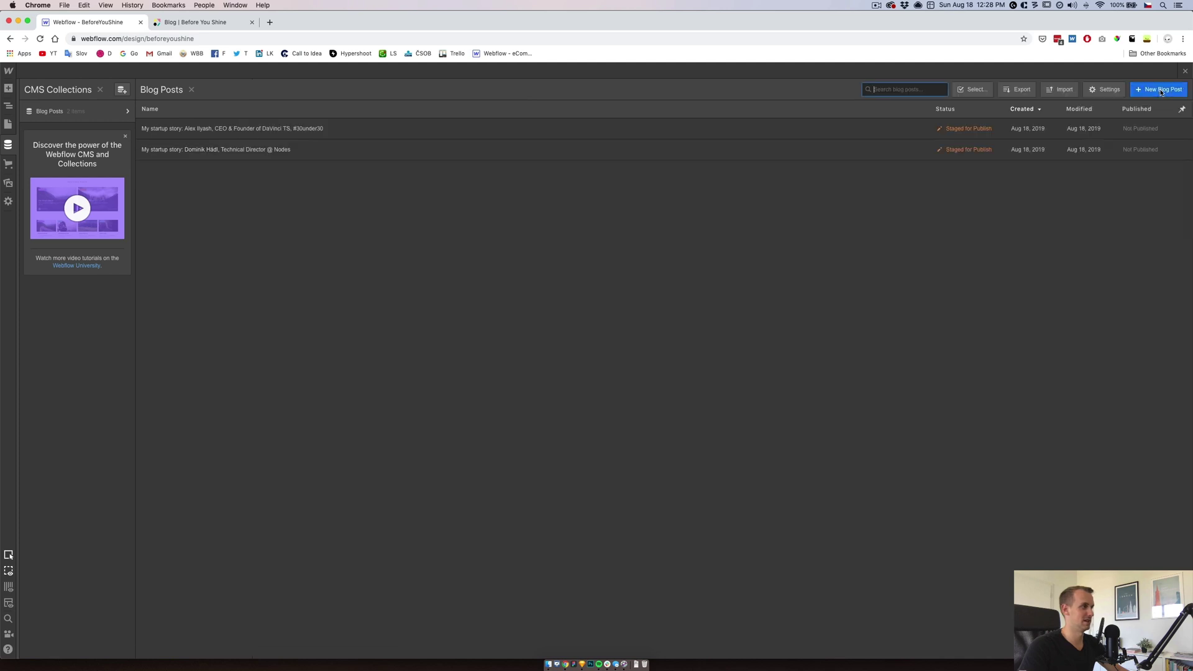
# - Return to the Home page design and add a Collection List inside the Blog Wrap, directly above the Blog Post Home Grid
pyautogui.click(8, 124)
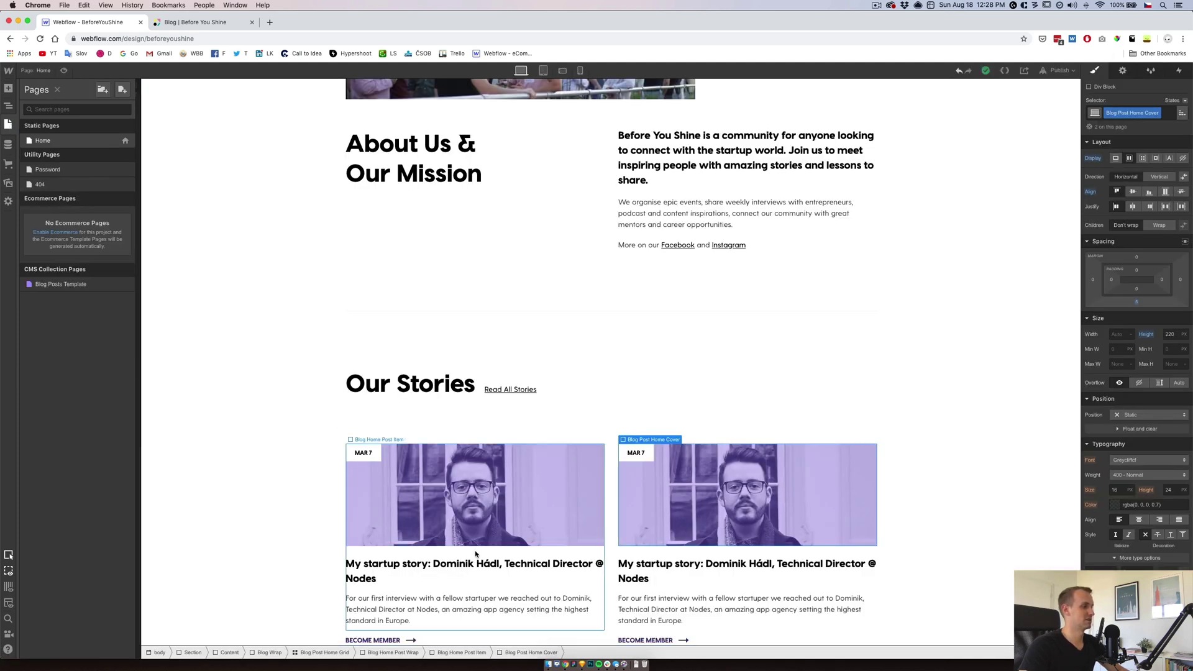
pyautogui.click(611, 553)
pyautogui.press('z')
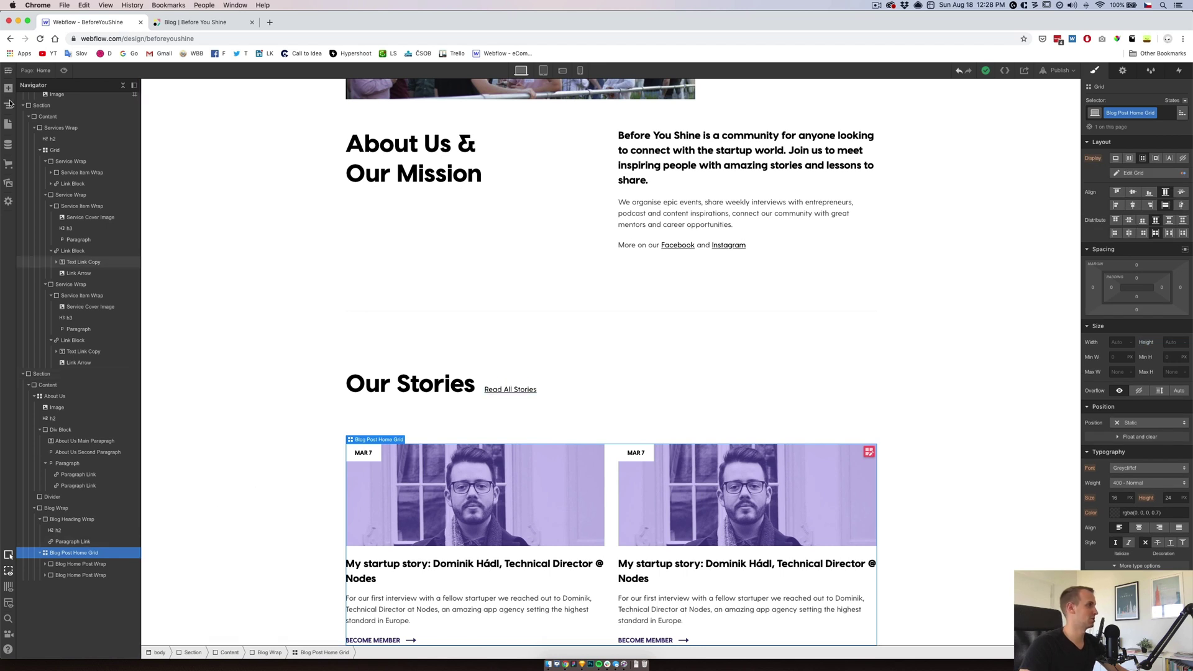
pyautogui.press('a')
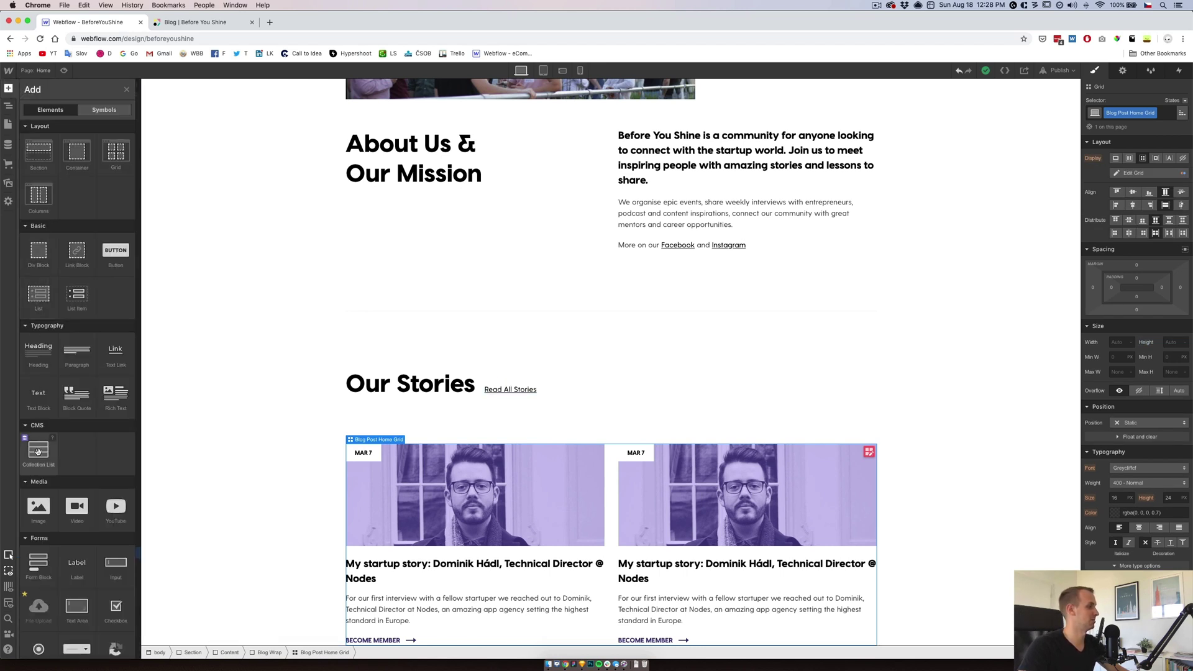
pyautogui.moveTo(38, 452); pyautogui.dragTo(51, 552)
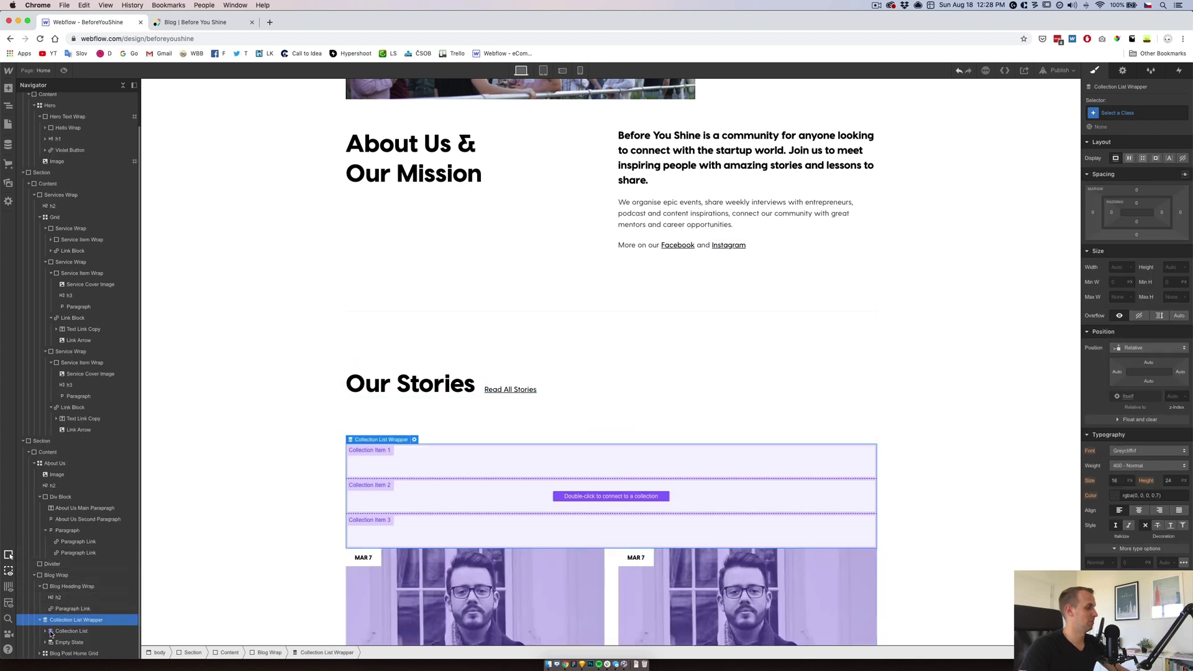
# - Connect the new Collection List to the Blog Posts collection as its source
pyautogui.scroll(-1, 69, 628)
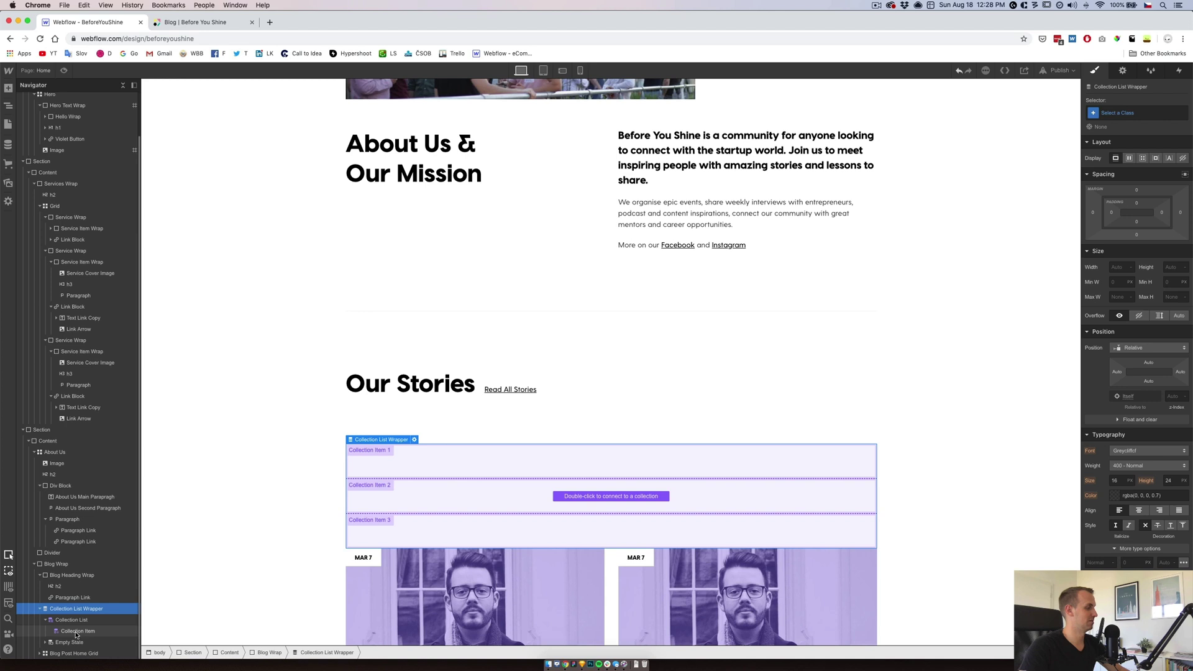
pyautogui.click(76, 632)
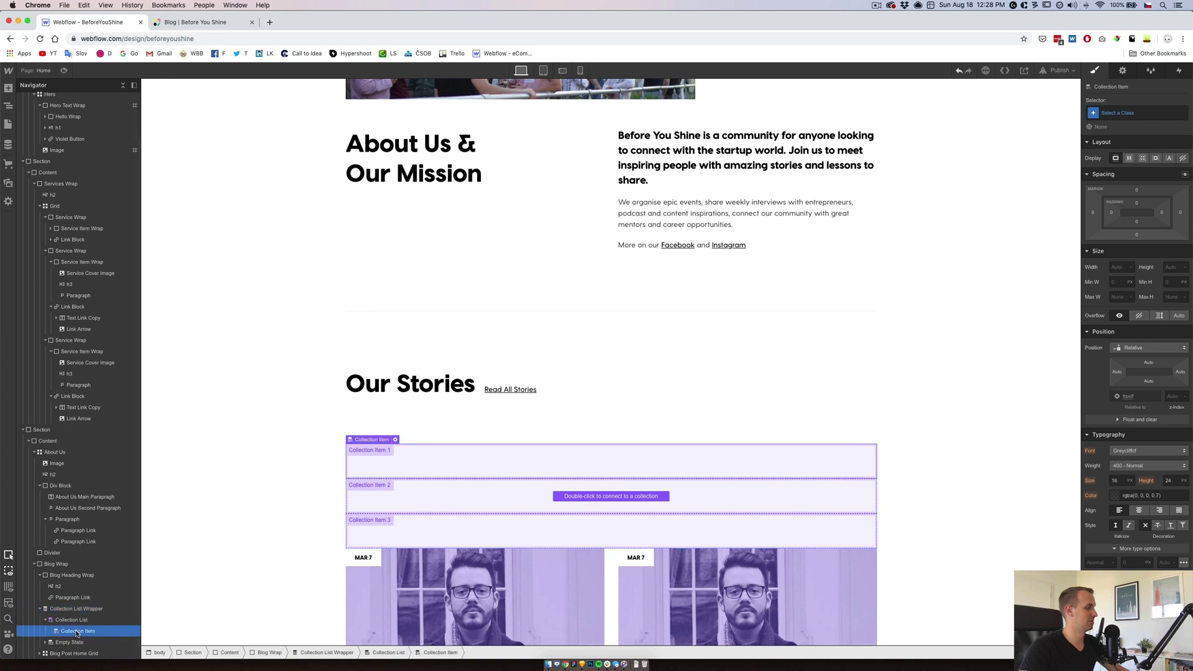
pyautogui.click(40, 653)
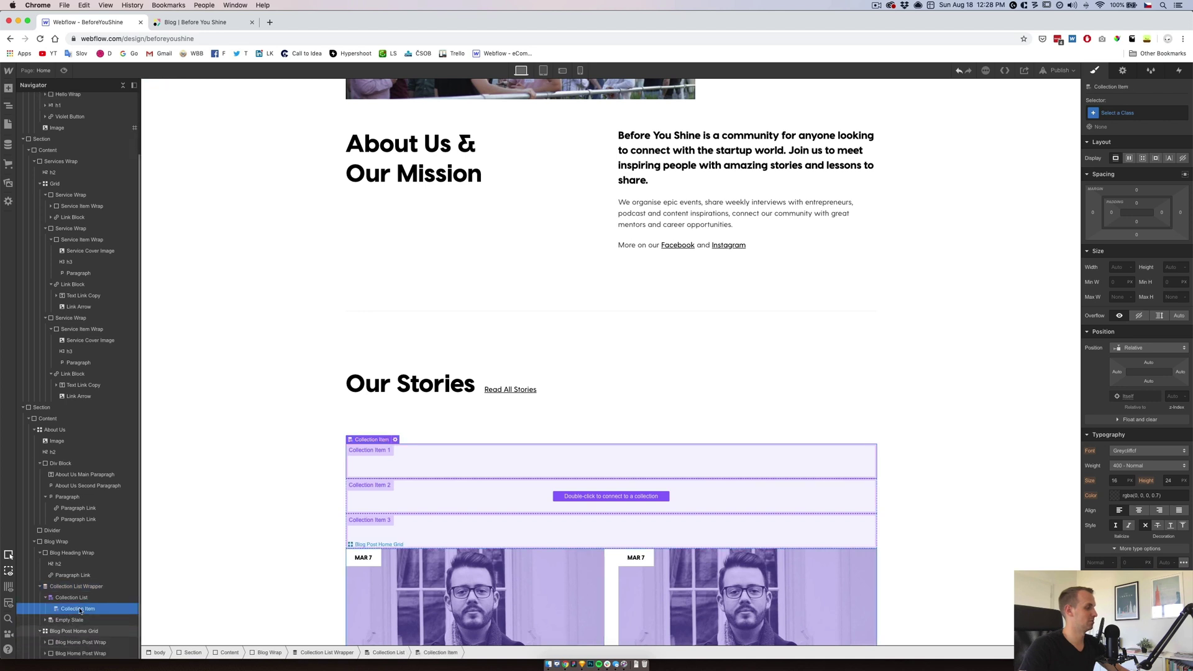
pyautogui.click(398, 444)
pyautogui.click(393, 440)
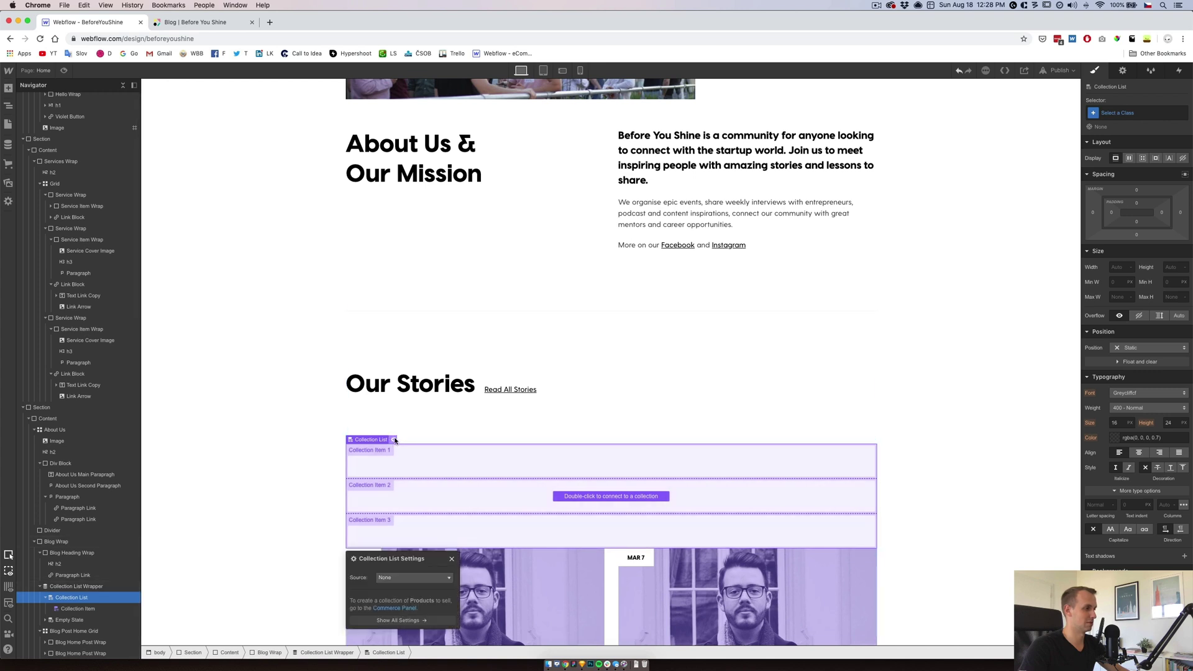
pyautogui.click(407, 578)
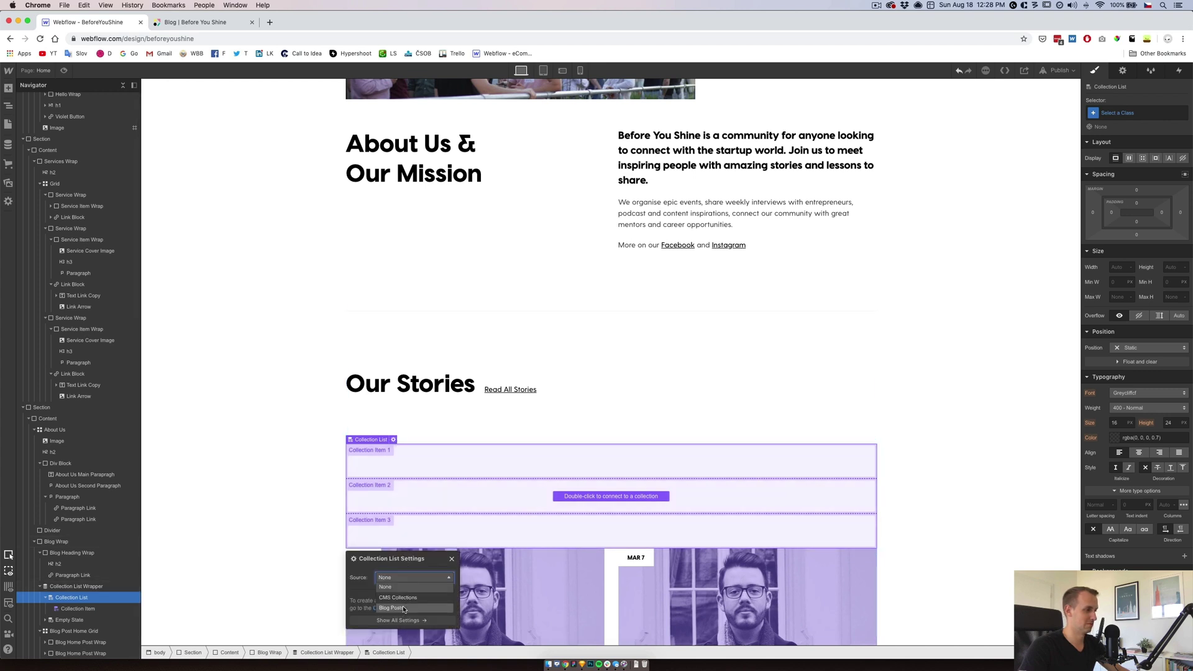
pyautogui.click(403, 608)
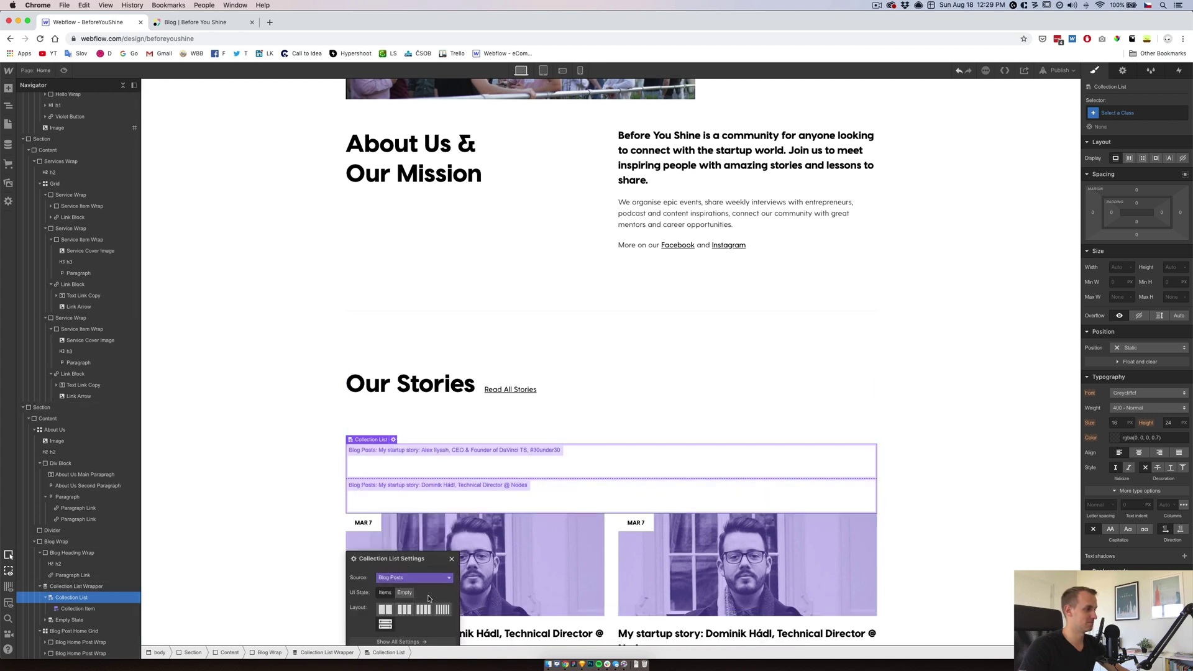
pyautogui.click(451, 559)
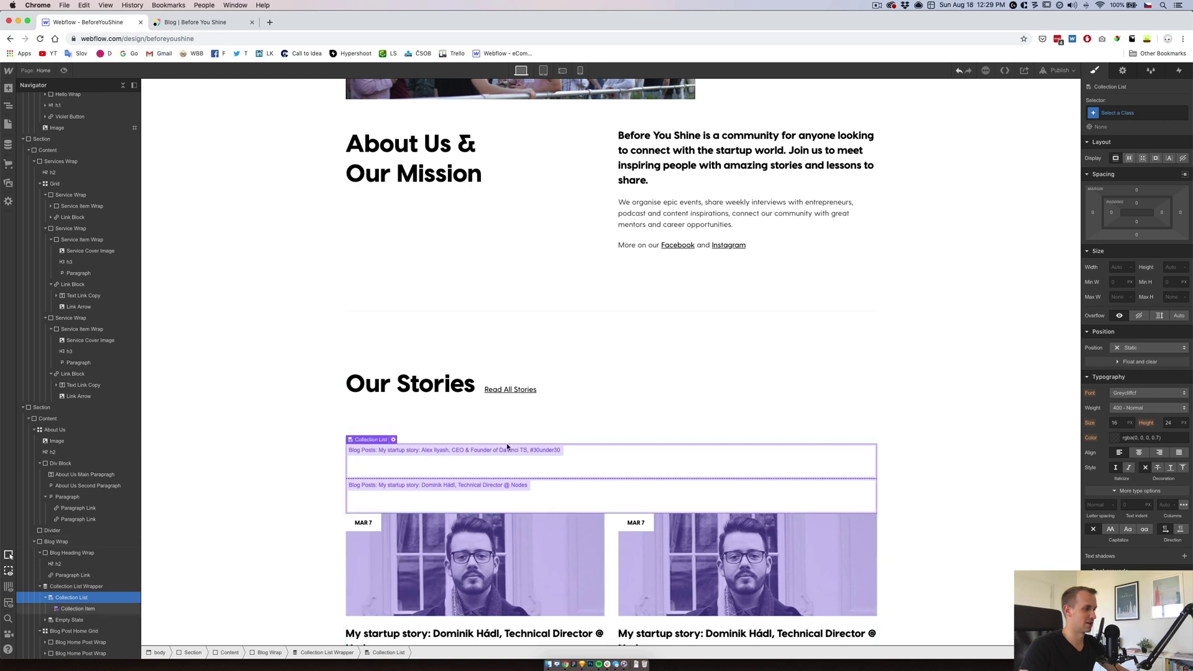
# - Move the first Blog Home Post Wrap from the static grid into the Collection Item
pyautogui.click(44, 632)
pyautogui.click(74, 643)
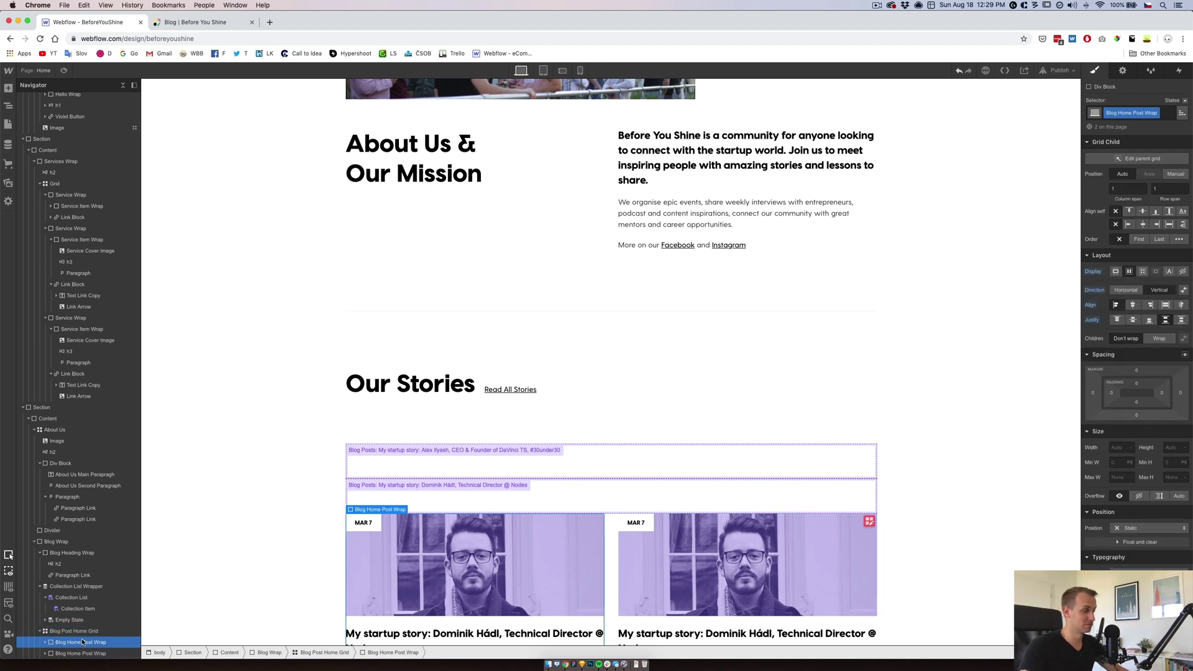
pyautogui.moveTo(80, 641); pyautogui.dragTo(79, 611)
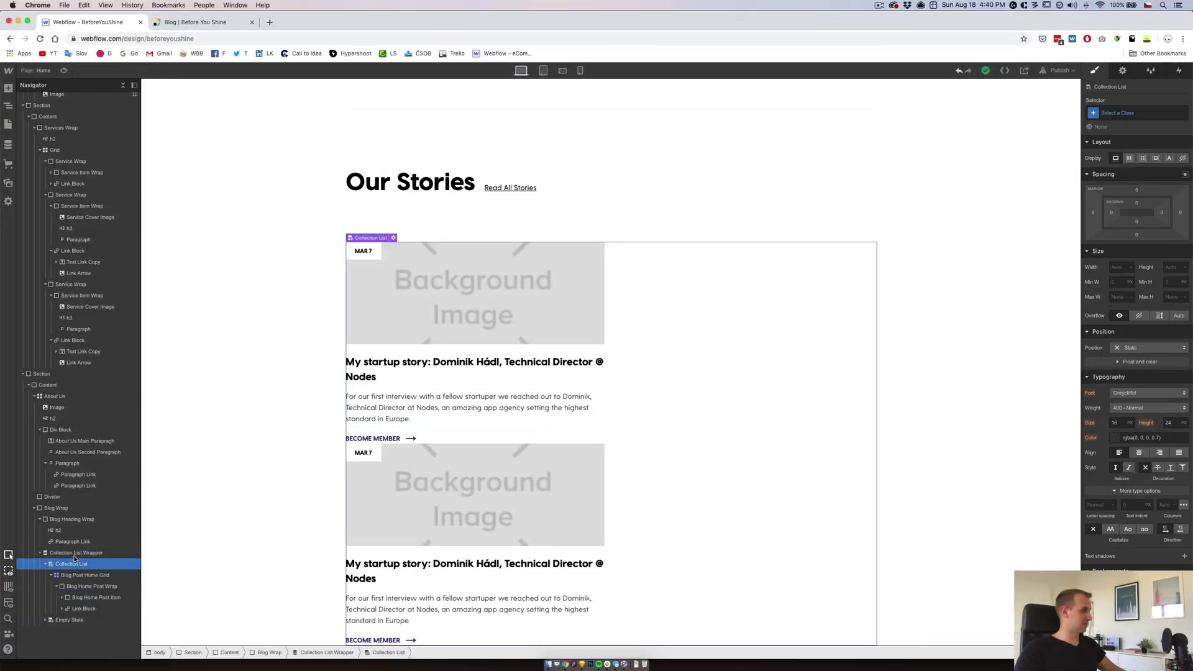
# - Apply the existing Blog Post Home Grid class to the Collection List
pyautogui.click(75, 553)
pyautogui.click(76, 564)
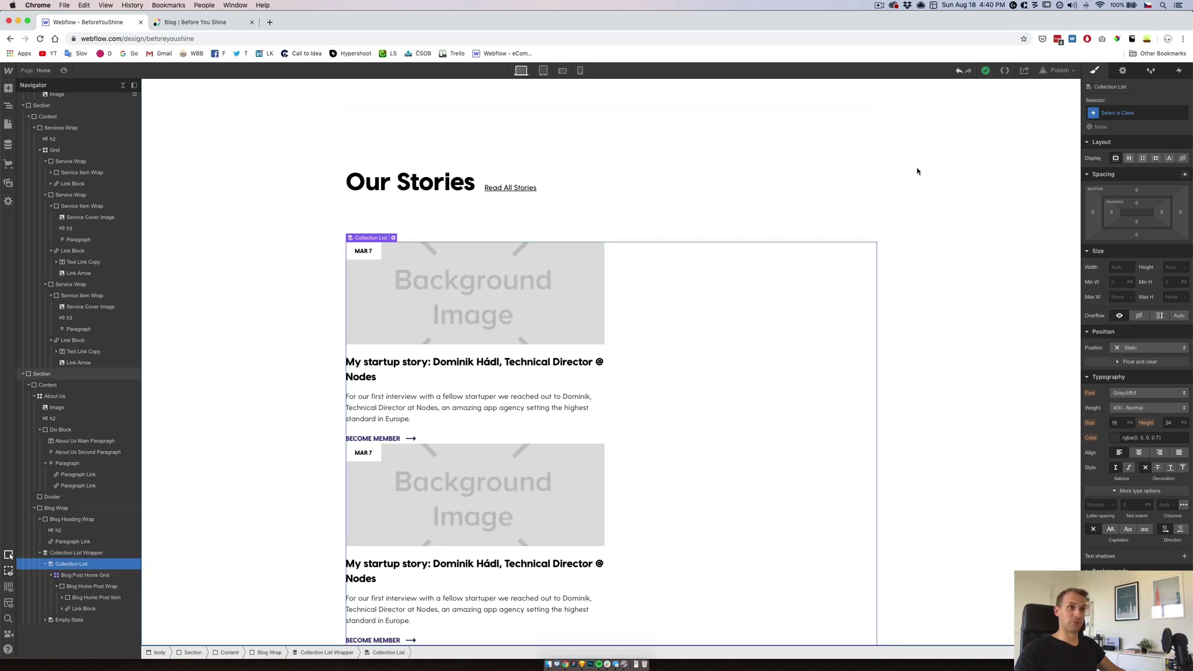
pyautogui.click(1119, 115)
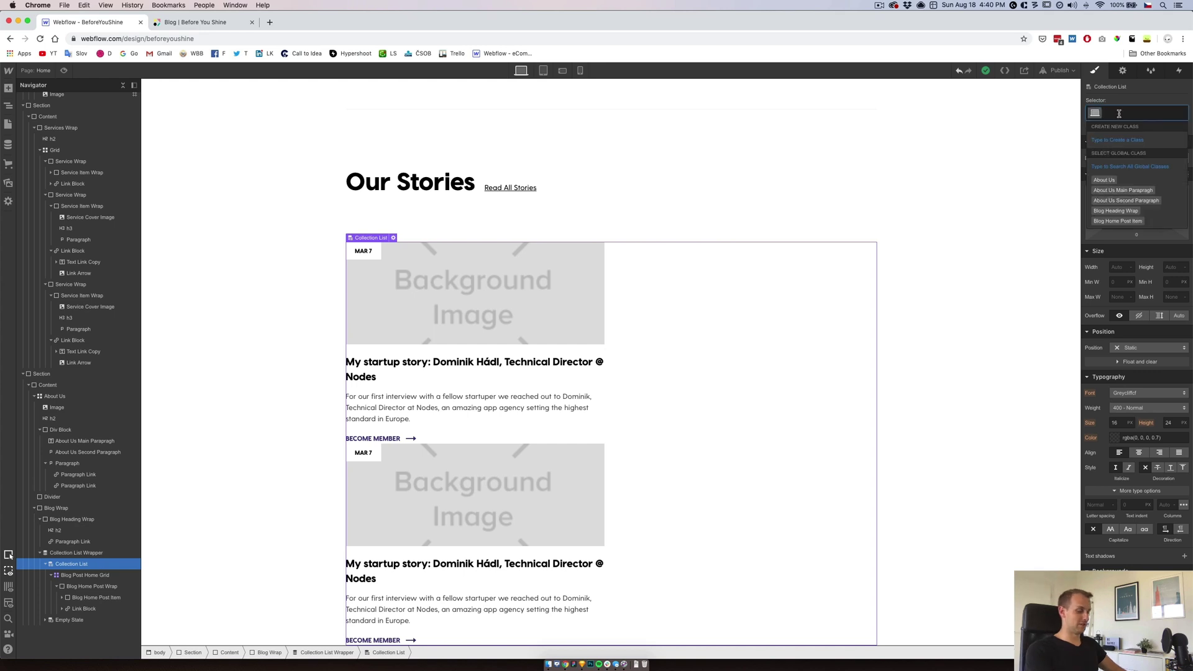
pyautogui.write('Blog')
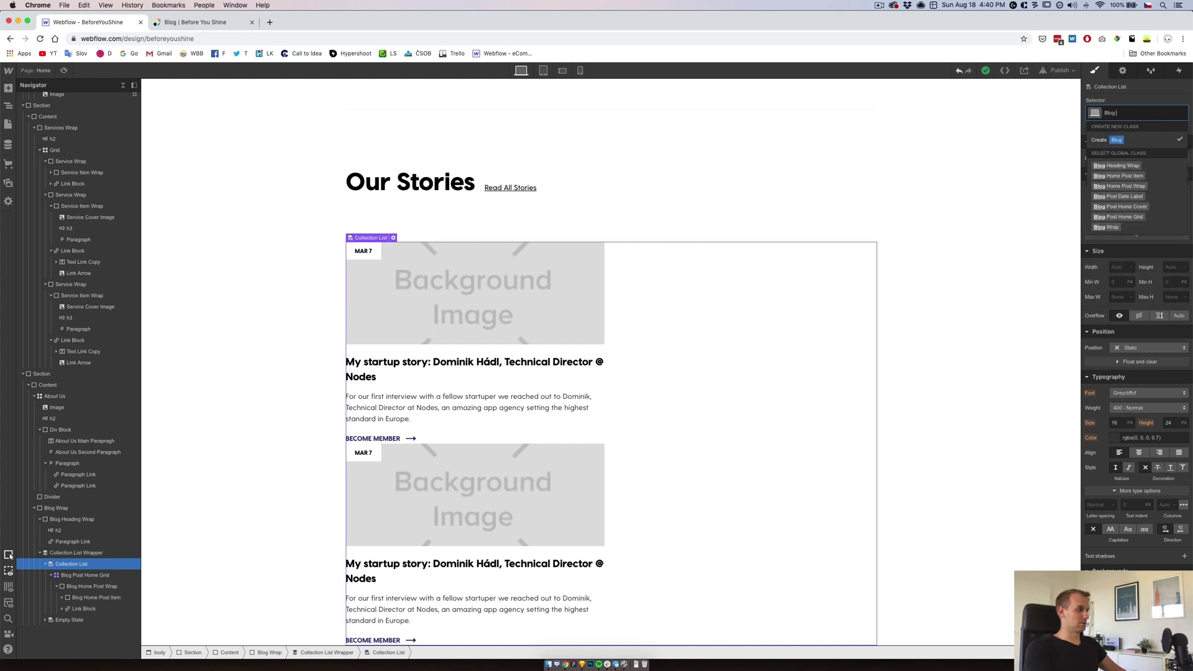
pyautogui.write(' post')
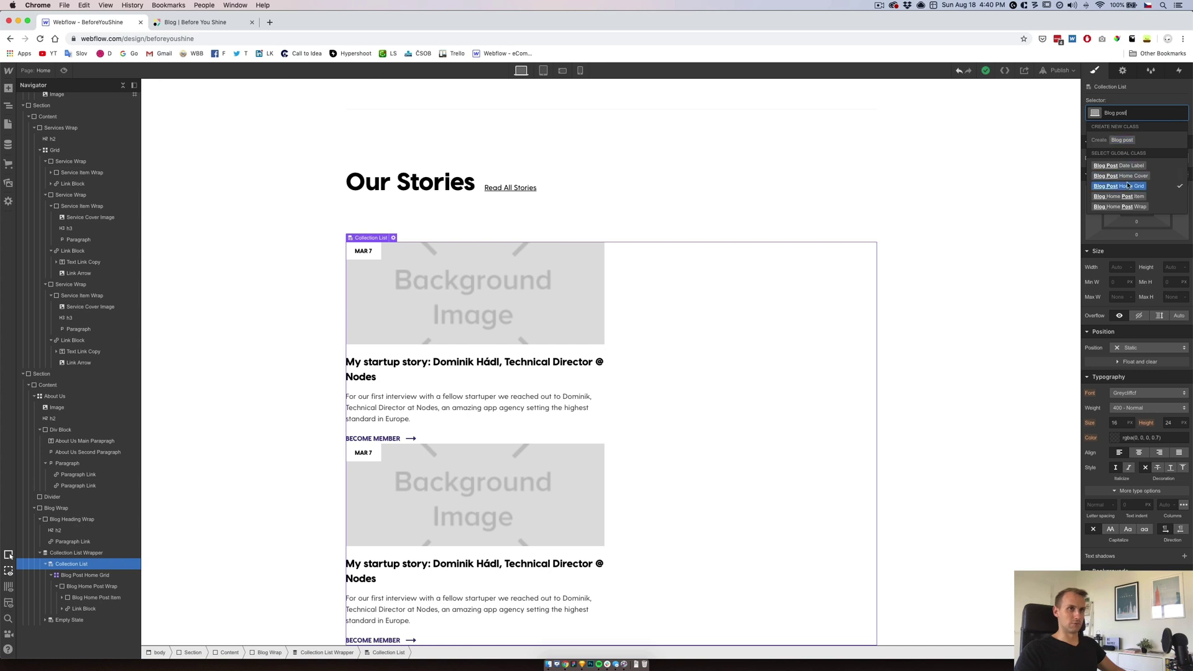
pyautogui.click(1125, 185)
# - Remove the Blog Post Home Grid class from the Collection Item nested in the list
pyautogui.click(106, 575)
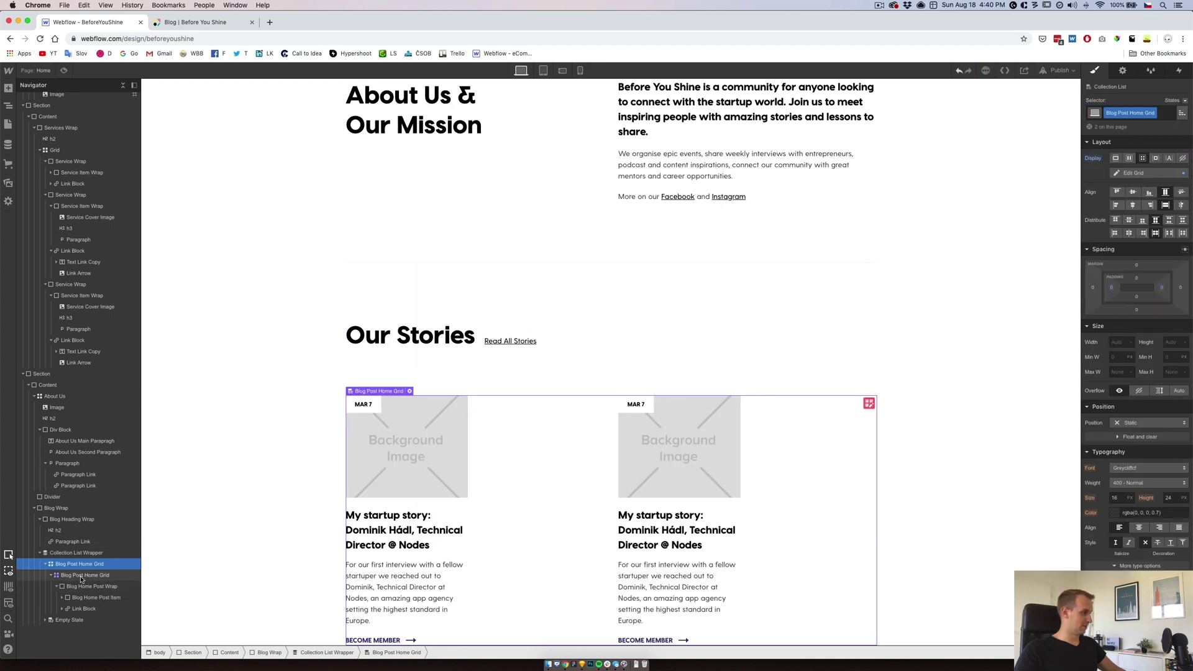
pyautogui.click(1162, 114)
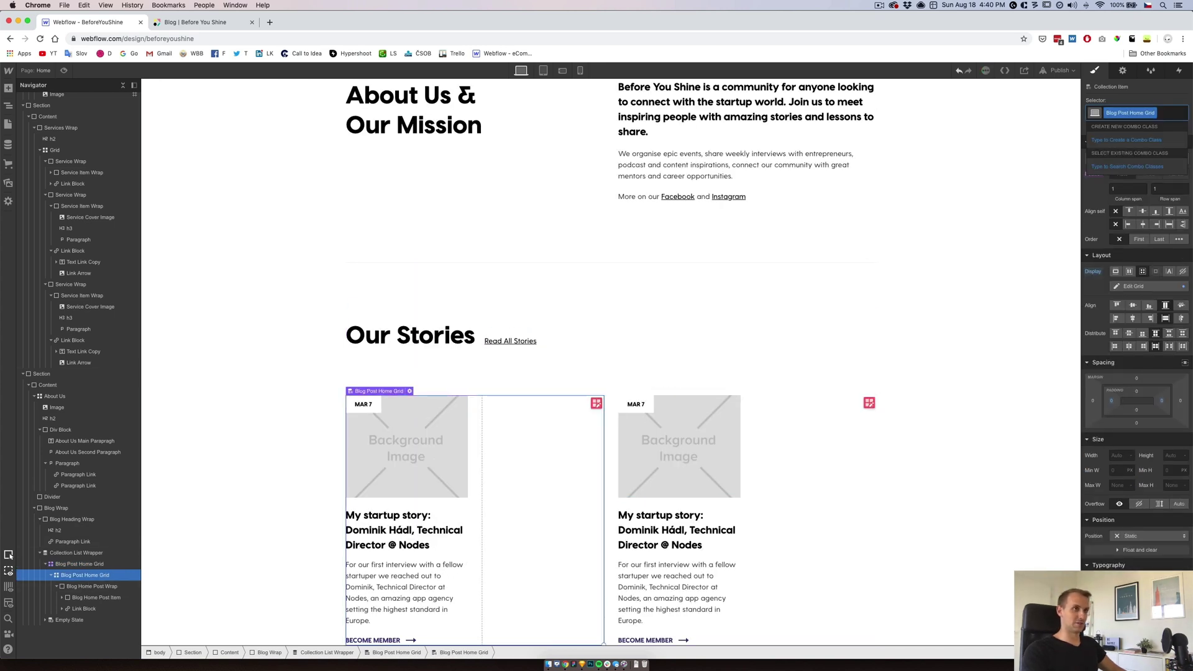
pyautogui.press('BackSpace')
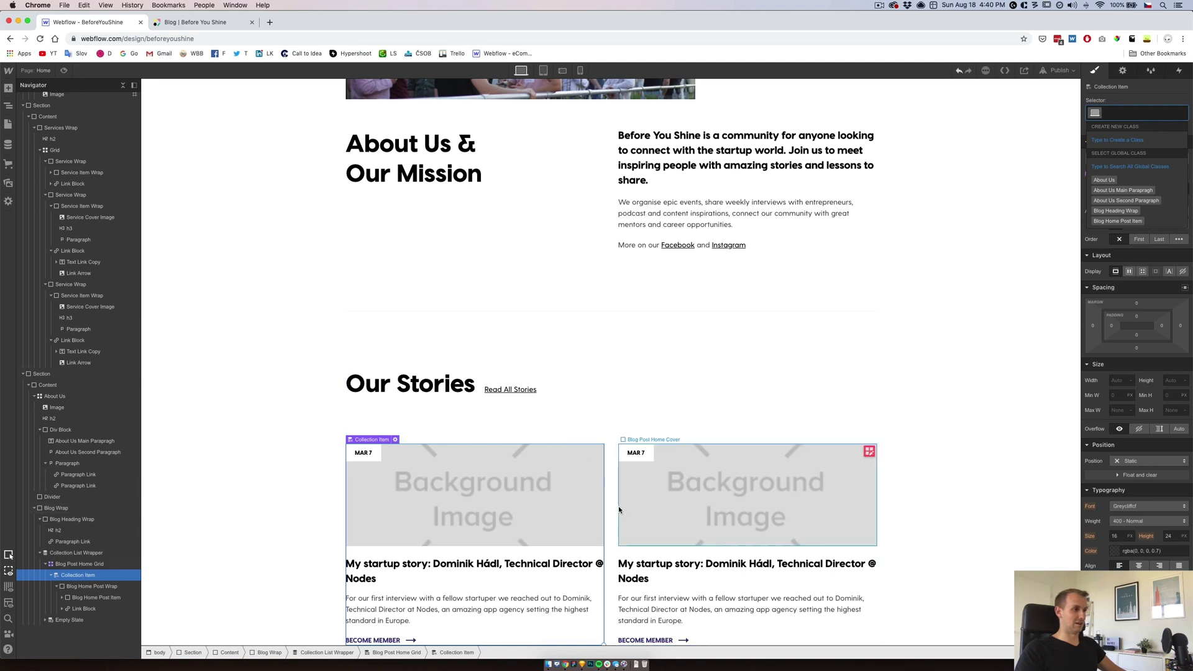
pyautogui.click(118, 564)
pyautogui.click(84, 576)
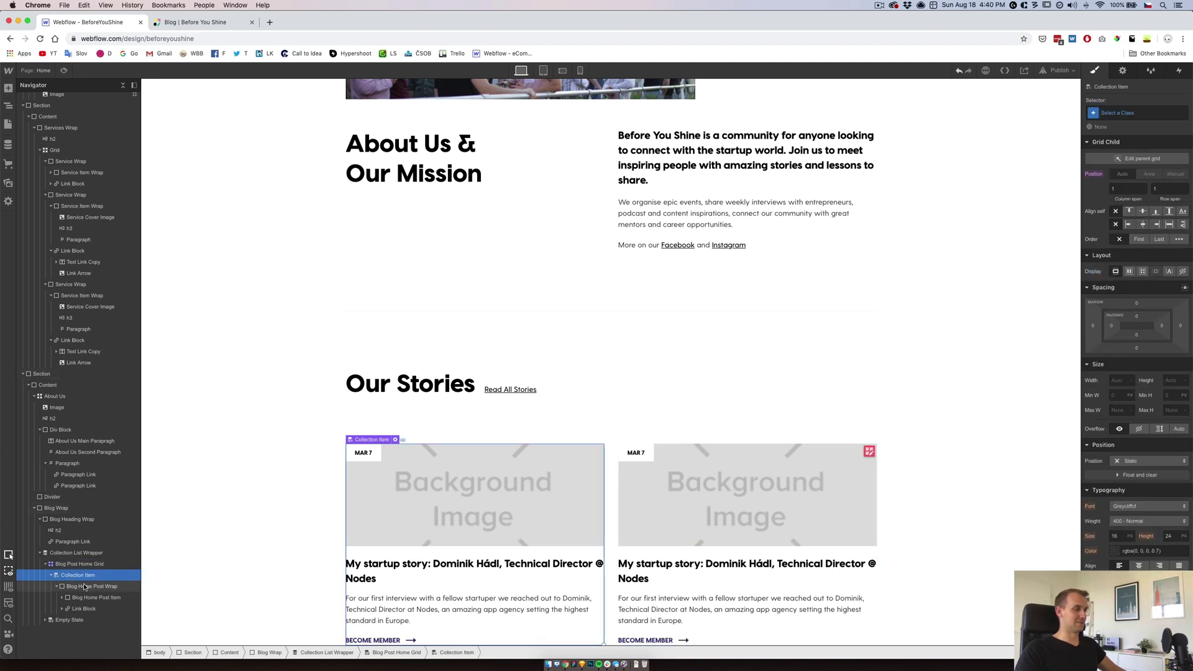
pyautogui.click(74, 563)
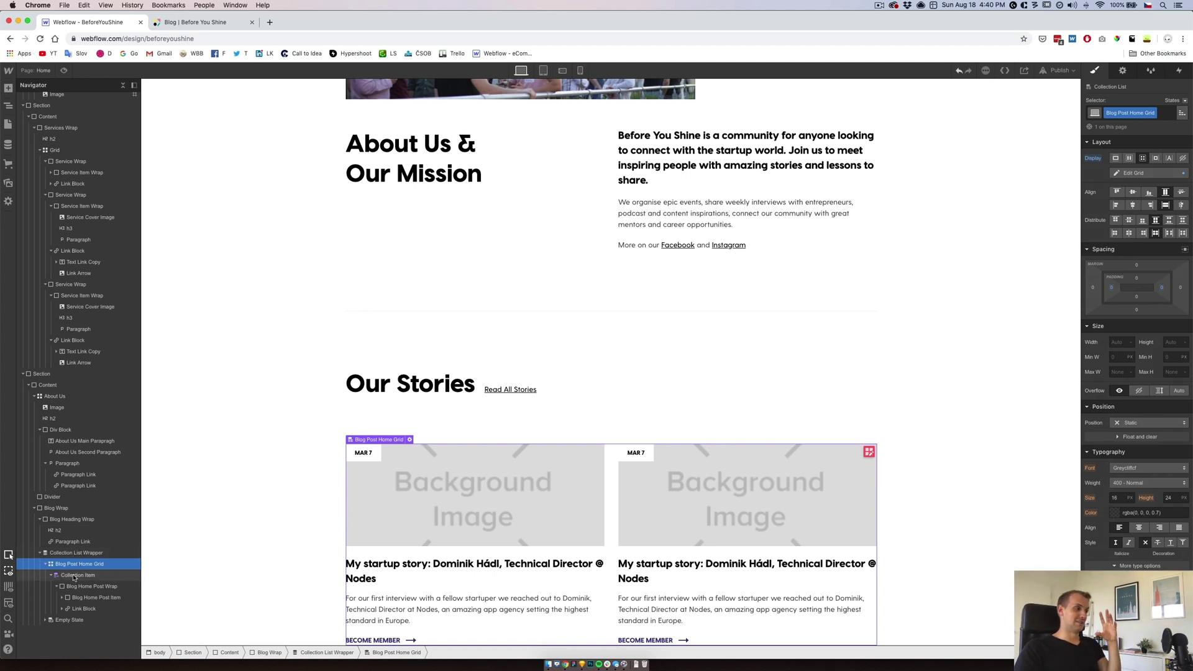
pyautogui.click(74, 577)
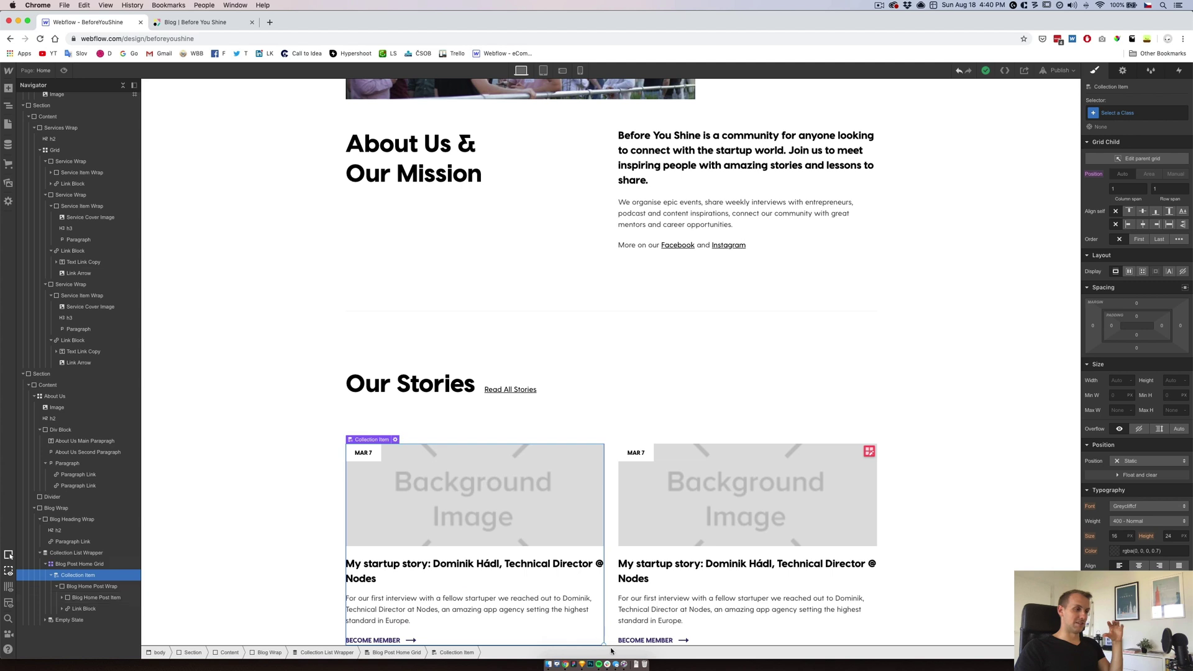
pyautogui.moveTo(601, 646); pyautogui.dragTo(563, 576)
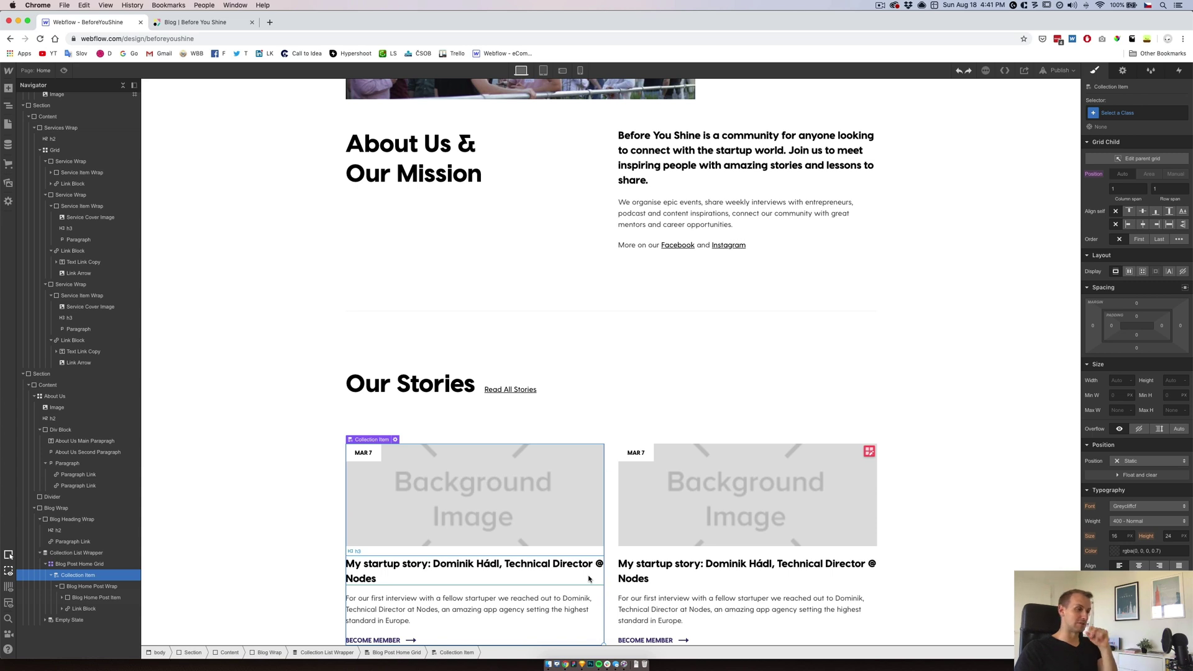
# - Bind the Blog Post Home Cover's background image to the Thumbnail Image field of Blog Posts
pyautogui.click(497, 531)
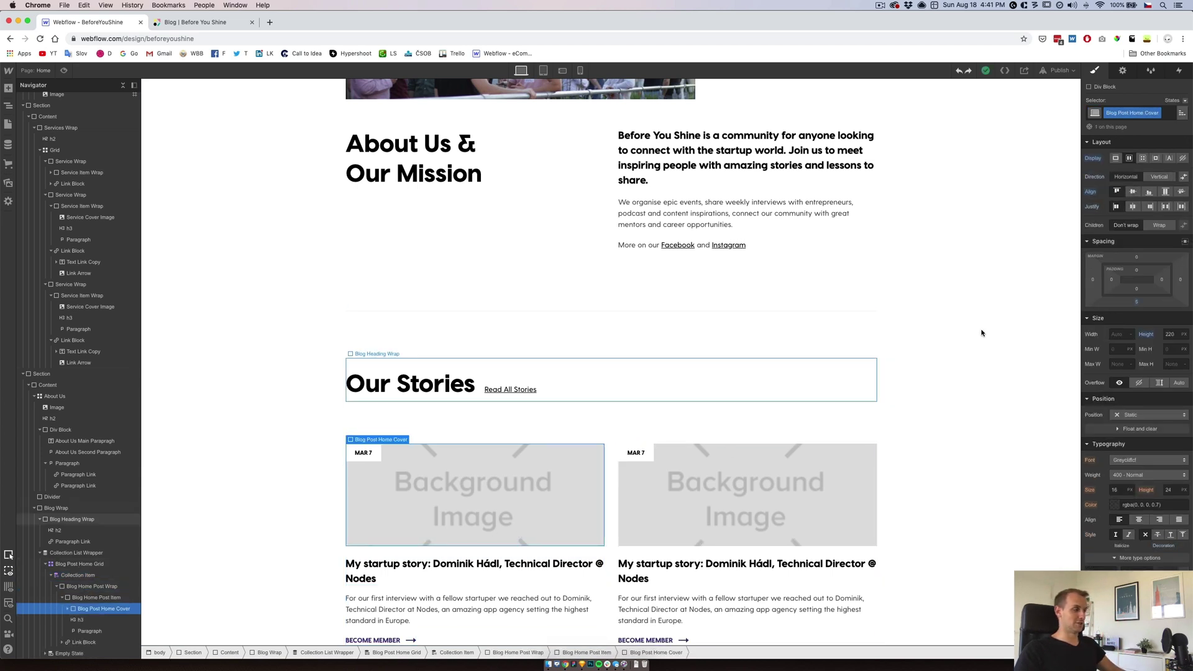
pyautogui.click(1124, 70)
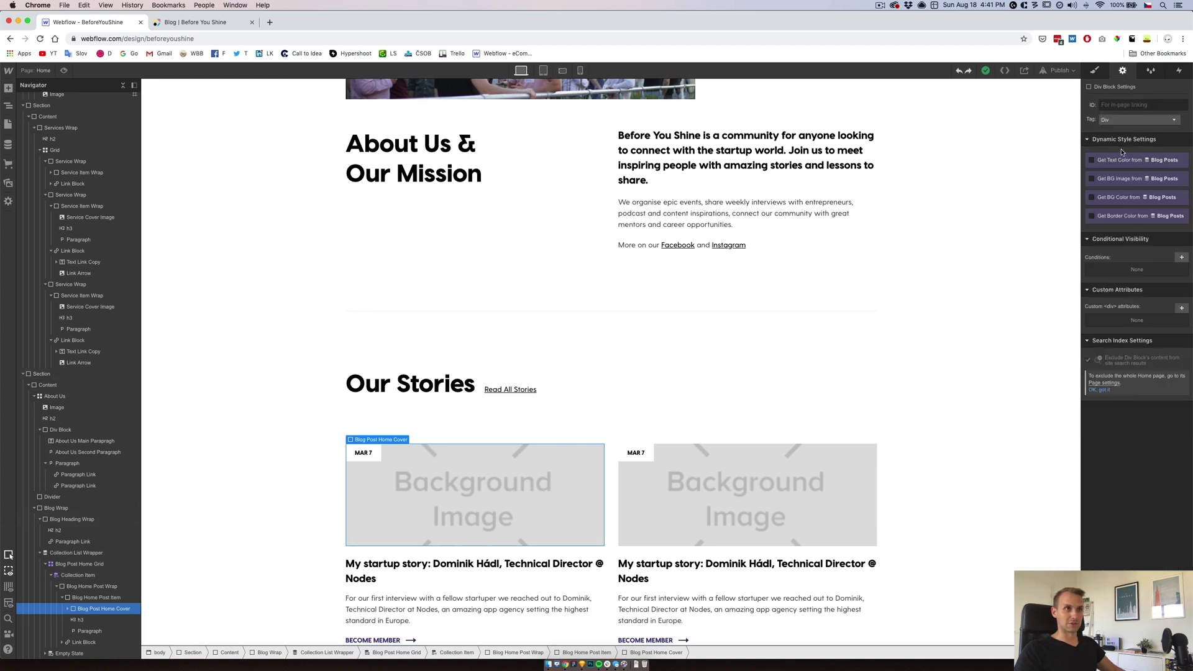
pyautogui.click(1097, 74)
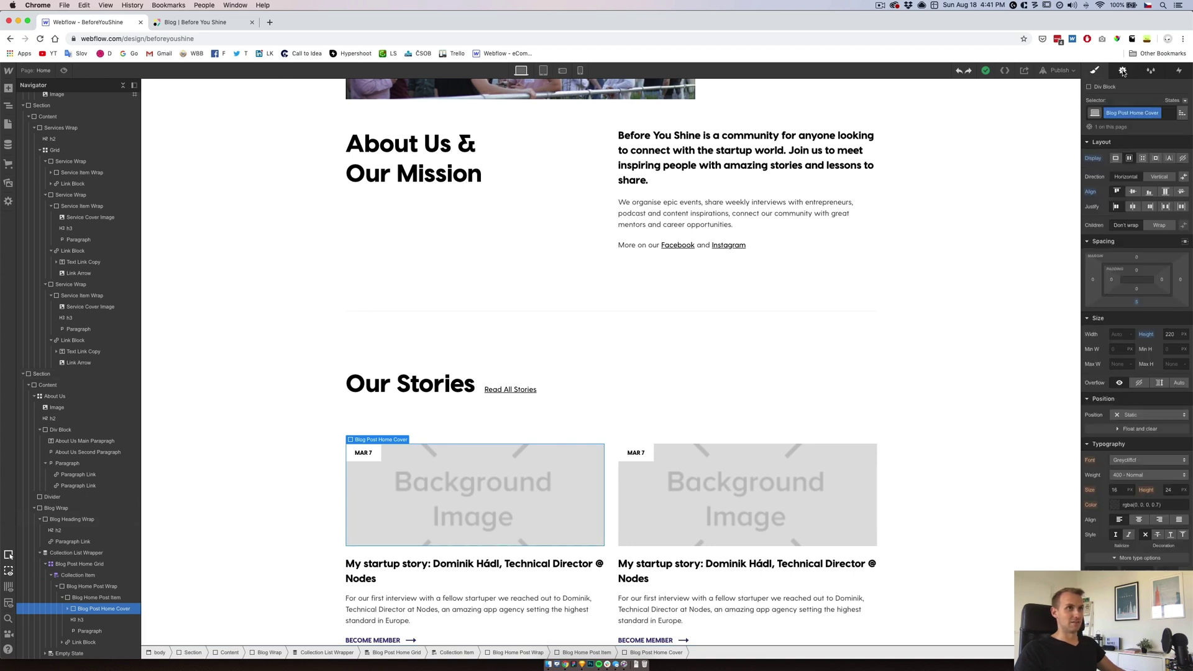
pyautogui.click(1123, 72)
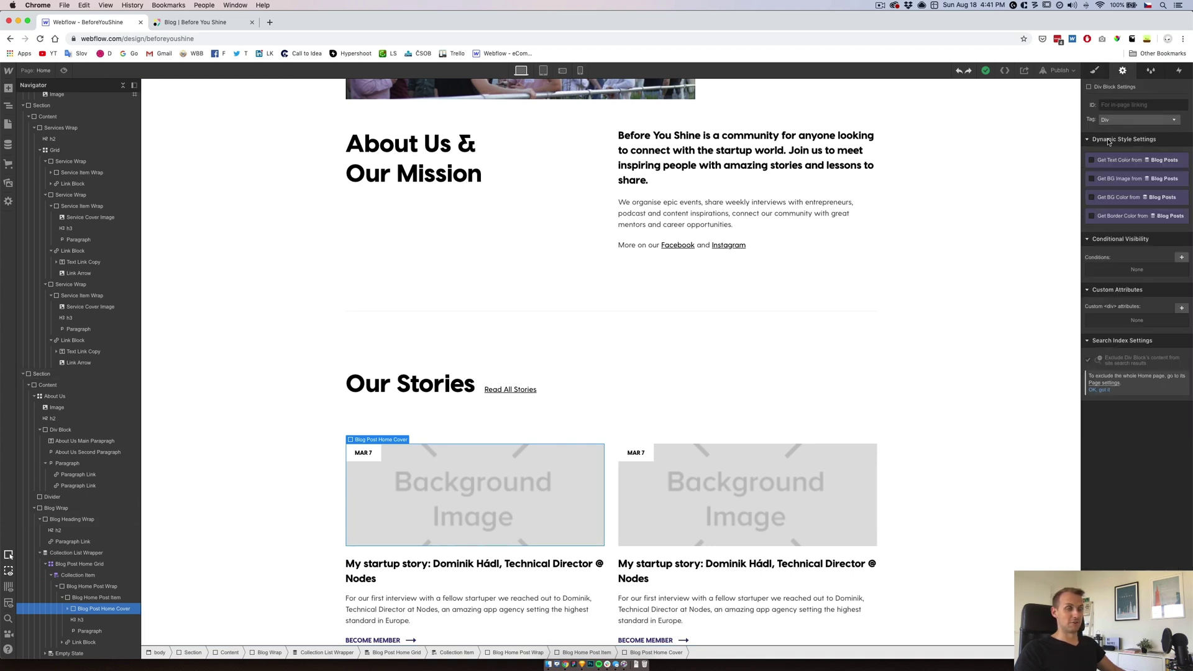
pyautogui.click(1092, 180)
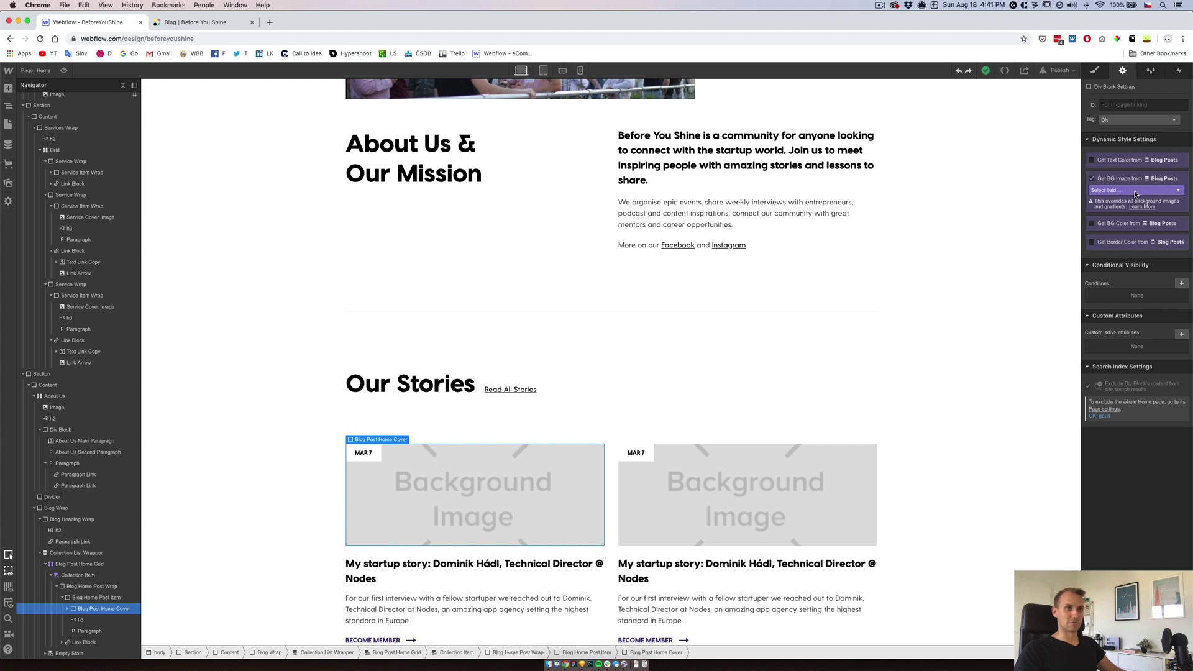
pyautogui.click(1110, 192)
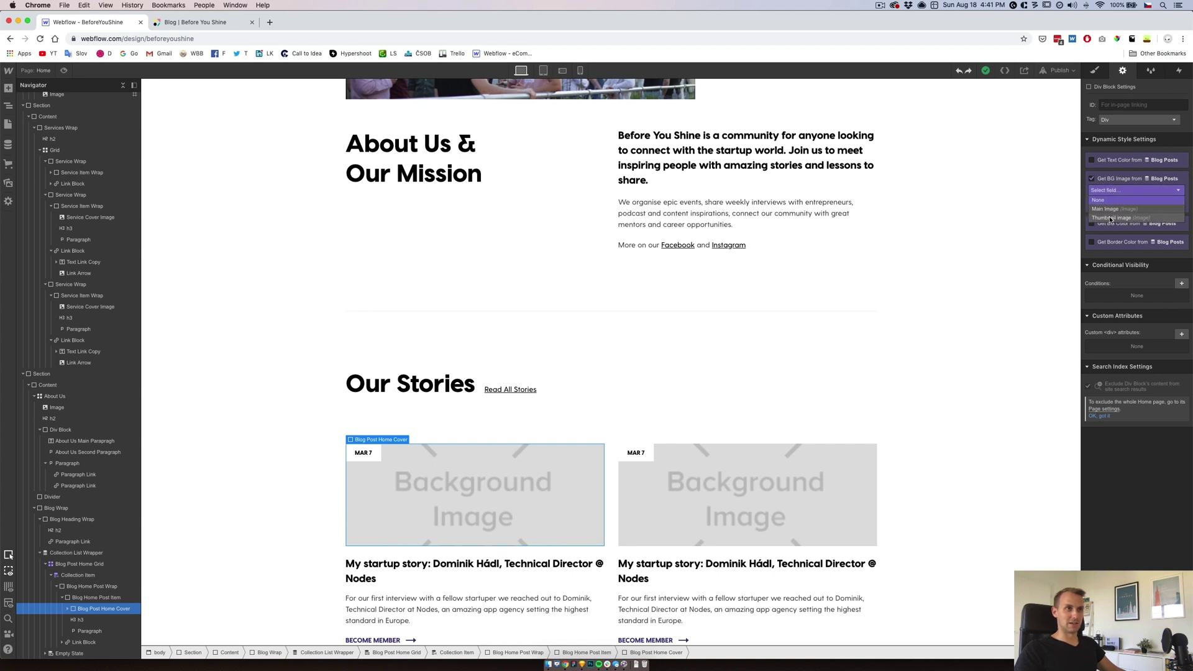
pyautogui.click(1111, 219)
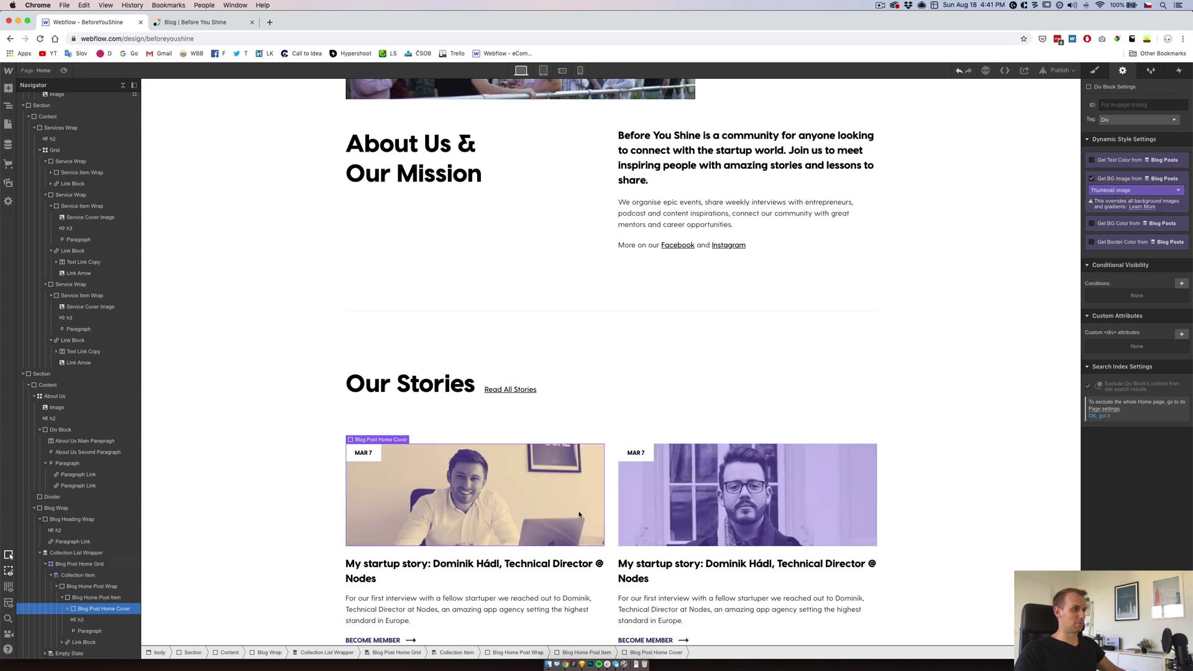
# - Bind the story card's h3 heading text to the Name field of Blog Posts
pyautogui.click(517, 569)
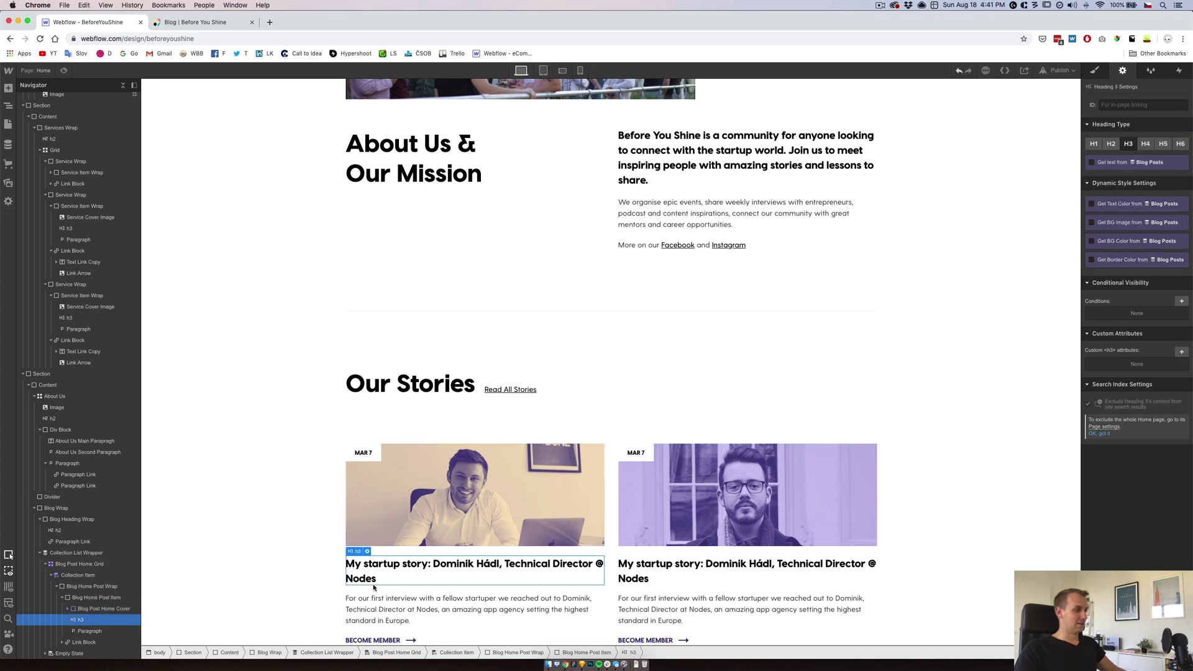
pyautogui.click(1093, 163)
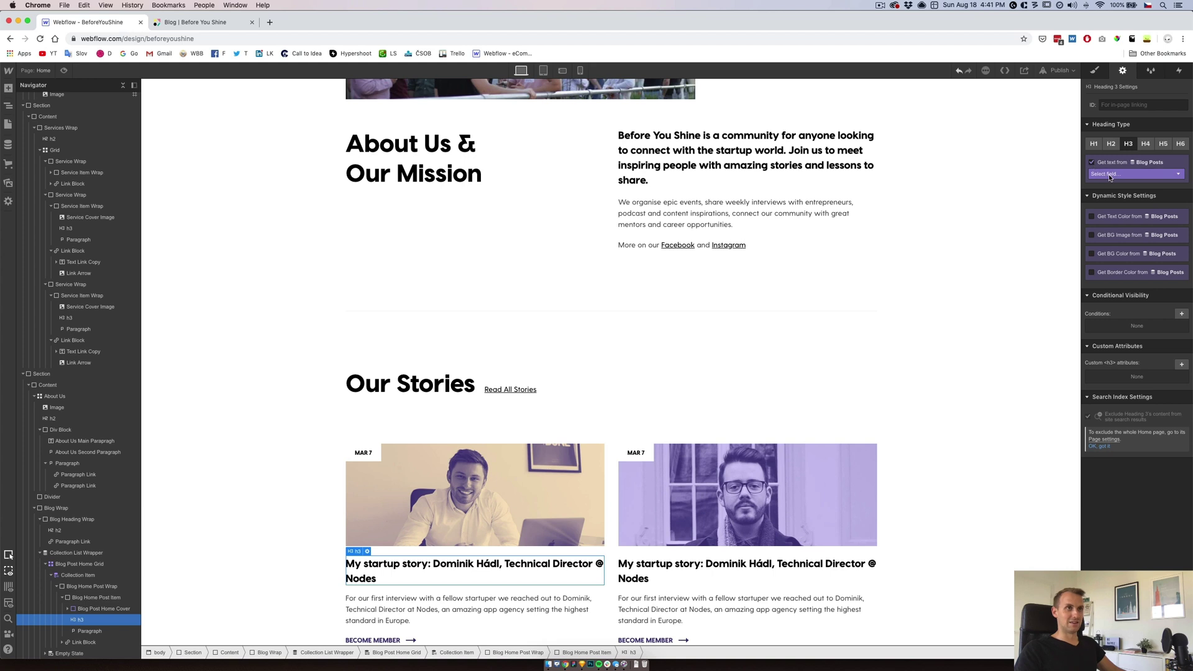
pyautogui.click(1108, 174)
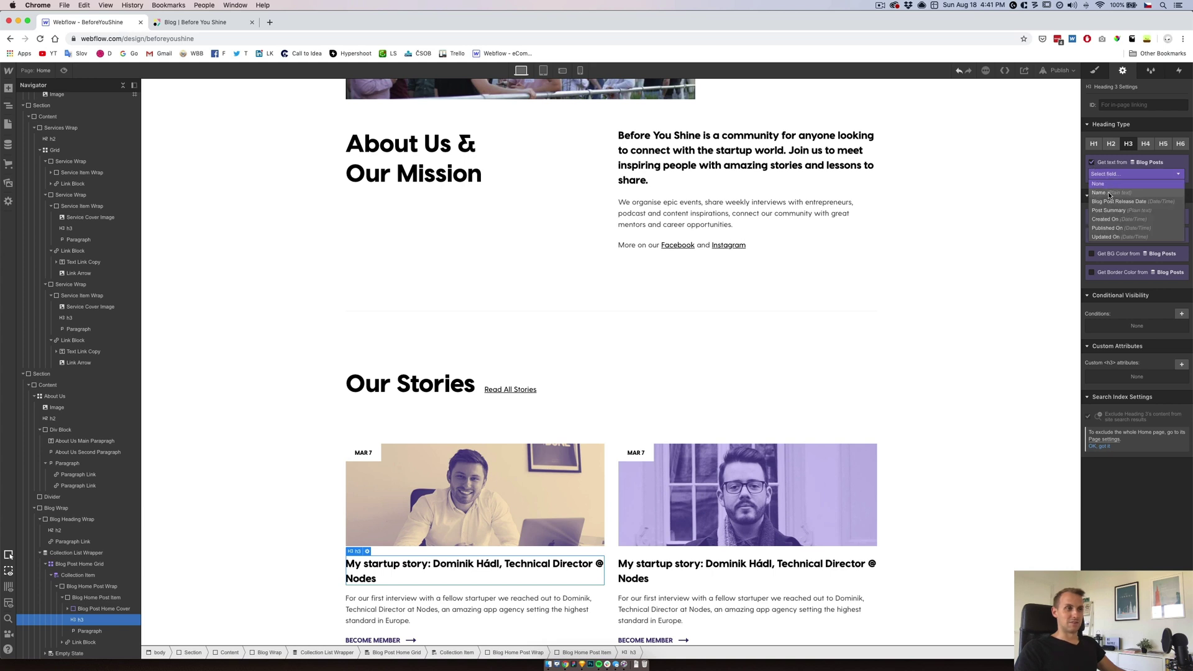
pyautogui.click(1110, 193)
pyautogui.press('Down')
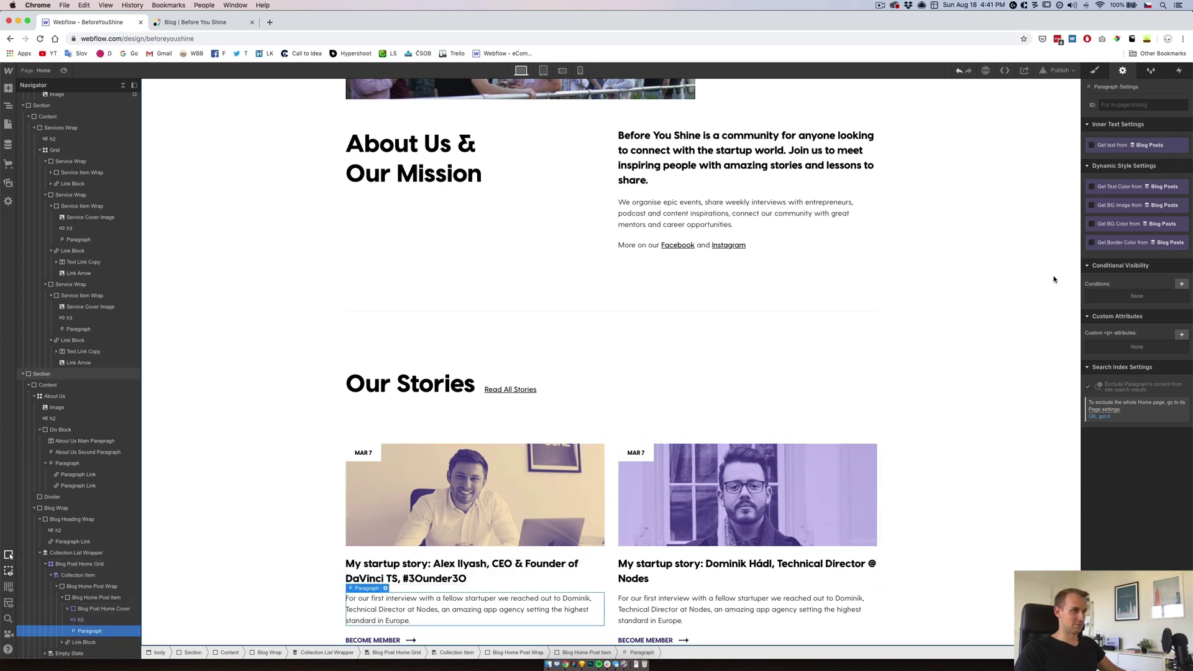
# - Bind the story card's paragraph text to the Post Summary field of Blog Posts
pyautogui.click(1111, 148)
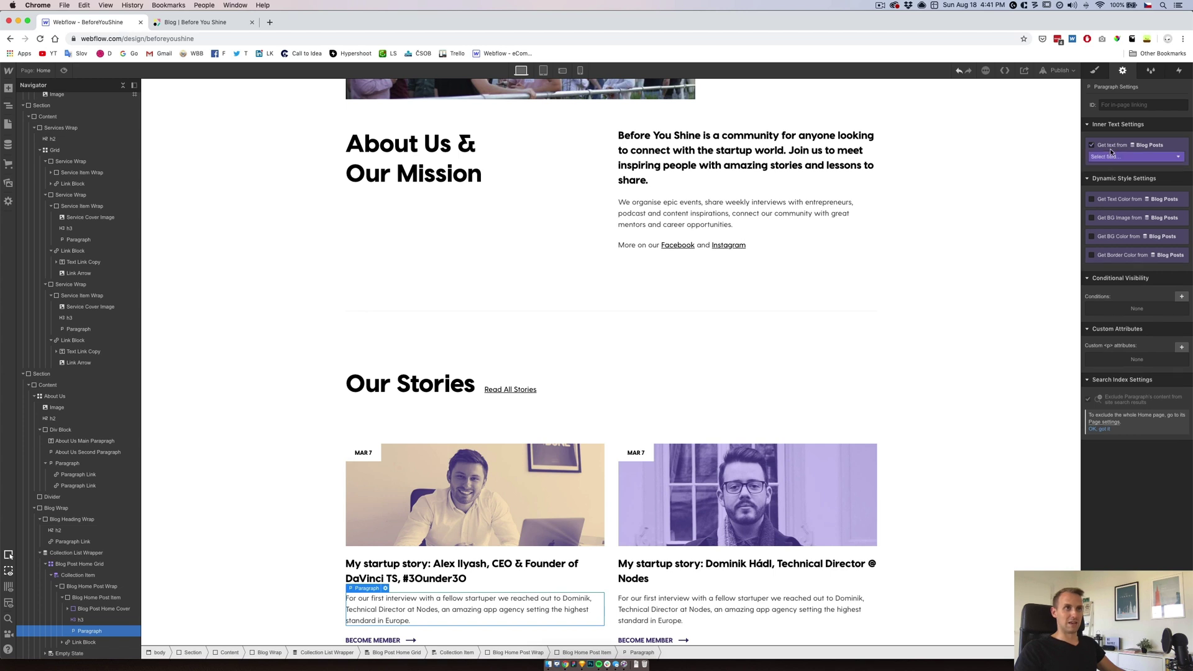
pyautogui.click(1112, 156)
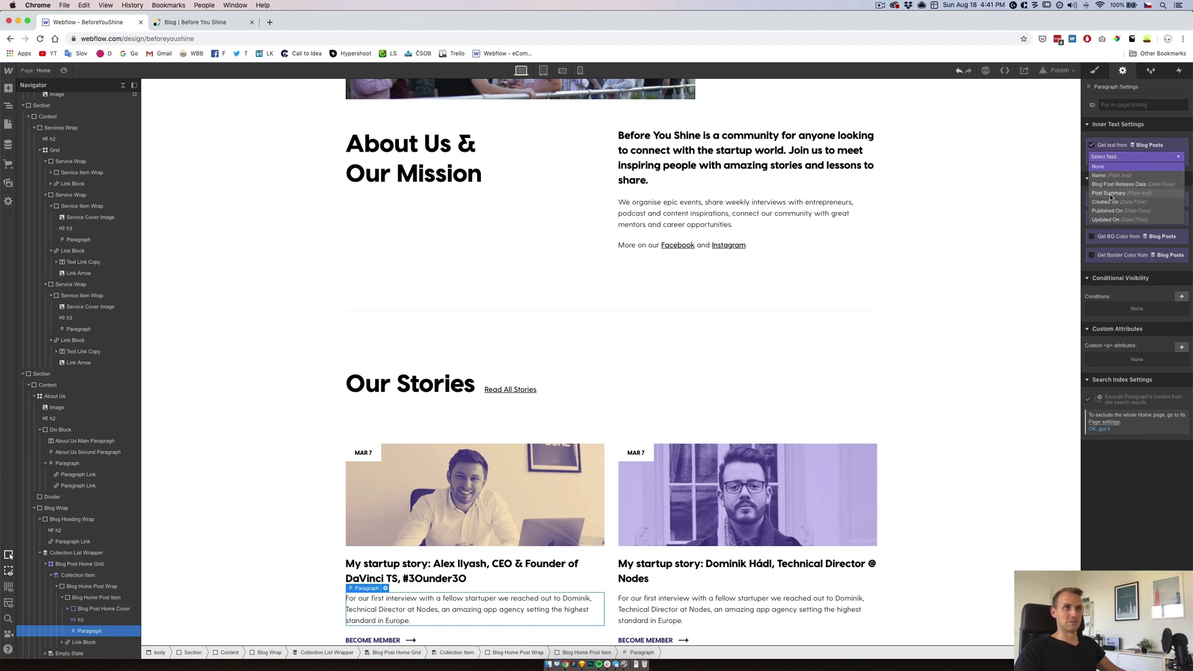
pyautogui.click(1110, 193)
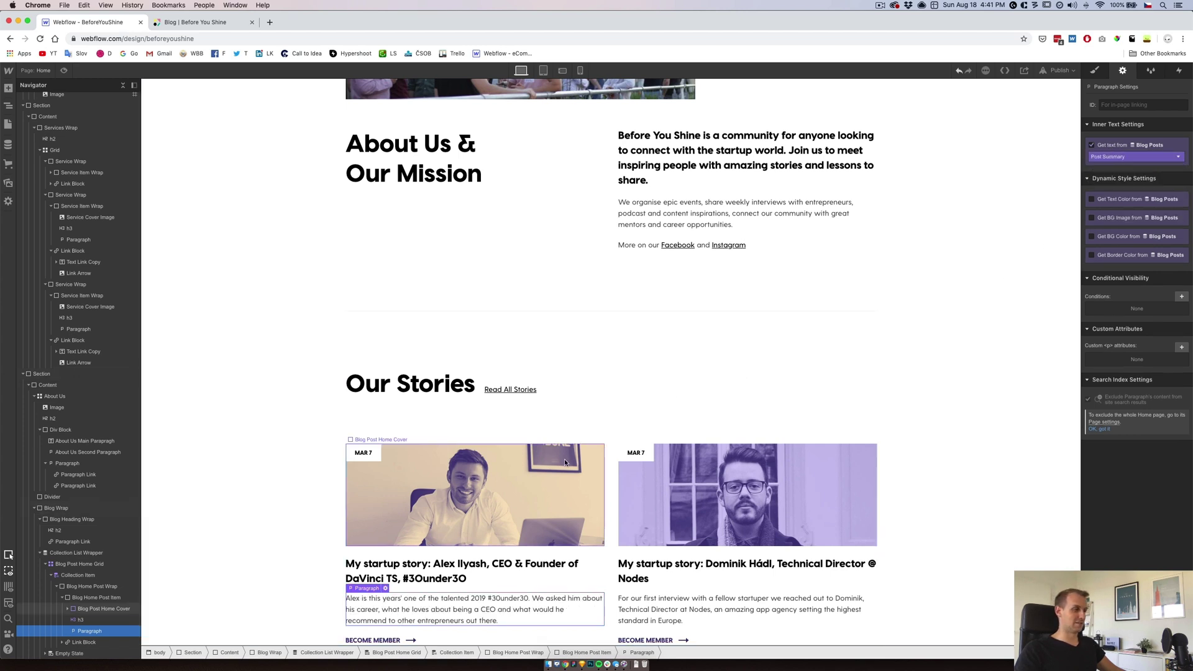
# - Link the story card's Become Member link block to the Current Blog Post collection page
pyautogui.click(410, 640)
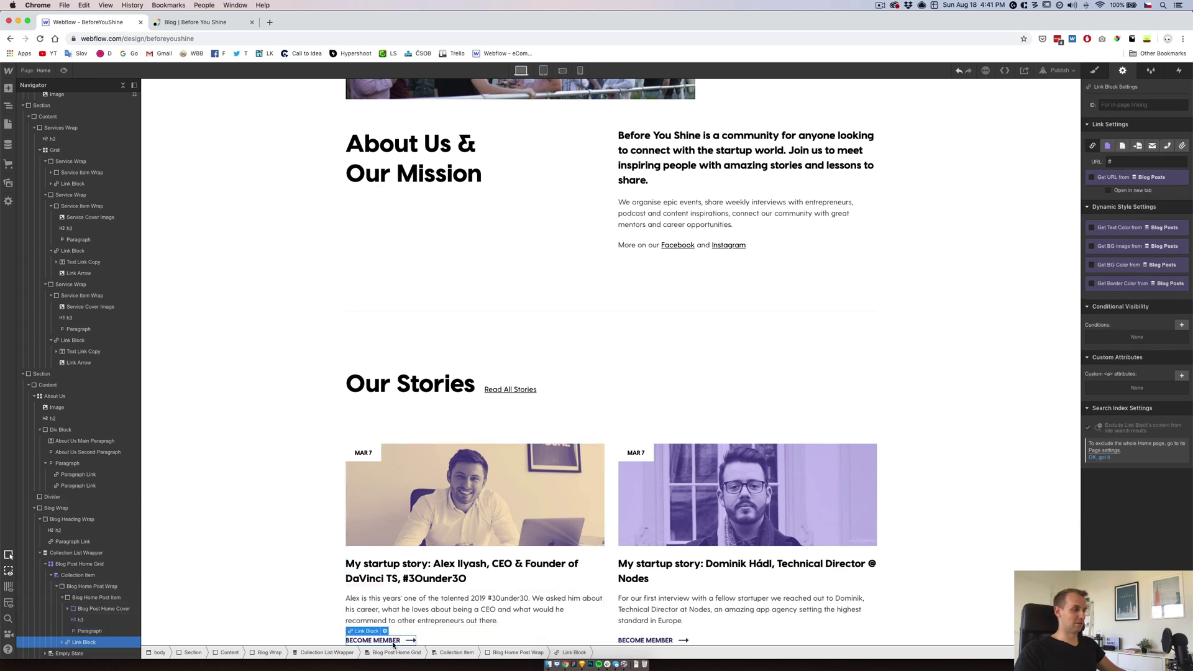
pyautogui.click(1109, 147)
pyautogui.click(1132, 161)
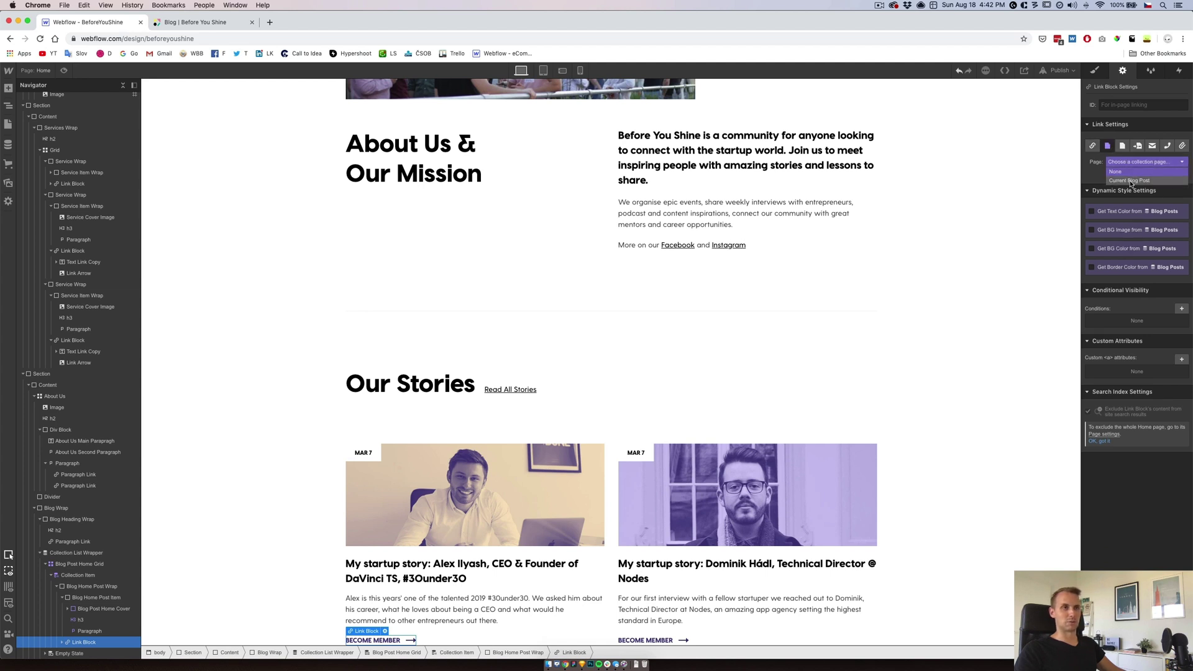
pyautogui.click(1131, 180)
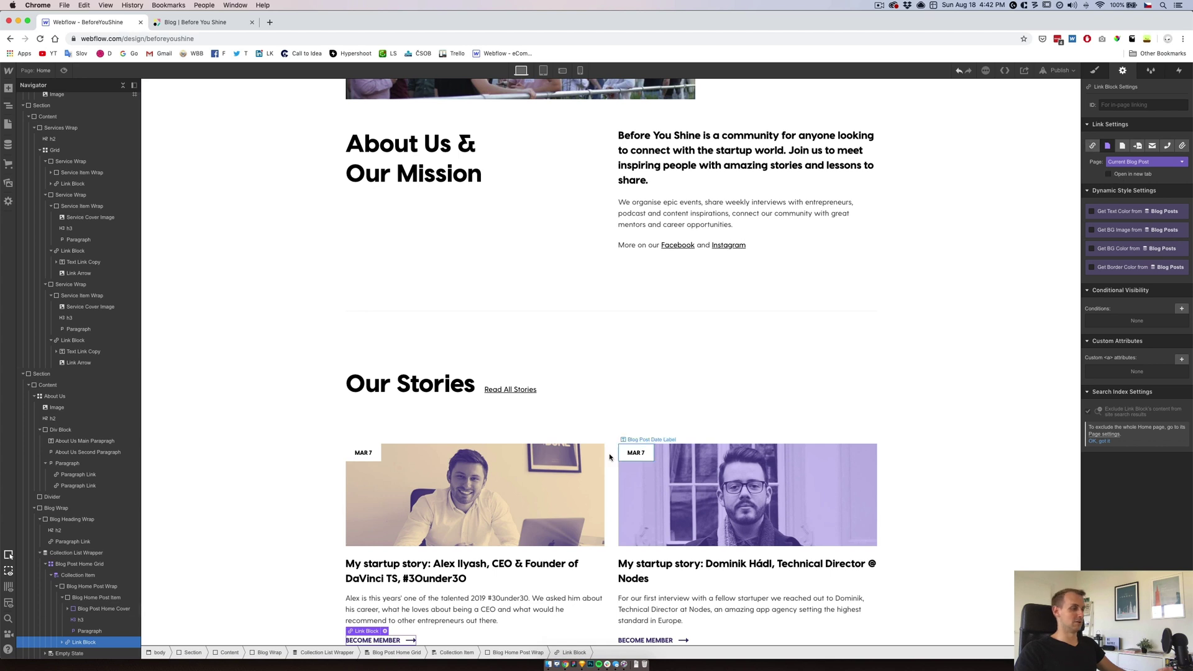
# - Bind the Blog Post Date Label's text to the Blog Post Release Date field of Blog Posts
pyautogui.click(376, 454)
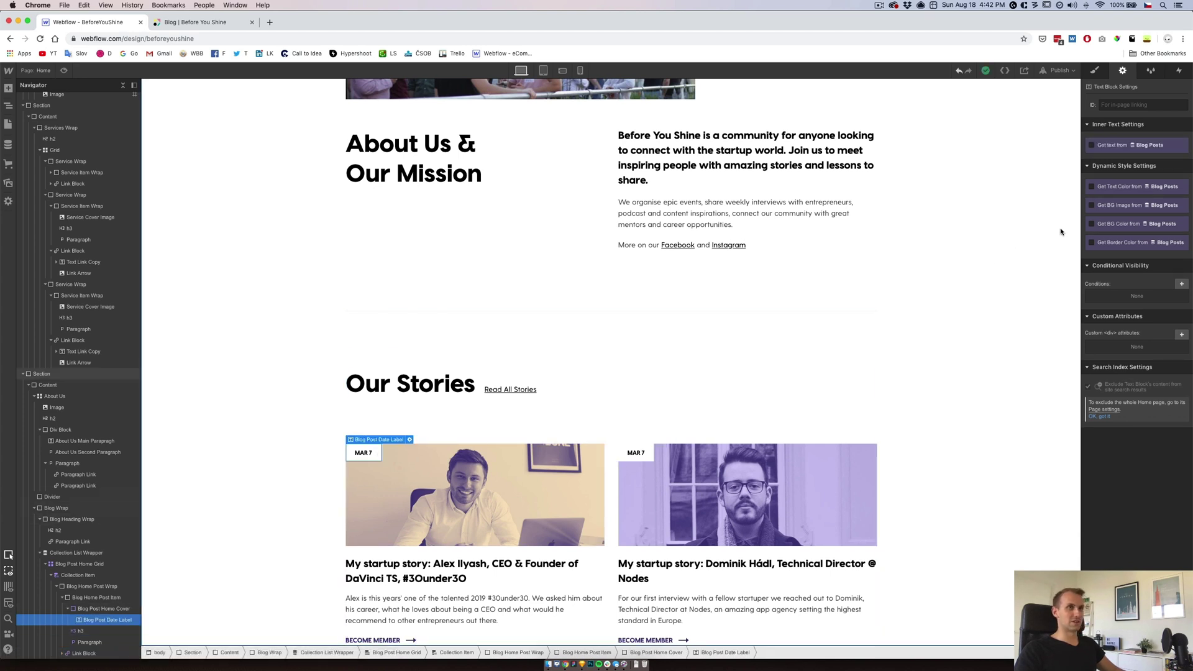
pyautogui.click(1092, 146)
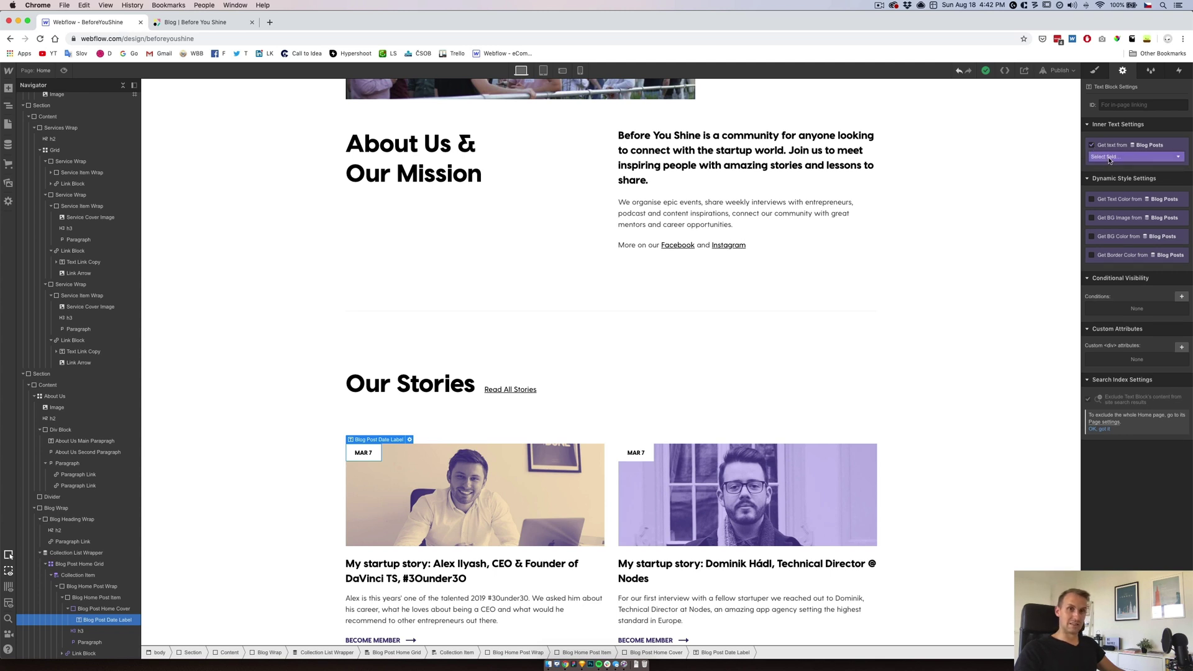
pyautogui.click(1110, 159)
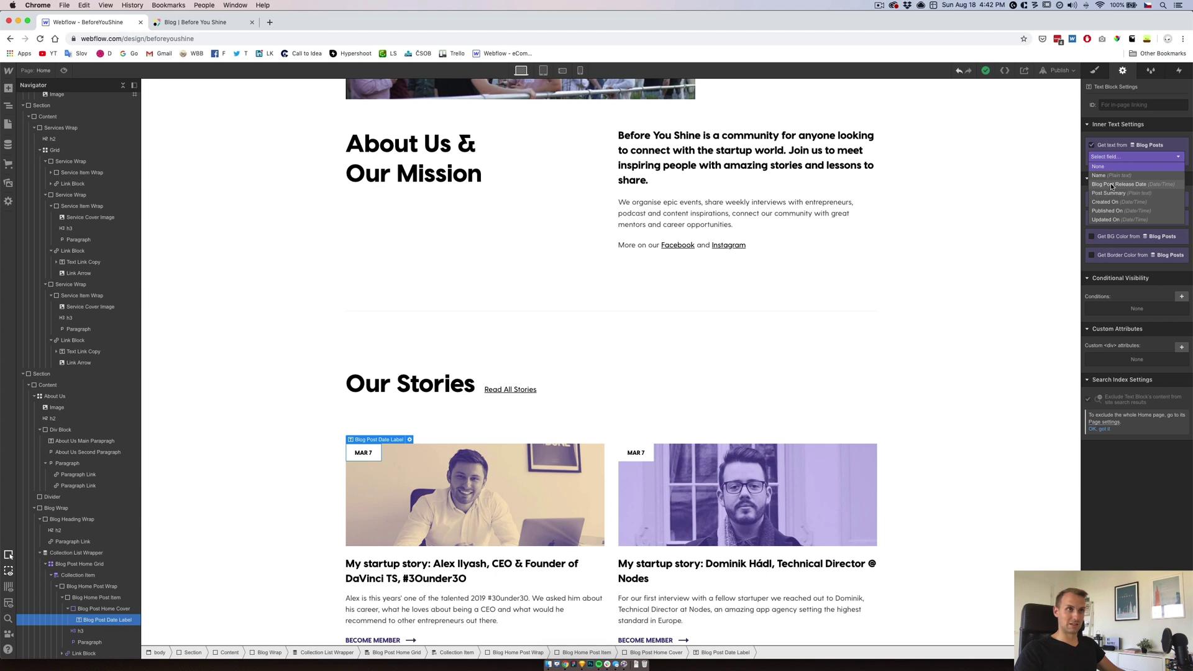
pyautogui.click(1110, 185)
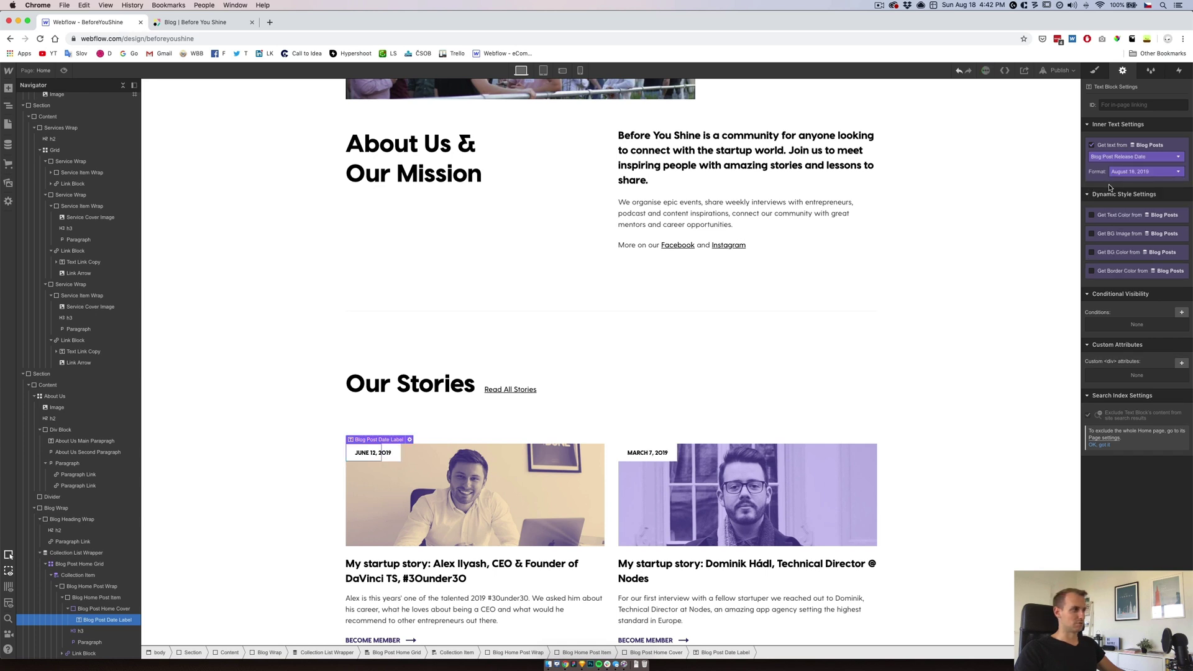
# - Set the Blog Post Date Label's date format to the abbreviated month and year style, Aug 2019
pyautogui.click(1130, 237)
pyautogui.click(1142, 172)
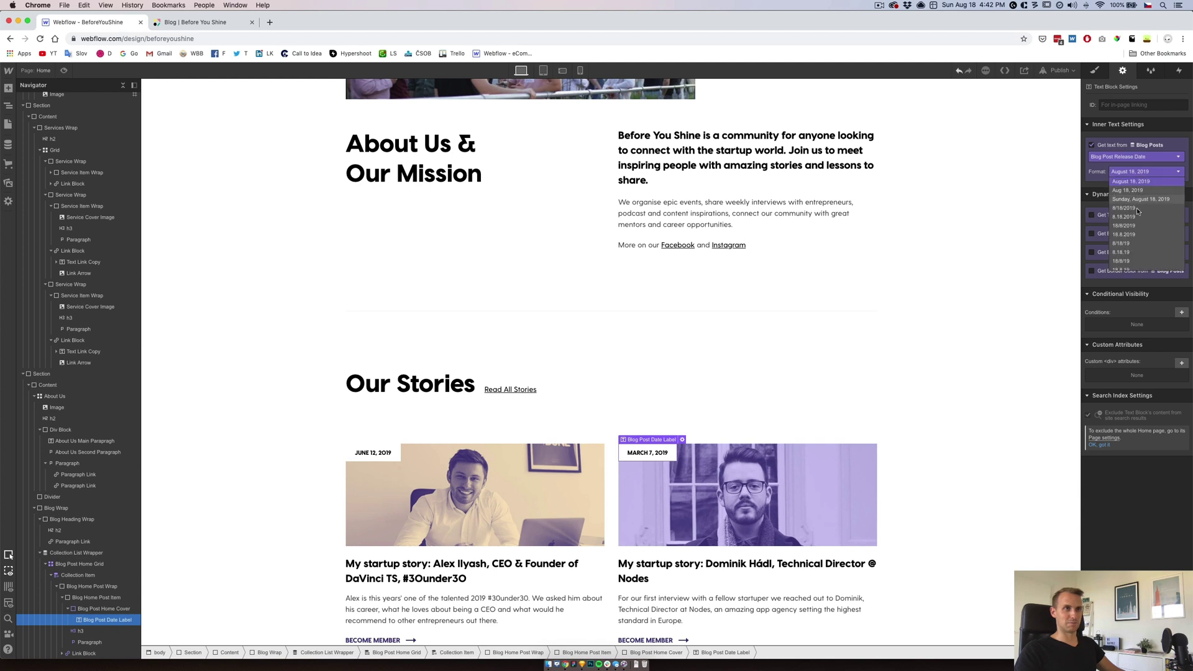
pyautogui.scroll(-5, 1132, 252)
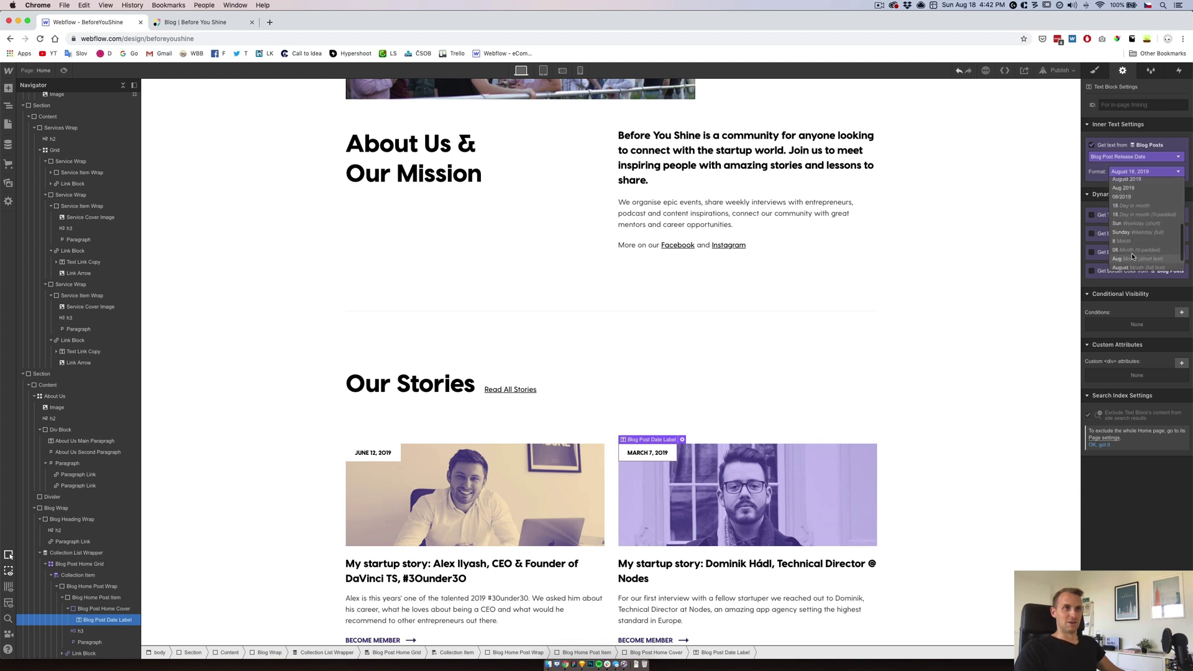
pyautogui.scroll(2, 1131, 252)
pyautogui.scroll(3, 1140, 234)
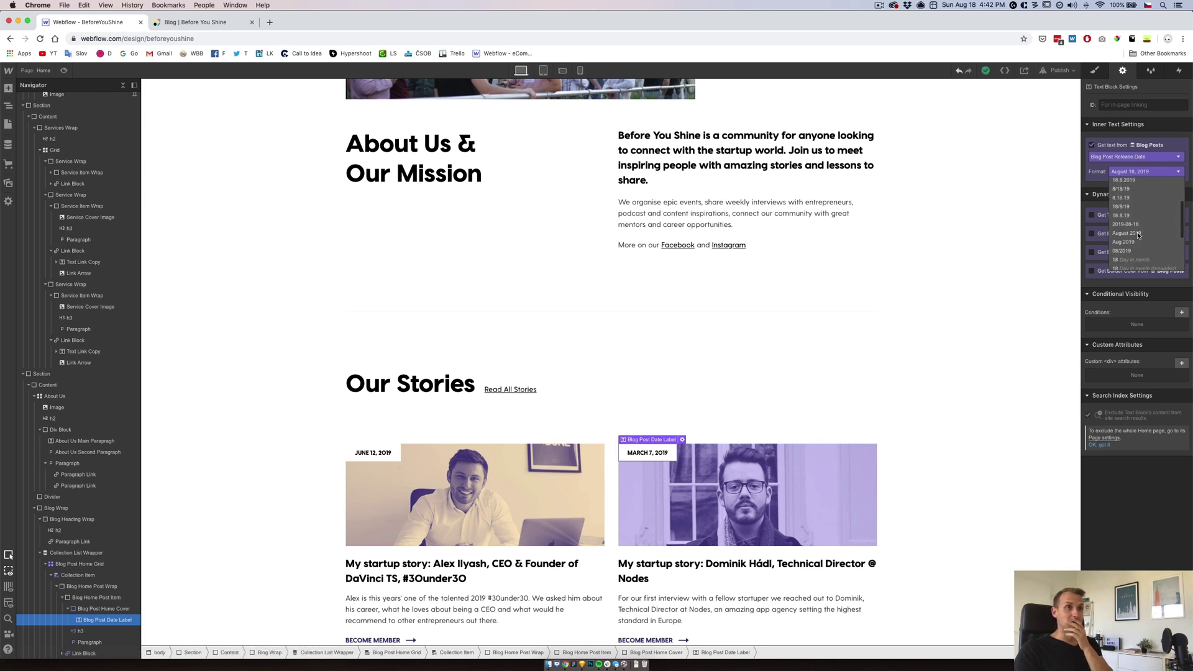
pyautogui.scroll(3, 1130, 244)
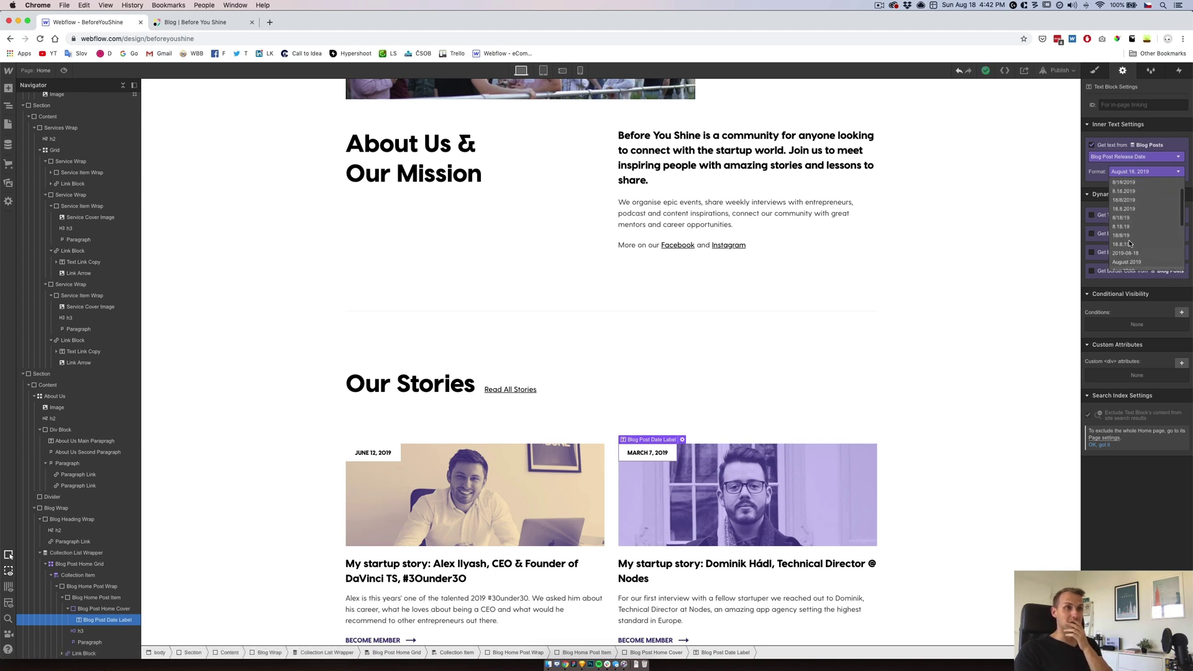
pyautogui.scroll(-4, 1129, 243)
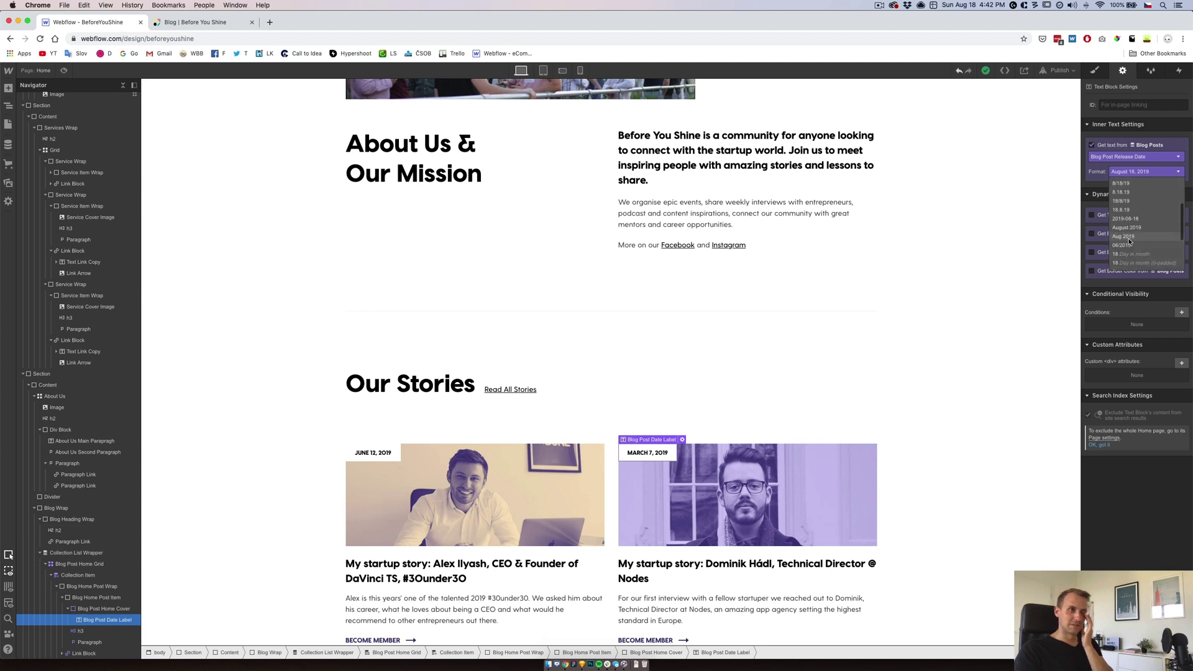
pyautogui.click(1126, 237)
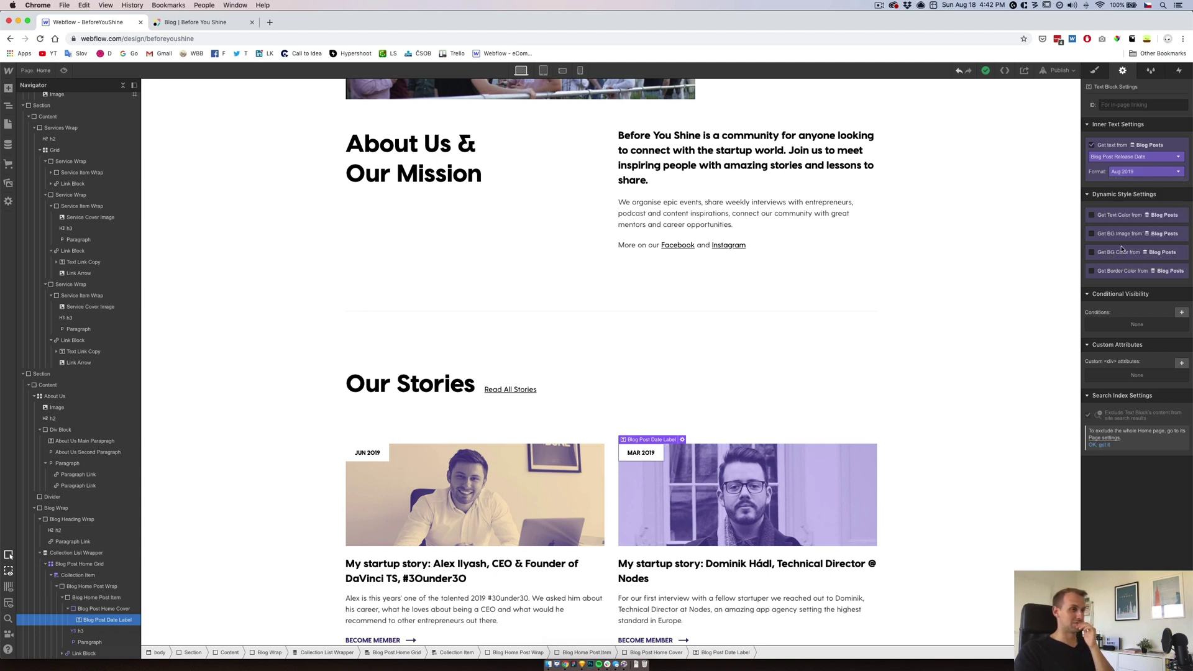
pyautogui.click(1137, 172)
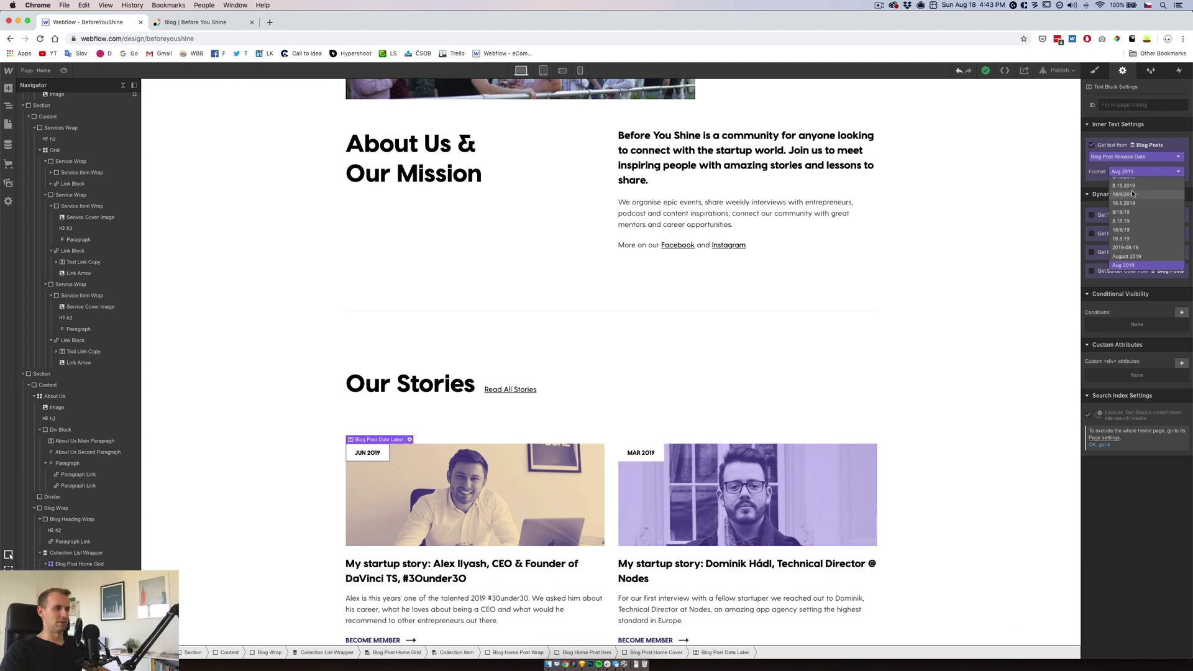
pyautogui.click(1125, 266)
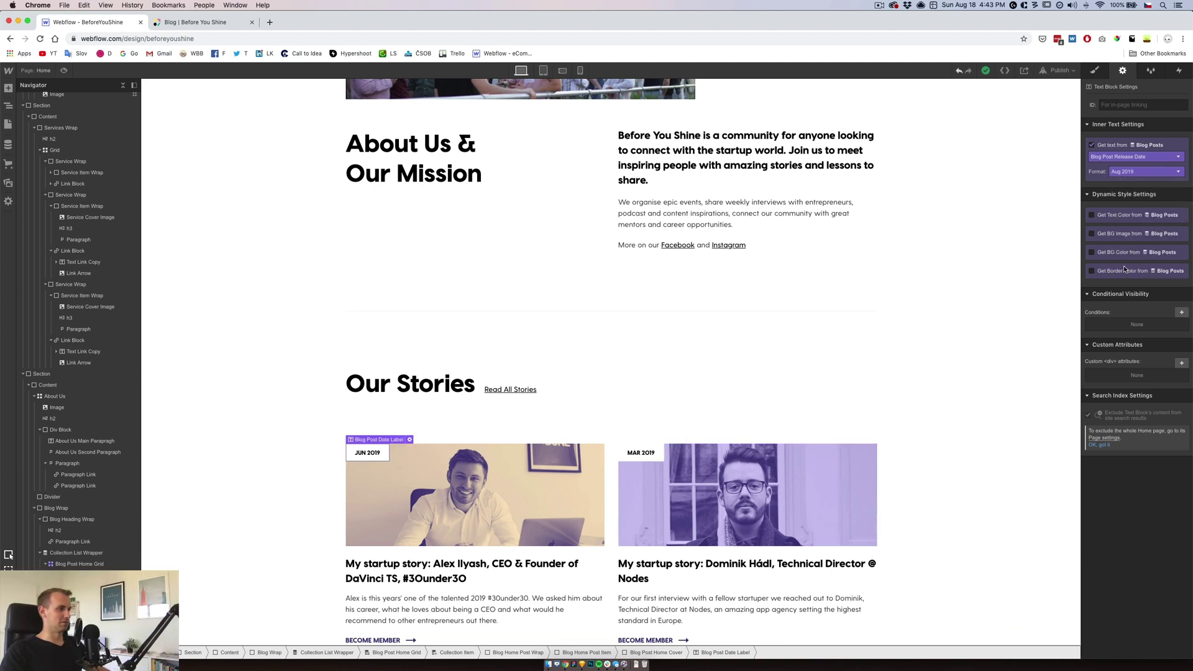
pyautogui.click(653, 459)
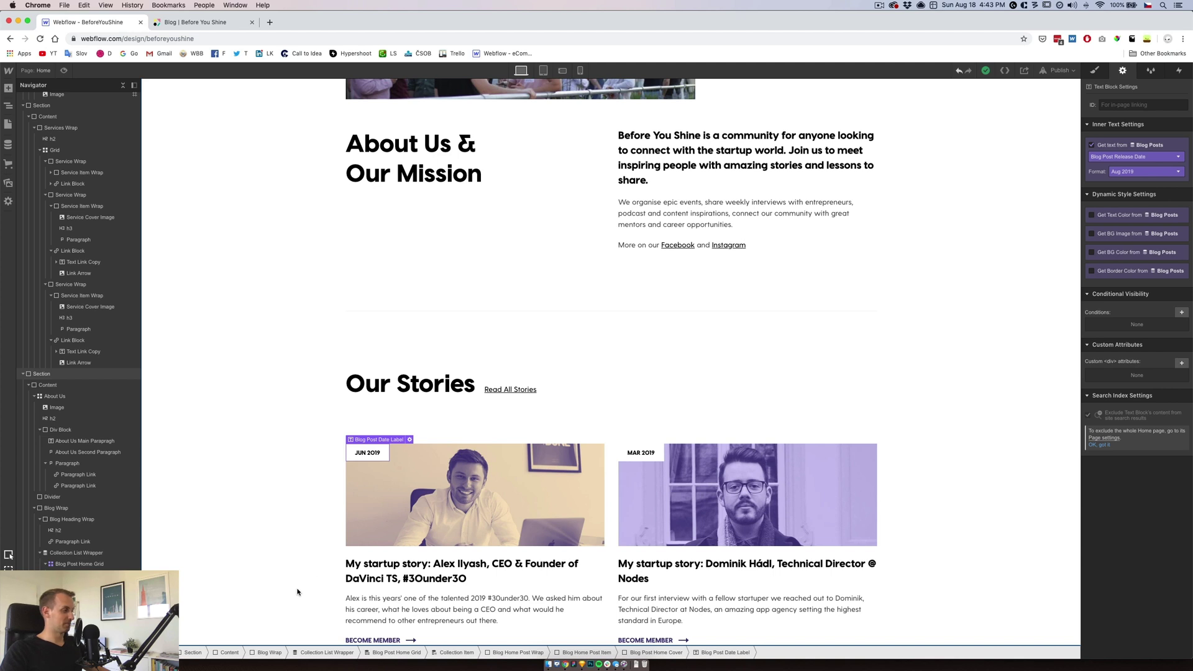
pyautogui.click(398, 640)
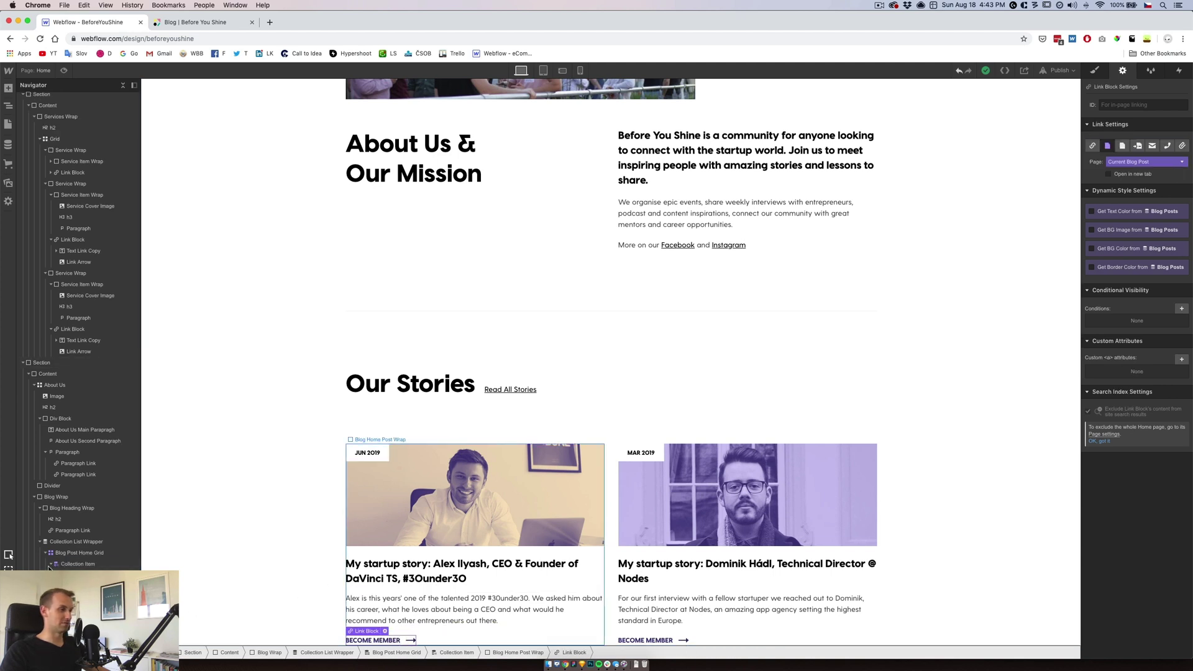
pyautogui.click(451, 625)
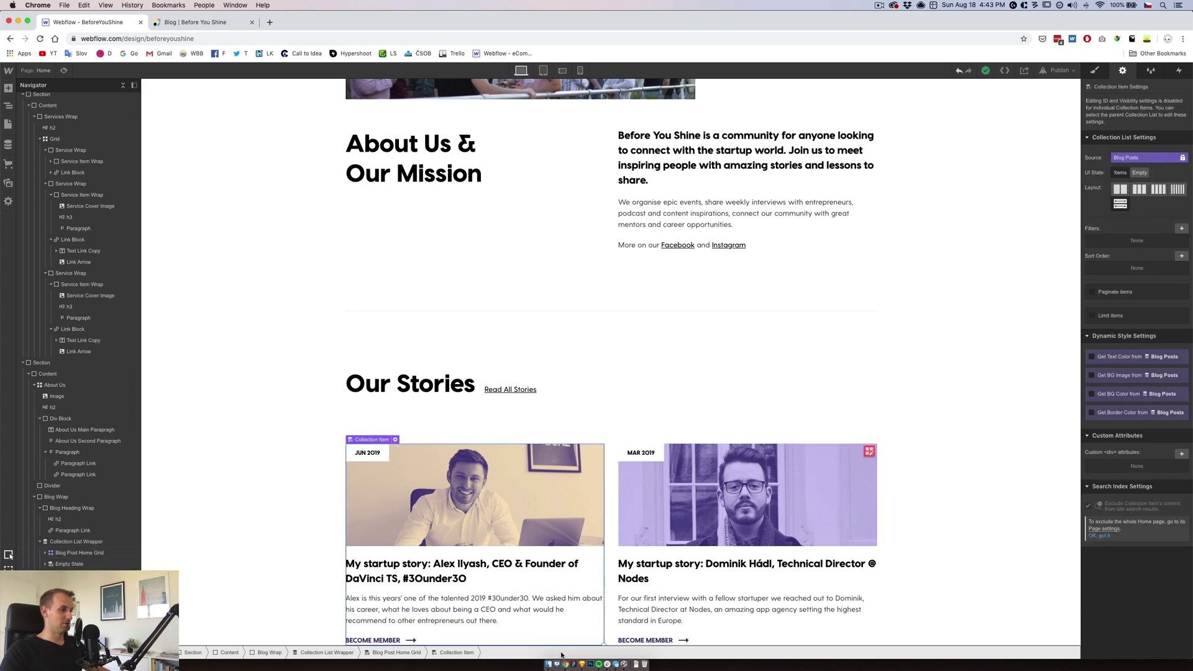
# - Check the space below the story cards in Sketch, and in Webflow set the Blog Wrap's bottom padding to 120 px
pyautogui.click(582, 664)
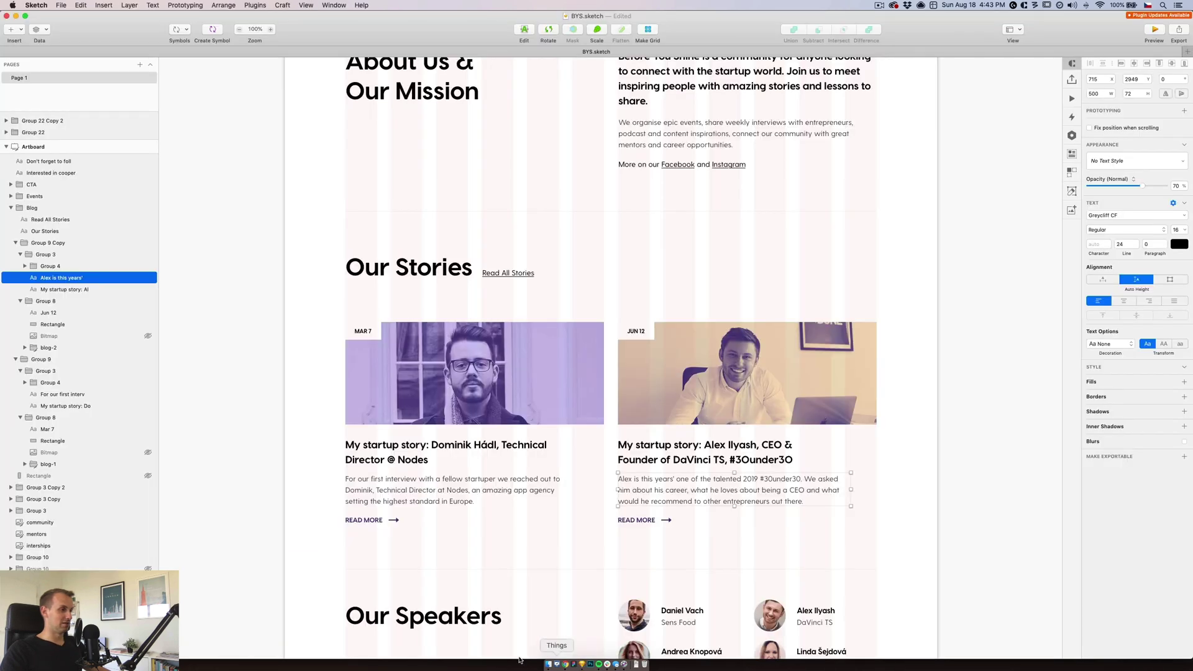
pyautogui.click(333, 539)
pyautogui.click(564, 665)
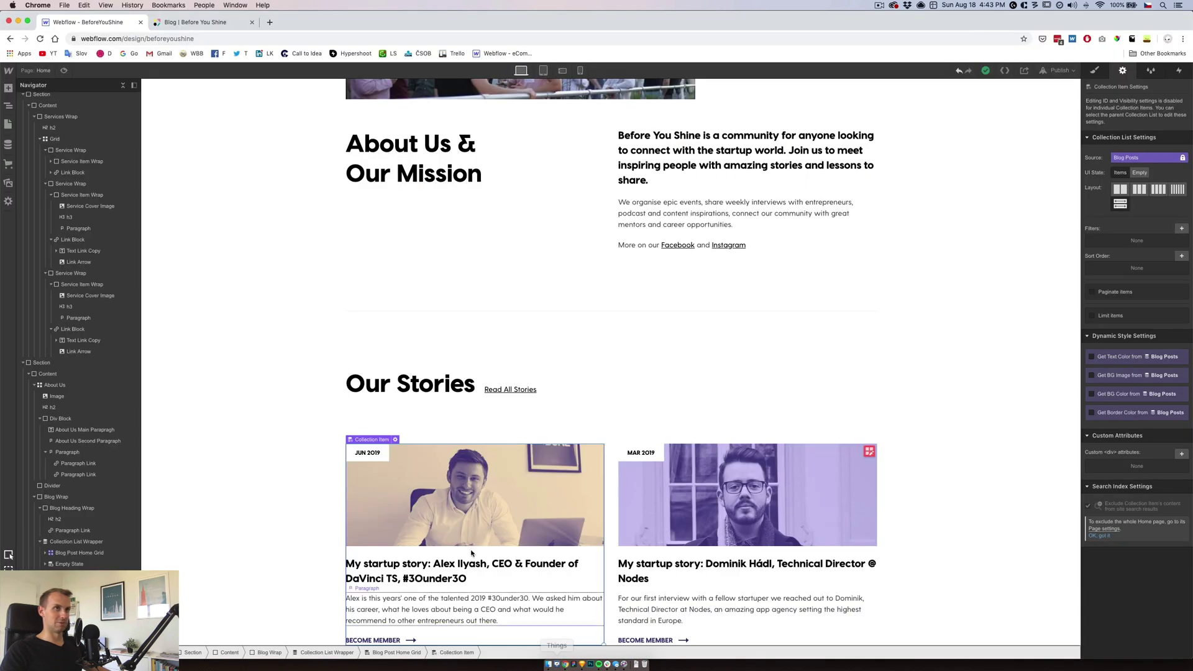
pyautogui.click(603, 425)
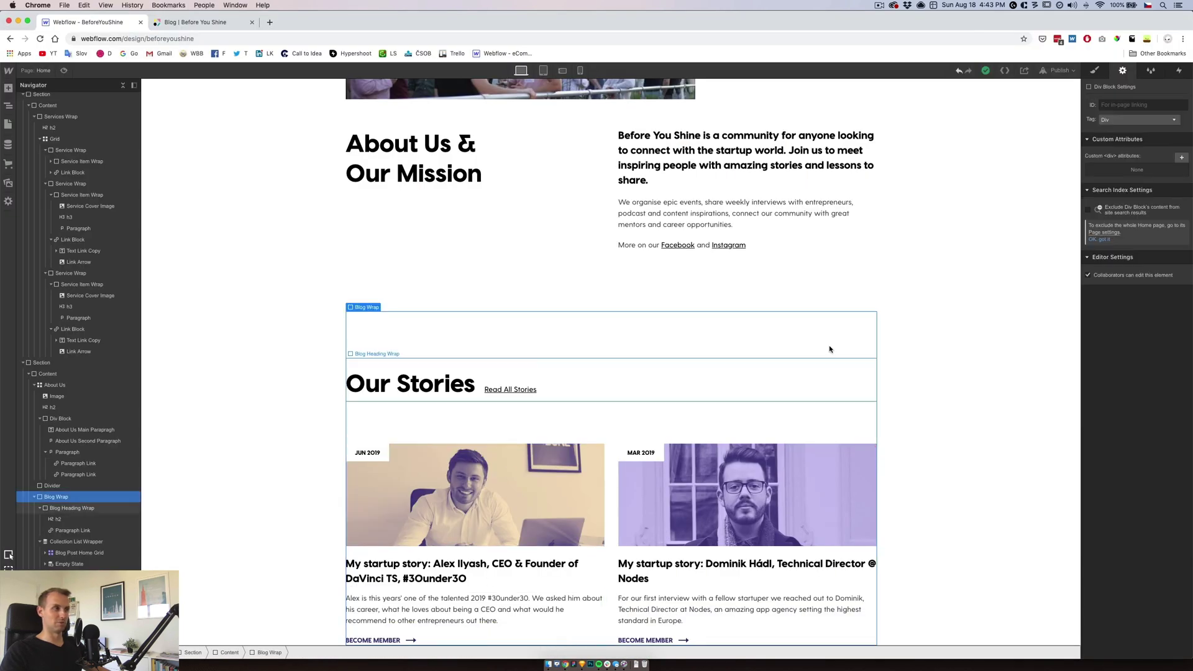
pyautogui.click(1095, 71)
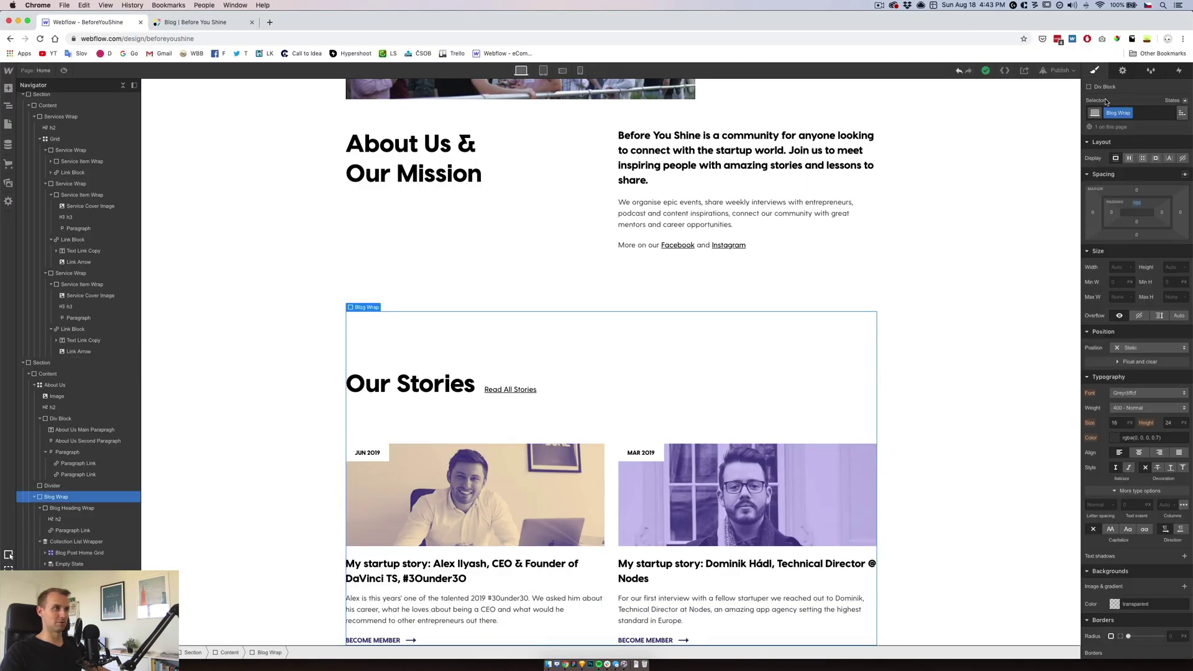
pyautogui.click(1136, 221)
pyautogui.write('120')
pyautogui.press('Return')
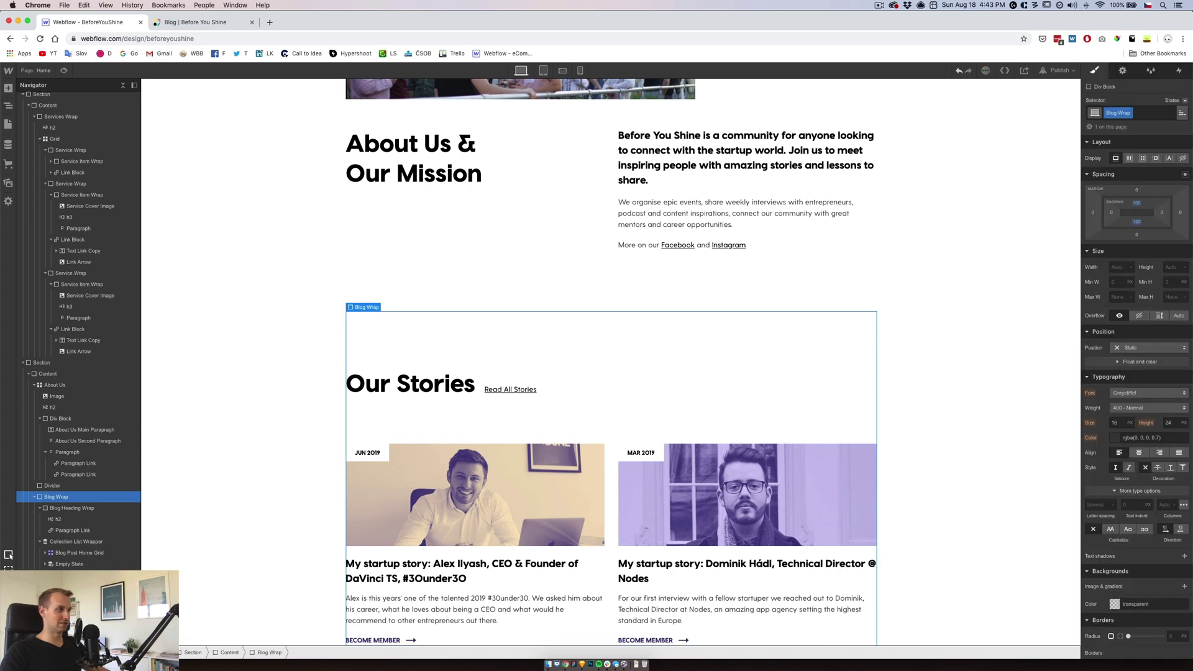
pyautogui.click(588, 266)
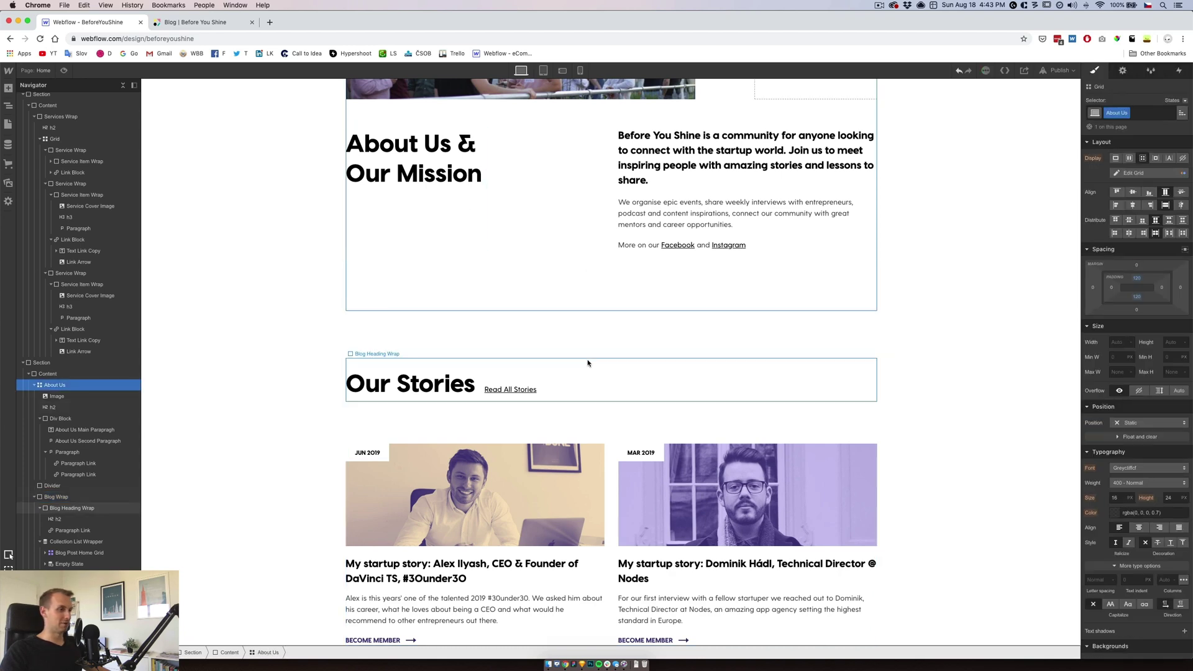
pyautogui.scroll(-2, 588, 363)
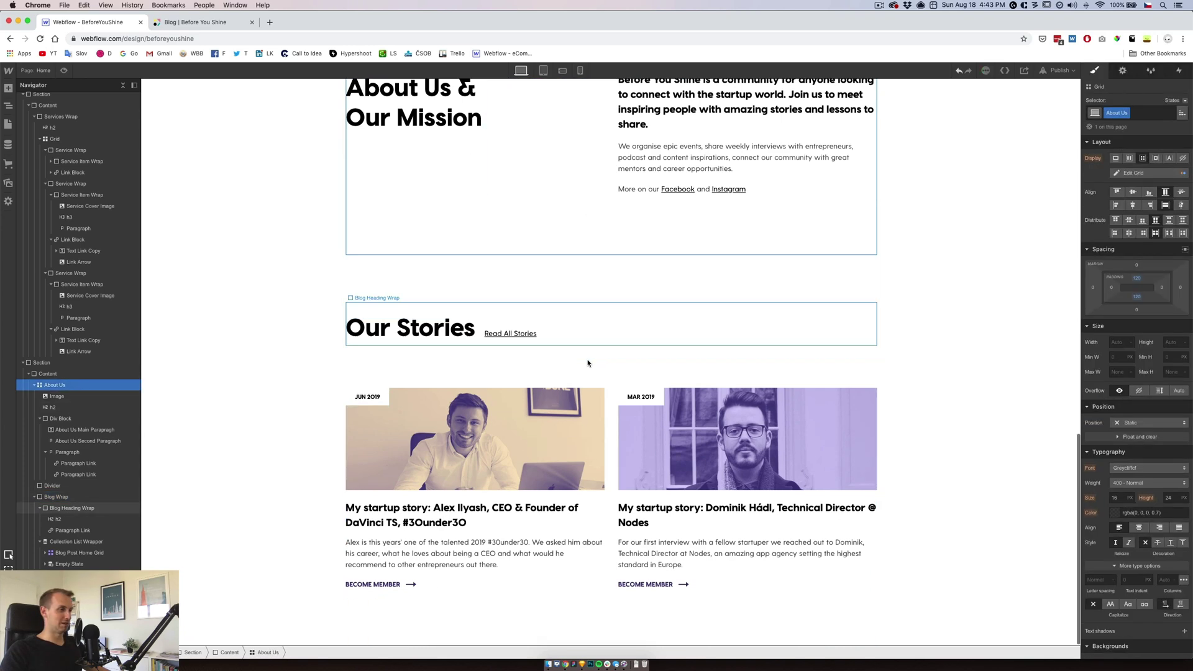
# - Following the Sketch design, copy the Divider above Our Stories and paste it directly after the Blog Wrap in Webflow
pyautogui.click(584, 666)
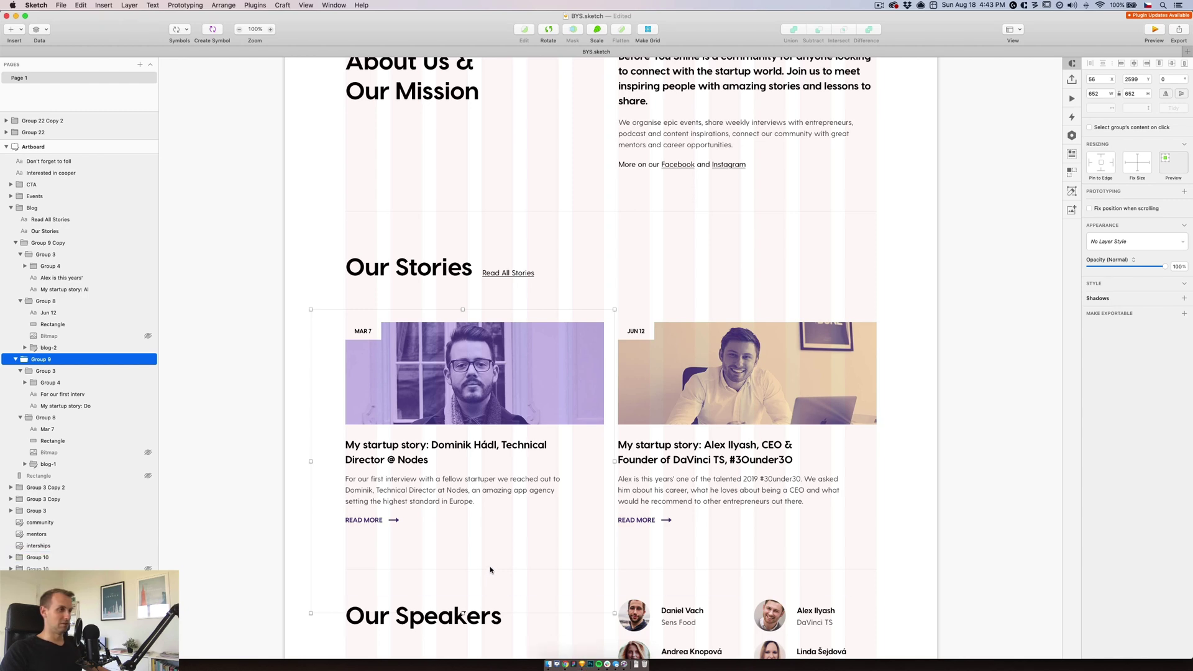
pyautogui.press('Escape')
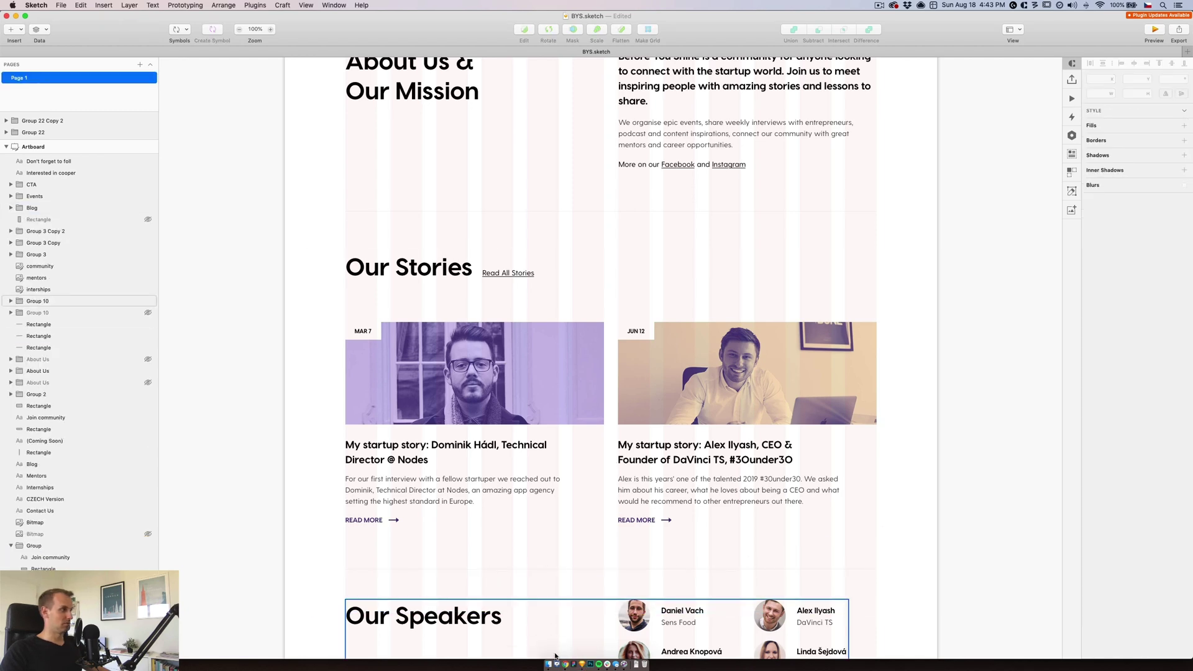
pyautogui.click(563, 664)
pyautogui.click(504, 256)
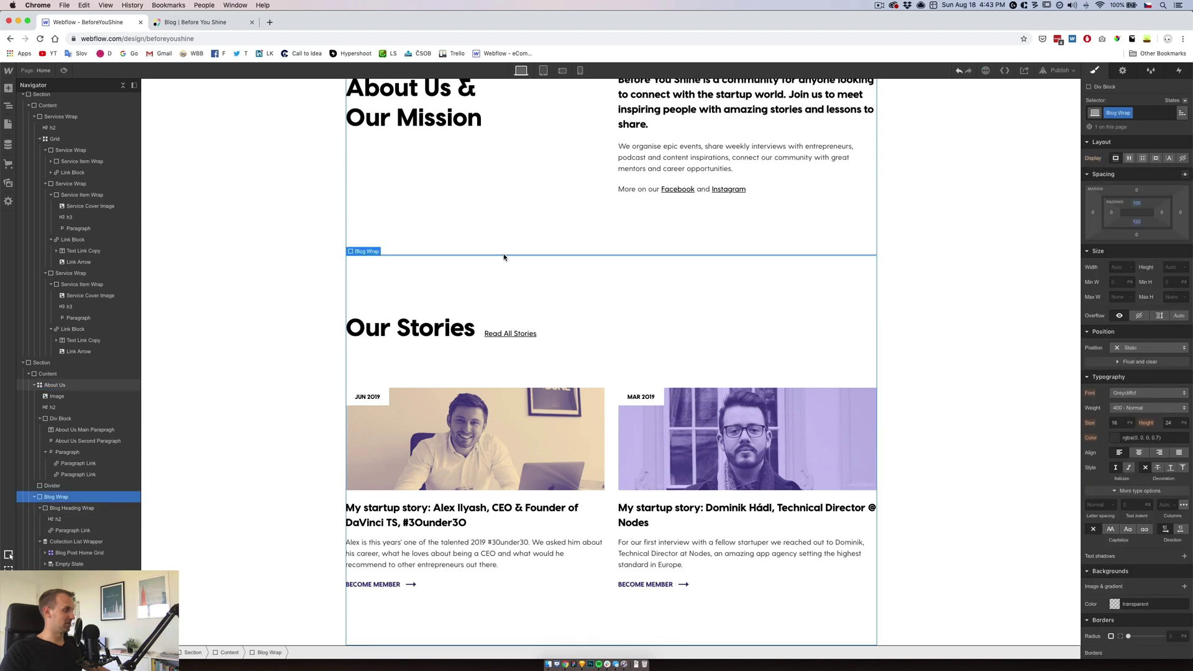
pyautogui.click(40, 418)
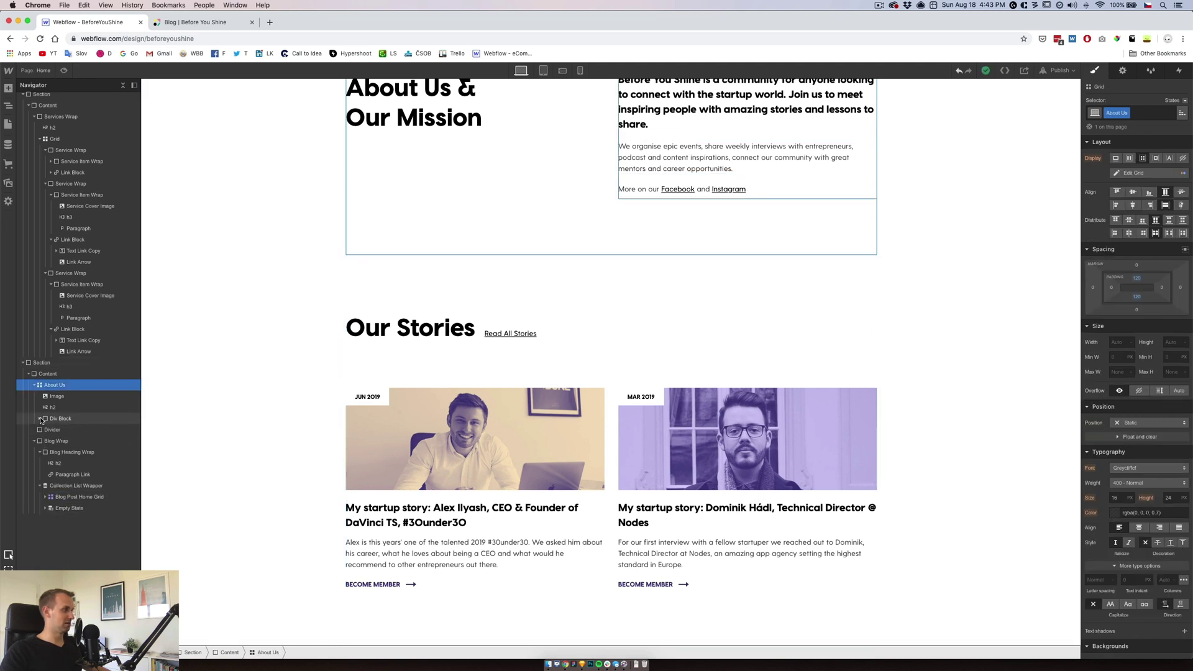
pyautogui.click(52, 430)
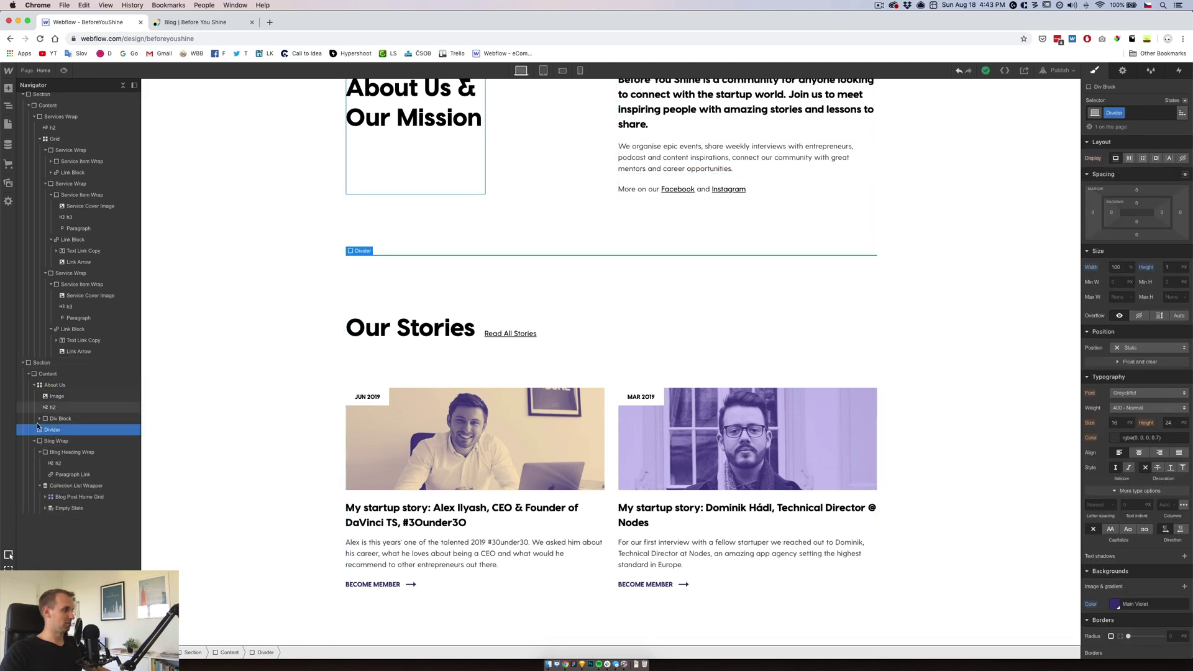
pyautogui.click(36, 441)
pyautogui.click(35, 384)
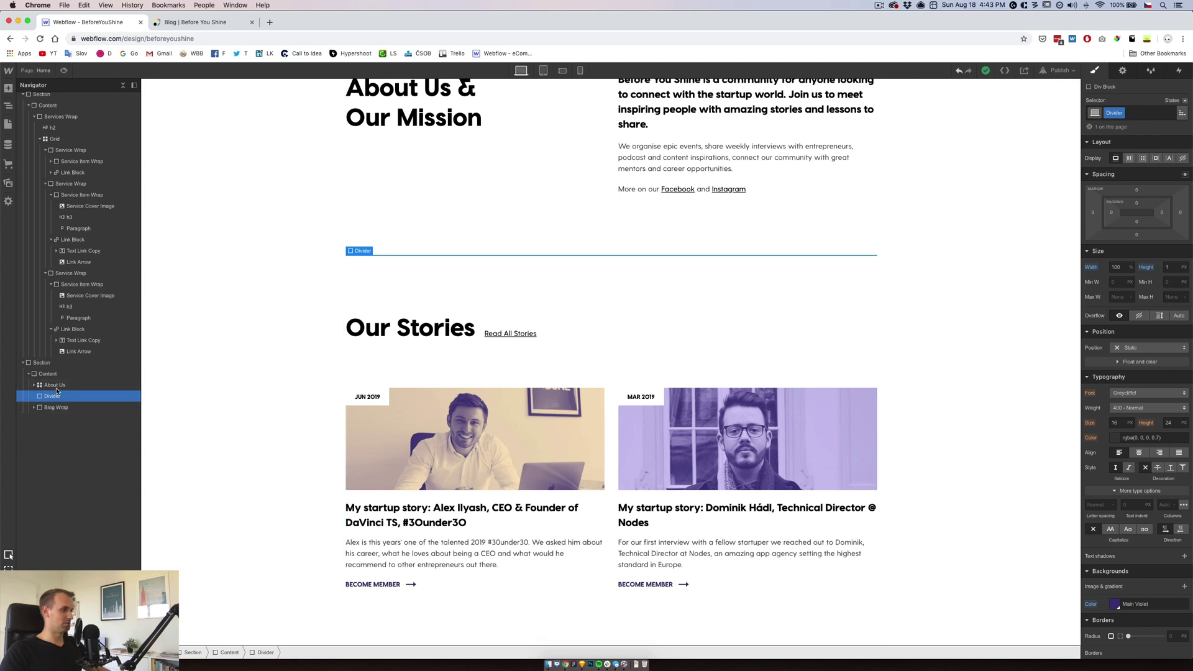
pyautogui.click(56, 407)
pyautogui.press('super+v')
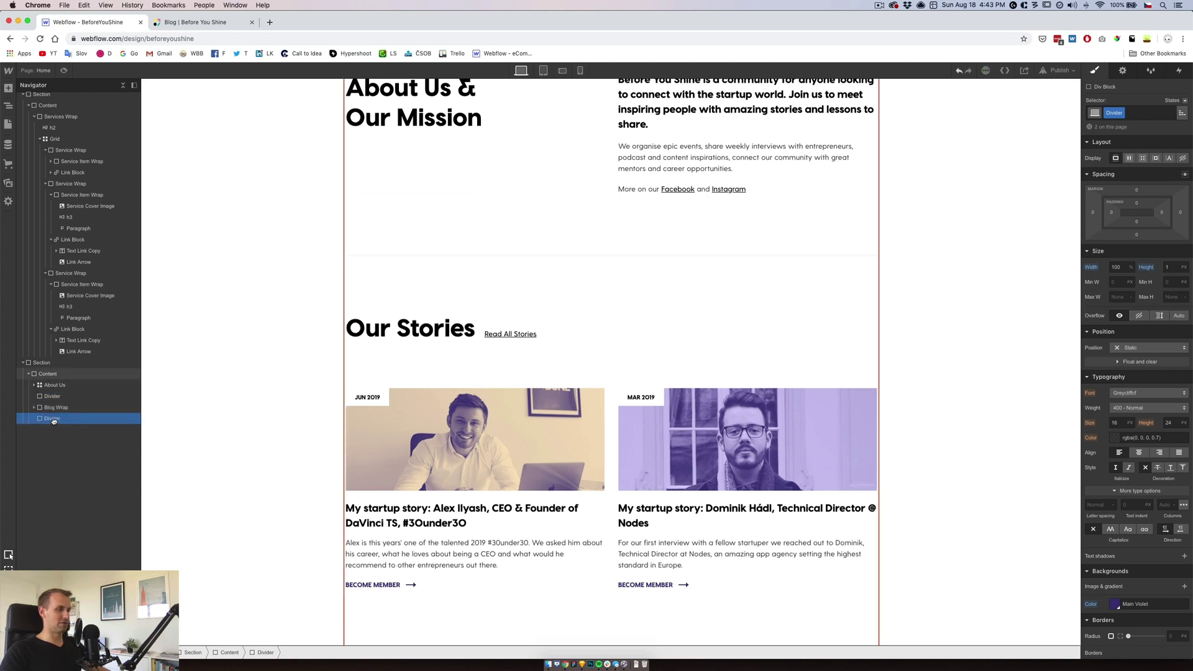
pyautogui.click(582, 665)
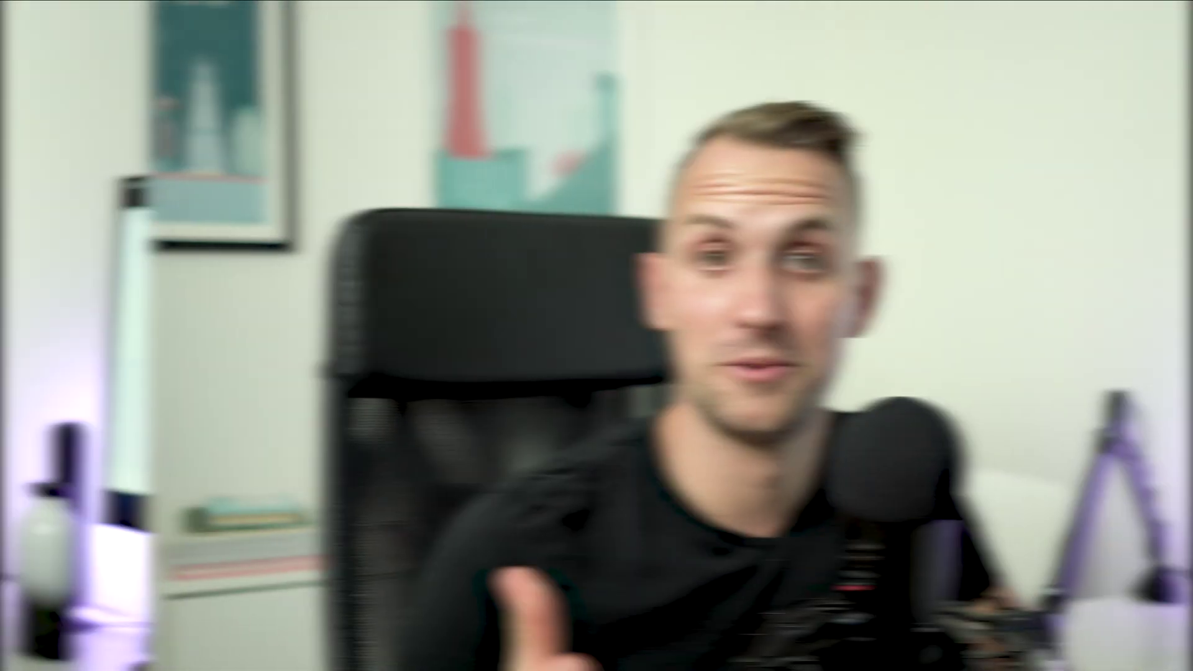